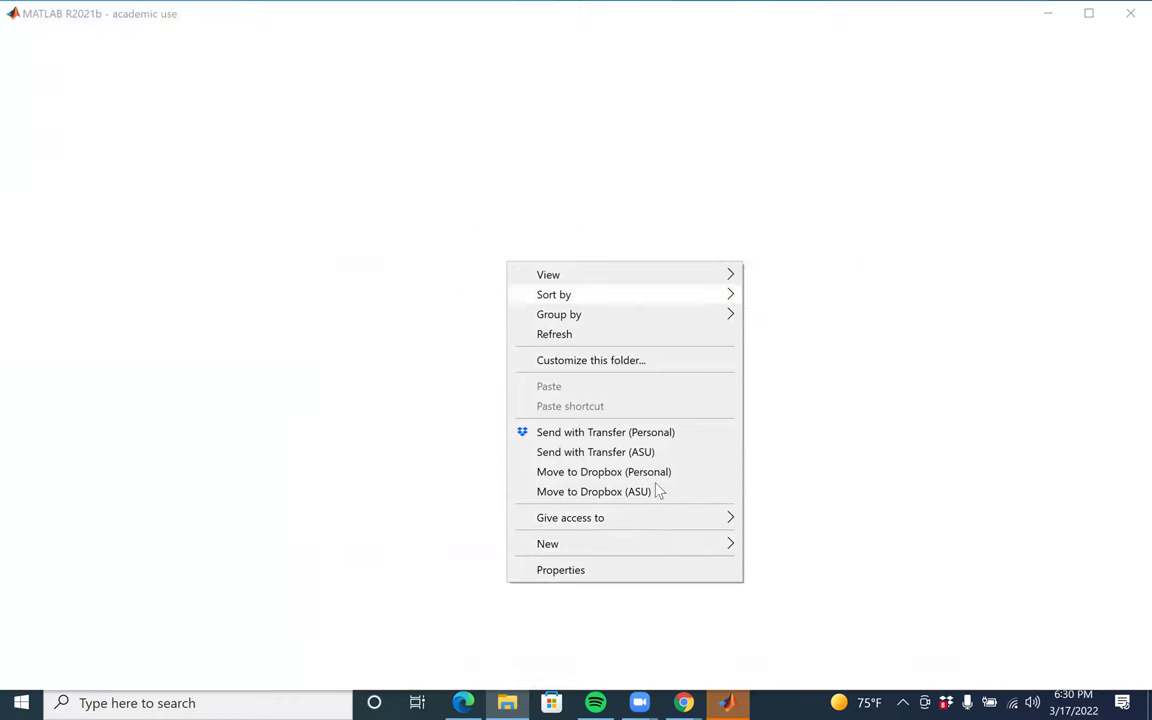
Select the open_system('parrot_gettingstarted') line in Lab1.m and bring the MATLAB editor forward
{"action": "mouse_move", "coordinate": [603, 293]}
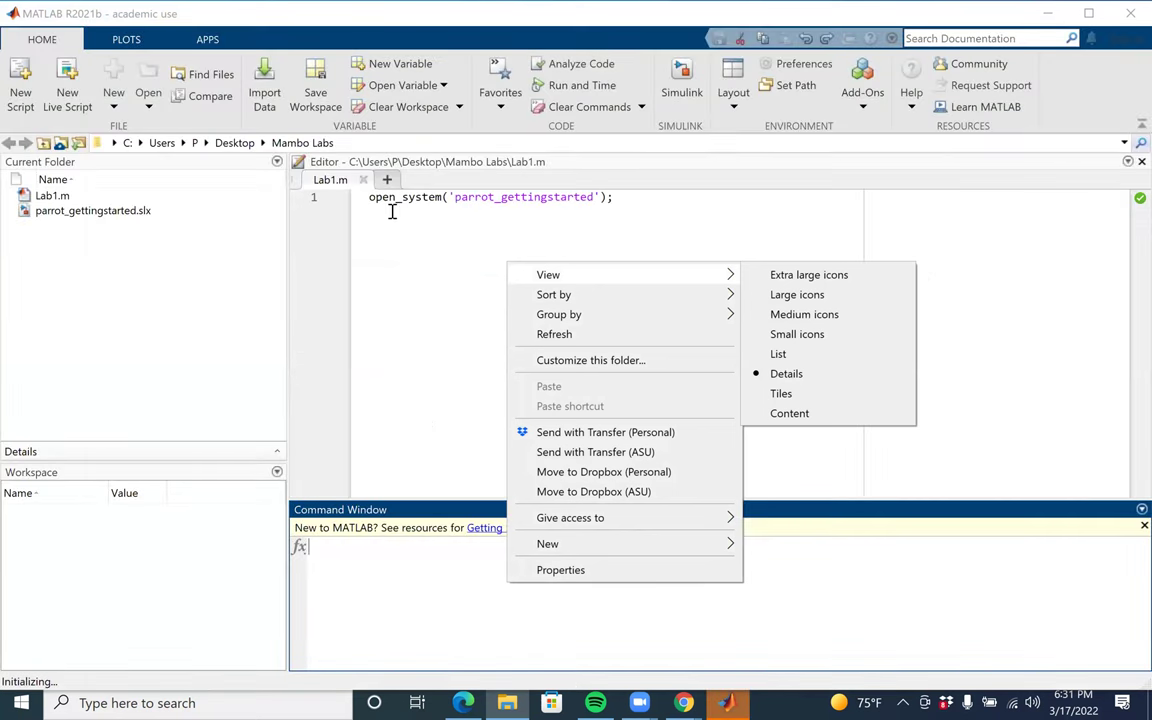
{"action": "left_click", "coordinate": [392, 230]}
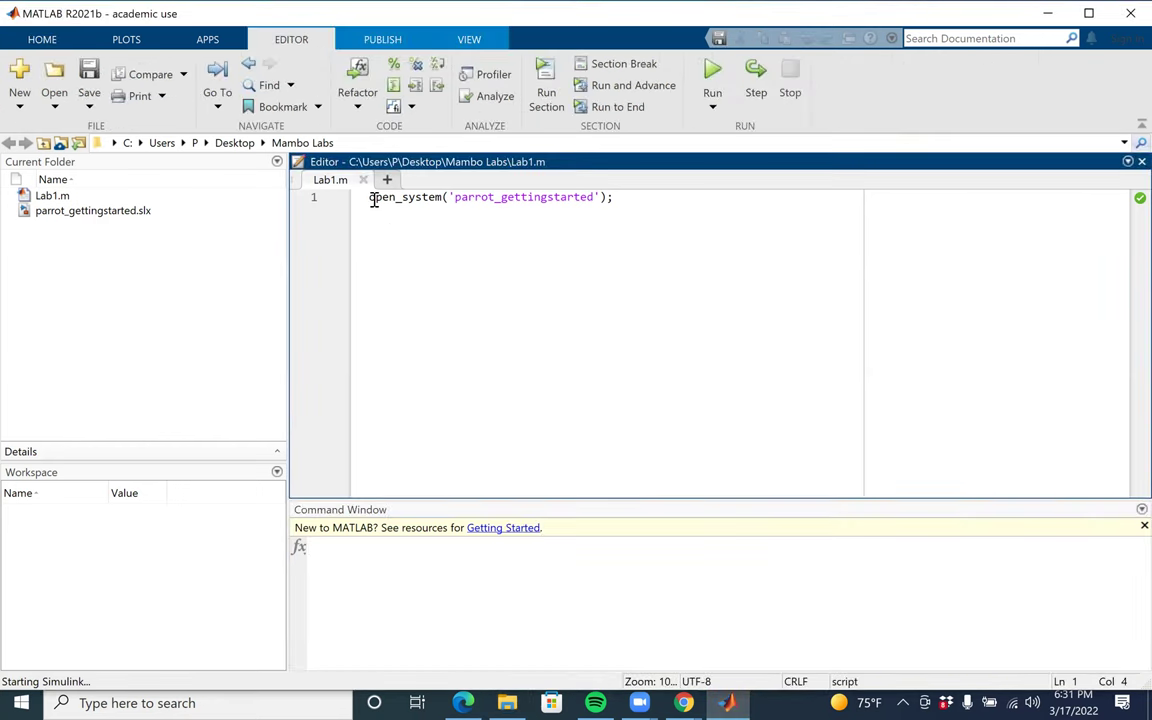
{"action": "left_click_drag", "start_coordinate": [367, 198], "coordinate": [631, 211]}
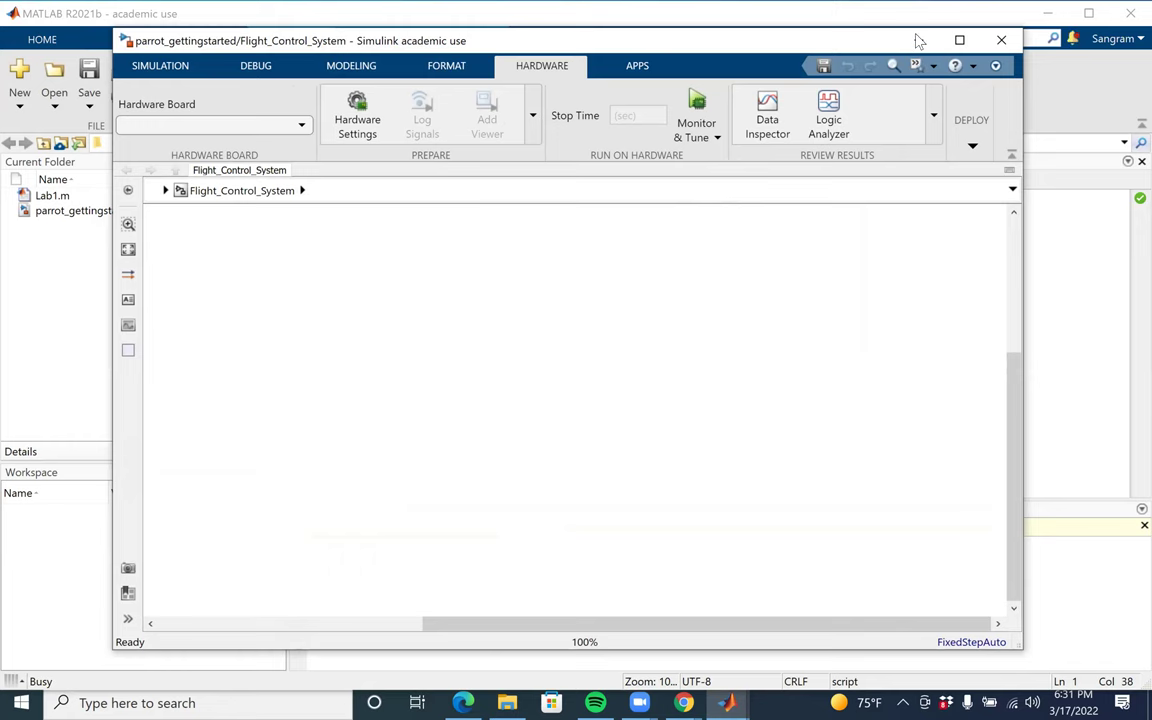
{"action": "left_click", "coordinate": [1104, 300]}
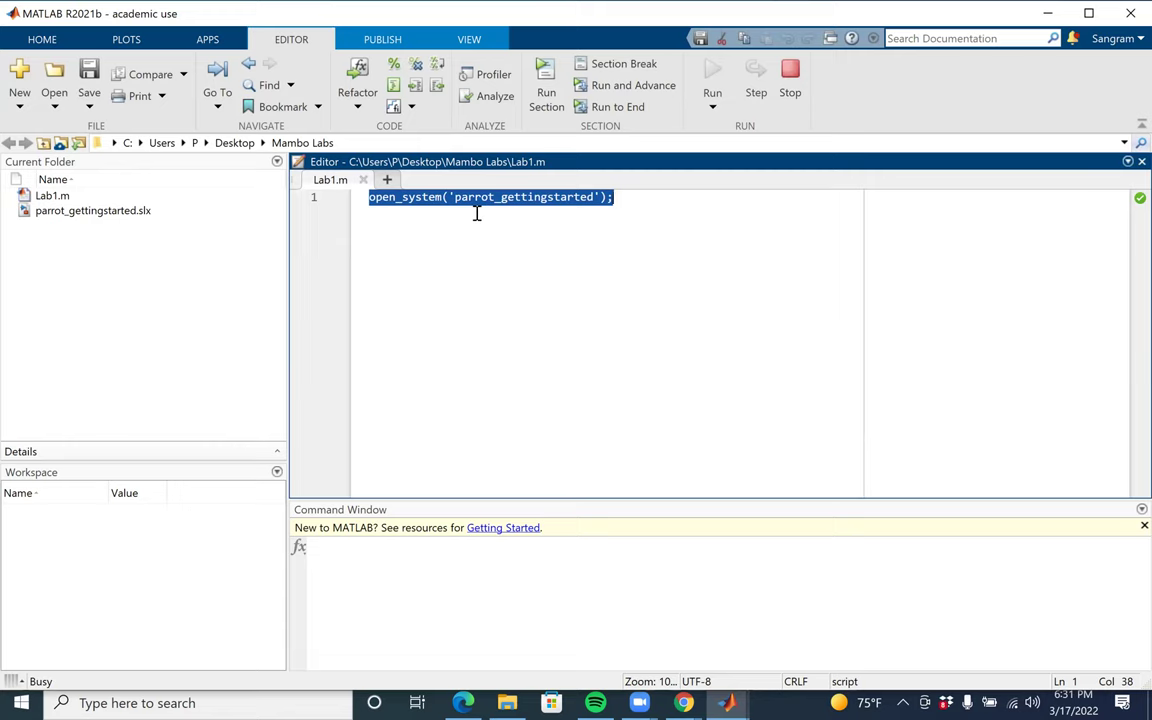
Evaluate the selected open_system line in the Command Window and minimize the Scope plot
{"action": "right_click", "coordinate": [545, 199]}
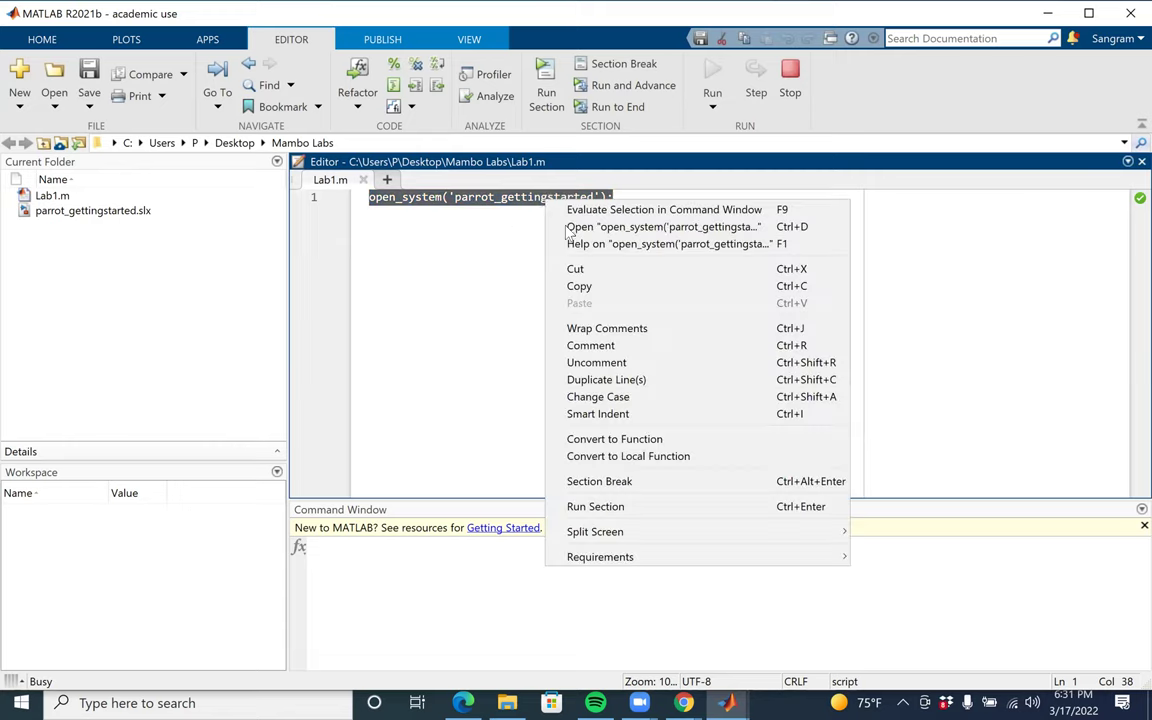
{"action": "left_click", "coordinate": [580, 209]}
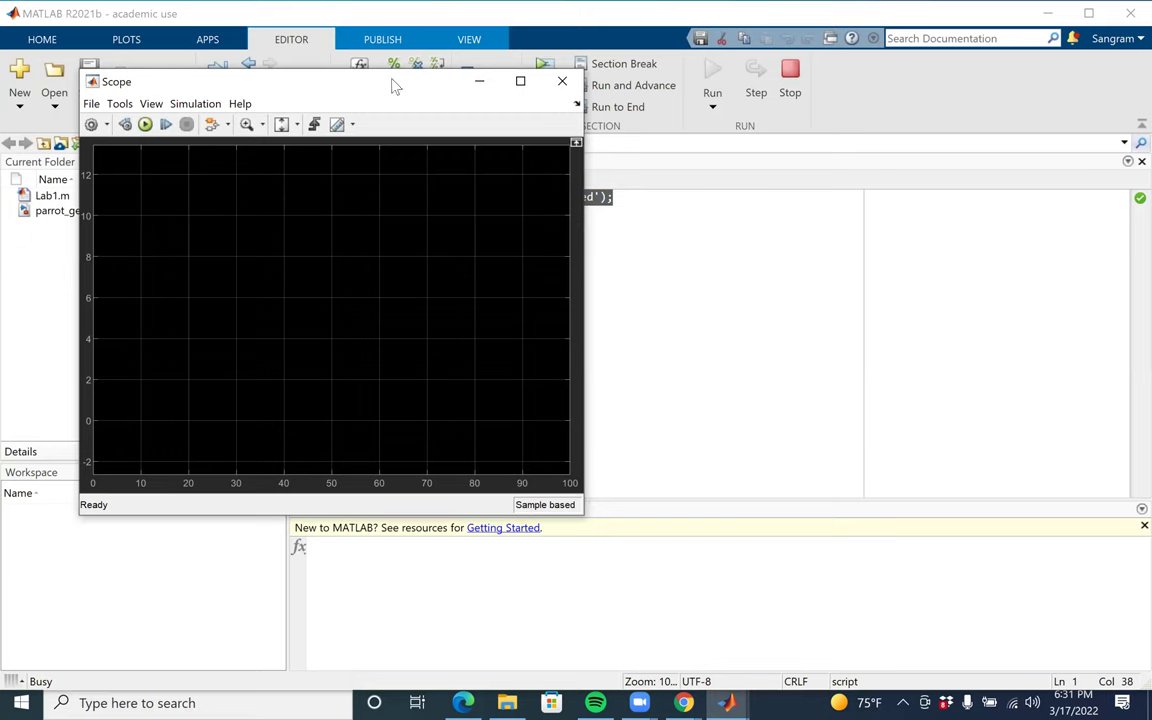
{"action": "left_click", "coordinate": [478, 83]}
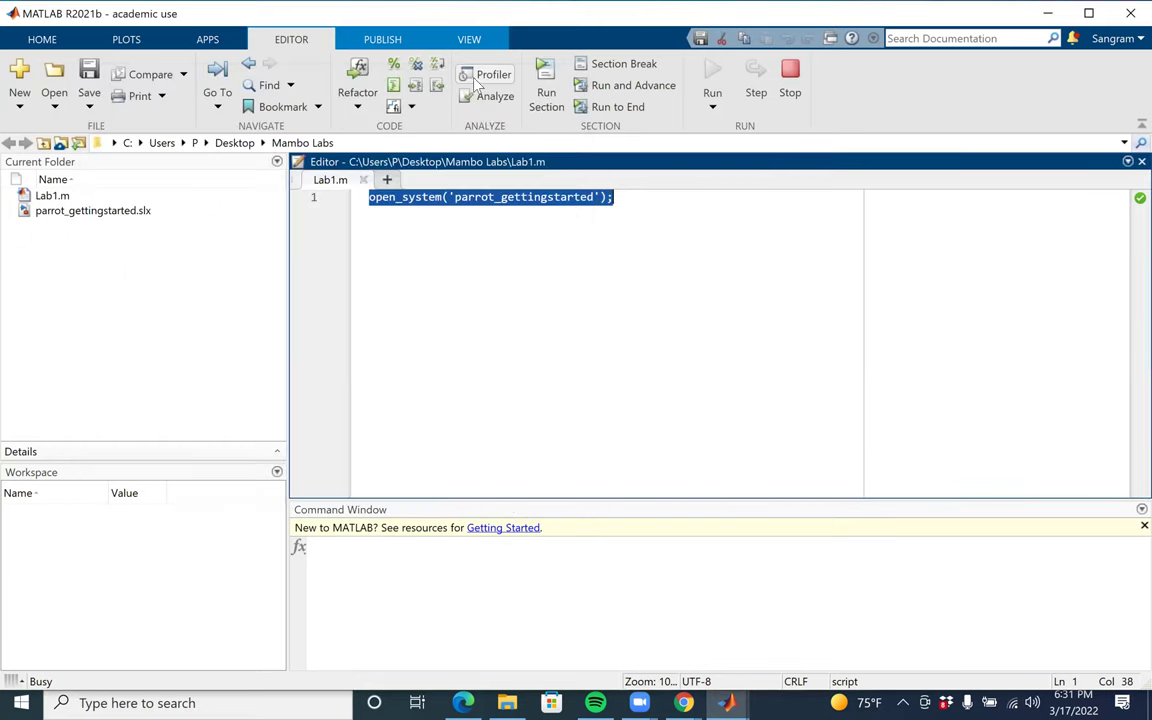
{"action": "right_click", "coordinate": [545, 201]}
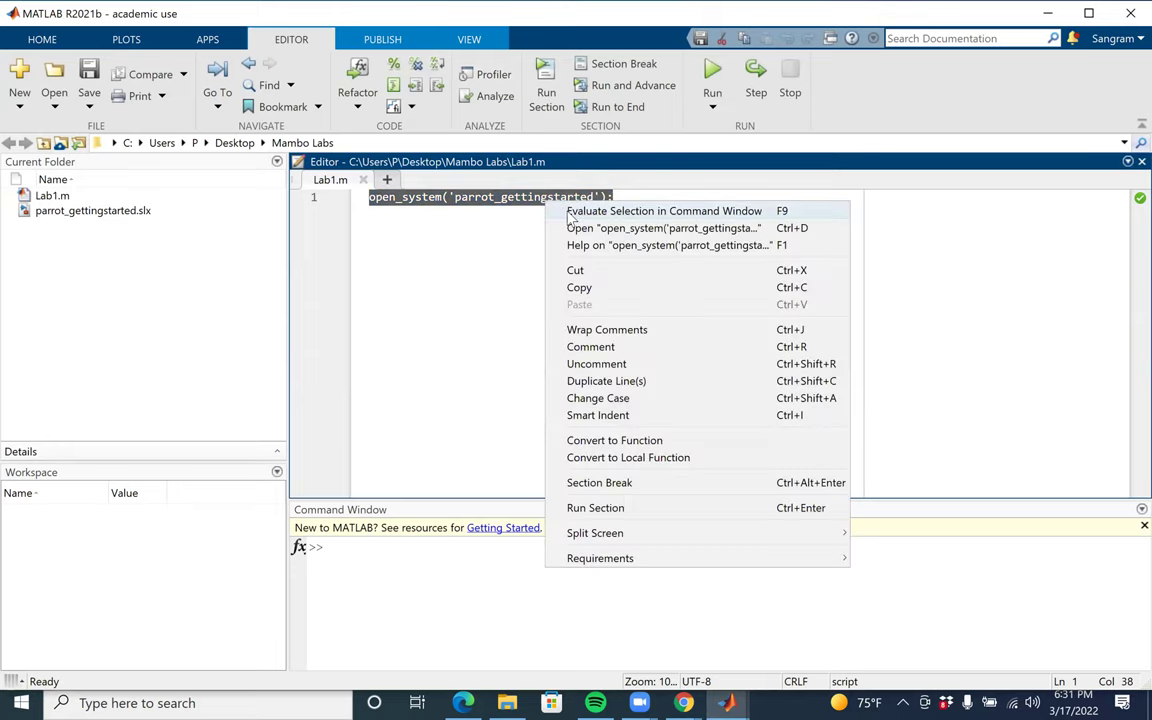
{"action": "left_click", "coordinate": [592, 211]}
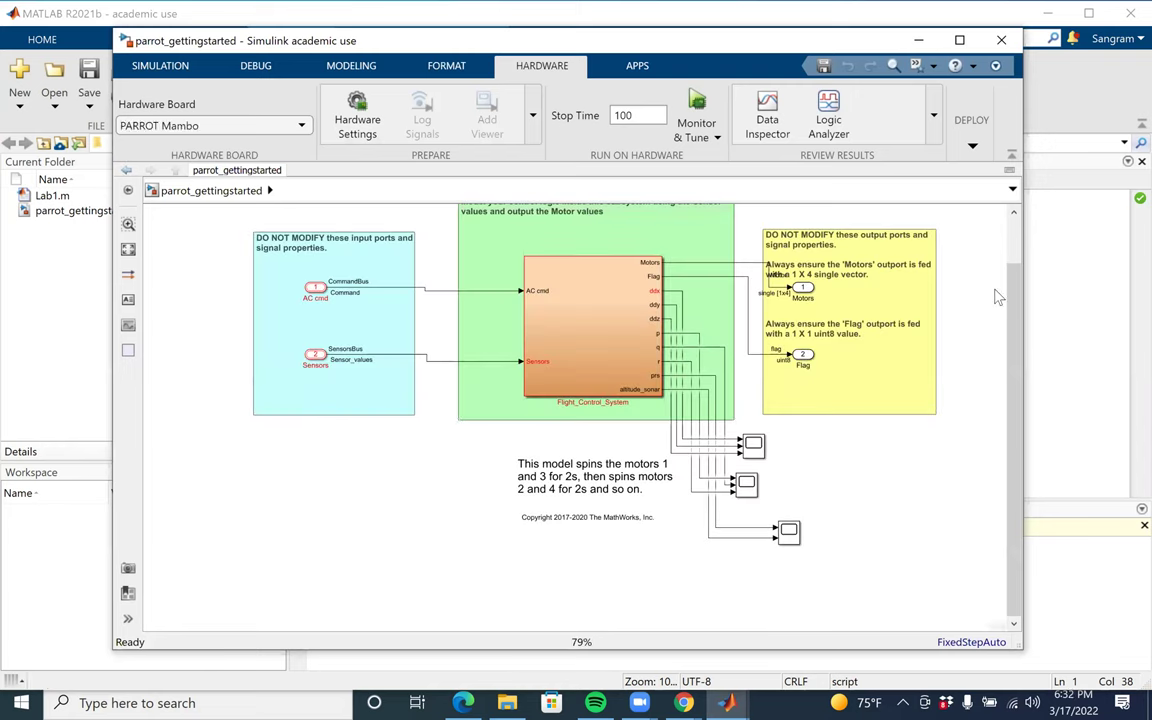
Review the parrot_gettingstarted model, then close its Simulink window
{"action": "scroll", "coordinate": [995, 297], "scroll_direction": "up", "scroll_amount": 1}
{"action": "scroll", "coordinate": [995, 260], "scroll_direction": "up", "scroll_amount": 2}
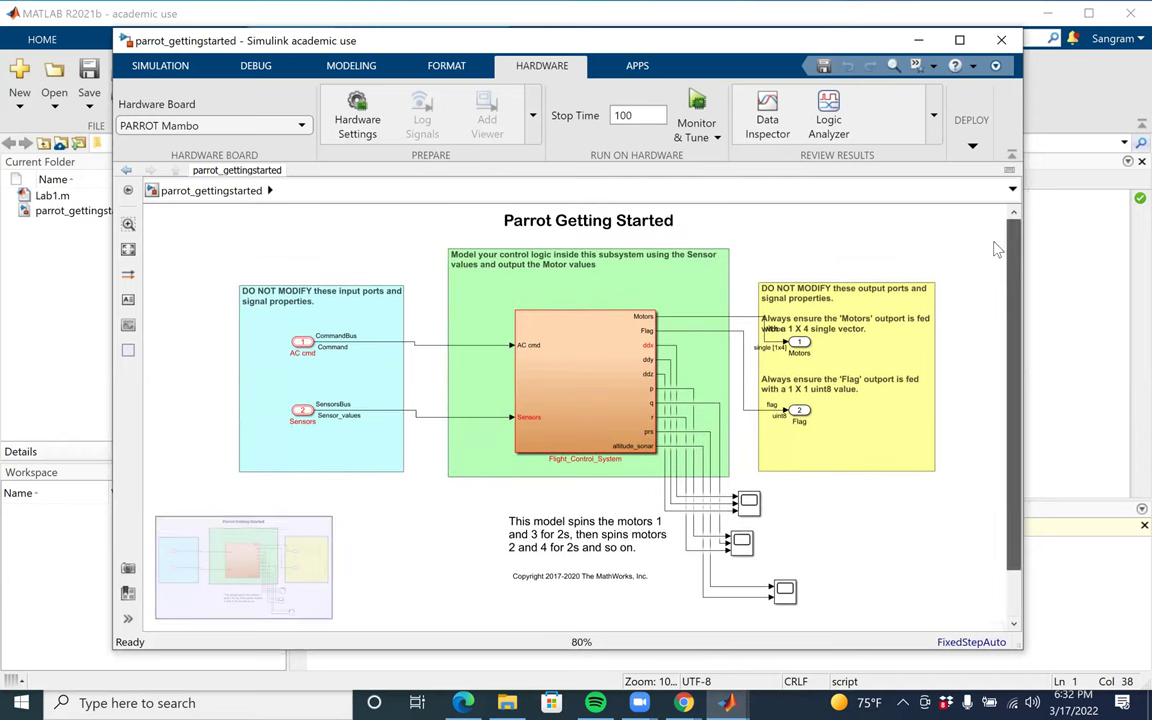
{"action": "left_click", "coordinate": [730, 703]}
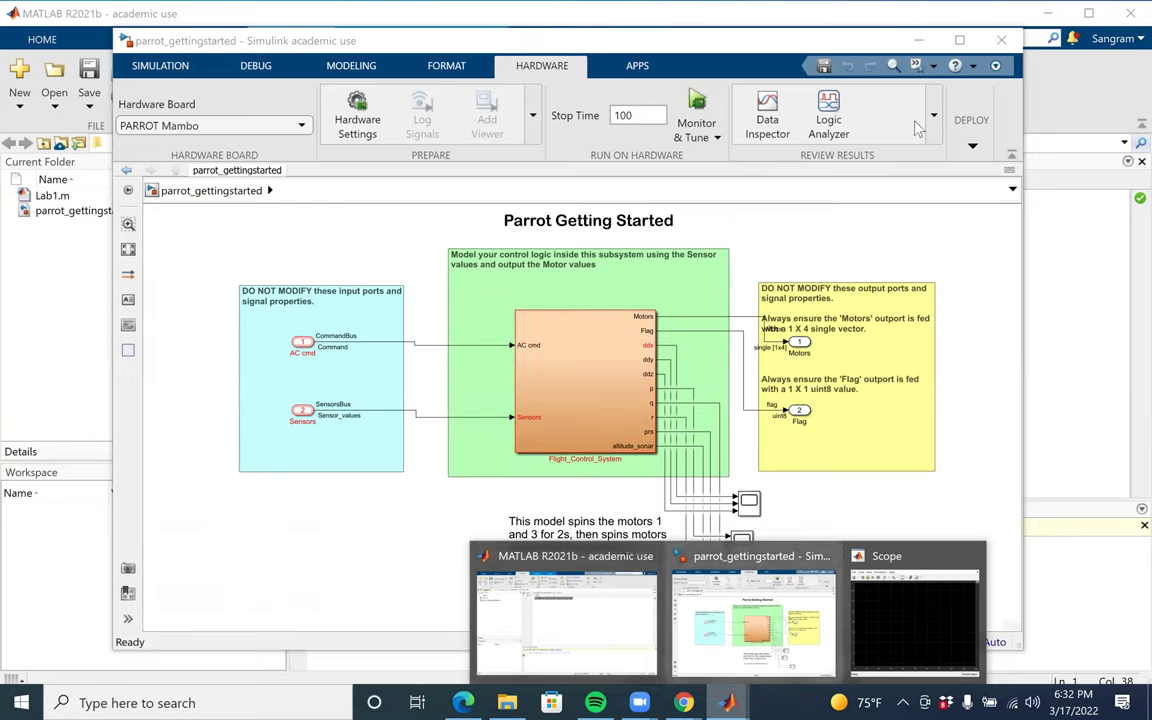
{"action": "left_click", "coordinate": [1003, 41]}
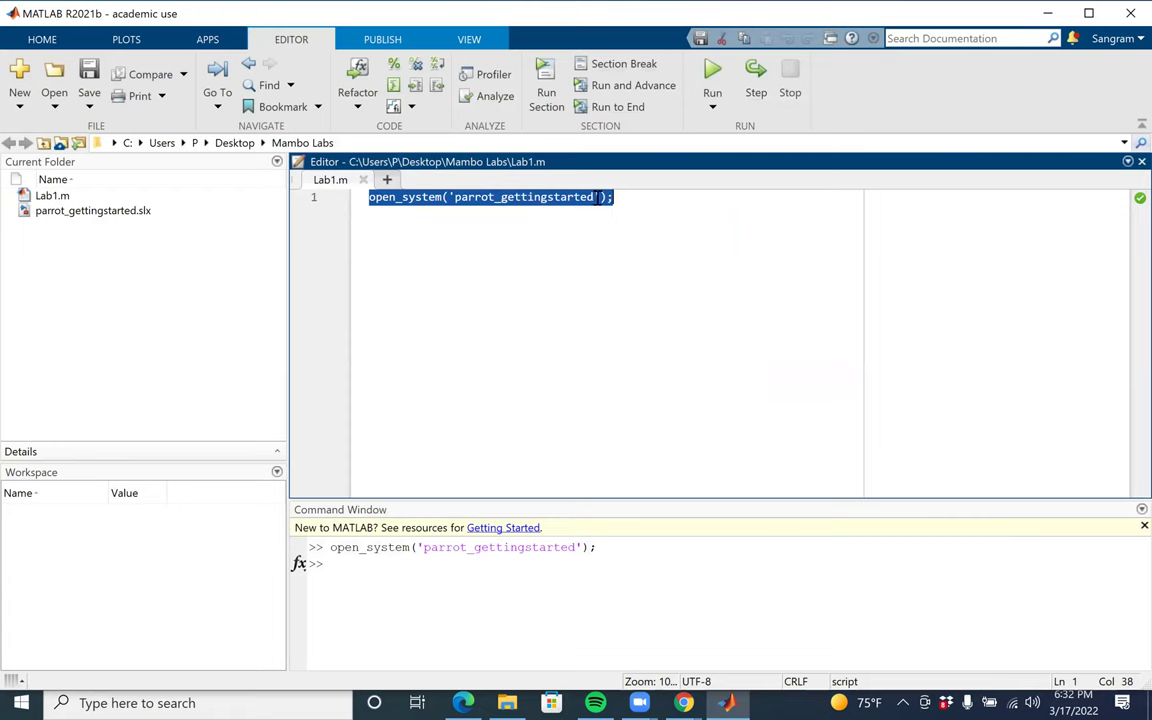
Reopen parrot_gettingstarted and inspect its error-condition, control-logic, Flight_Control_System and input-port areas
{"action": "right_click", "coordinate": [598, 197]}
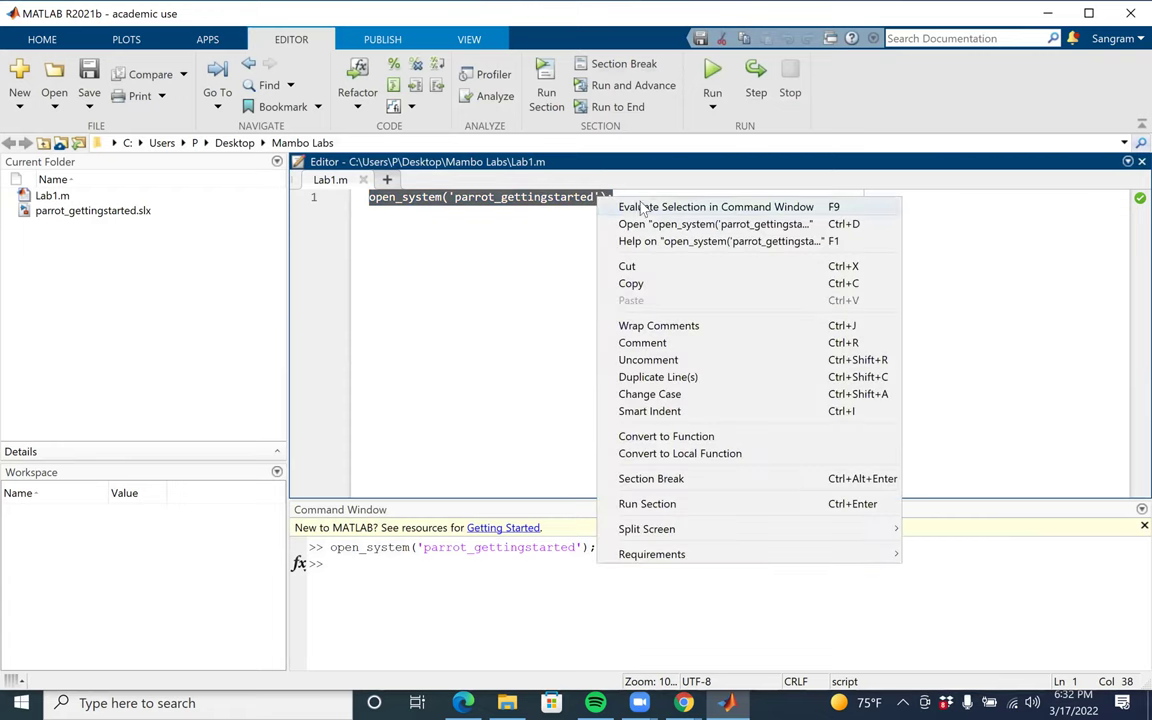
{"action": "left_click", "coordinate": [641, 207]}
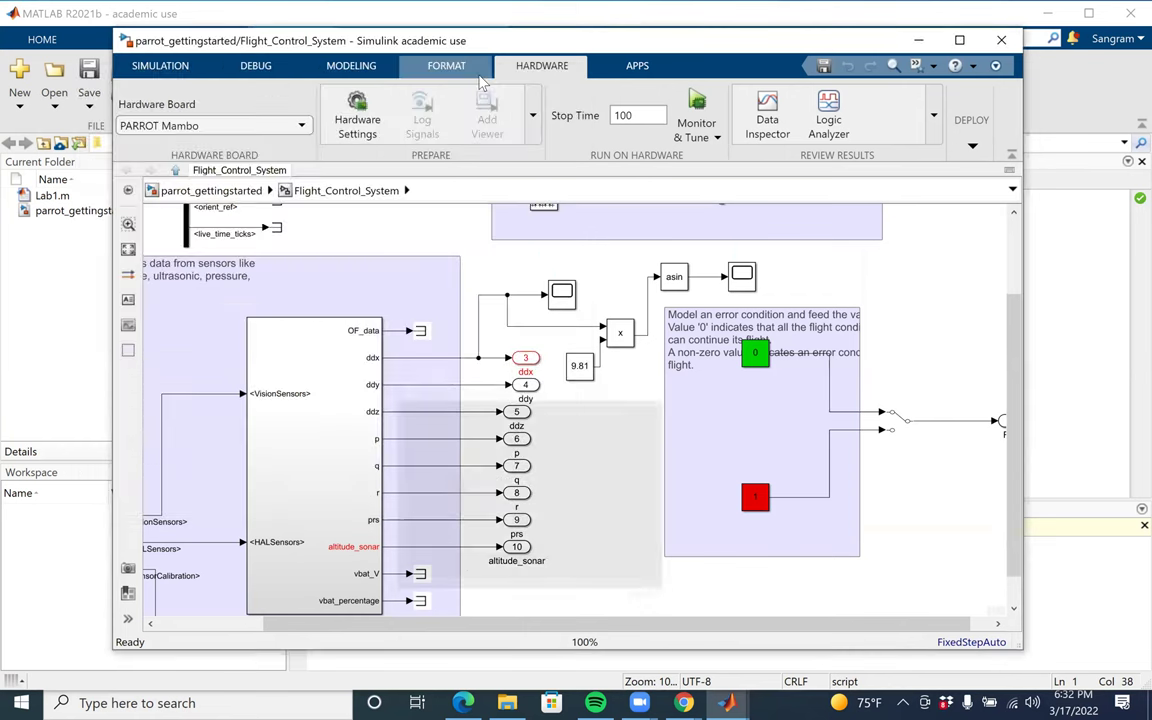
{"action": "left_click", "coordinate": [783, 395]}
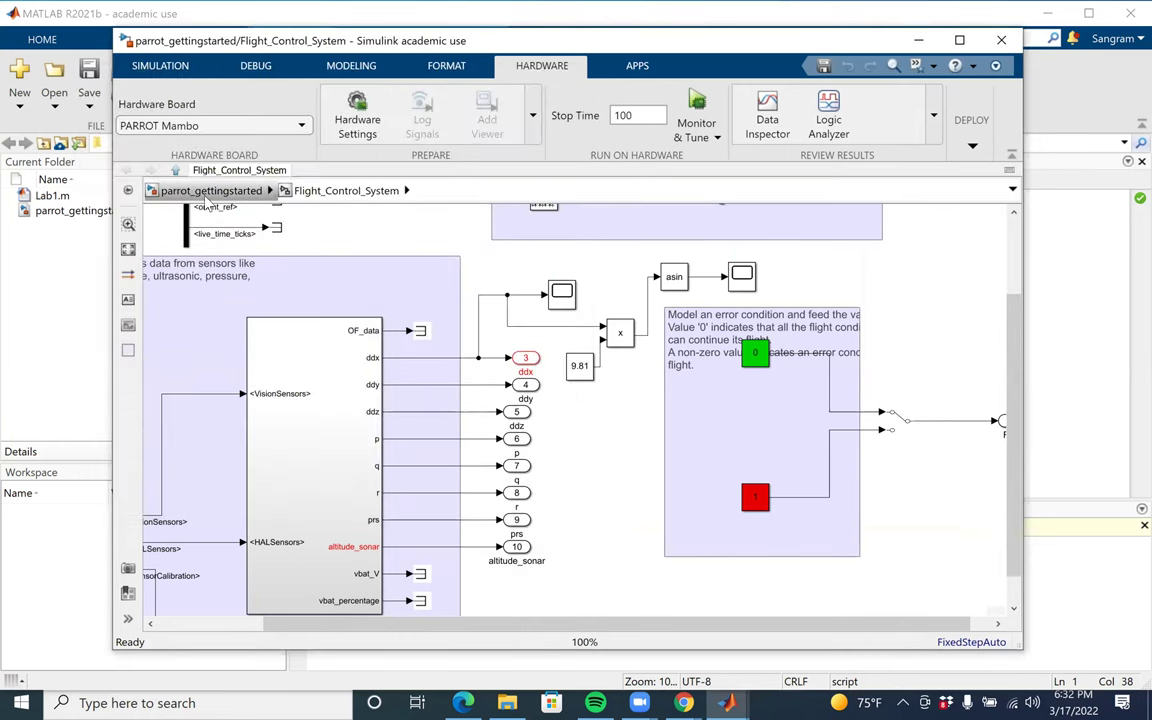
{"action": "left_click", "coordinate": [209, 192]}
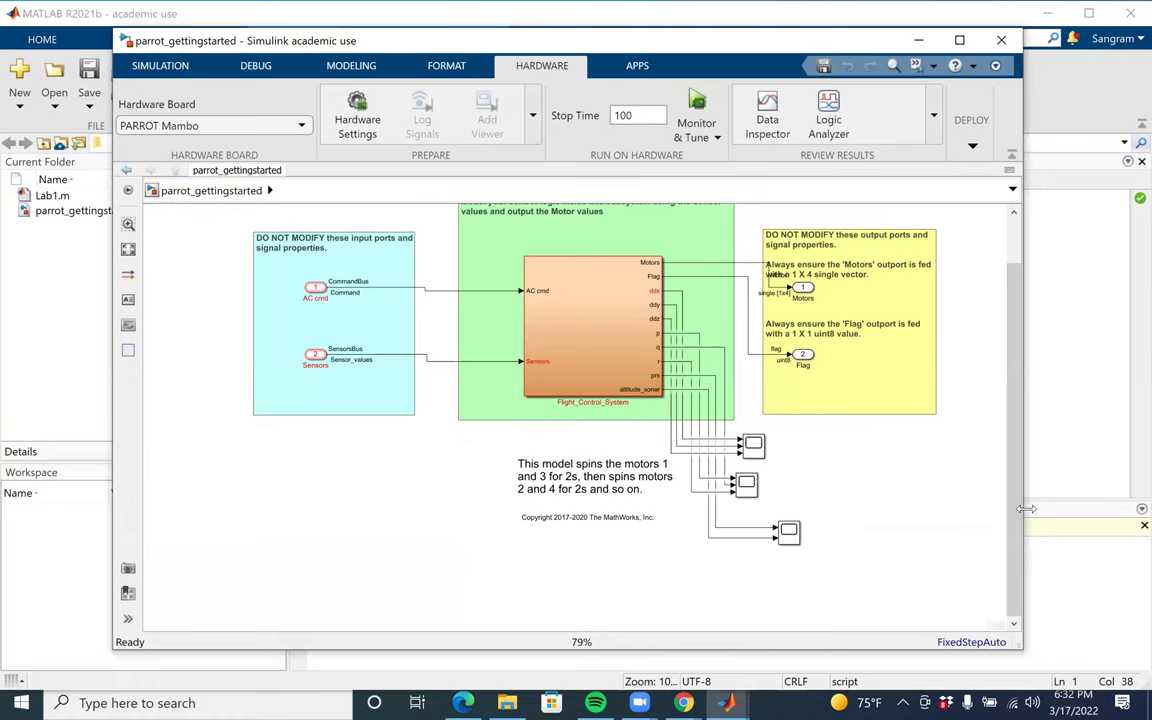
{"action": "scroll", "coordinate": [1015, 517], "scroll_direction": "up", "scroll_amount": 1}
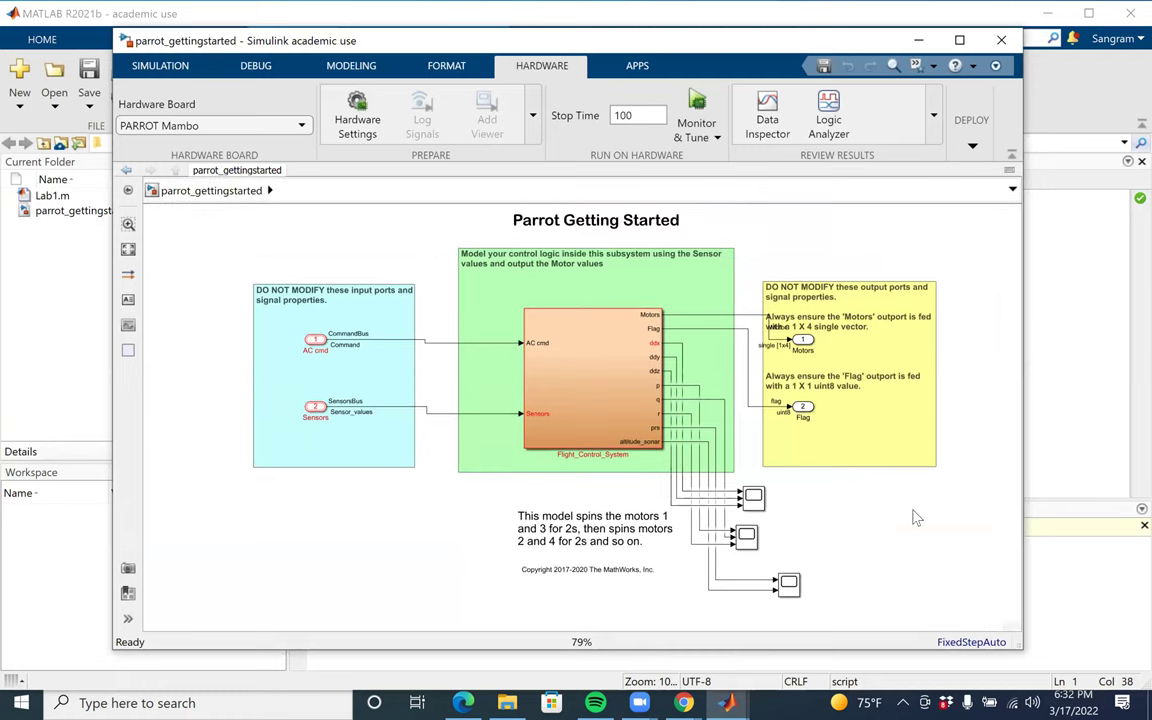
{"action": "left_click", "coordinate": [718, 377]}
{"action": "left_click", "coordinate": [593, 412]}
{"action": "left_click", "coordinate": [321, 295]}
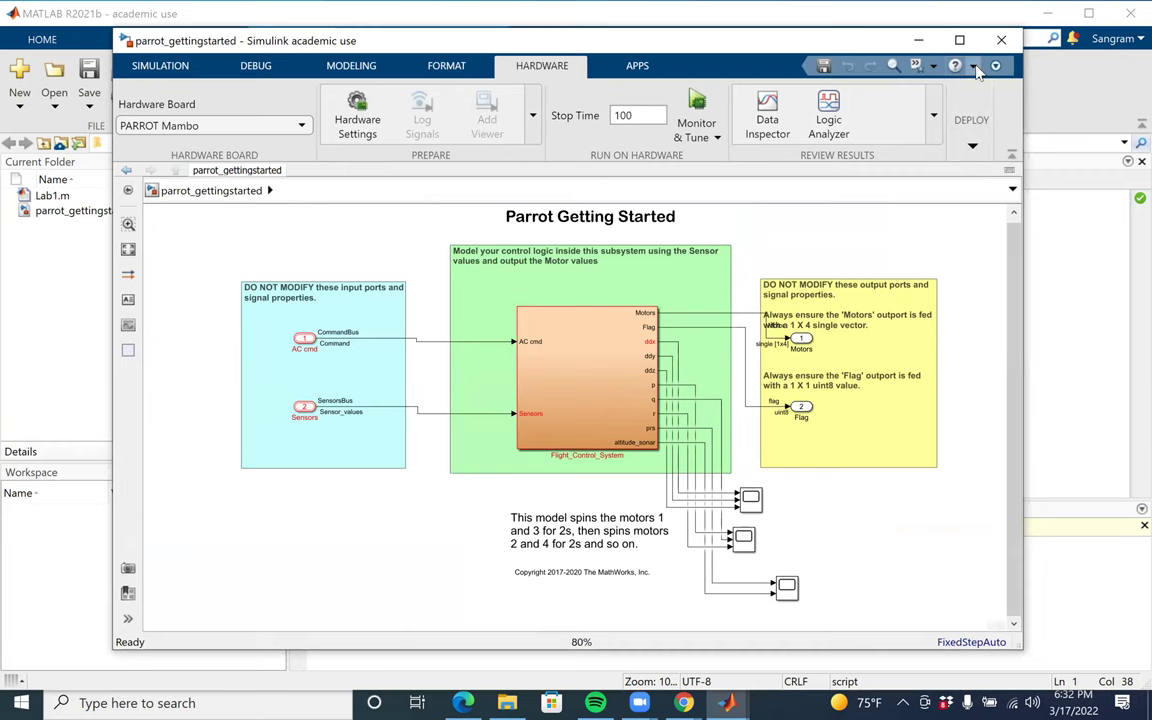
Move the model window to the left and zoom out to 80%
{"action": "scroll", "coordinate": [757, 260], "scroll_direction": "up", "scroll_amount": 2}
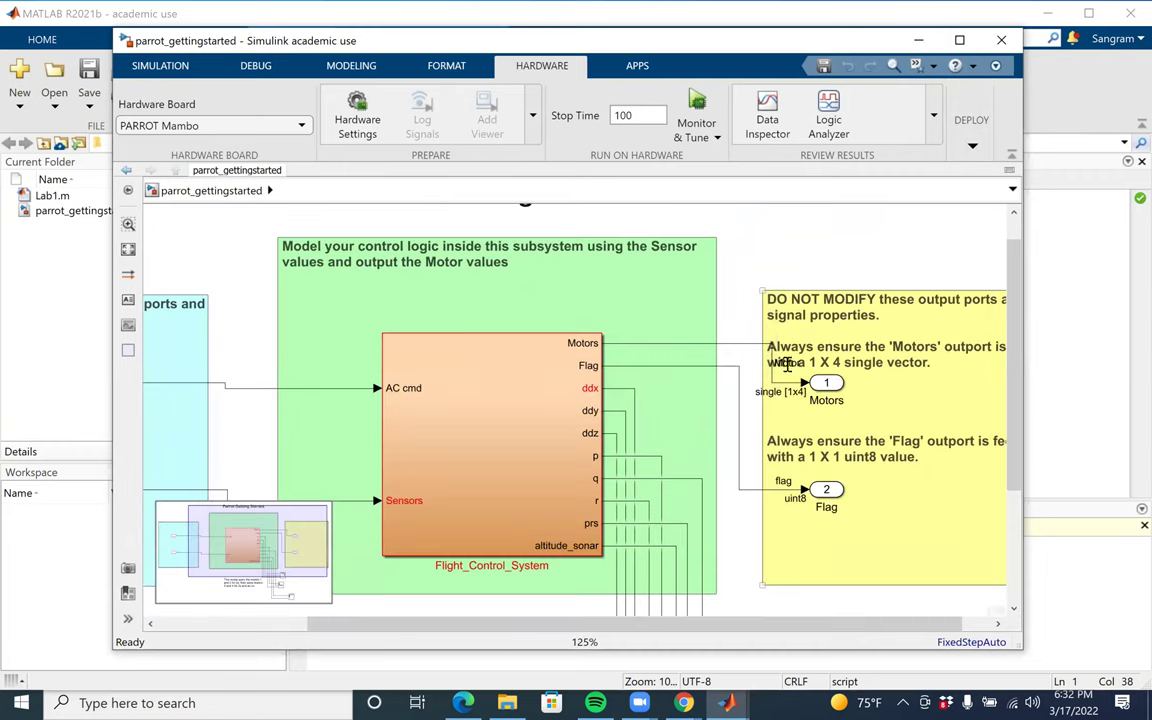
{"action": "scroll", "coordinate": [770, 393], "scroll_direction": "down", "scroll_amount": 3}
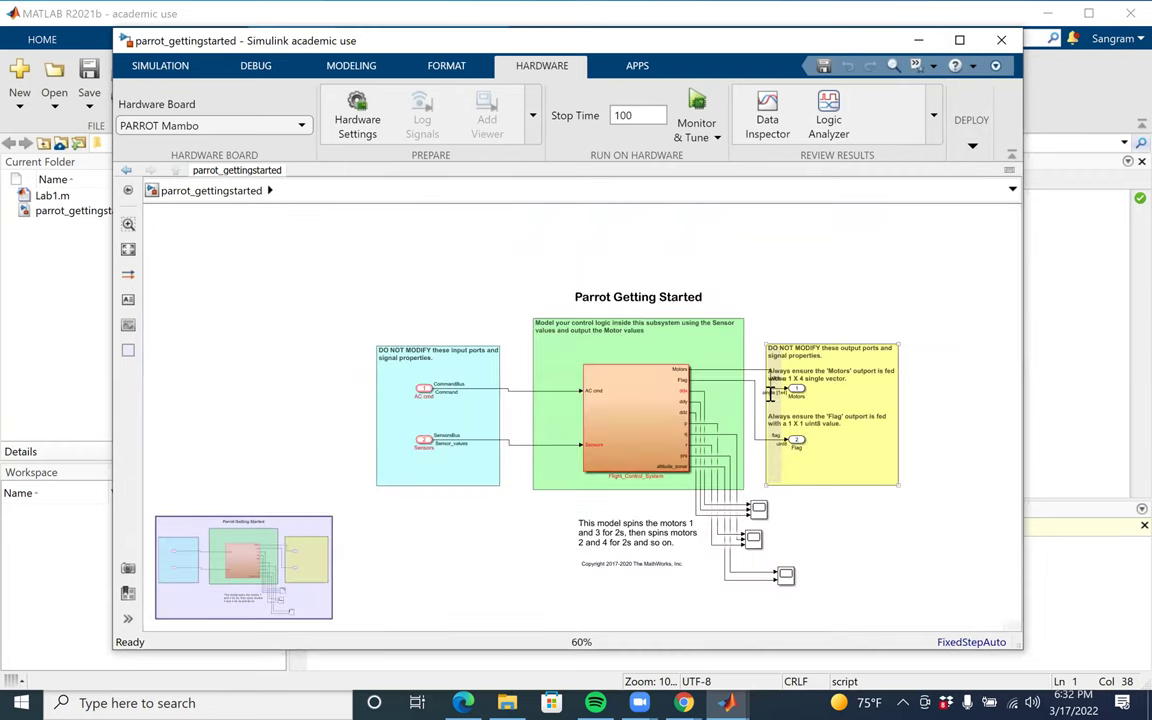
{"action": "scroll", "coordinate": [770, 393], "scroll_direction": "up", "scroll_amount": 1}
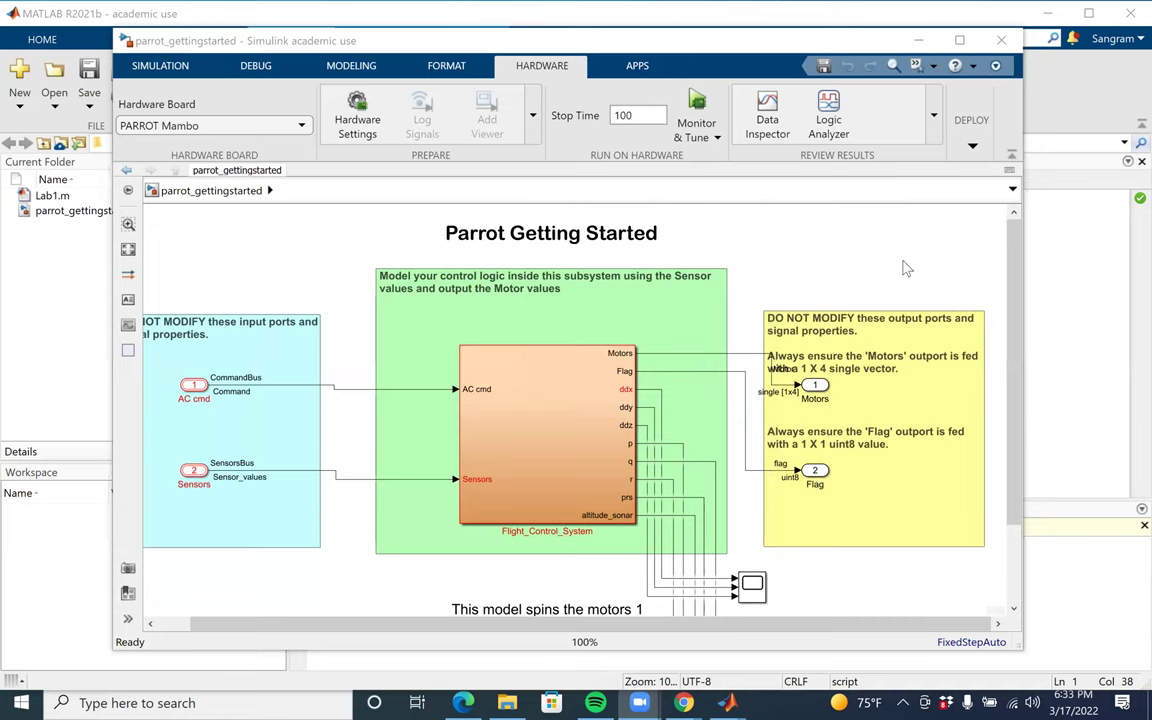
{"action": "left_click", "coordinate": [705, 46]}
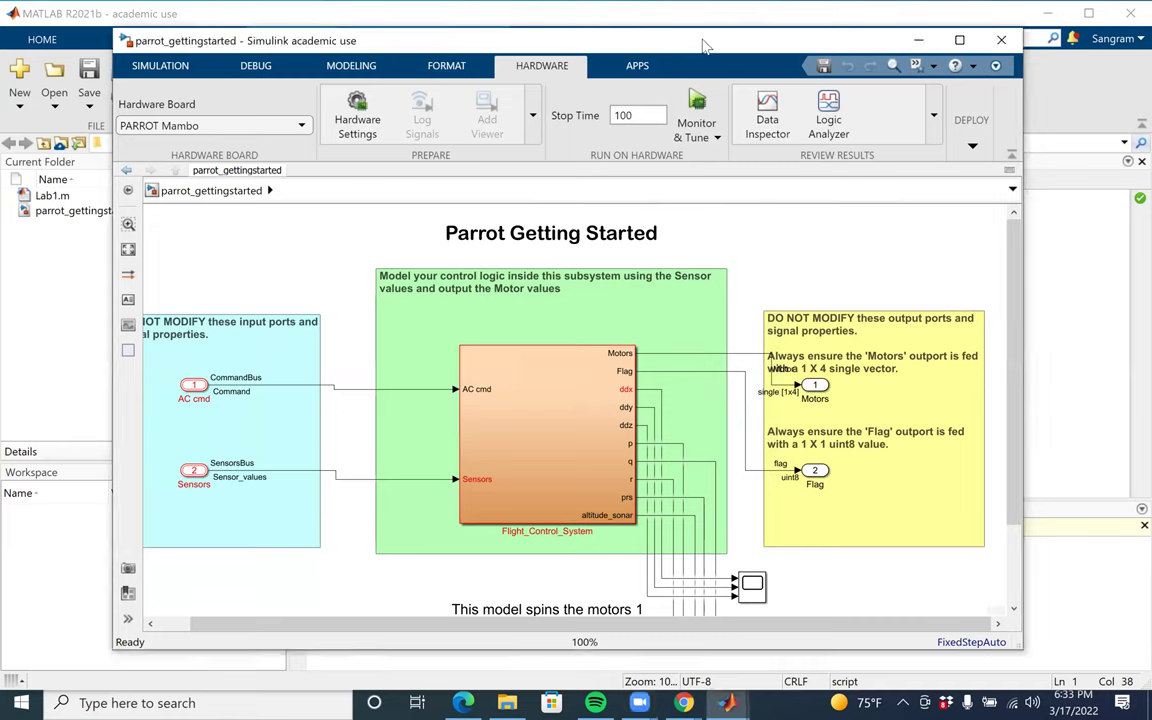
{"action": "left_click_drag", "start_coordinate": [705, 46], "coordinate": [613, 41]}
{"action": "left_click", "coordinate": [470, 225]}
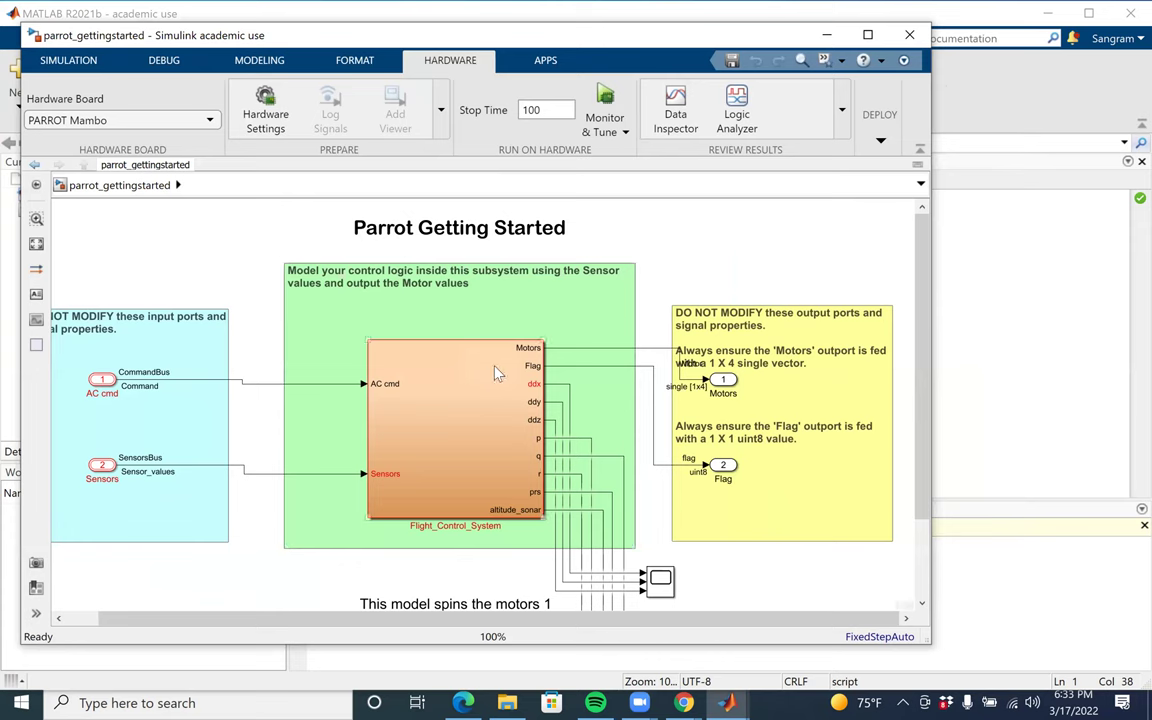
{"action": "scroll", "coordinate": [456, 408], "scroll_direction": "down", "scroll_amount": 1}
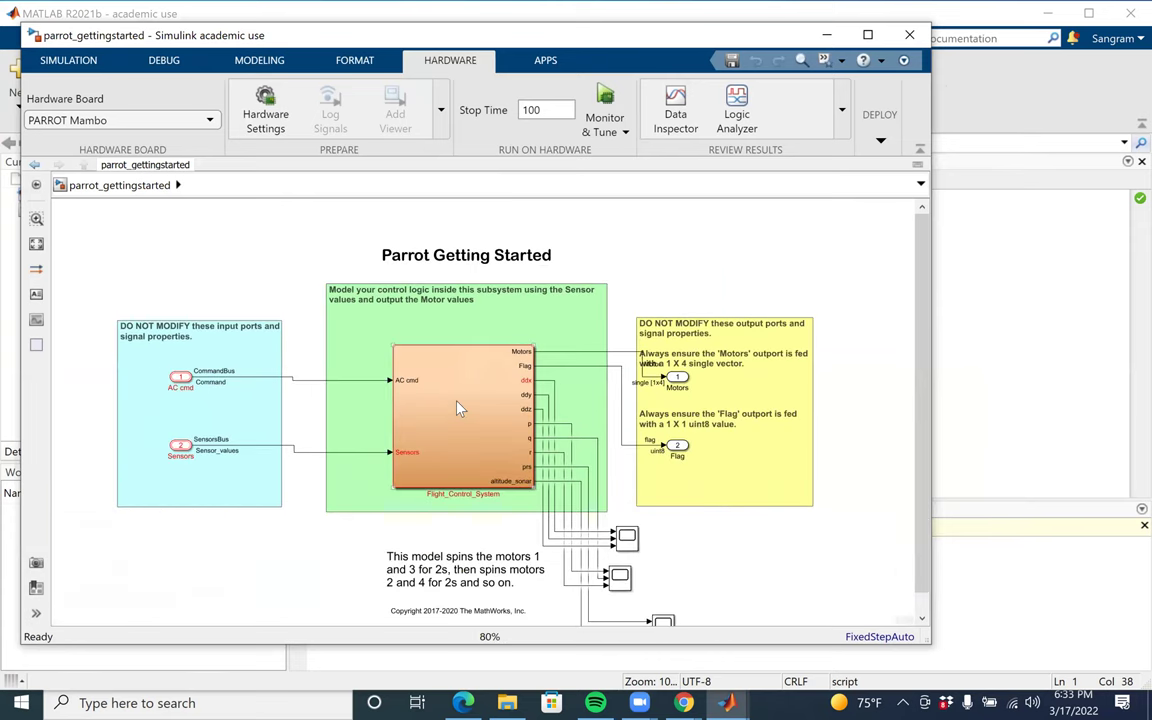
Open Flight_Control_System to view sensor signals ddx through altitude_sonar feeding outports 3–10
{"action": "double_click", "coordinate": [456, 408]}
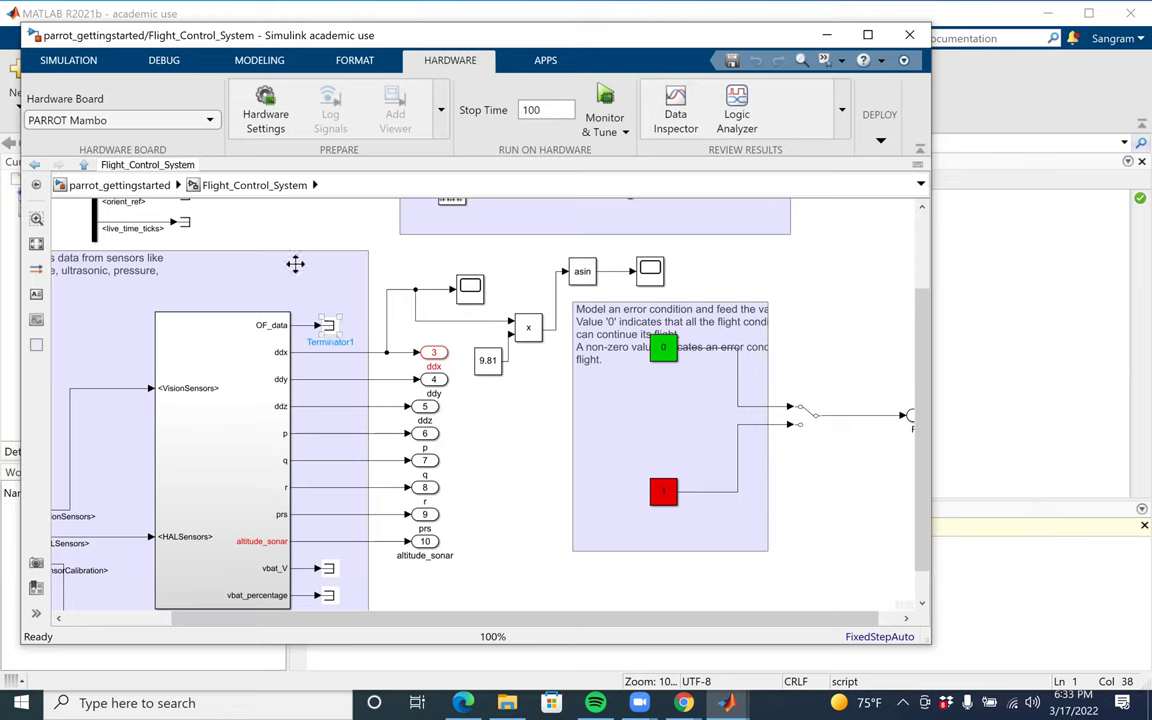
{"action": "left_click", "coordinate": [70, 60]}
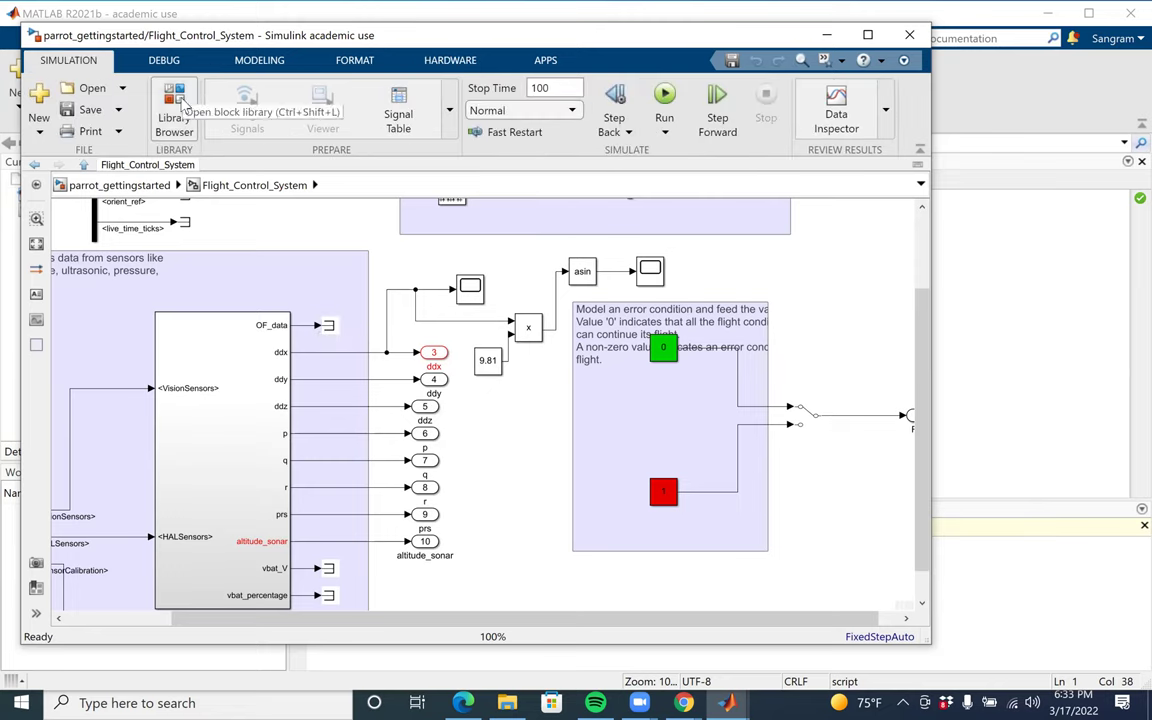
Open the Library Browser on Commonly Used Blocks and move it to the right
{"action": "left_click", "coordinate": [182, 103]}
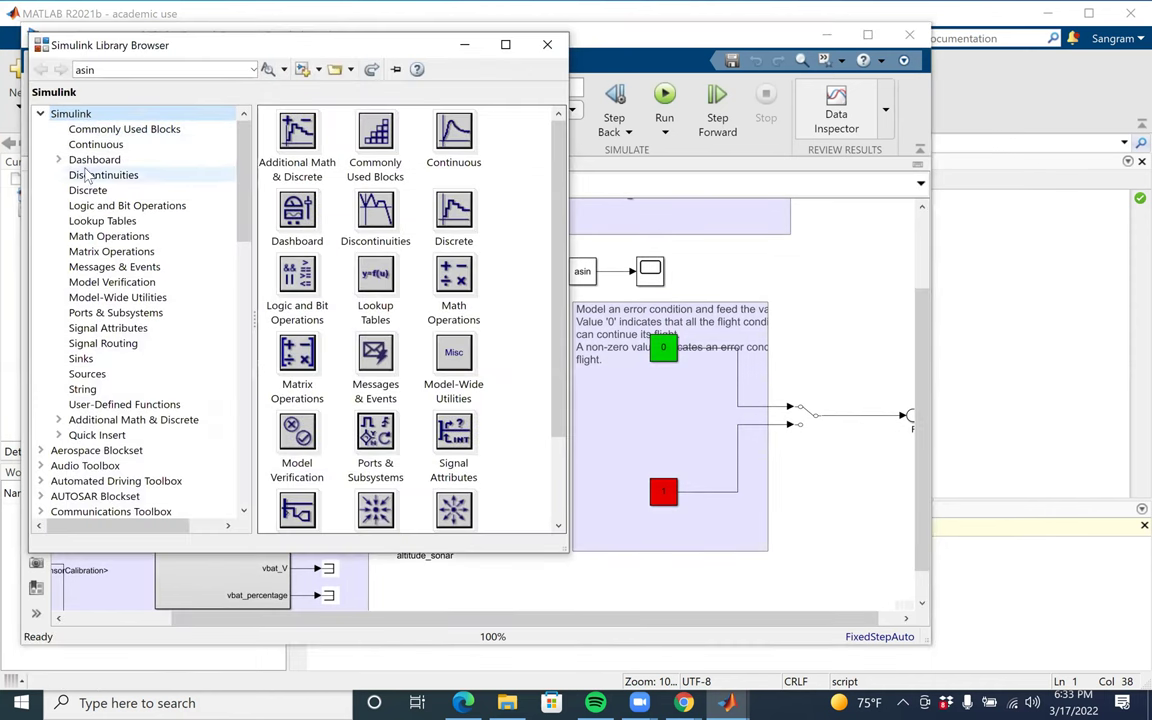
{"action": "left_click", "coordinate": [116, 131]}
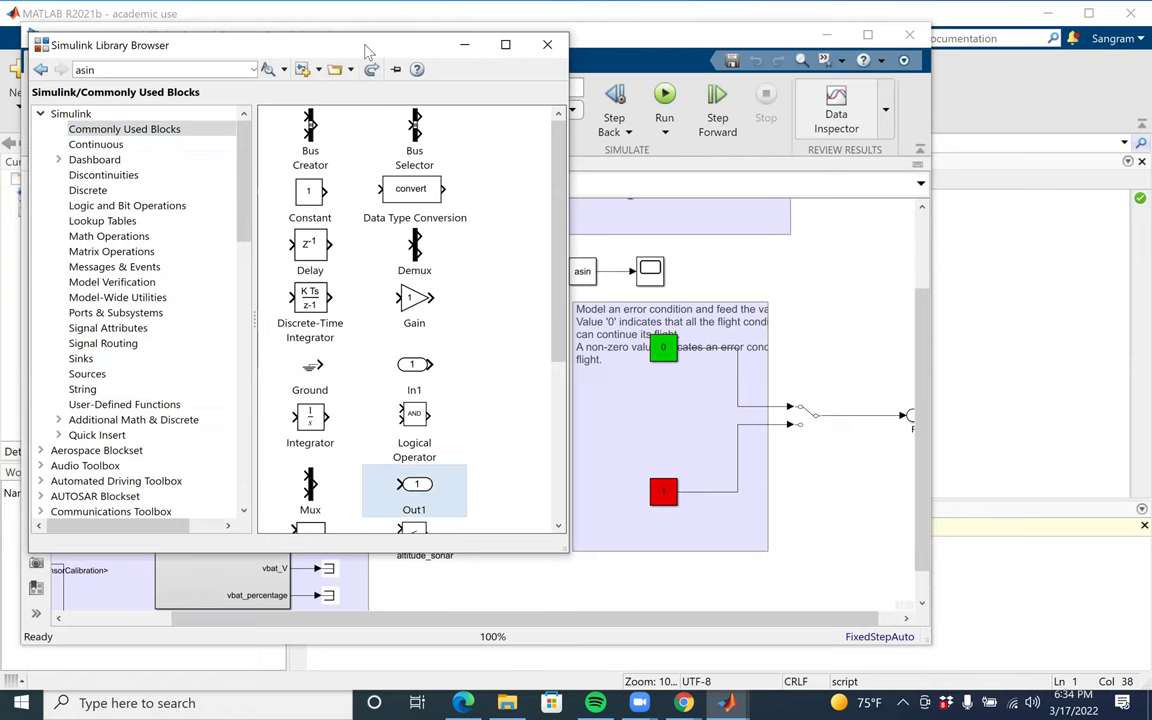
{"action": "left_click_drag", "start_coordinate": [366, 50], "coordinate": [903, 105]}
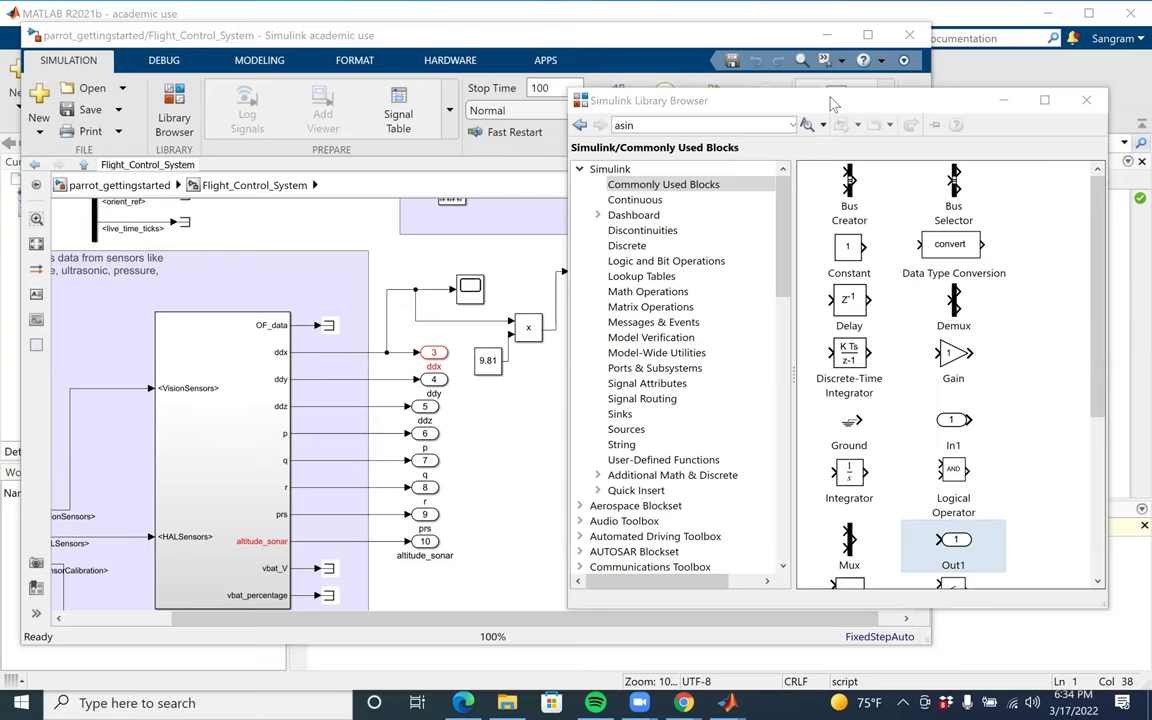
{"action": "left_click_drag", "start_coordinate": [843, 100], "coordinate": [916, 81]}
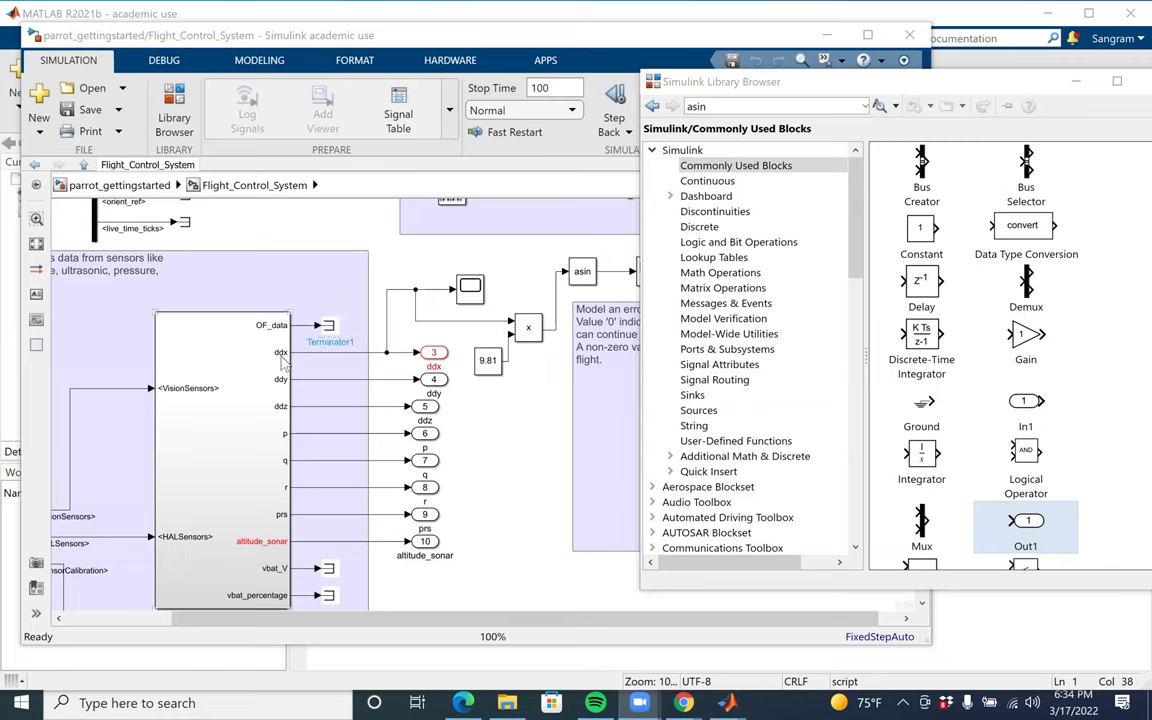
Select the ddx output port 3, then return to the top-level parrot_gettingstarted diagram
{"action": "left_click", "coordinate": [435, 357]}
{"action": "scroll", "coordinate": [140, 345], "scroll_direction": "down", "scroll_amount": 1}
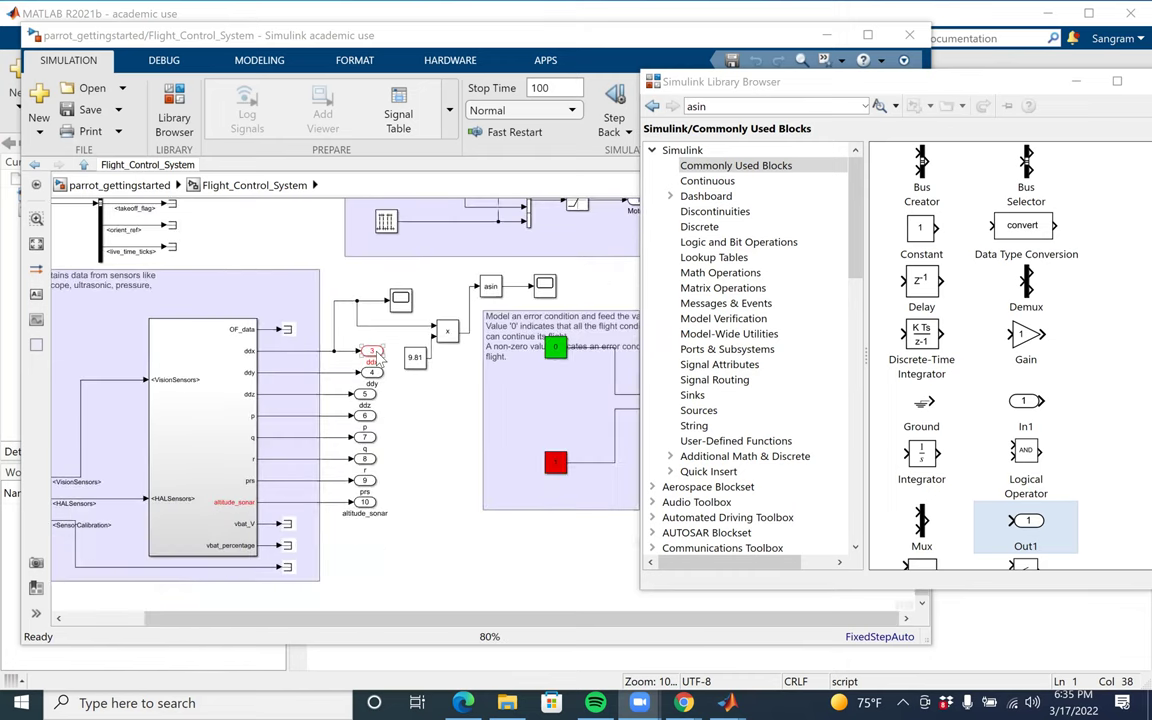
{"action": "left_click", "coordinate": [115, 187]}
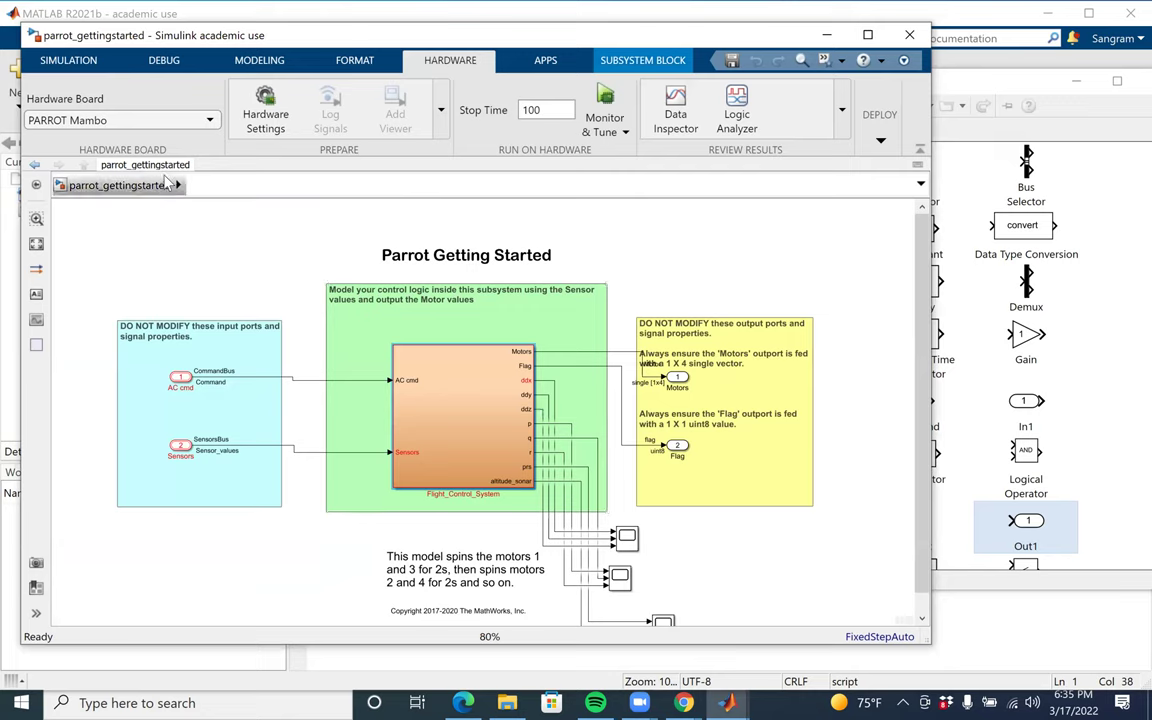
{"action": "double_click", "coordinate": [432, 390]}
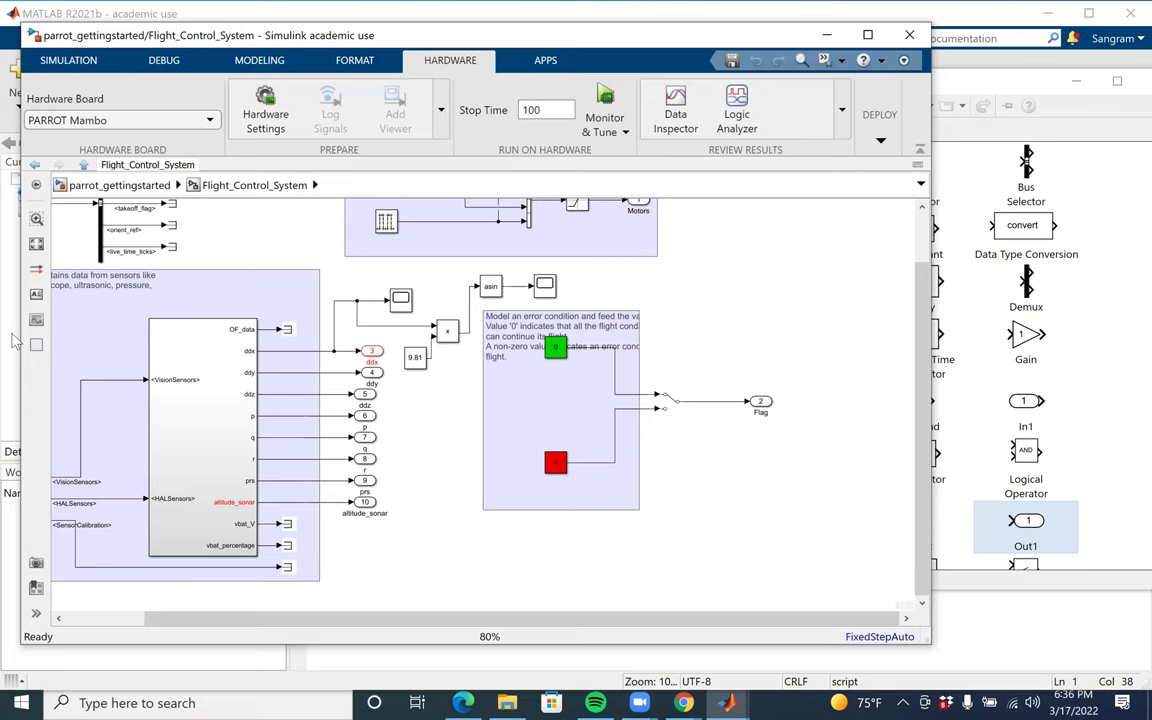
{"action": "scroll", "coordinate": [75, 235], "scroll_direction": "down", "scroll_amount": 2}
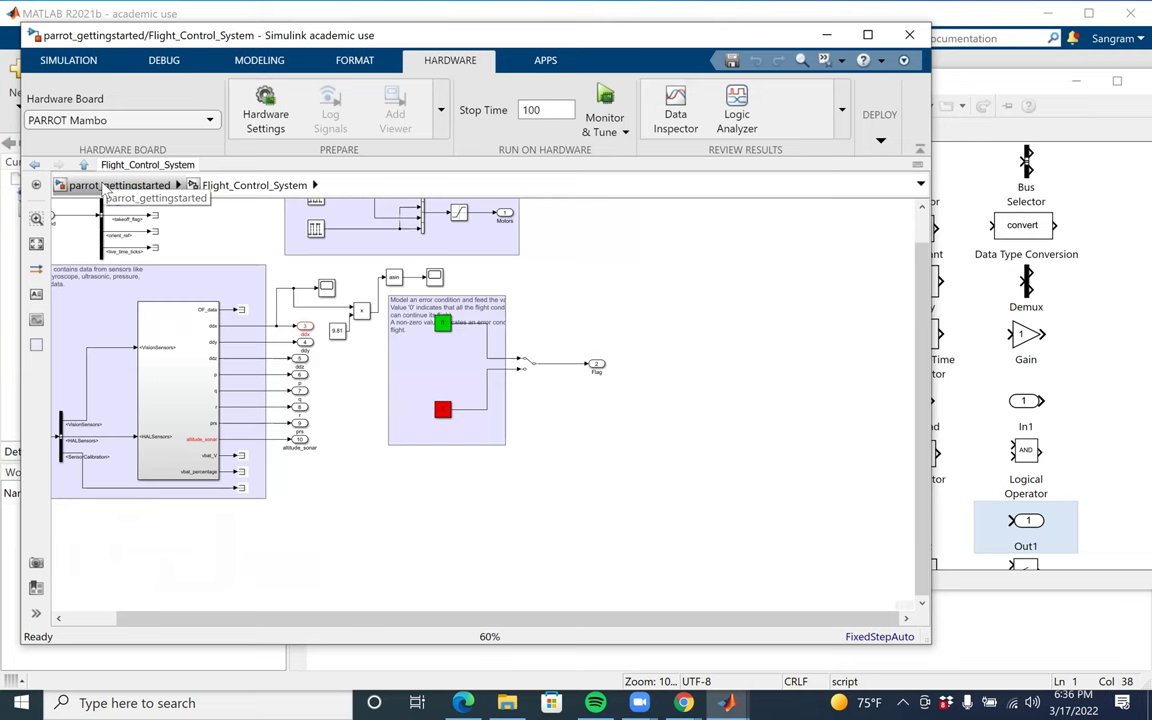
{"action": "left_click", "coordinate": [104, 189]}
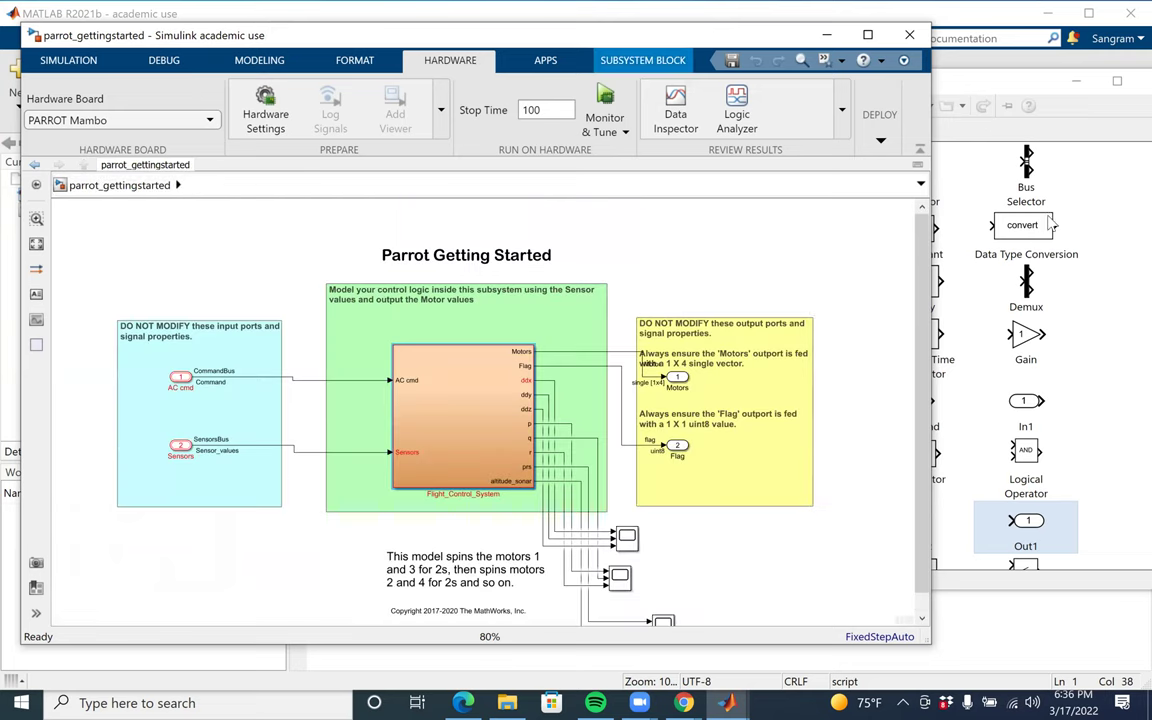
Maximize the parrot_gettingstarted window and zoom the diagram in to 150%
{"action": "left_click", "coordinate": [867, 35]}
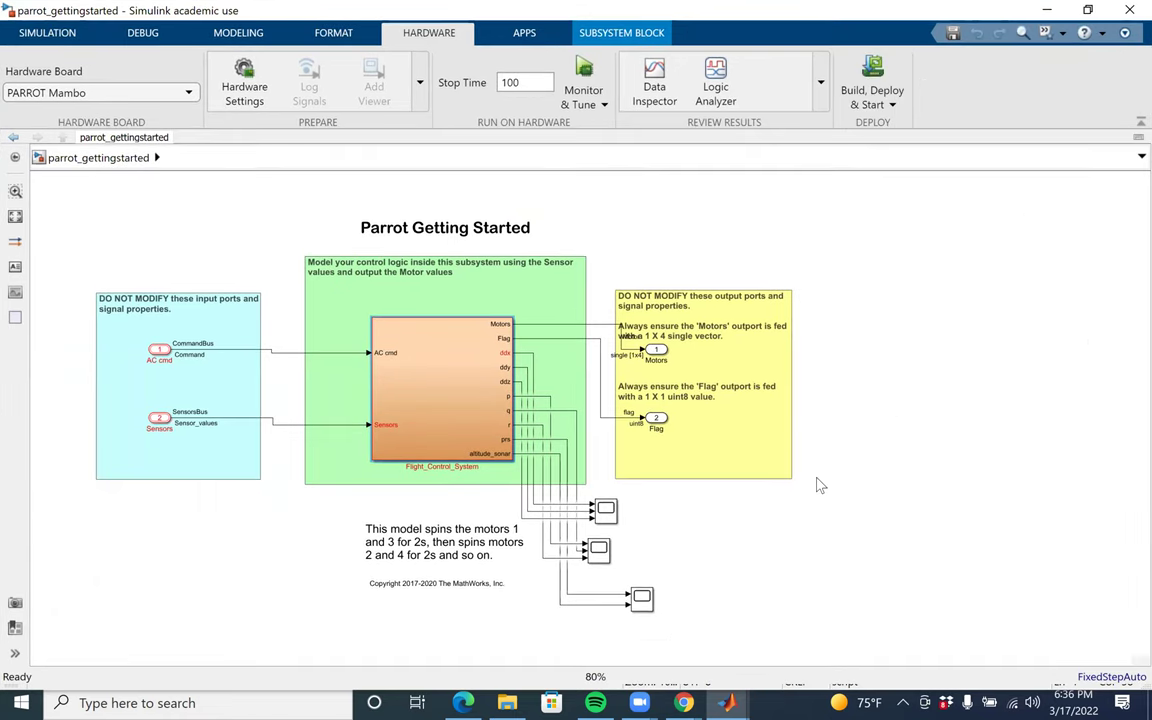
{"action": "scroll", "coordinate": [818, 482], "scroll_direction": "up", "scroll_amount": 2}
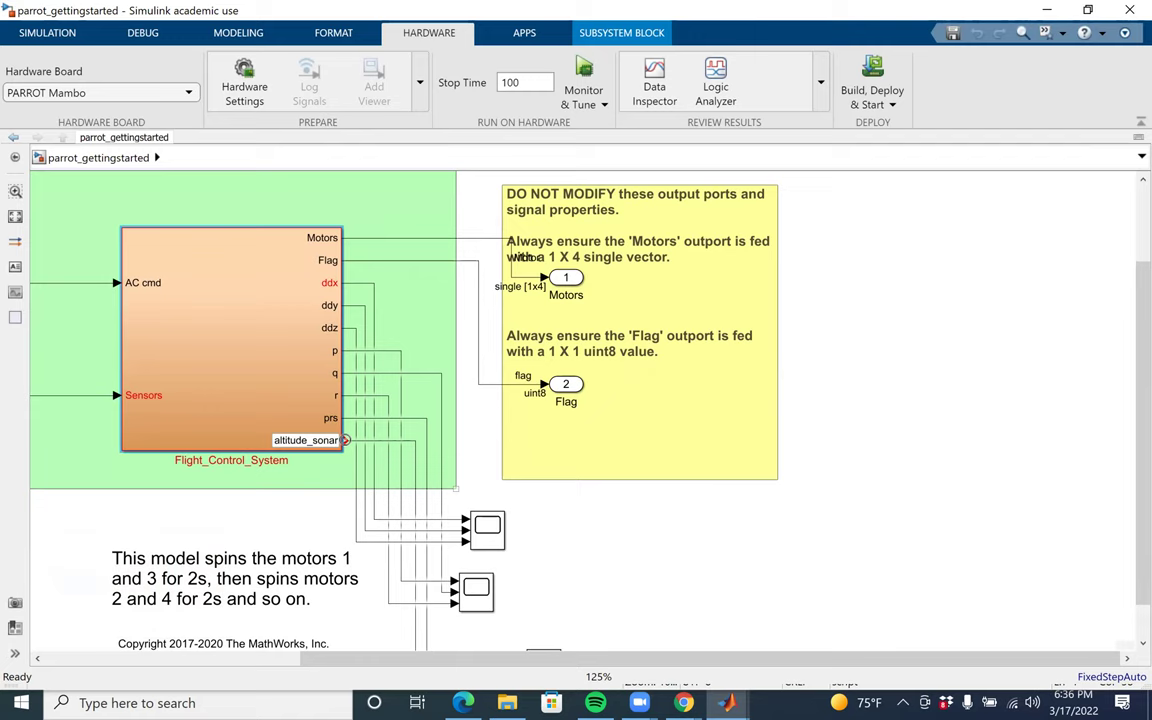
{"action": "scroll", "coordinate": [425, 315], "scroll_direction": "up", "scroll_amount": 1}
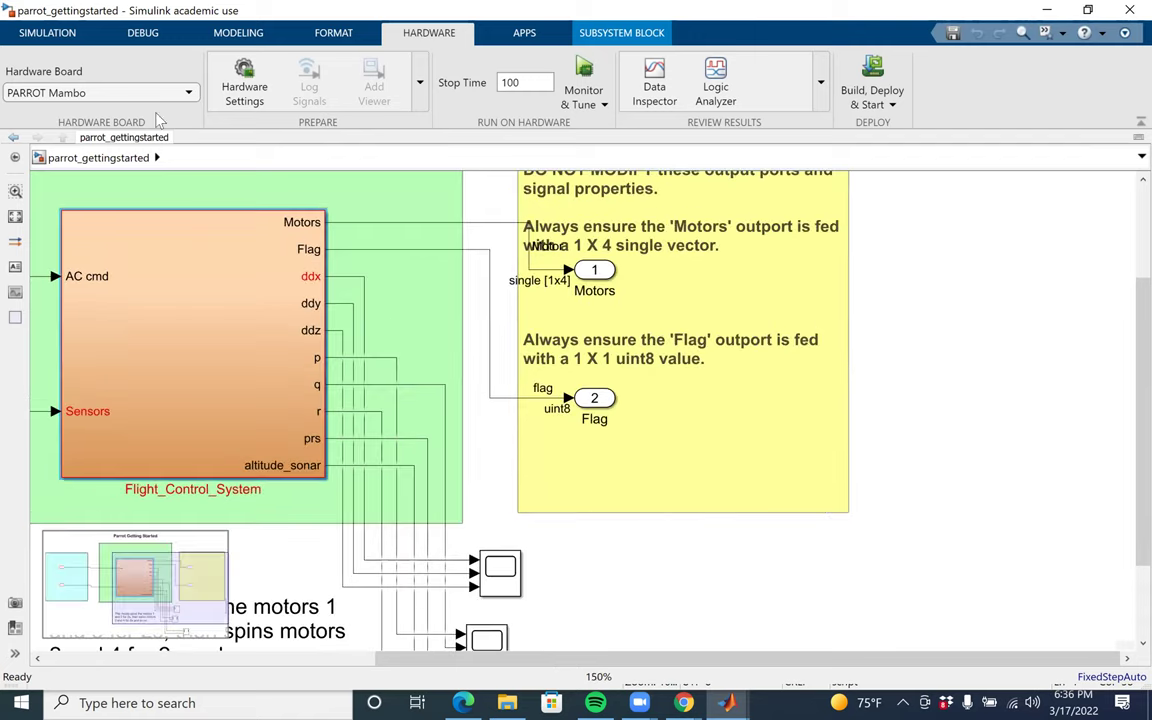
{"action": "left_click", "coordinate": [50, 33]}
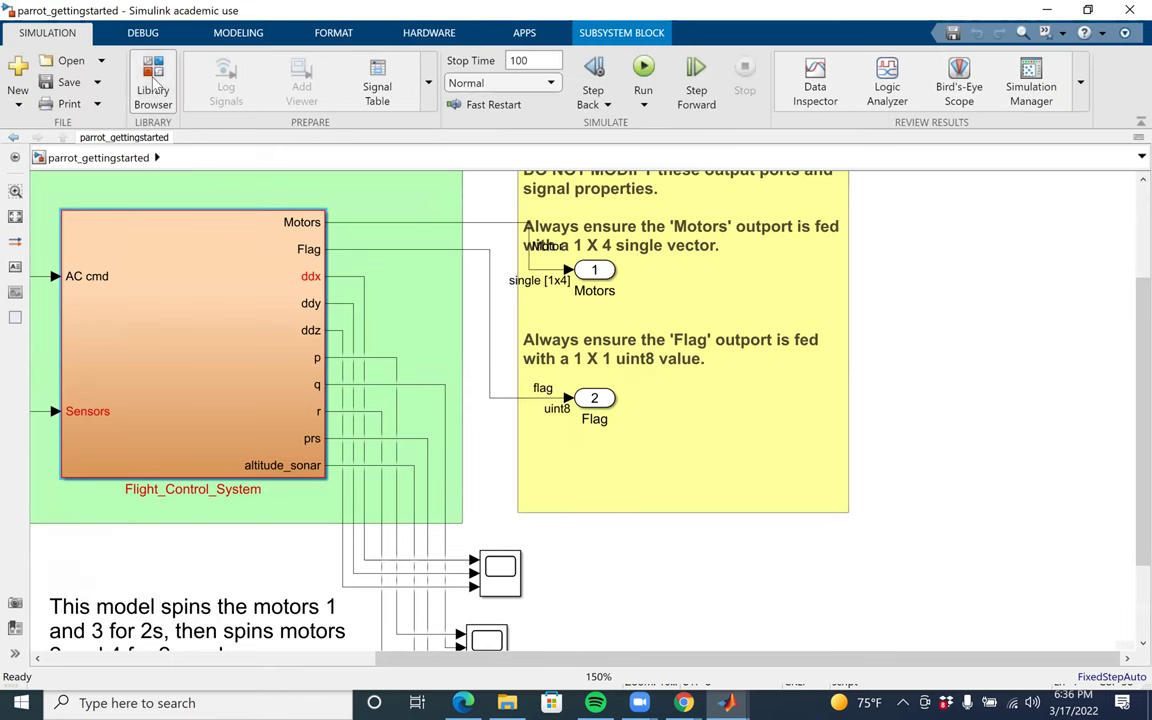
{"action": "left_click", "coordinate": [153, 90]}
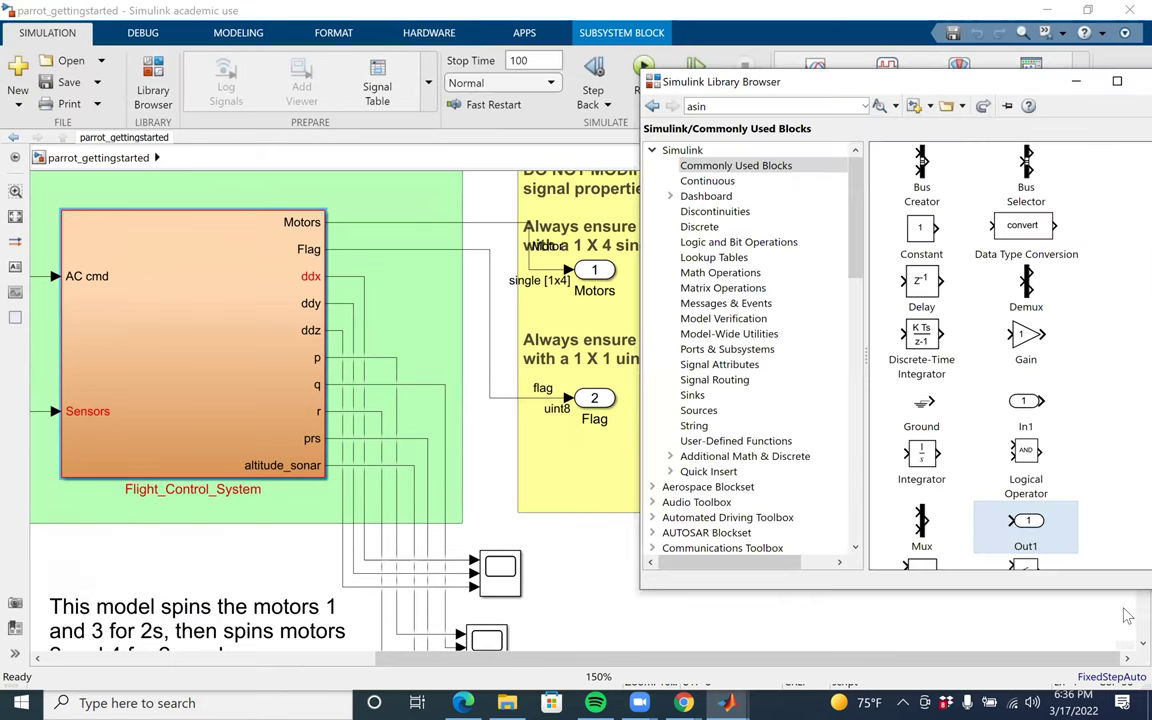
{"action": "scroll", "coordinate": [755, 490], "scroll_direction": "down", "scroll_amount": 1}
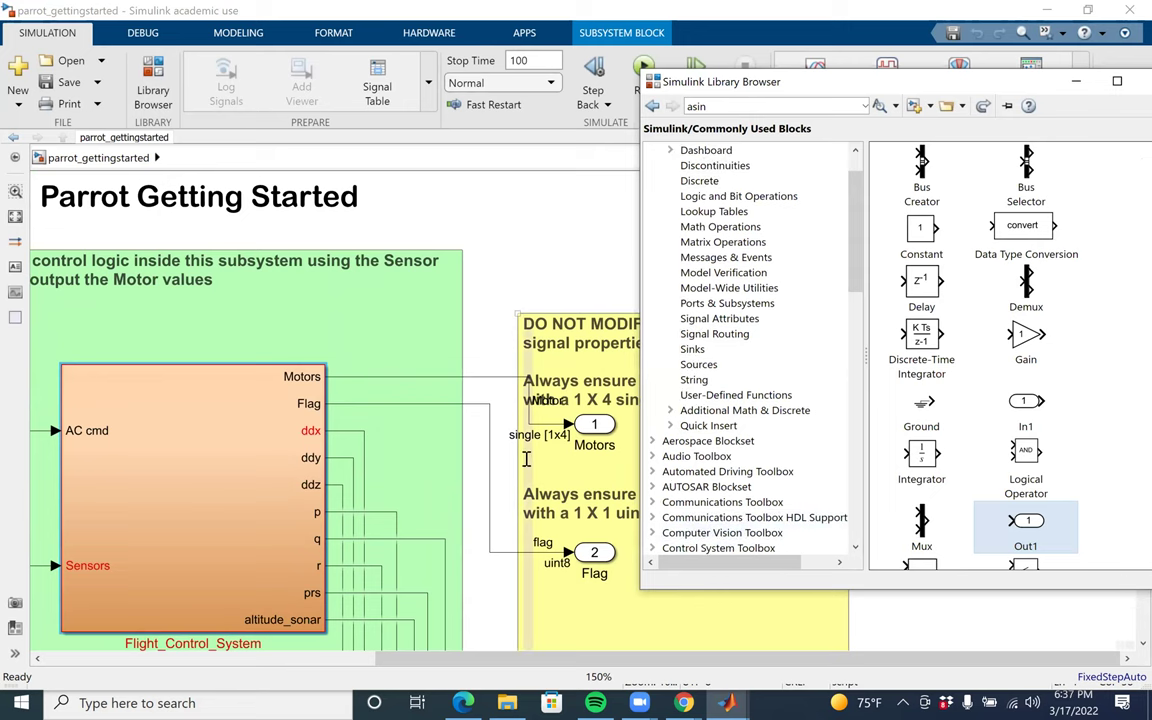
{"action": "scroll", "coordinate": [550, 458], "scroll_direction": "down", "scroll_amount": 3}
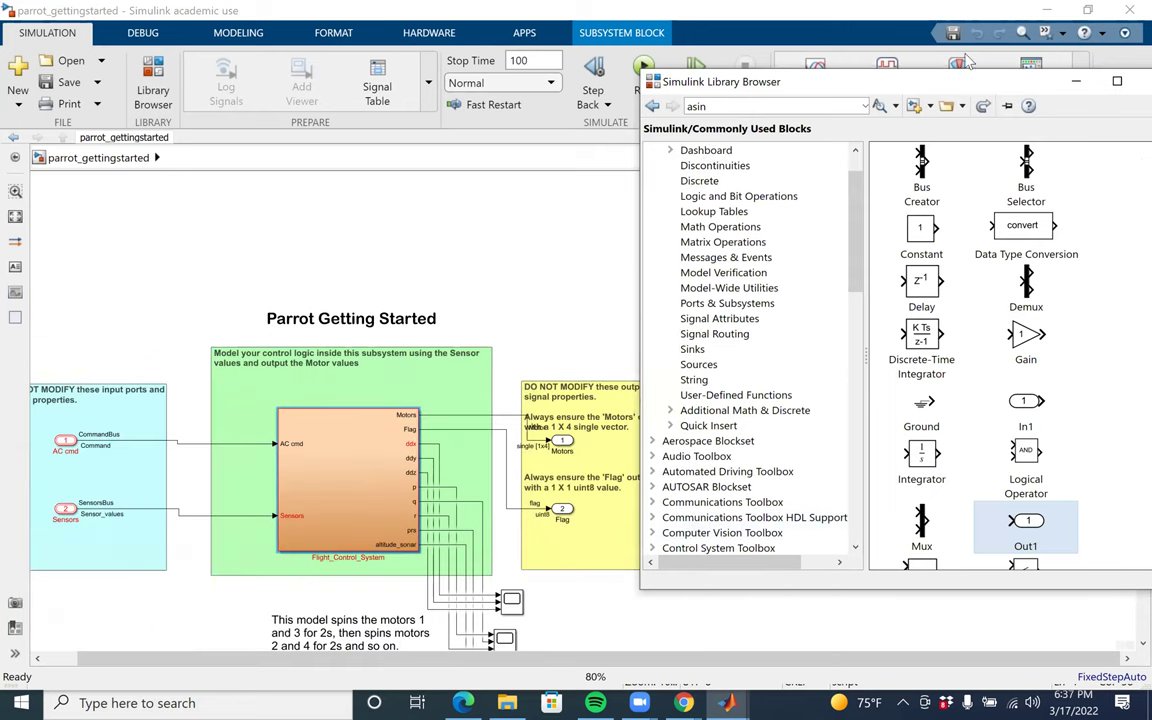
{"action": "left_click_drag", "start_coordinate": [976, 88], "coordinate": [788, 81]}
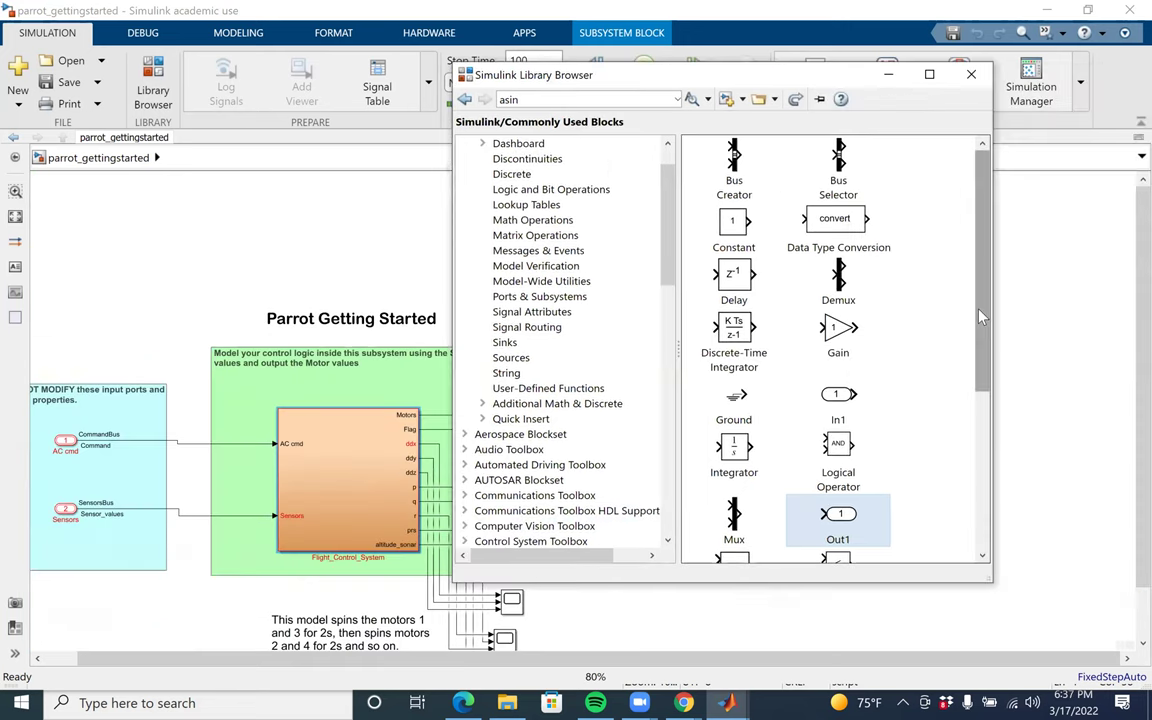
{"action": "scroll", "coordinate": [880, 277], "scroll_direction": "down", "scroll_amount": 5}
{"action": "scroll", "coordinate": [990, 470], "scroll_direction": "down", "scroll_amount": 1}
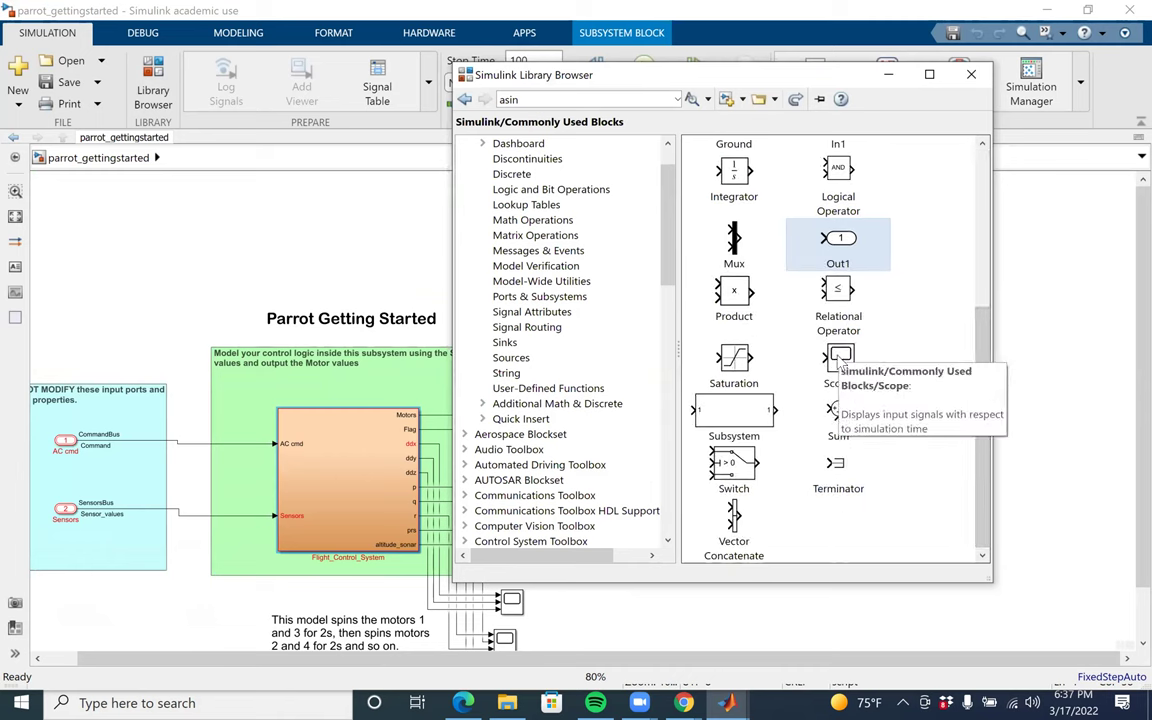
{"action": "left_click_drag", "start_coordinate": [685, 72], "coordinate": [887, 125]}
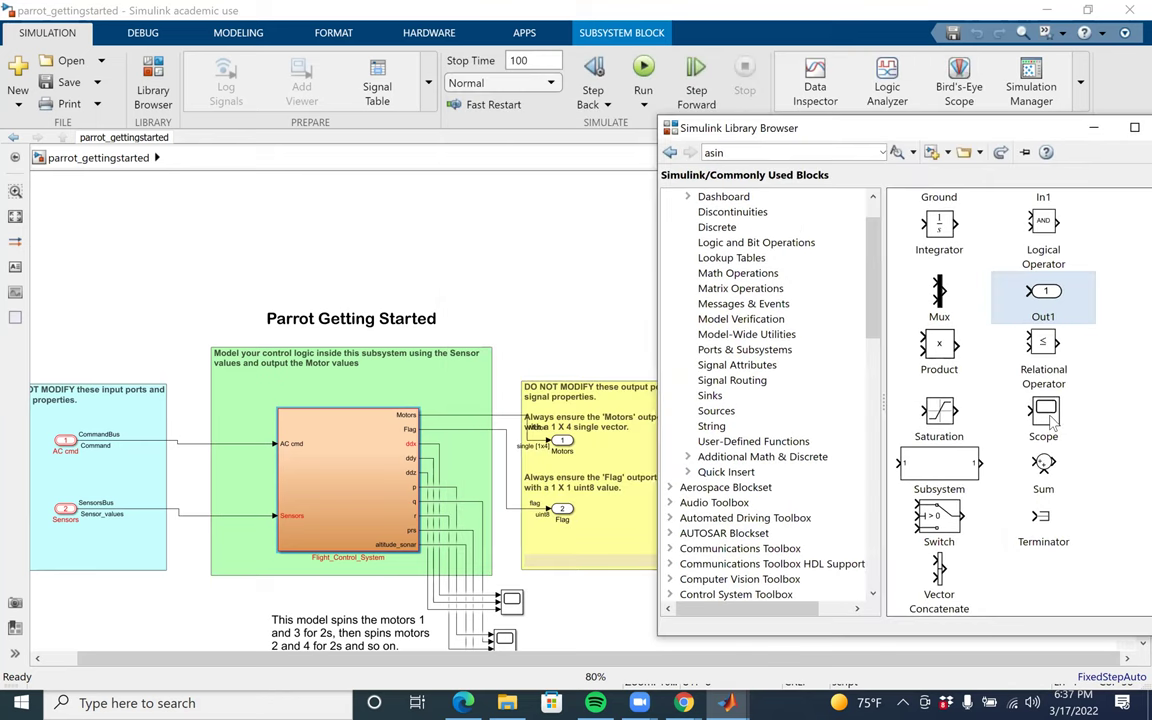
{"action": "left_click", "coordinate": [510, 603]}
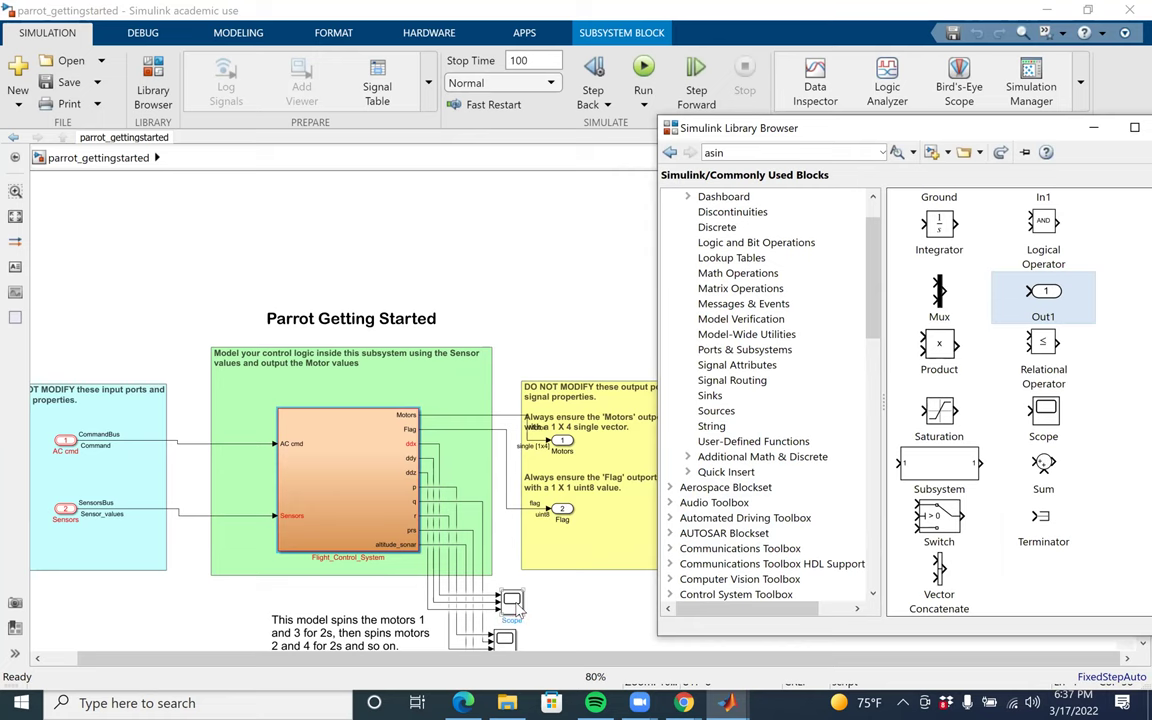
{"action": "left_click", "coordinate": [582, 296]}
{"action": "scroll", "coordinate": [582, 296], "scroll_direction": "right", "scroll_amount": 2}
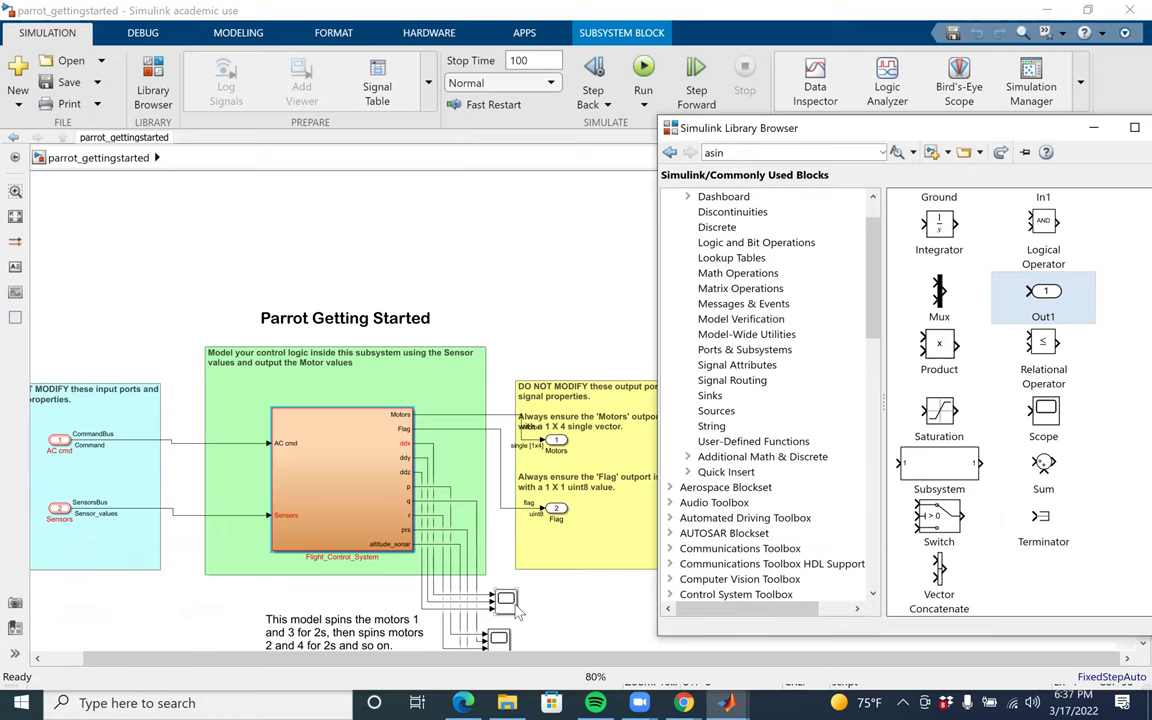
{"action": "scroll", "coordinate": [503, 577], "scroll_direction": "down", "scroll_amount": 2}
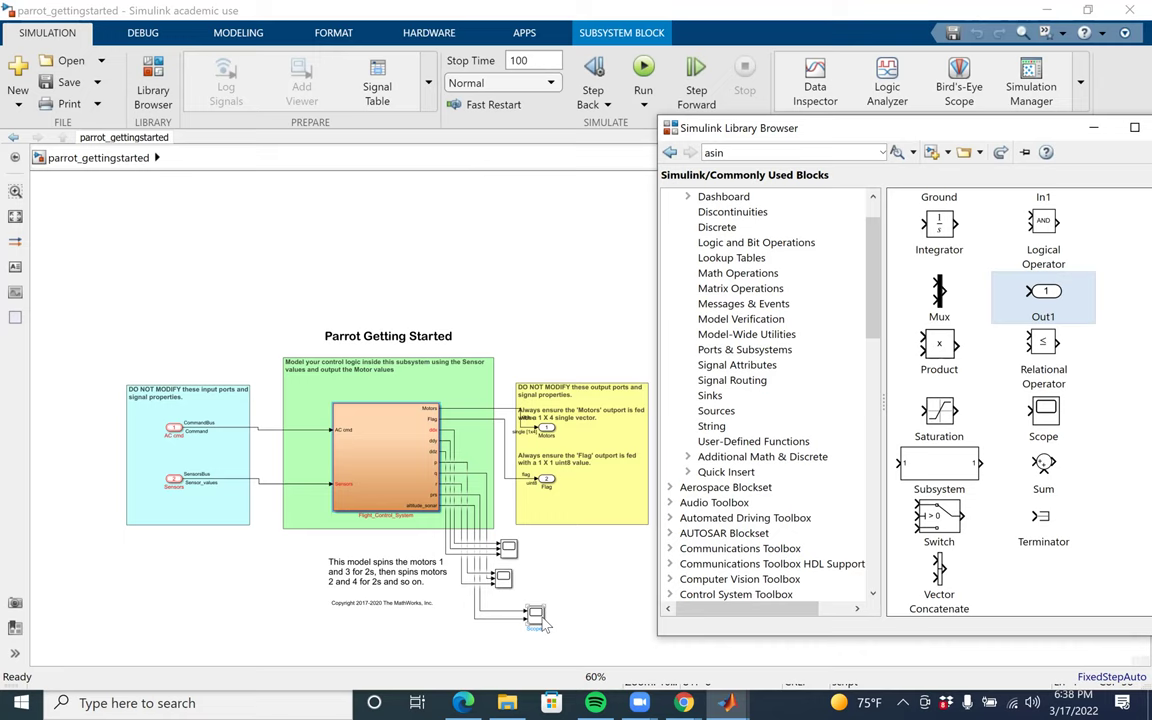
{"action": "left_click", "coordinate": [641, 703]}
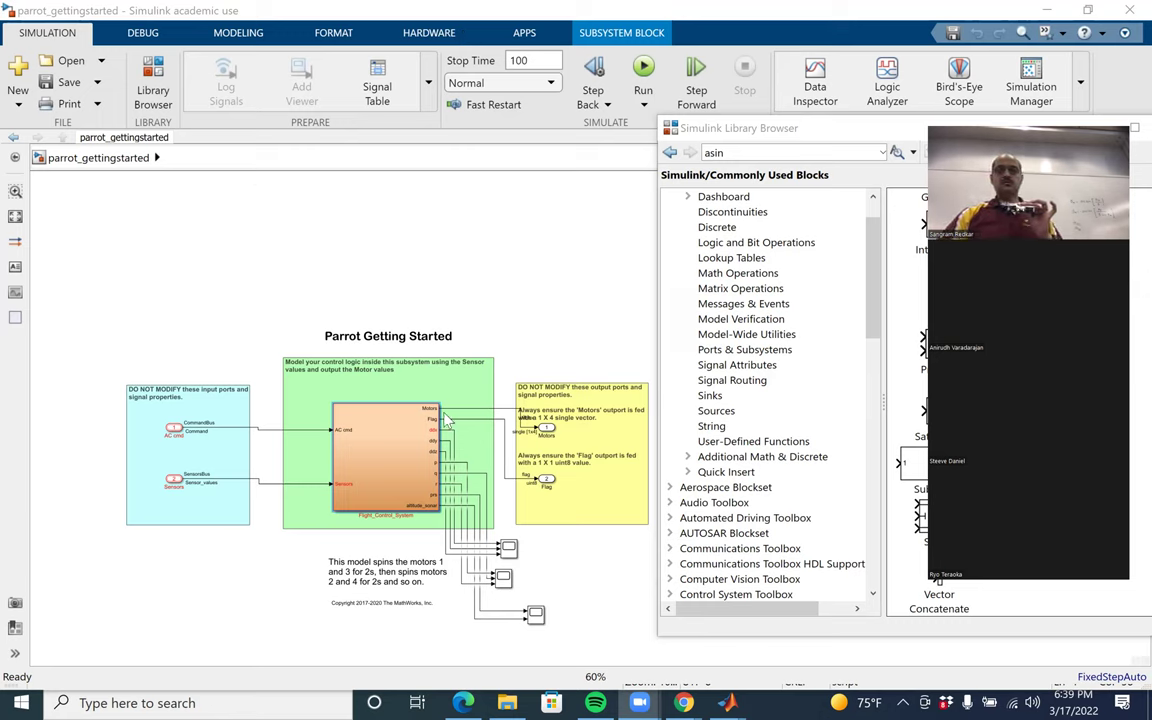
Join a Bluetooth Personal Area Network from the hidden tray's Bluetooth icon
{"action": "left_click", "coordinate": [903, 699]}
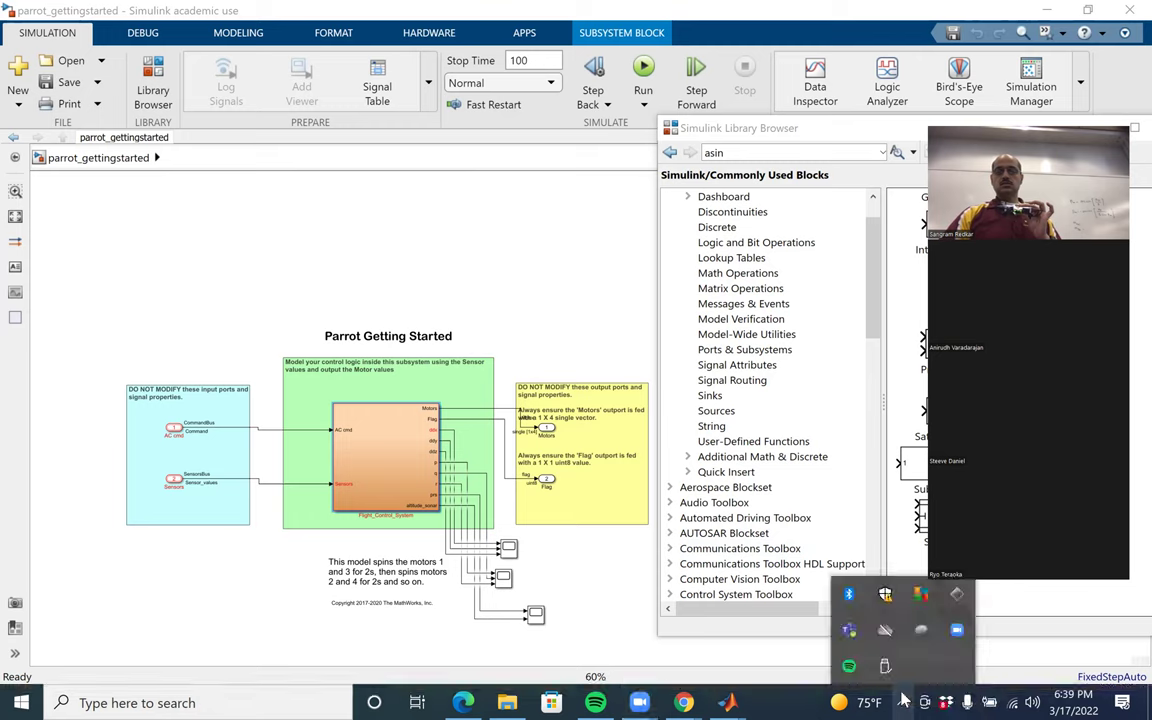
{"action": "right_click", "coordinate": [849, 597]}
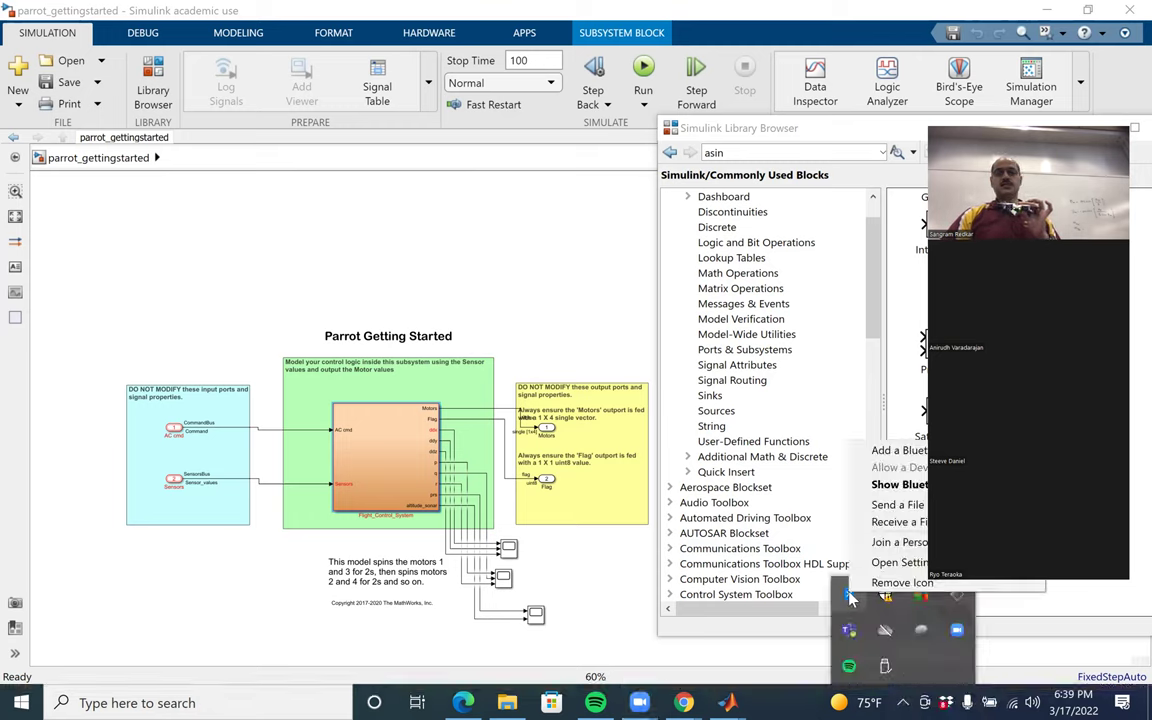
{"action": "left_click", "coordinate": [901, 545]}
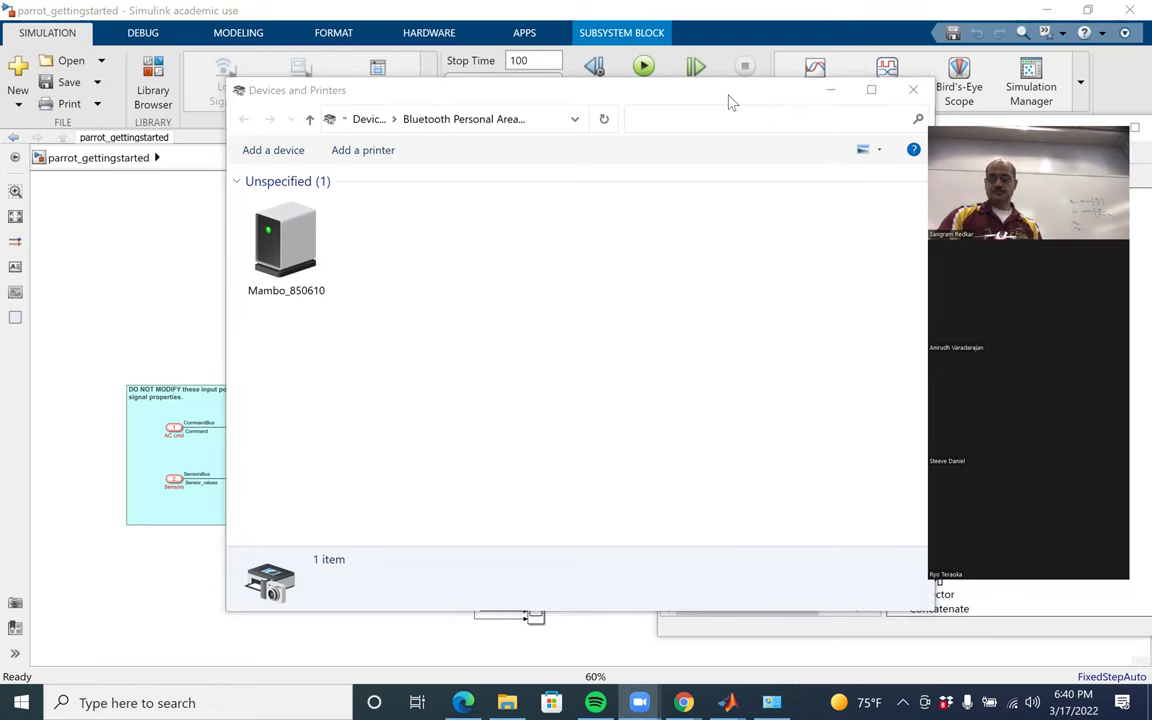
Connect to the Mambo_850610 drone using Access point
{"action": "left_click", "coordinate": [310, 240]}
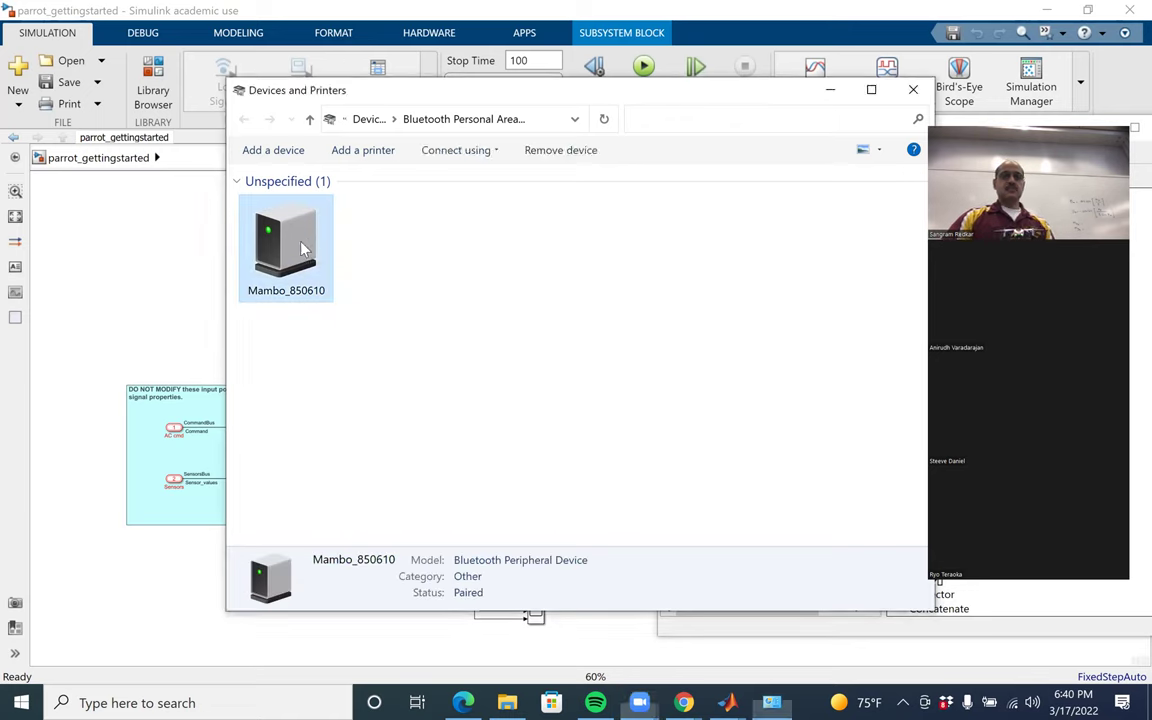
{"action": "left_click", "coordinate": [490, 155]}
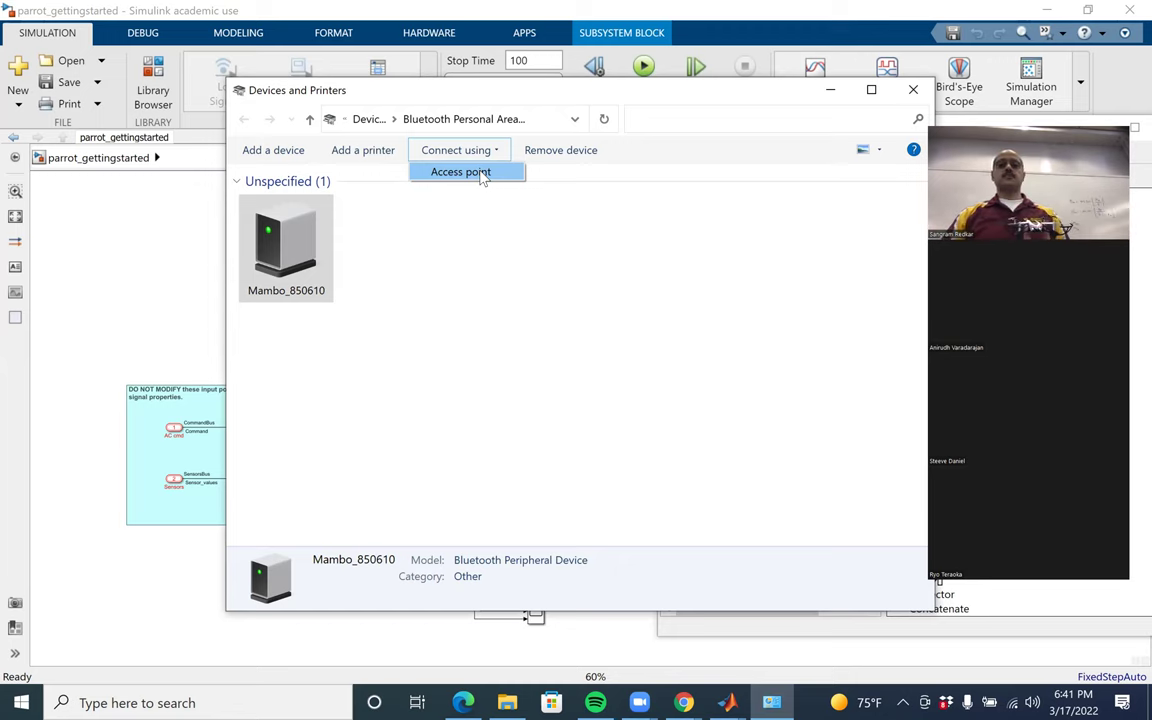
{"action": "left_click", "coordinate": [483, 174]}
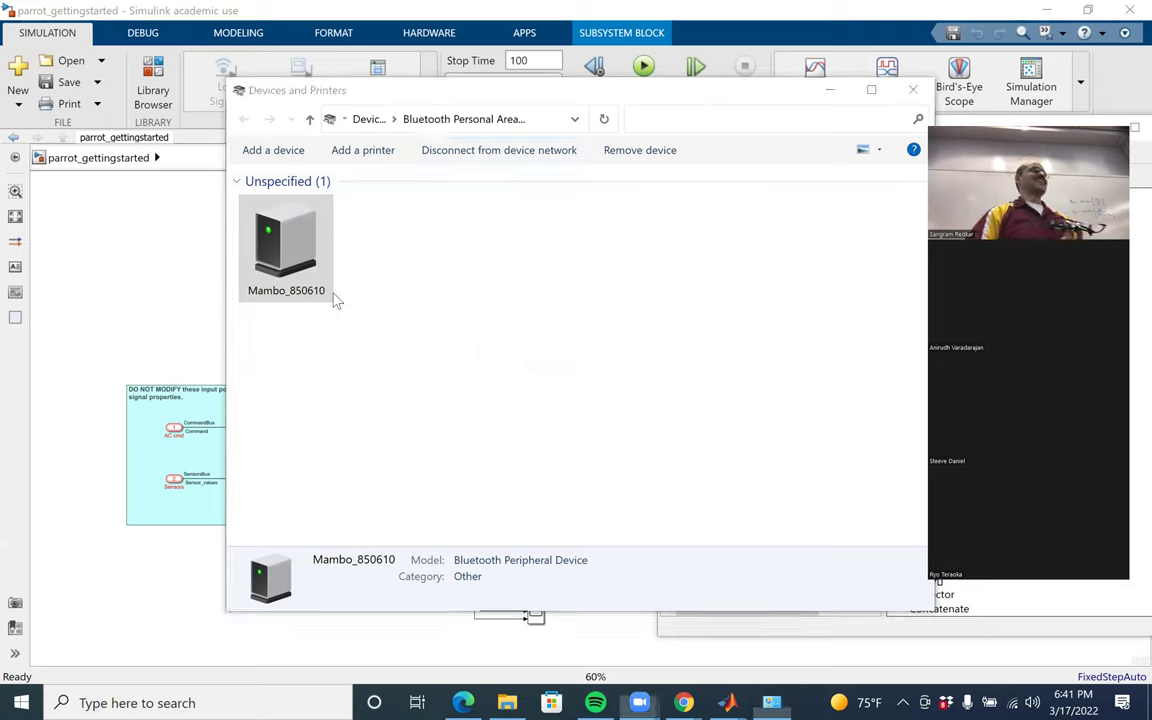
Bring the parrot_gettingstarted Simulink diagram back to the front
{"action": "scroll", "coordinate": [113, 276], "scroll_direction": "down", "scroll_amount": 1}
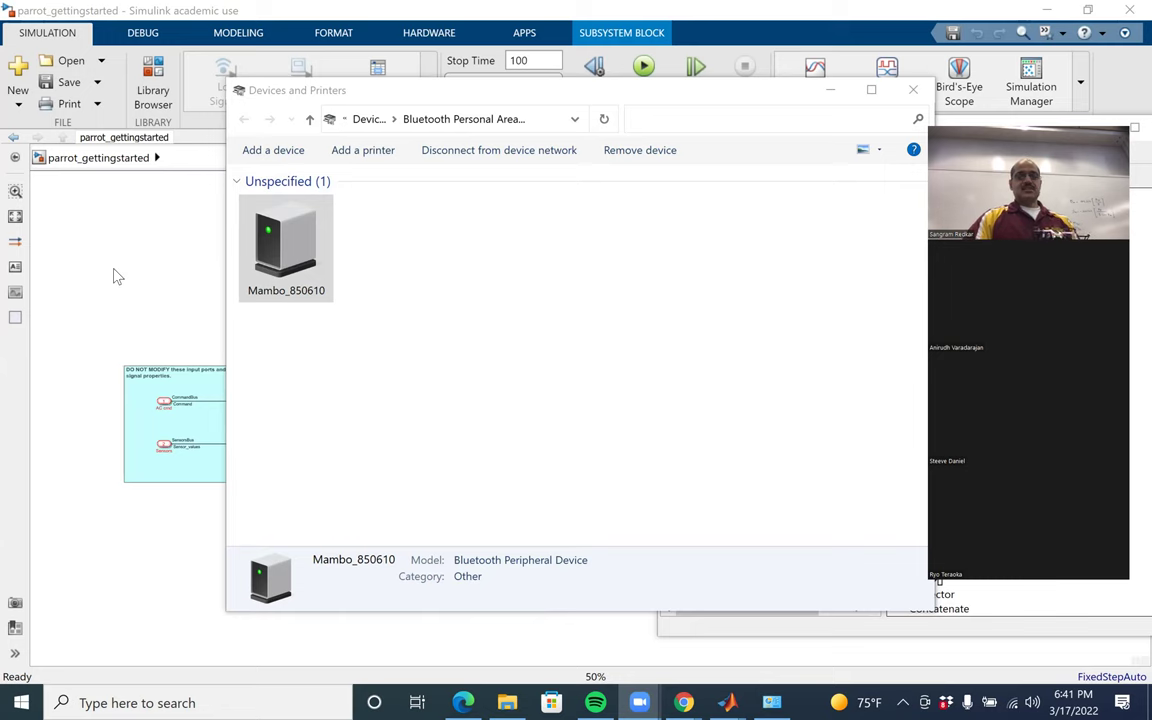
{"action": "left_click", "coordinate": [113, 276]}
{"action": "scroll", "coordinate": [323, 335], "scroll_direction": "up", "scroll_amount": 3}
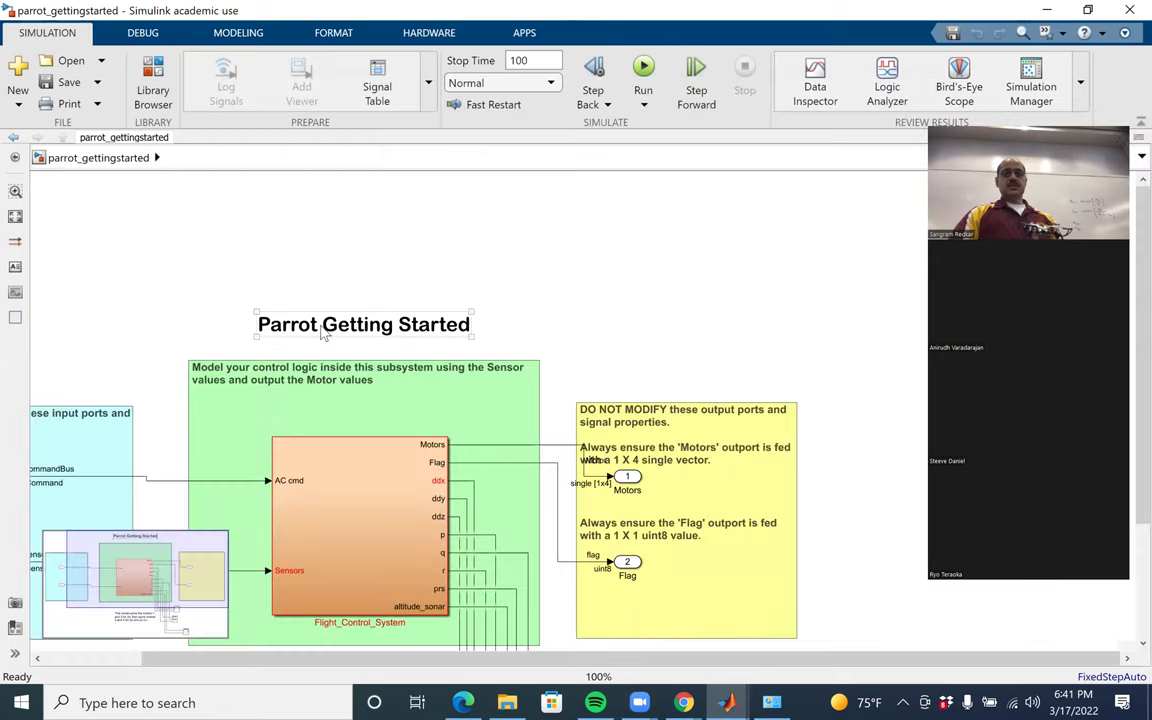
{"action": "scroll", "coordinate": [323, 335], "scroll_direction": "down", "scroll_amount": 1}
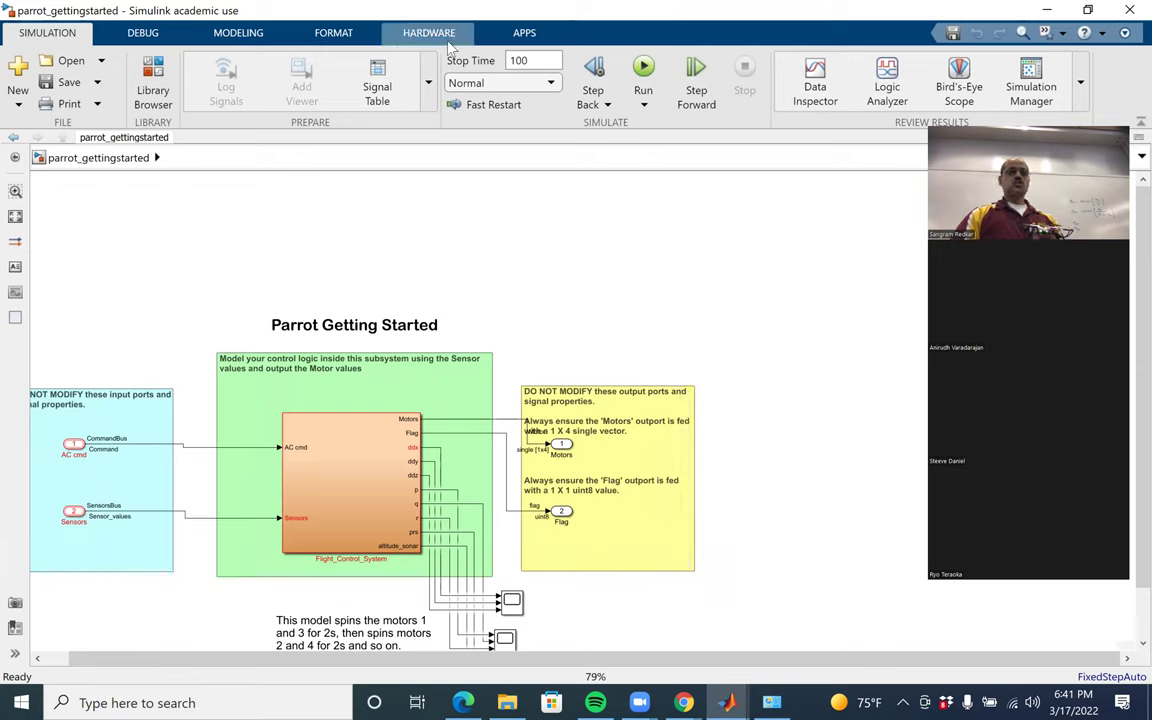
Show the HARDWARE tab with Hardware Board set to PARROT Mambo
{"action": "left_click", "coordinate": [440, 34]}
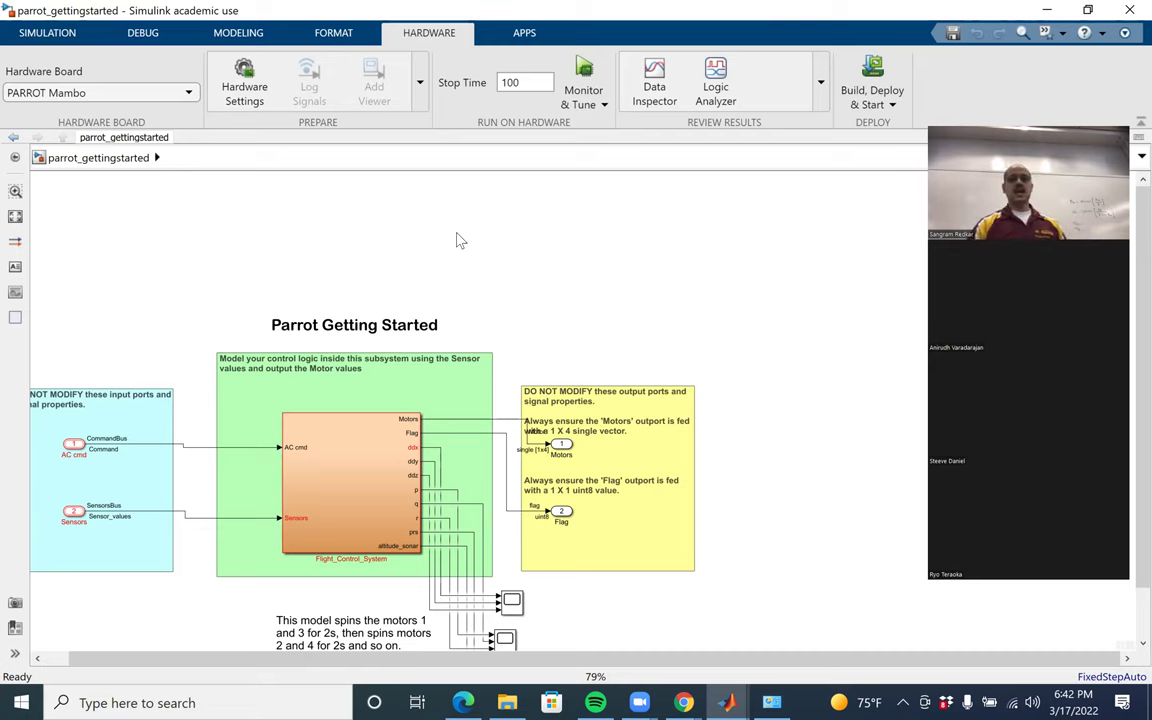
Zoom out slightly and launch Monitor & Tune on the PARROT Mambo
{"action": "scroll", "coordinate": [684, 190], "scroll_direction": "down", "scroll_amount": 2}
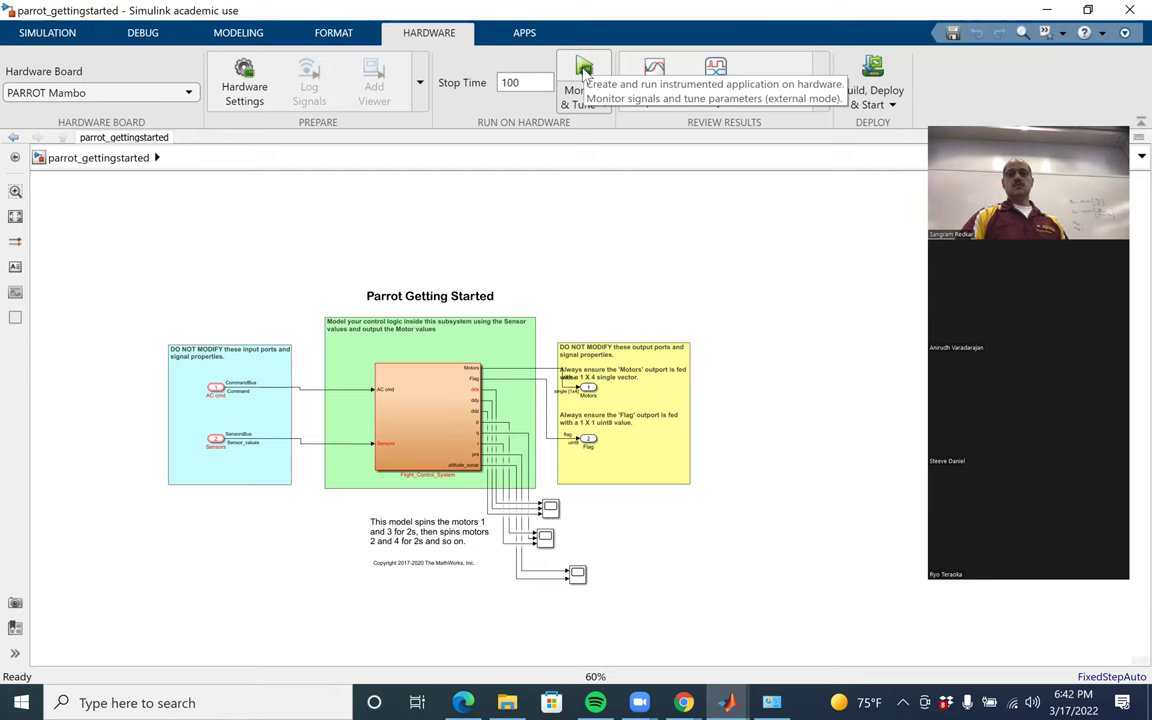
{"action": "left_click", "coordinate": [584, 70]}
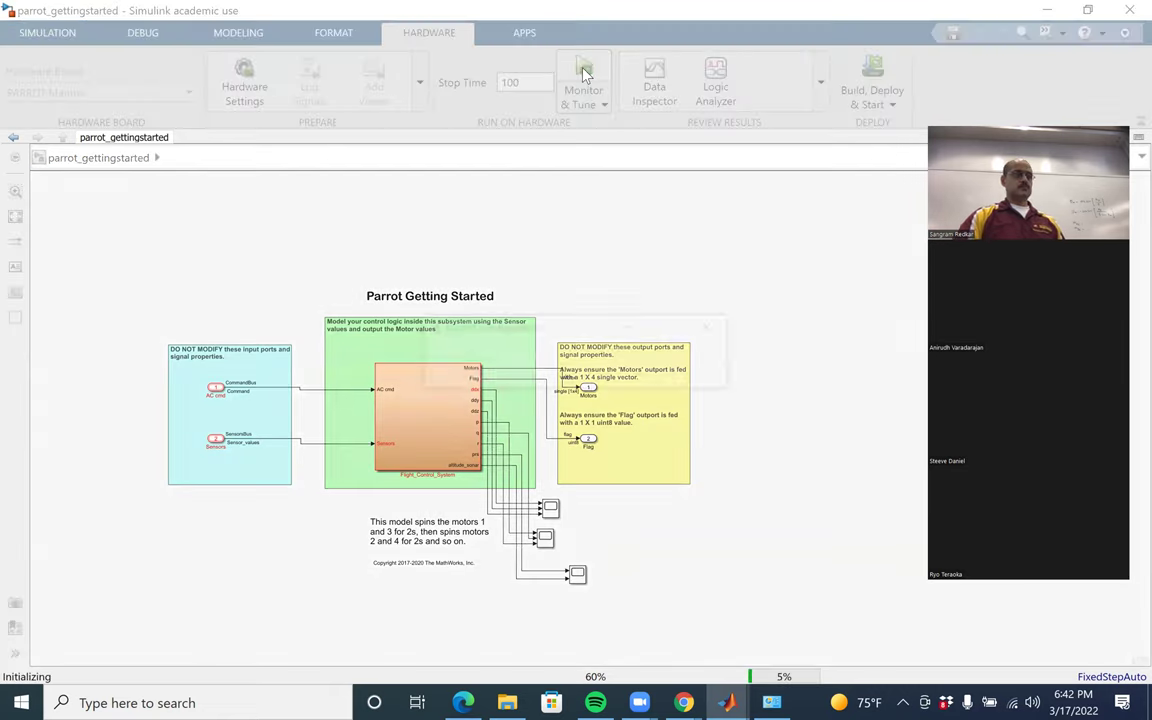
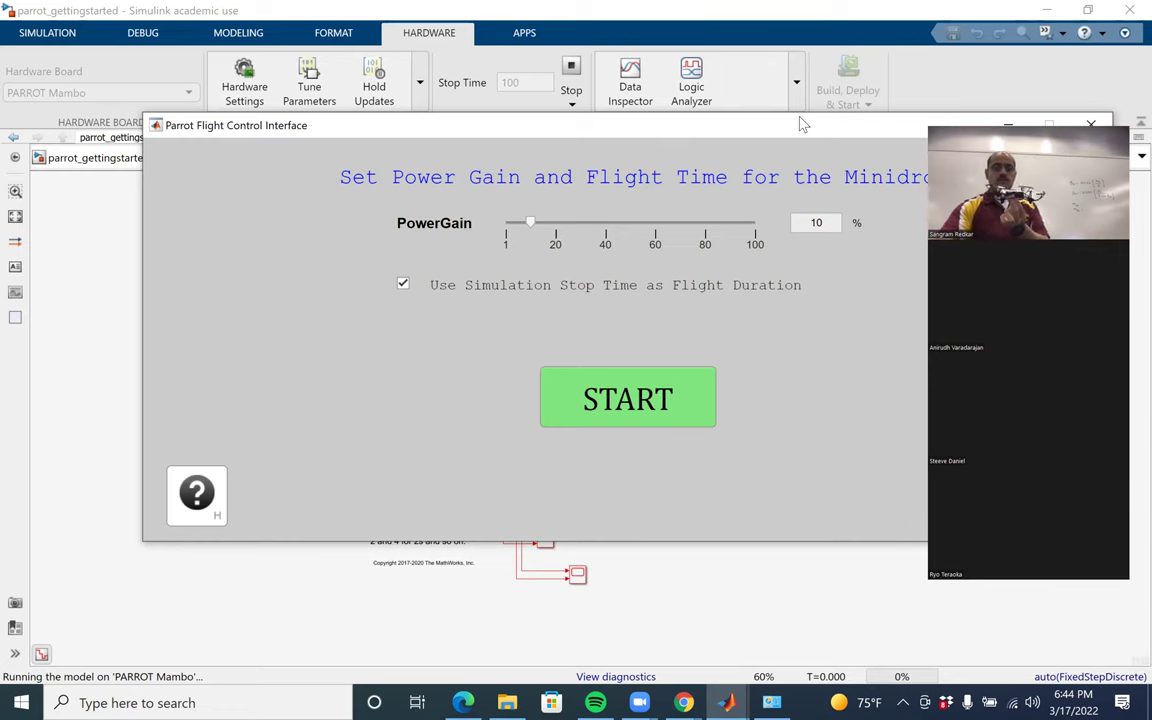
Start the Mambo flight at 10% power gain, then minimize the Flight Control Interface
{"action": "left_click_drag", "start_coordinate": [800, 123], "coordinate": [623, 147]}
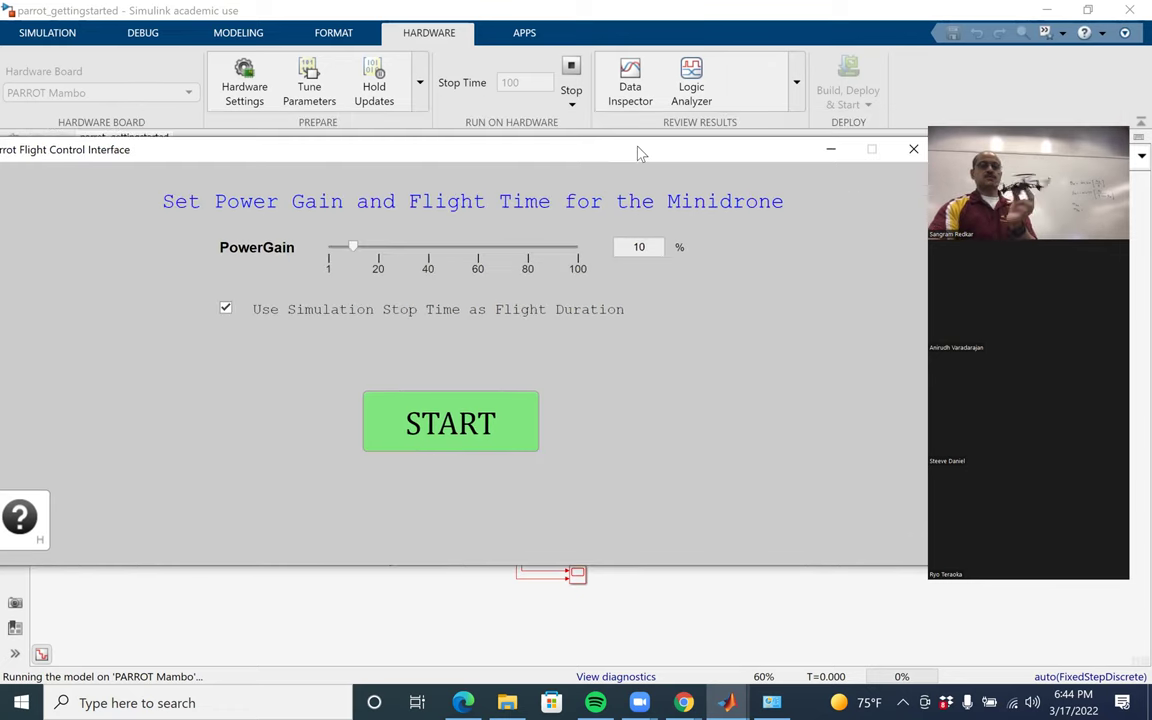
{"action": "left_click", "coordinate": [476, 419]}
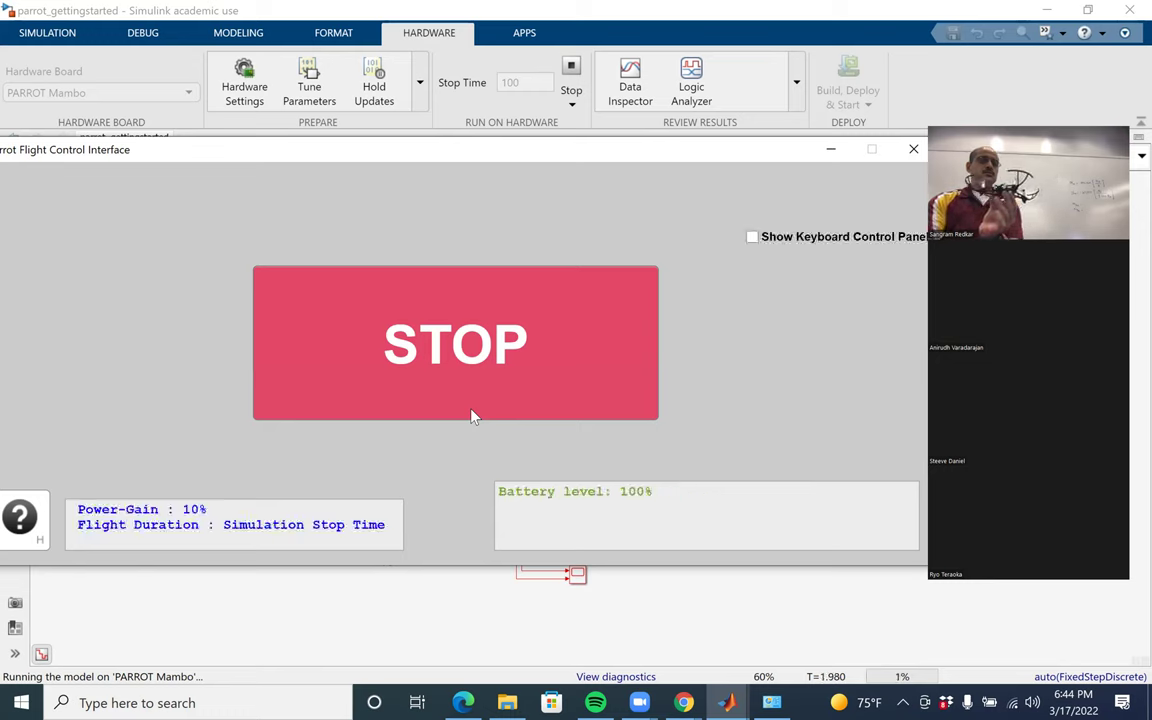
{"action": "left_click", "coordinate": [822, 154]}
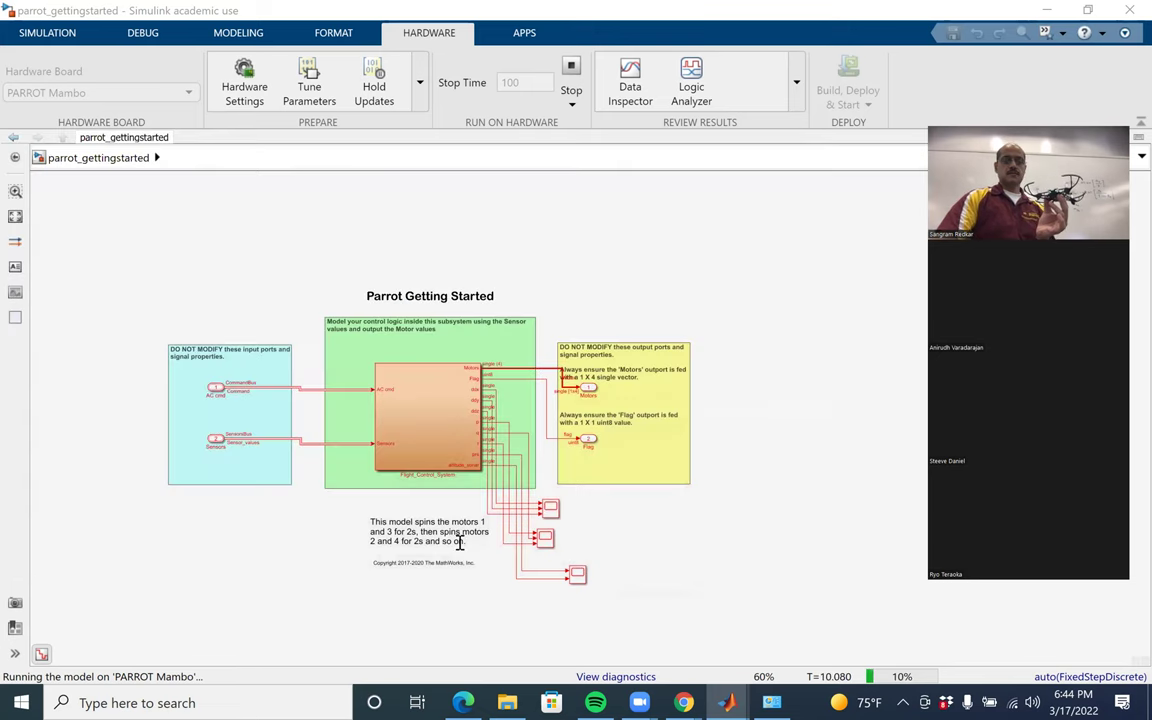
Zoom in and open the Scope live plot, moving its window up and left
{"action": "scroll", "coordinate": [460, 543], "scroll_direction": "up", "scroll_amount": 5}
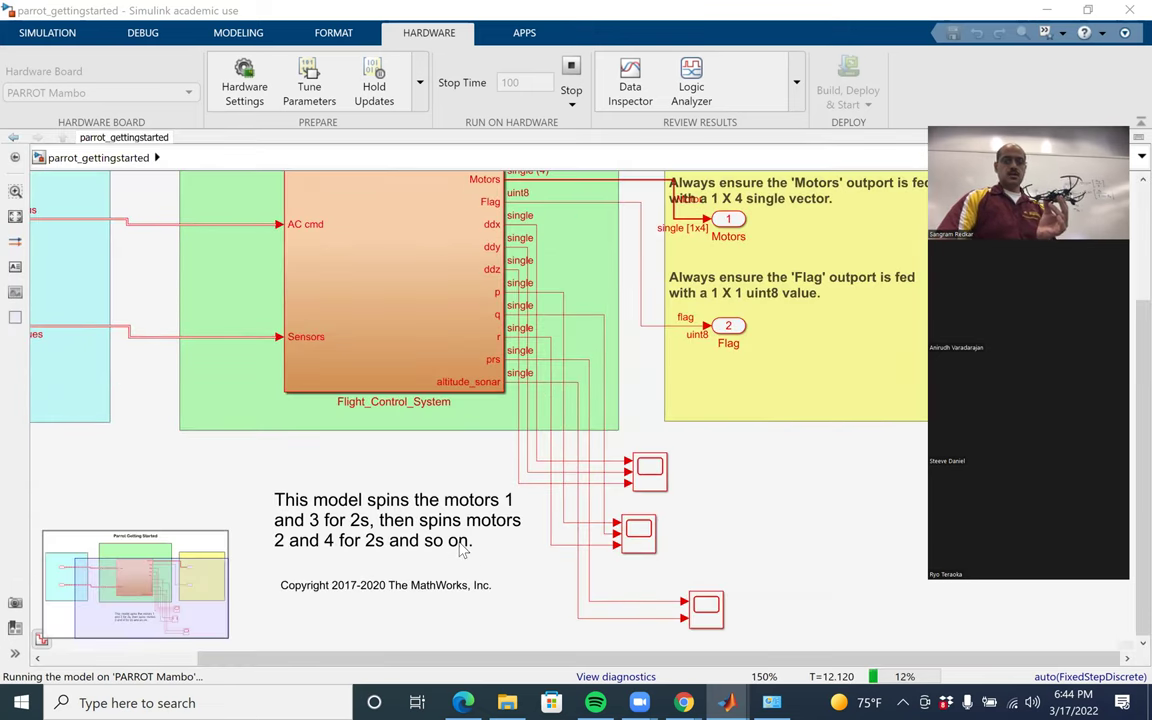
{"action": "scroll", "coordinate": [688, 458], "scroll_direction": "up", "scroll_amount": 1}
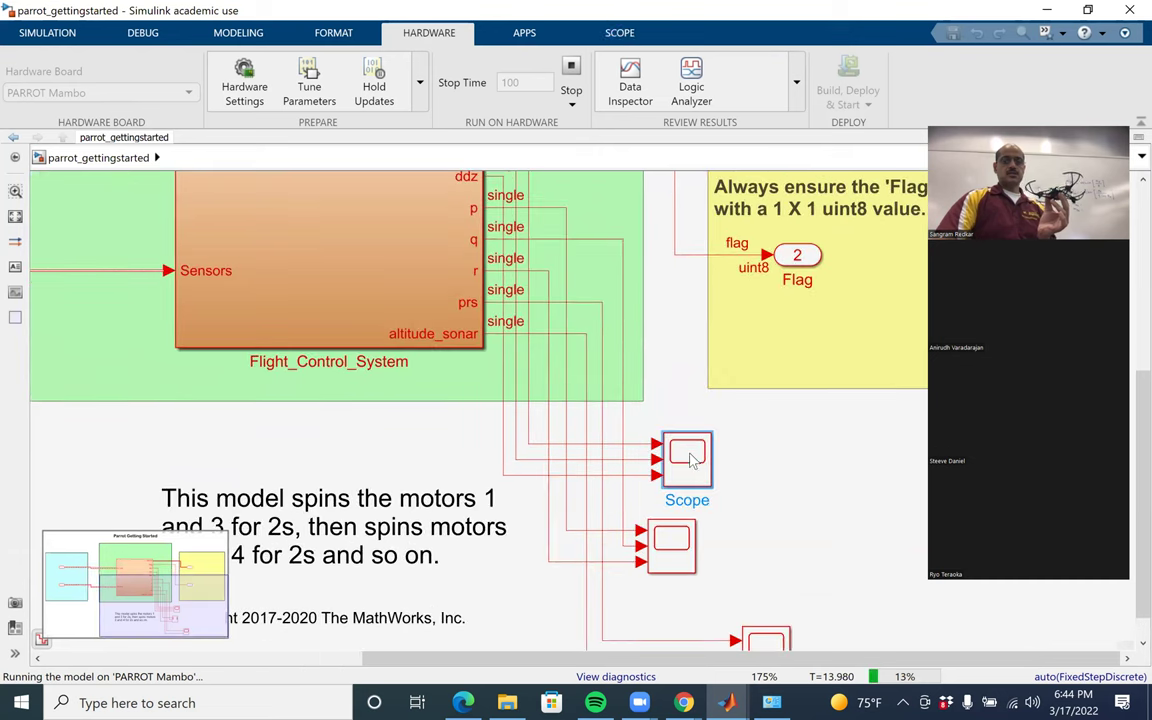
{"action": "double_click", "coordinate": [688, 457]}
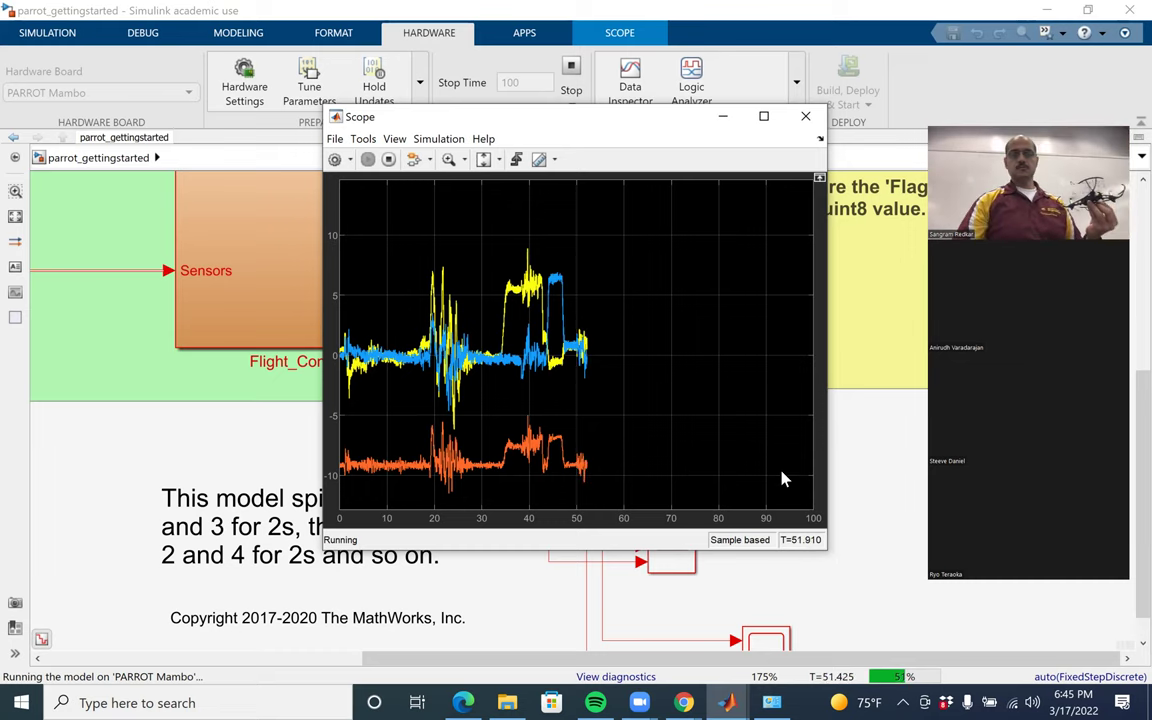
{"action": "left_click_drag", "start_coordinate": [605, 135], "coordinate": [418, 78]}
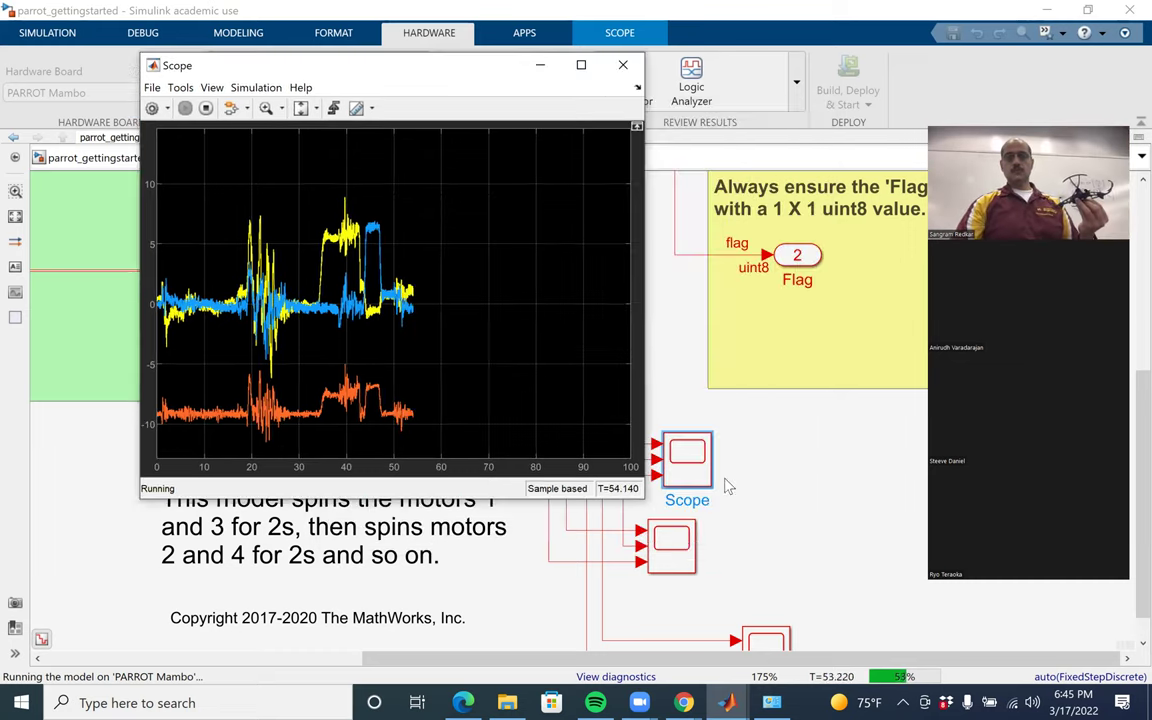
Open the Scope1 live plot, then return to the parrot_gettingstarted diagram
{"action": "left_click", "coordinate": [684, 549]}
{"action": "double_click", "coordinate": [684, 549]}
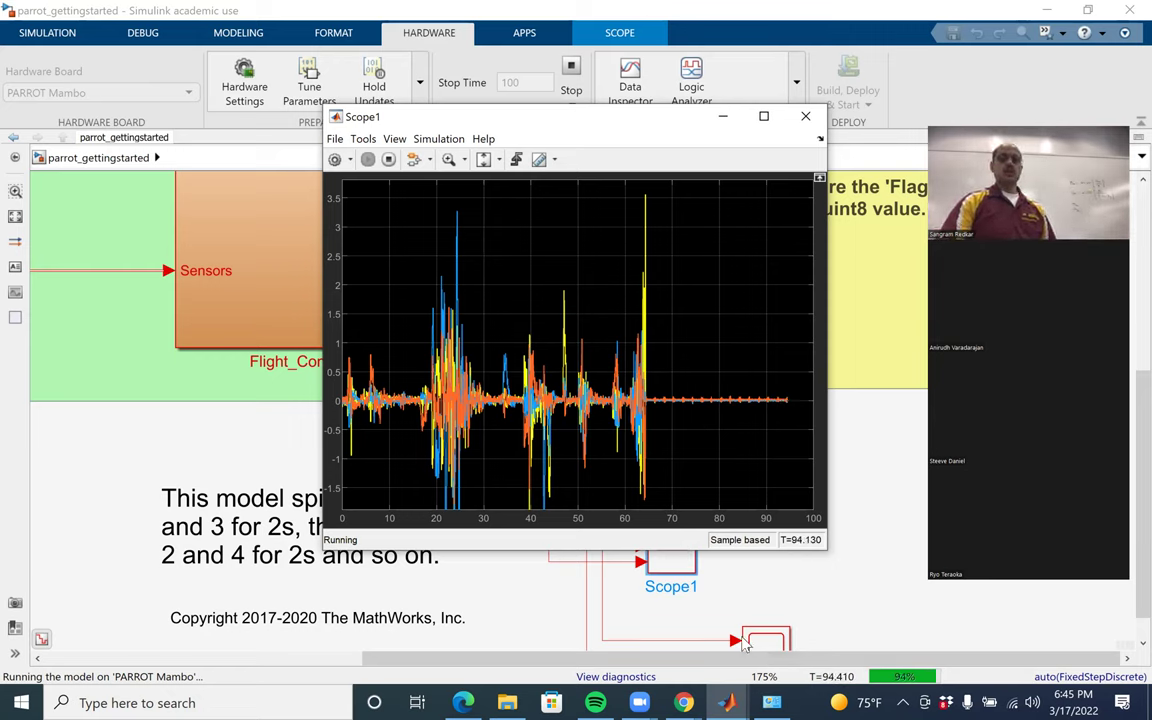
{"action": "left_click", "coordinate": [765, 640]}
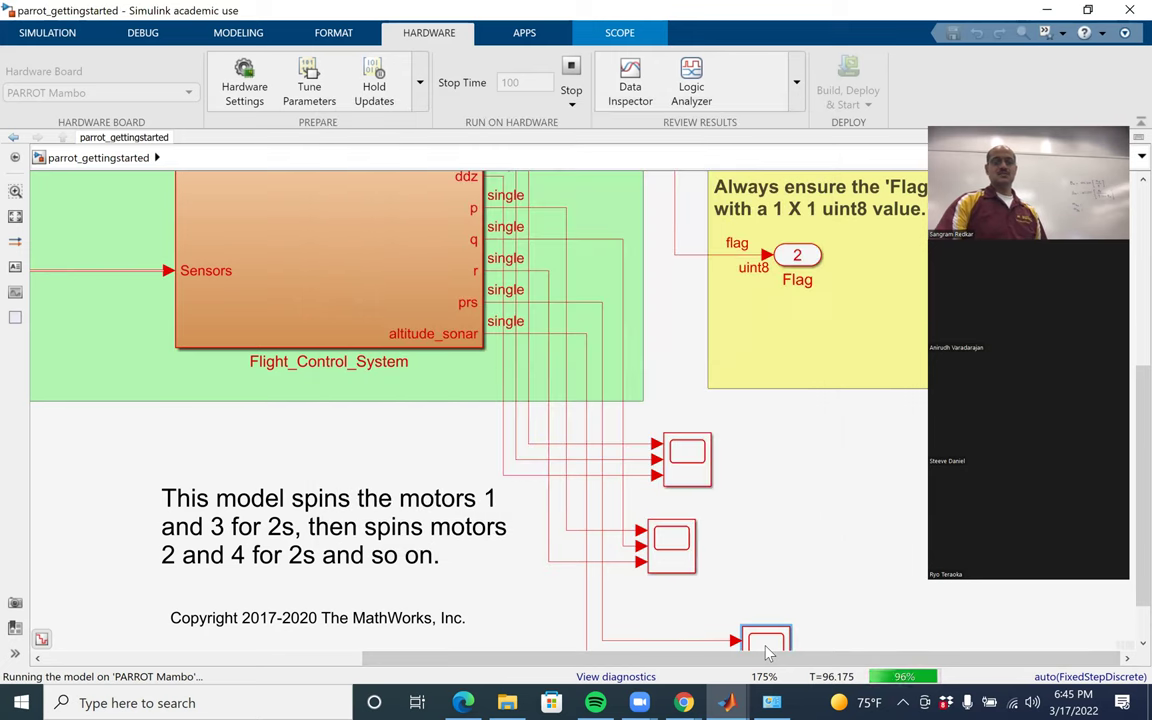
View the finished Scope2 plot, minimize it, and zoom out to 100%
{"action": "double_click", "coordinate": [766, 641]}
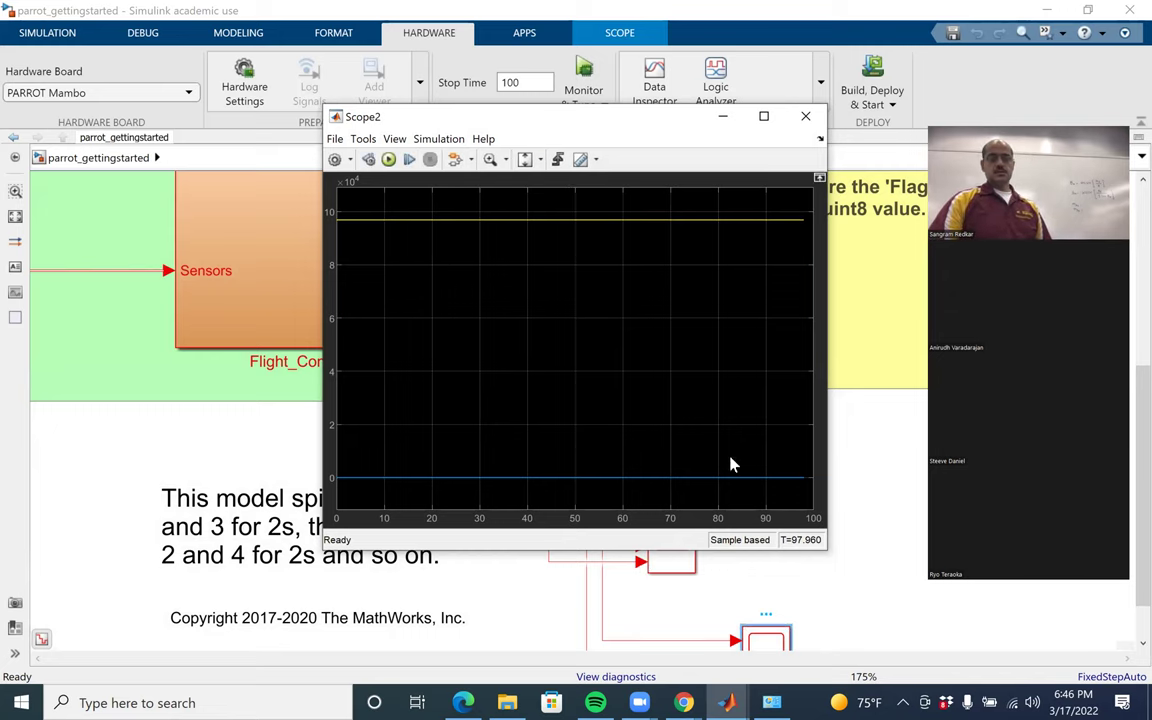
{"action": "left_click", "coordinate": [723, 117]}
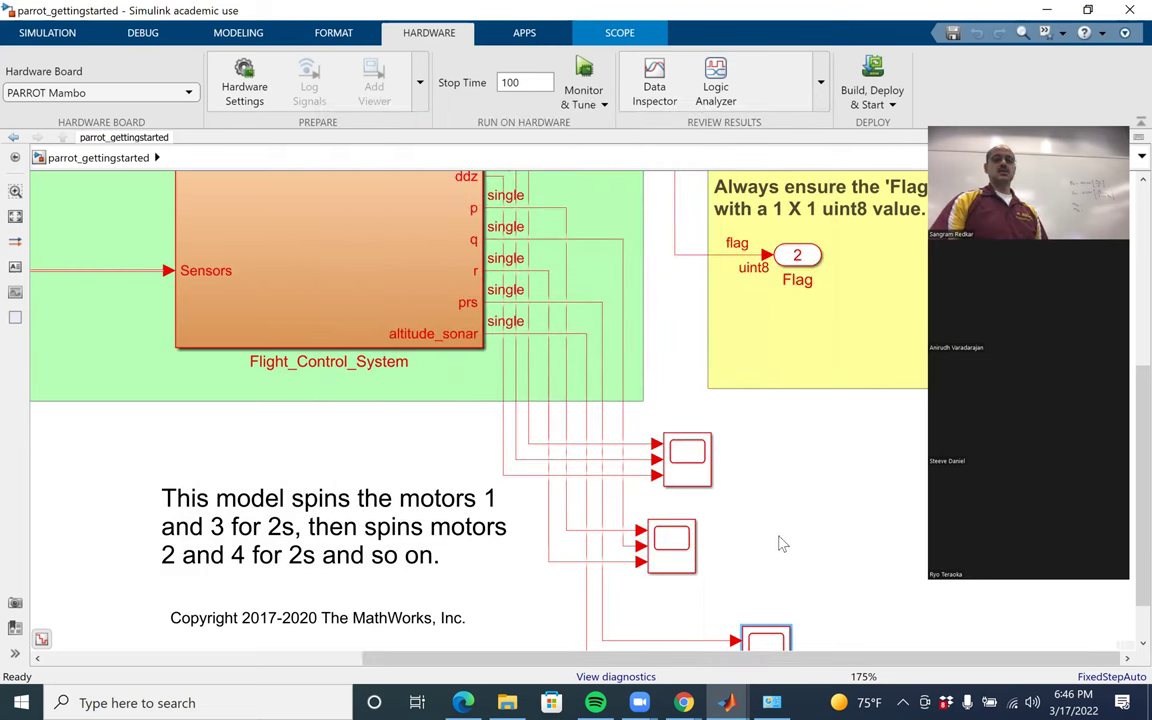
{"action": "scroll", "coordinate": [782, 544], "scroll_direction": "down", "scroll_amount": 3}
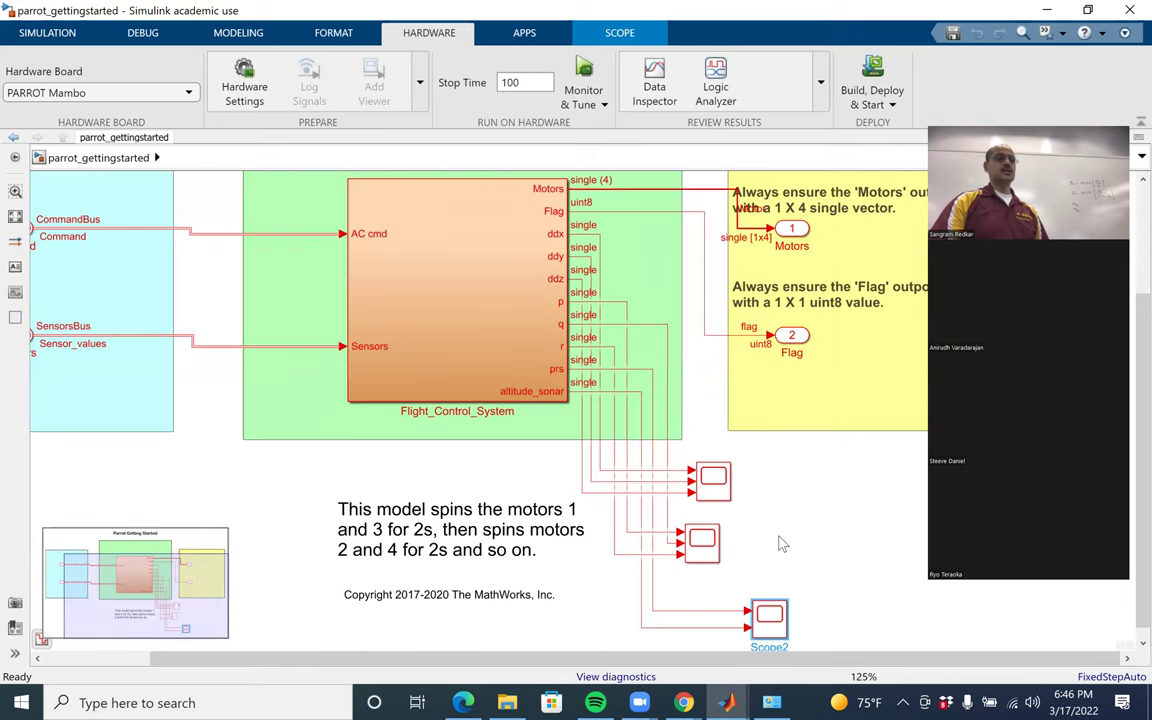
{"action": "scroll", "coordinate": [782, 544], "scroll_direction": "down", "scroll_amount": 1}
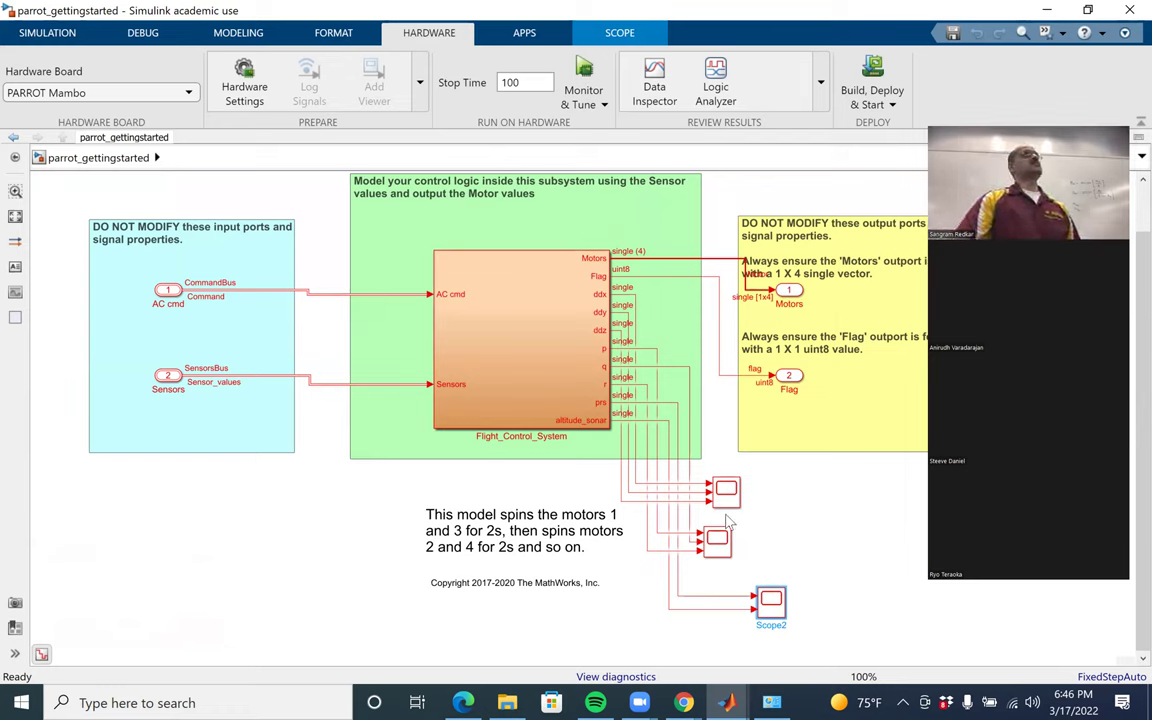
Open the Flight_Control_System subsystem and shrink the error-condition annotation box
{"action": "double_click", "coordinate": [560, 357]}
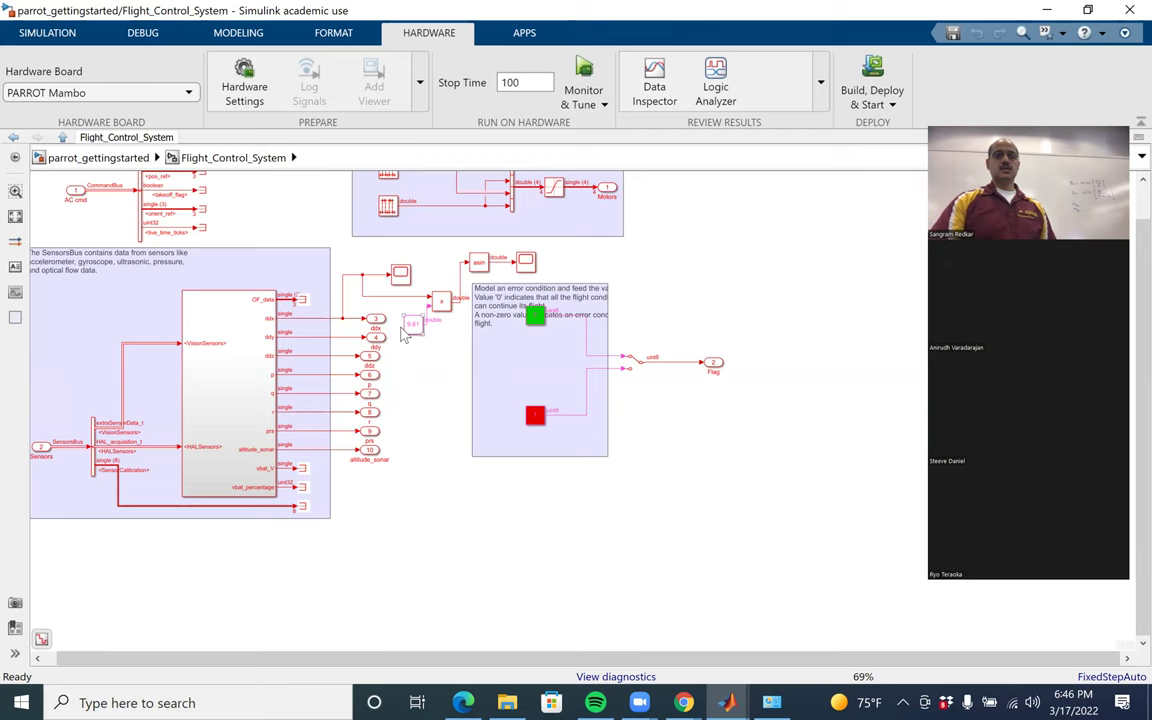
{"action": "scroll", "coordinate": [403, 335], "scroll_direction": "up", "scroll_amount": 5}
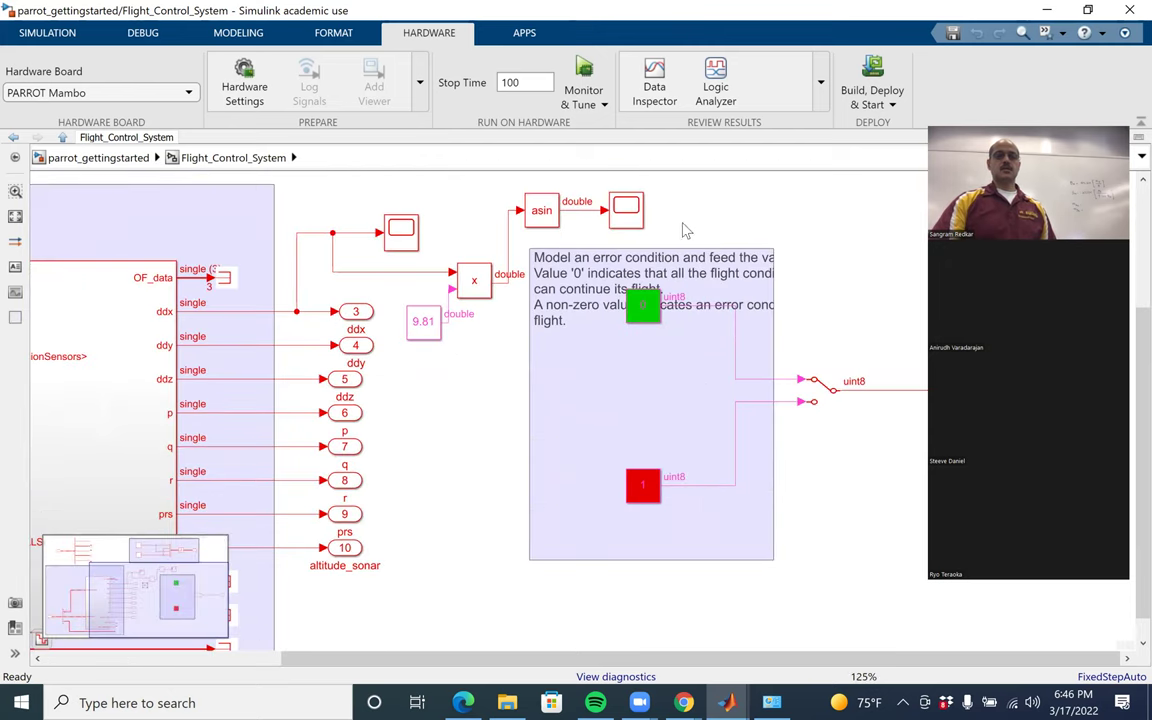
{"action": "left_click", "coordinate": [530, 253]}
{"action": "mouse_move", "coordinate": [530, 253]}
{"action": "left_mouse_down"}
{"action": "mouse_move", "coordinate": [622, 283]}
{"action": "mouse_move", "coordinate": [594, 306]}
{"action": "mouse_move", "coordinate": [590, 283]}
{"action": "left_mouse_up"}
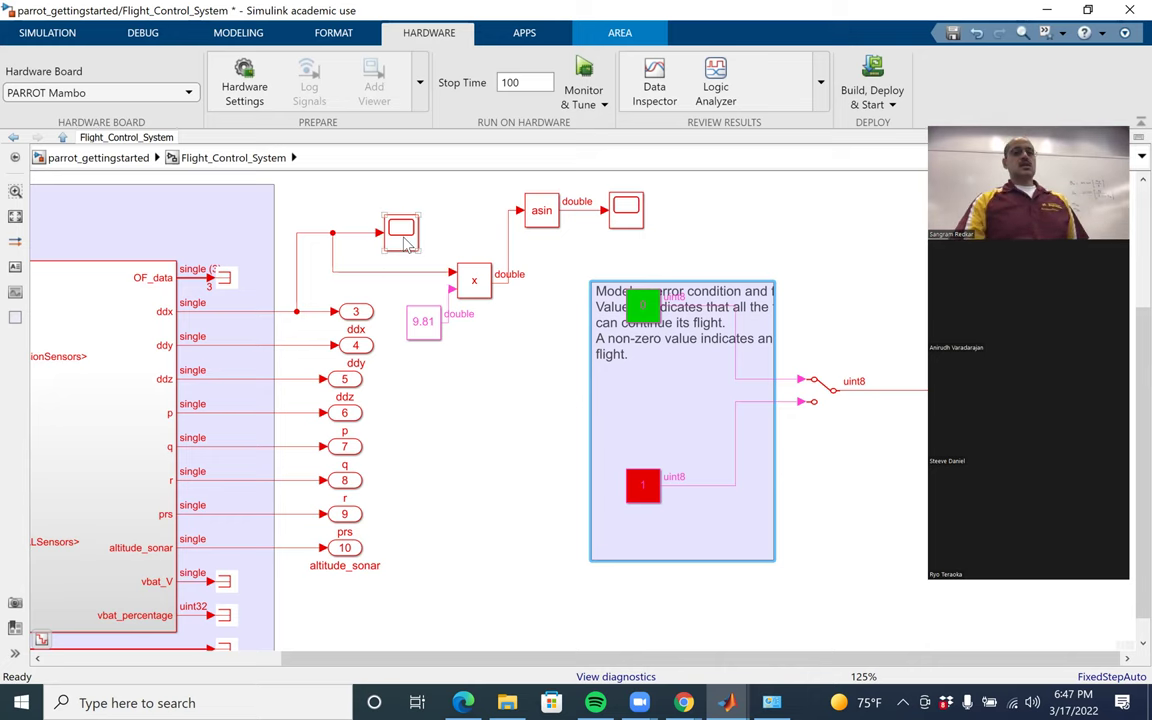
{"action": "scroll", "coordinate": [405, 243], "scroll_direction": "up", "scroll_amount": 1}
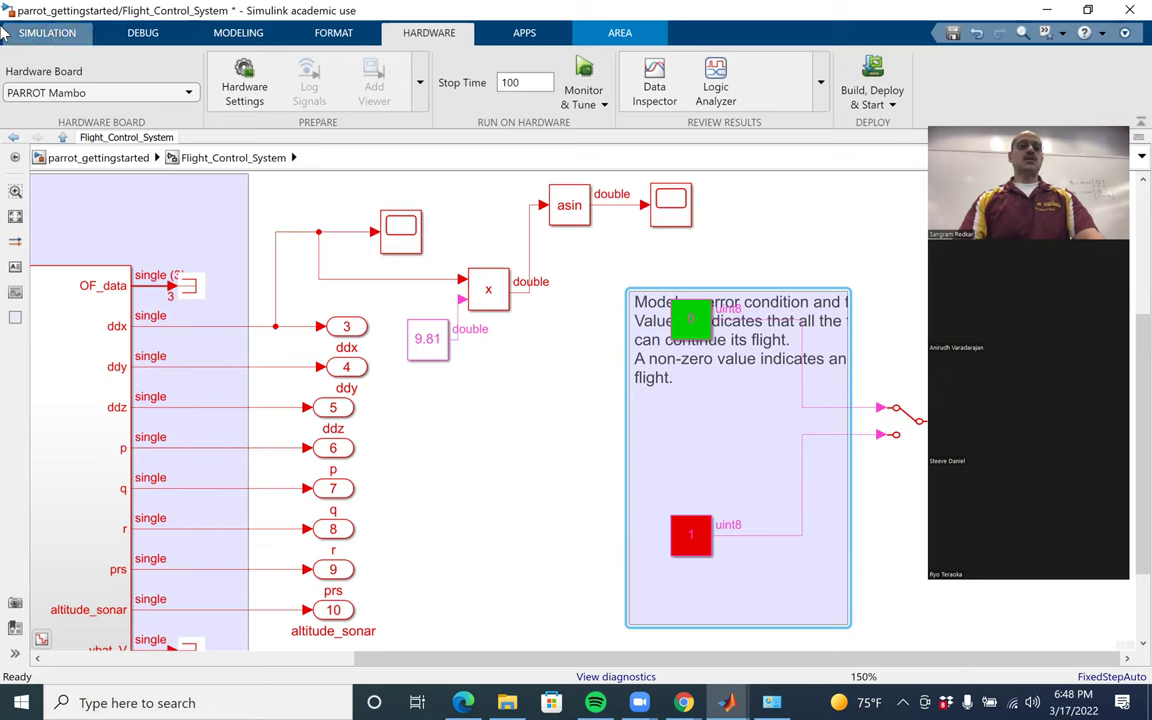
{"action": "left_click", "coordinate": [74, 36]}
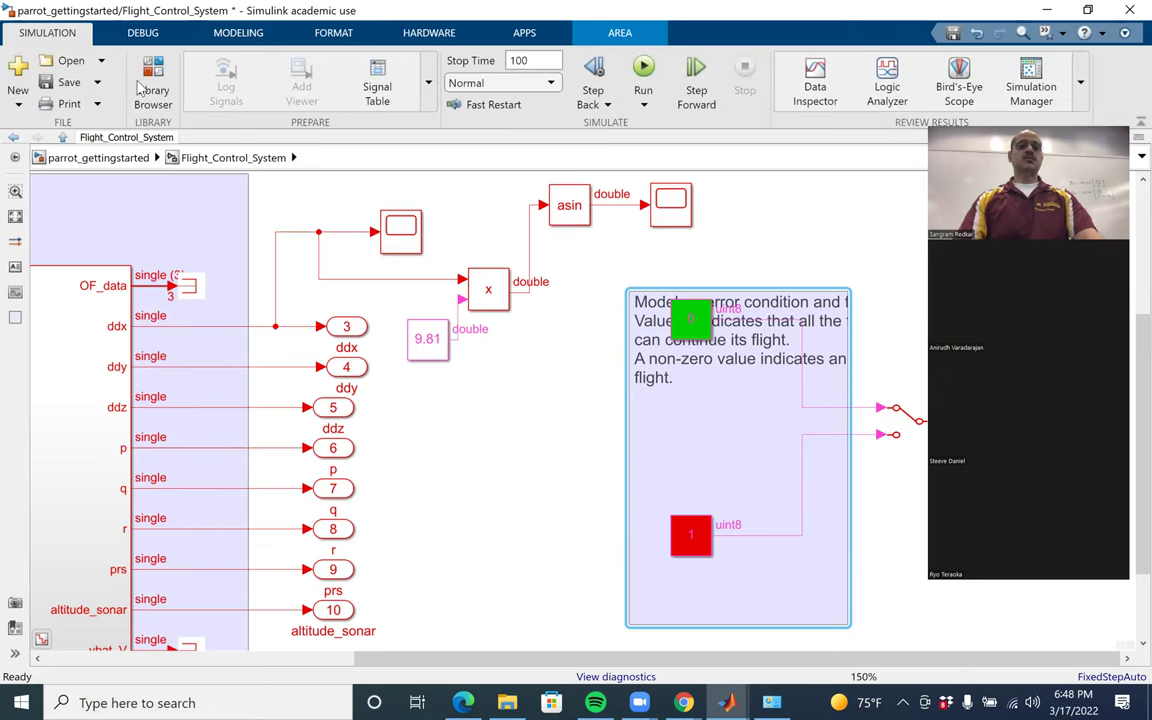
Open the Library Browser and select the Scope block fed by ddx
{"action": "left_click", "coordinate": [147, 84]}
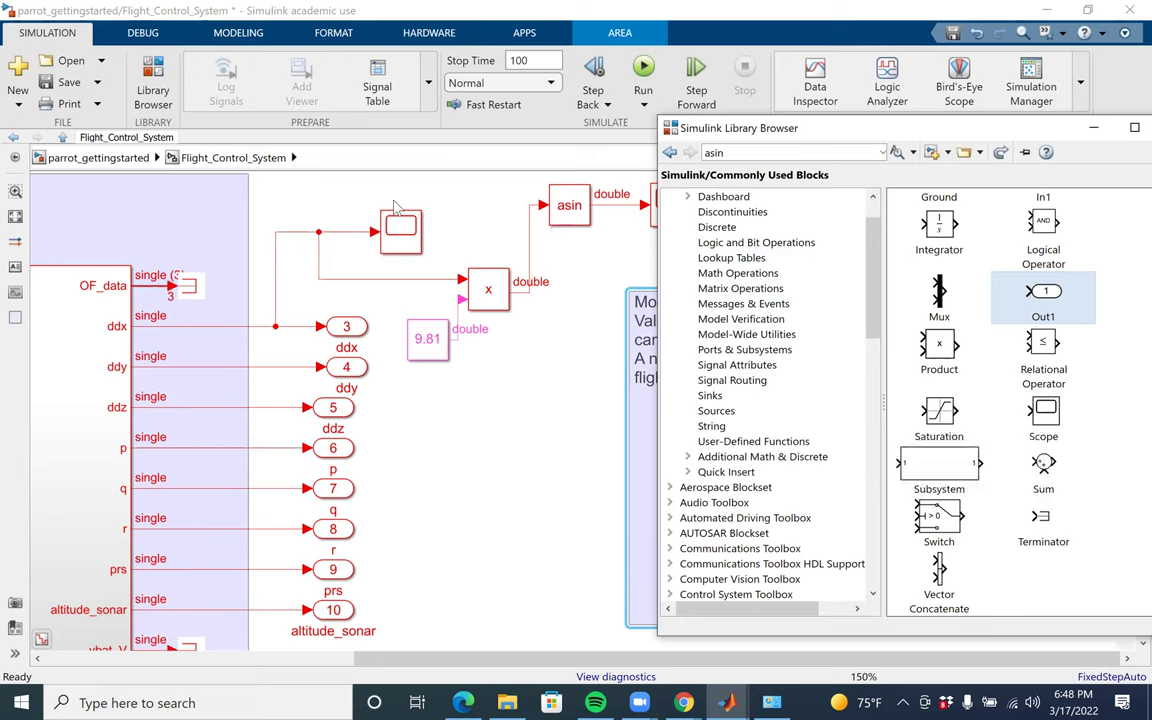
{"action": "left_click", "coordinate": [404, 238]}
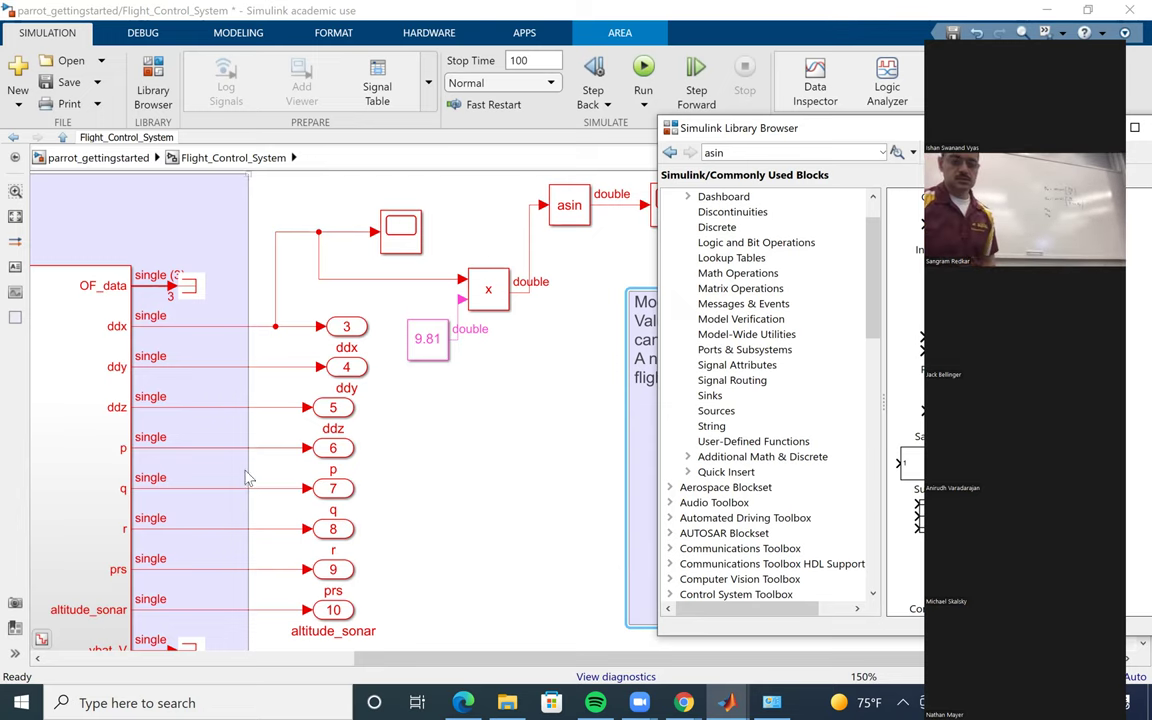
{"action": "mouse_move", "coordinate": [639, 703]}
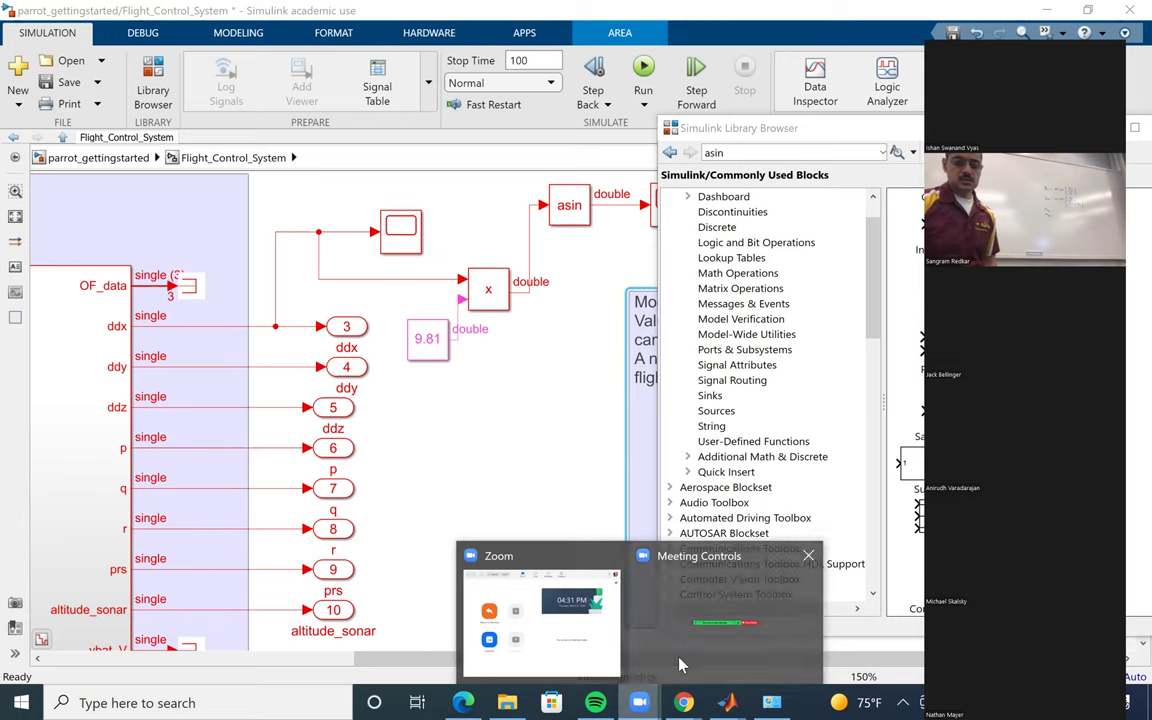
{"action": "left_click", "coordinate": [680, 664]}
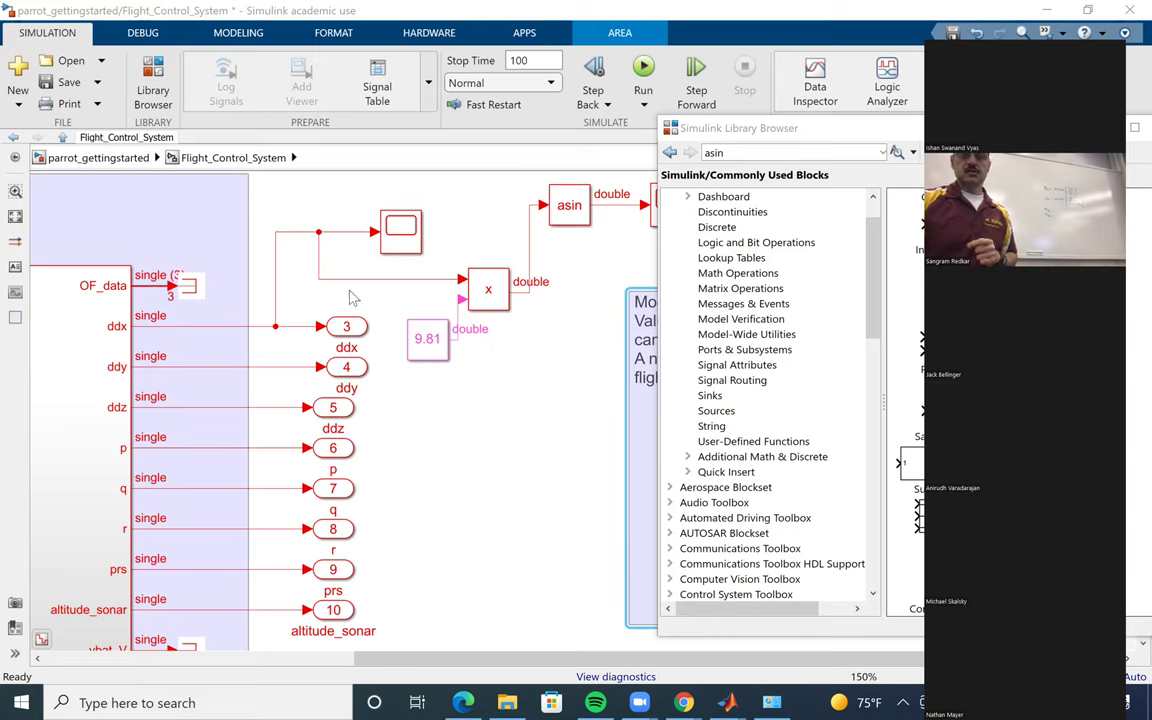
Build and run the model on the PARROT Mambo with Monitor & Tune
{"action": "left_click", "coordinate": [424, 340]}
{"action": "left_click", "coordinate": [410, 245]}
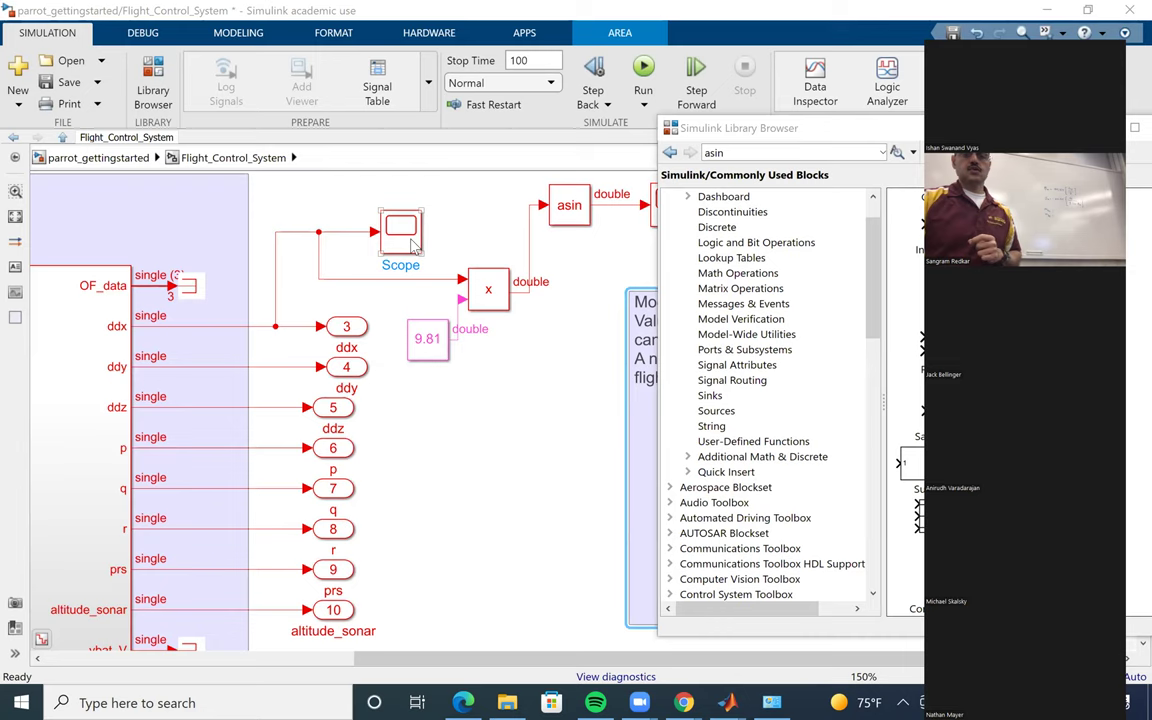
{"action": "left_click", "coordinate": [285, 198]}
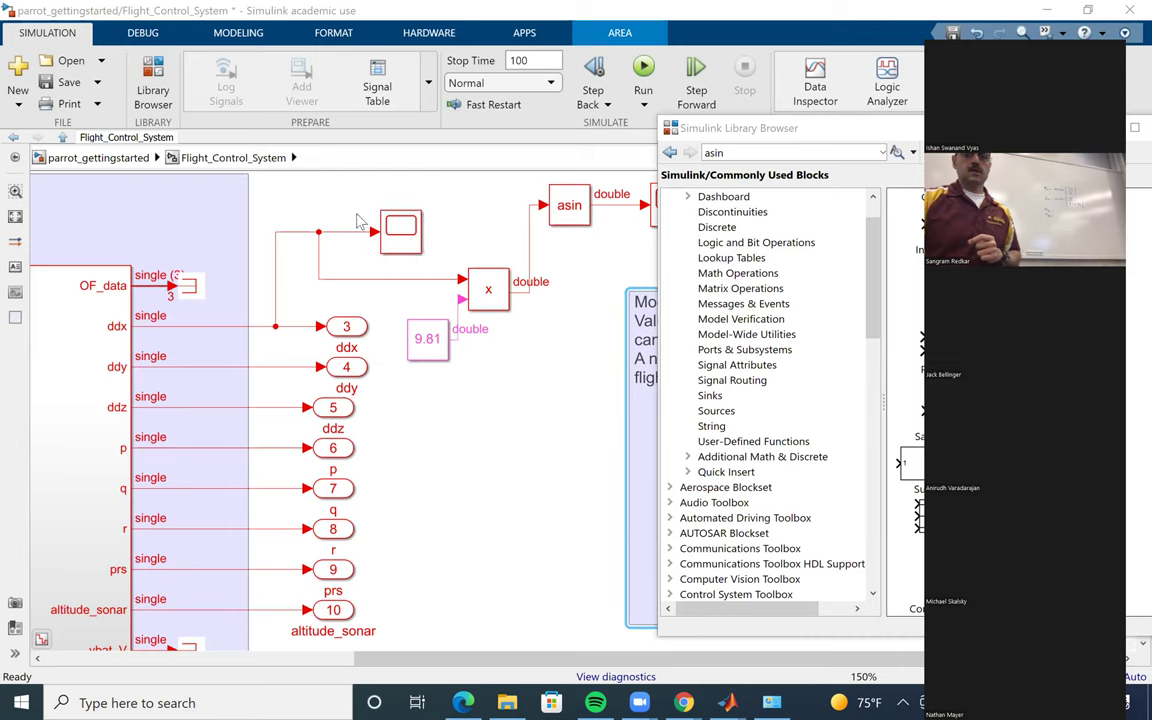
{"action": "left_click", "coordinate": [432, 36]}
{"action": "left_click", "coordinate": [590, 80]}
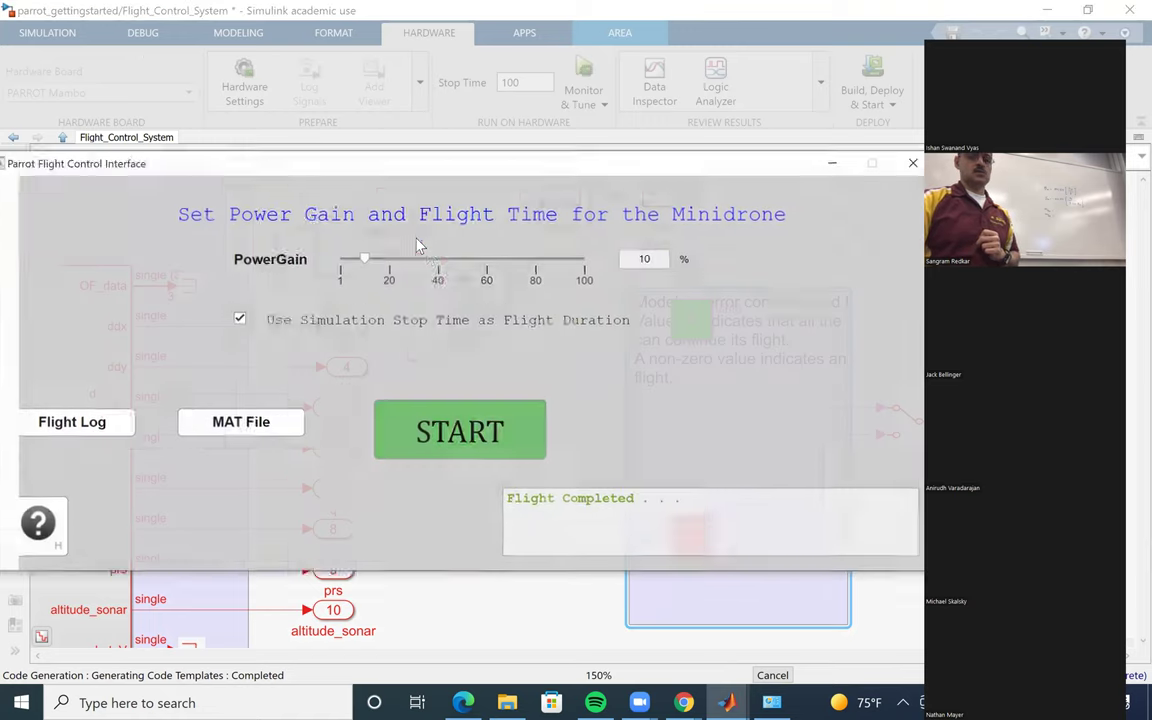
Start a new Mambo flight at 10% power and return to the Flight_Control_System model
{"action": "left_click", "coordinate": [466, 428]}
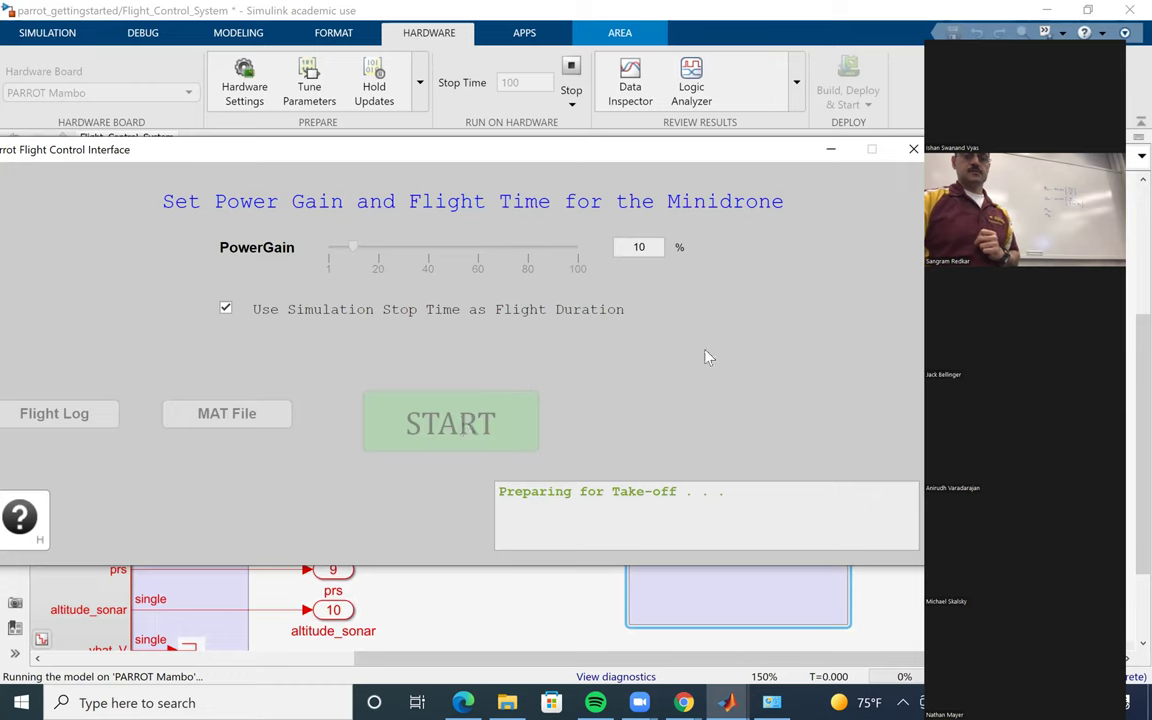
{"action": "left_click", "coordinate": [415, 89]}
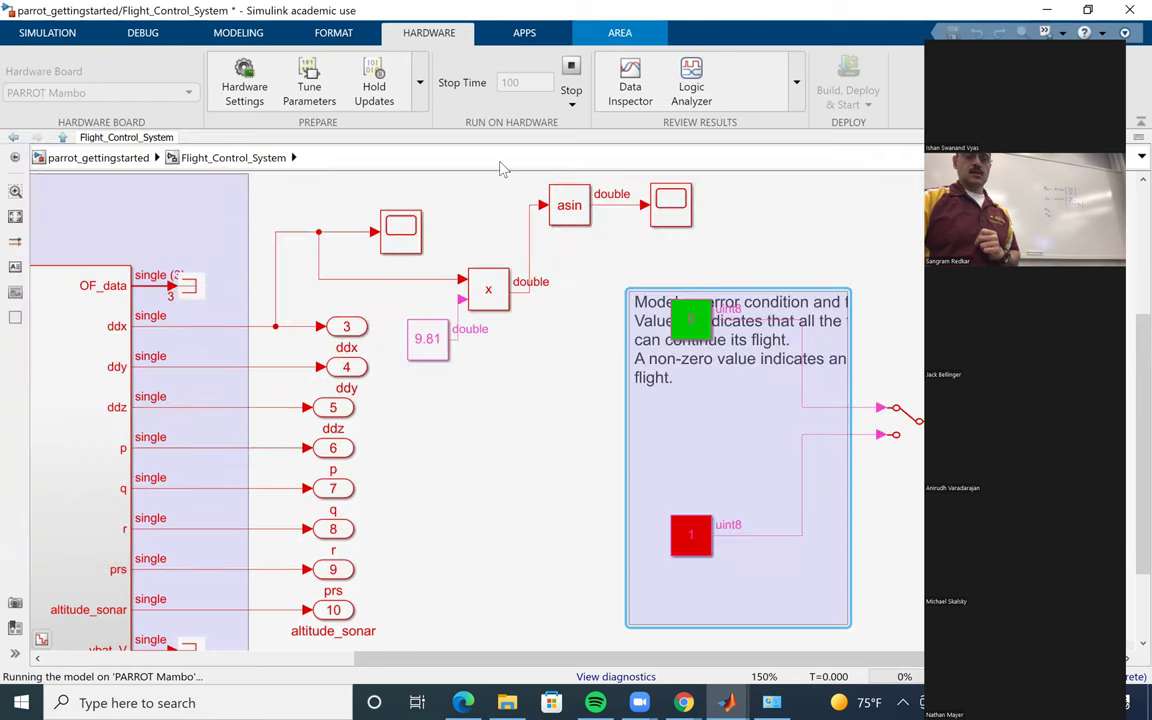
Watch the ddx Scope's live acceleration plot, then return to the diagram
{"action": "double_click", "coordinate": [399, 232]}
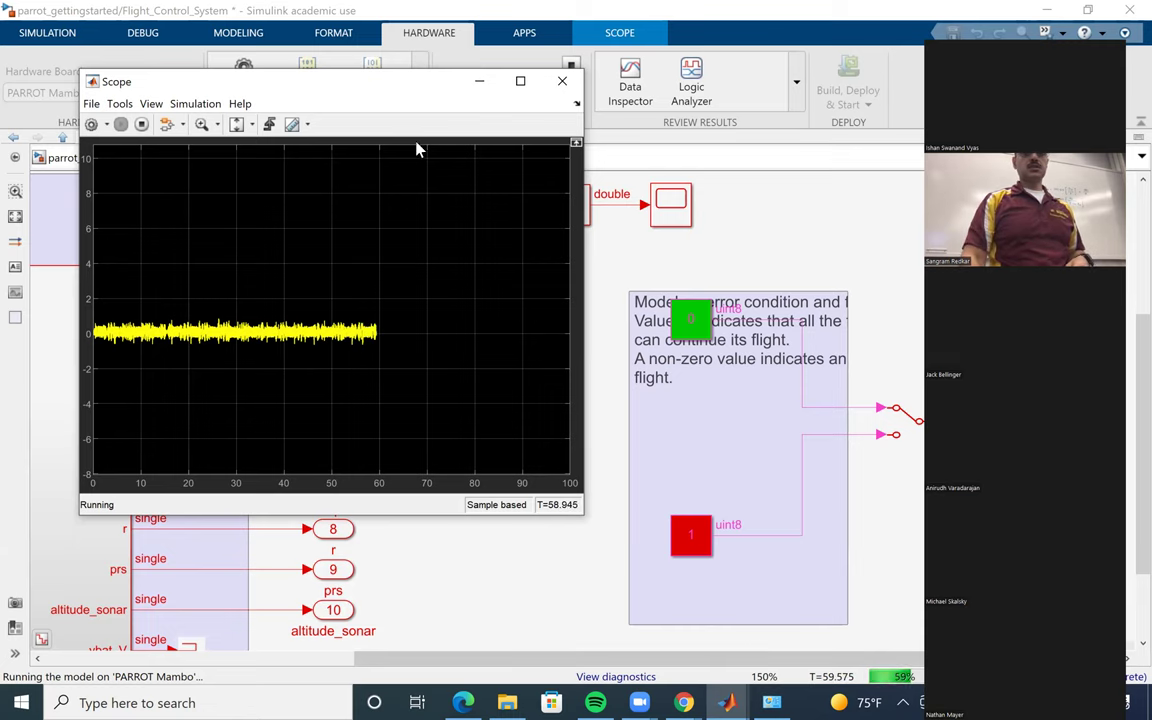
{"action": "left_click", "coordinate": [617, 290]}
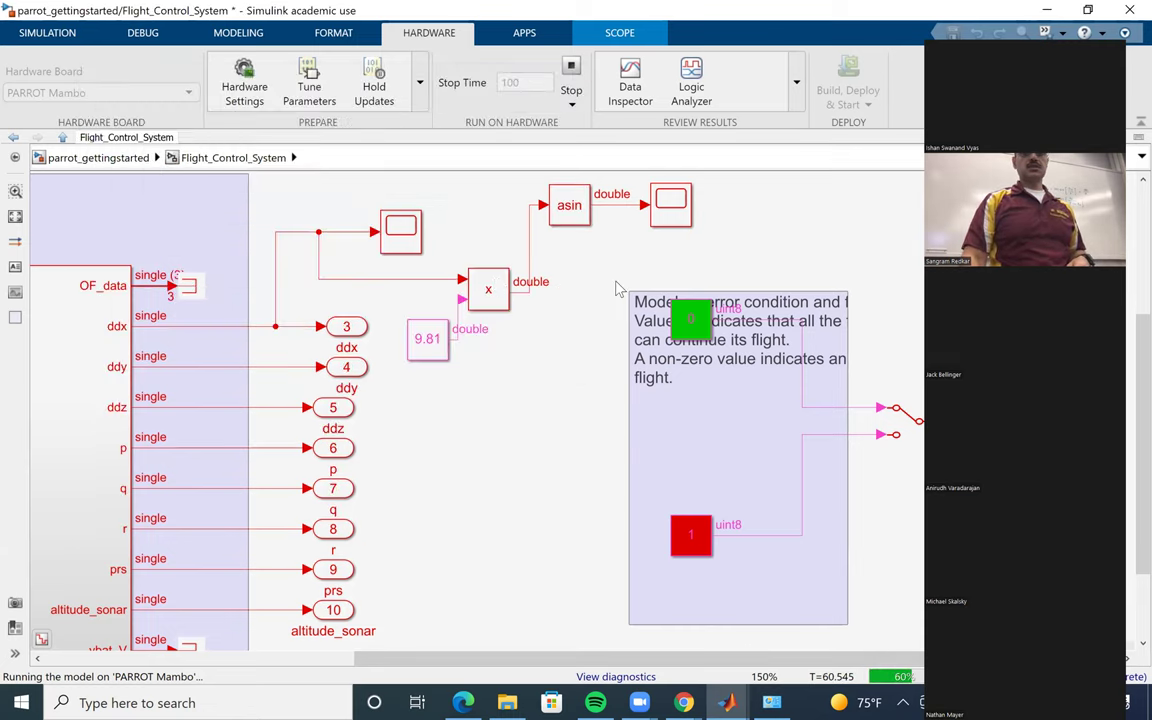
Edit the gravity Constant's value from 9.81 to 1/9.81, not yet applied
{"action": "left_click", "coordinate": [444, 339]}
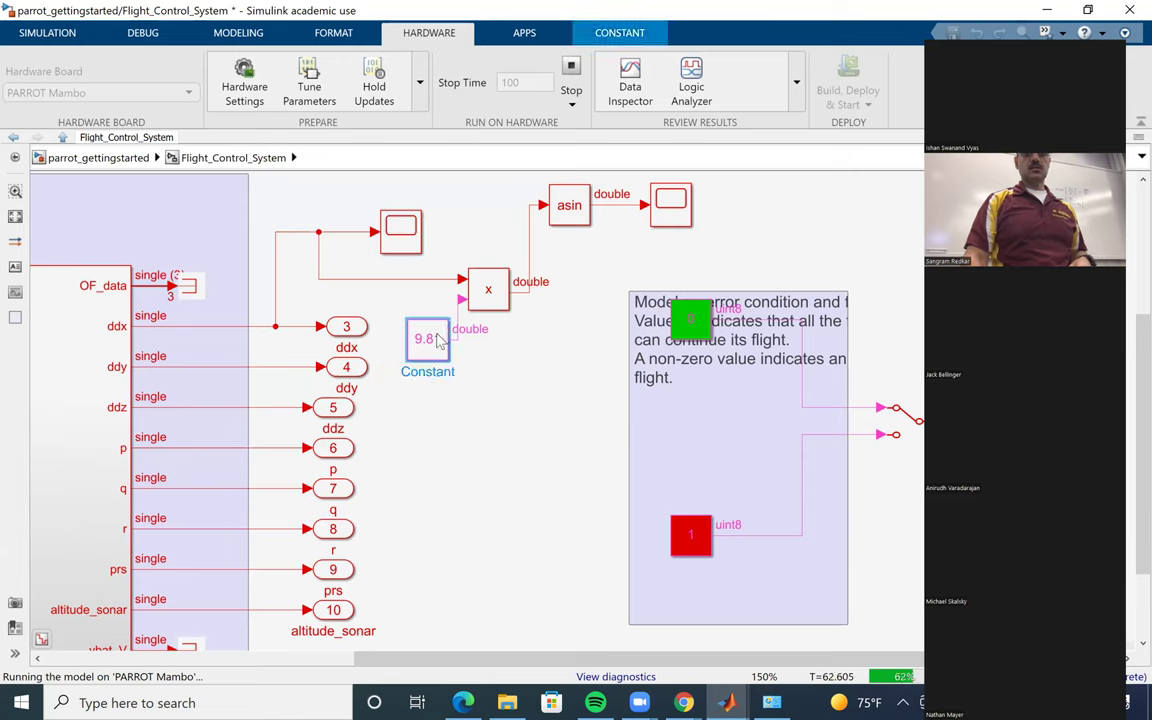
{"action": "double_click", "coordinate": [437, 339]}
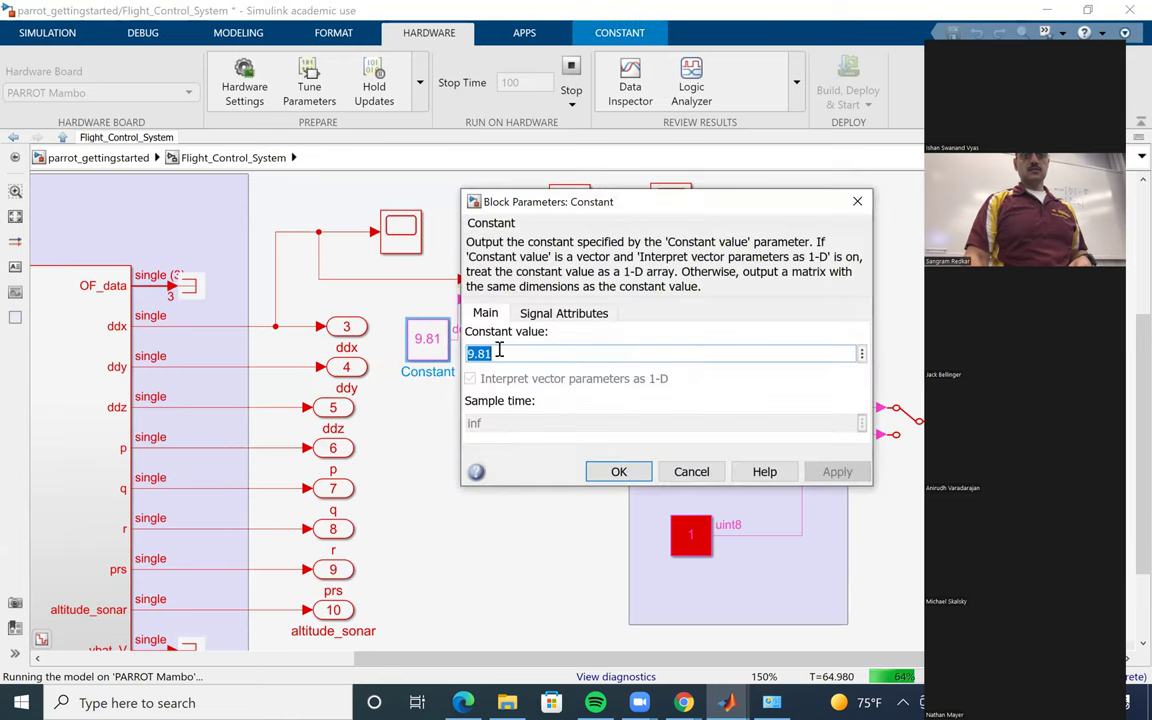
{"action": "key", "text": "Home"}
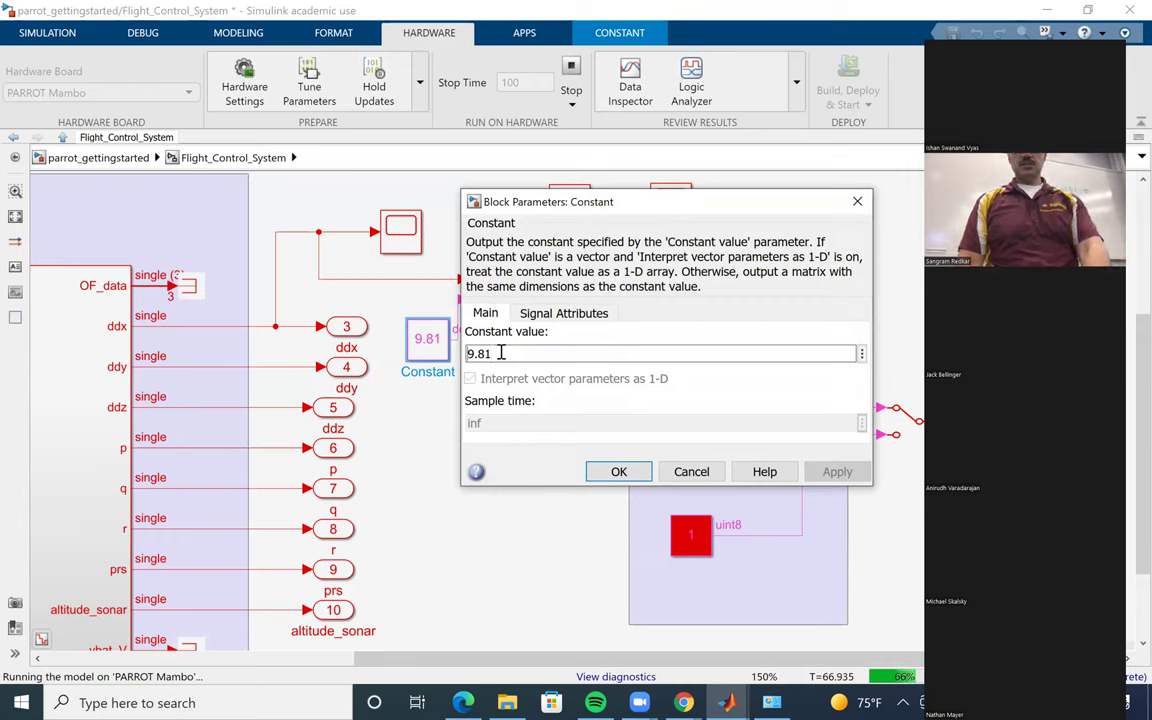
{"action": "type", "text": "1/"}
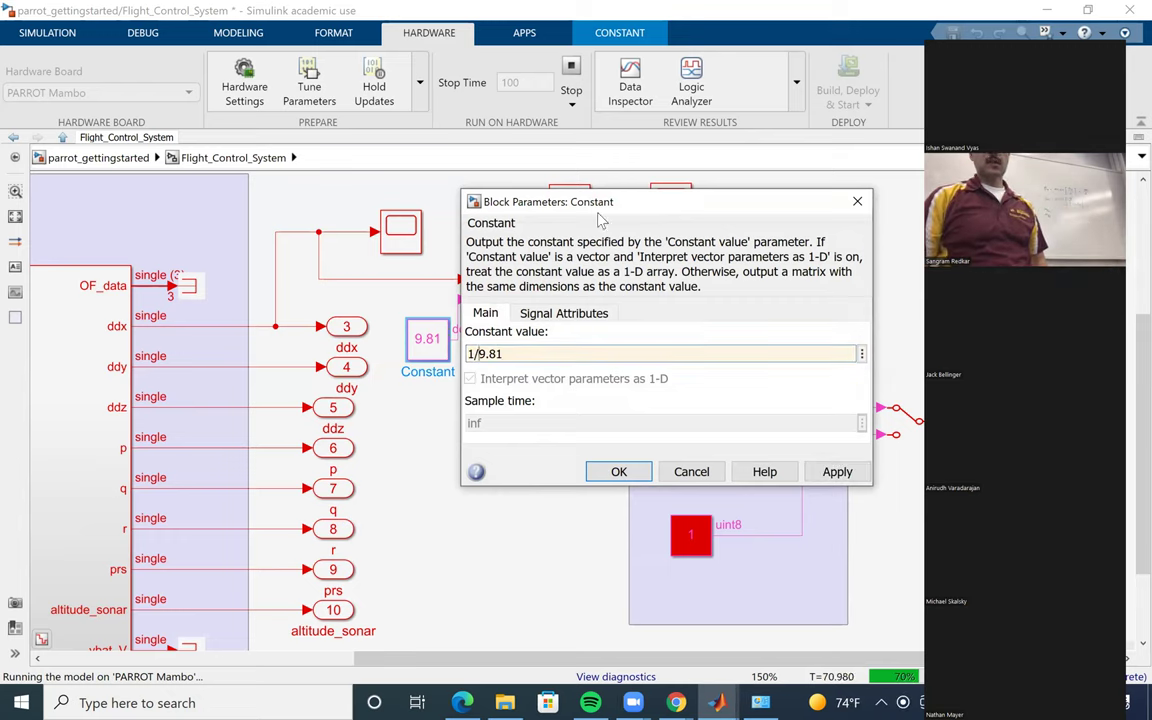
{"action": "left_click_drag", "start_coordinate": [600, 214], "coordinate": [544, 422]}
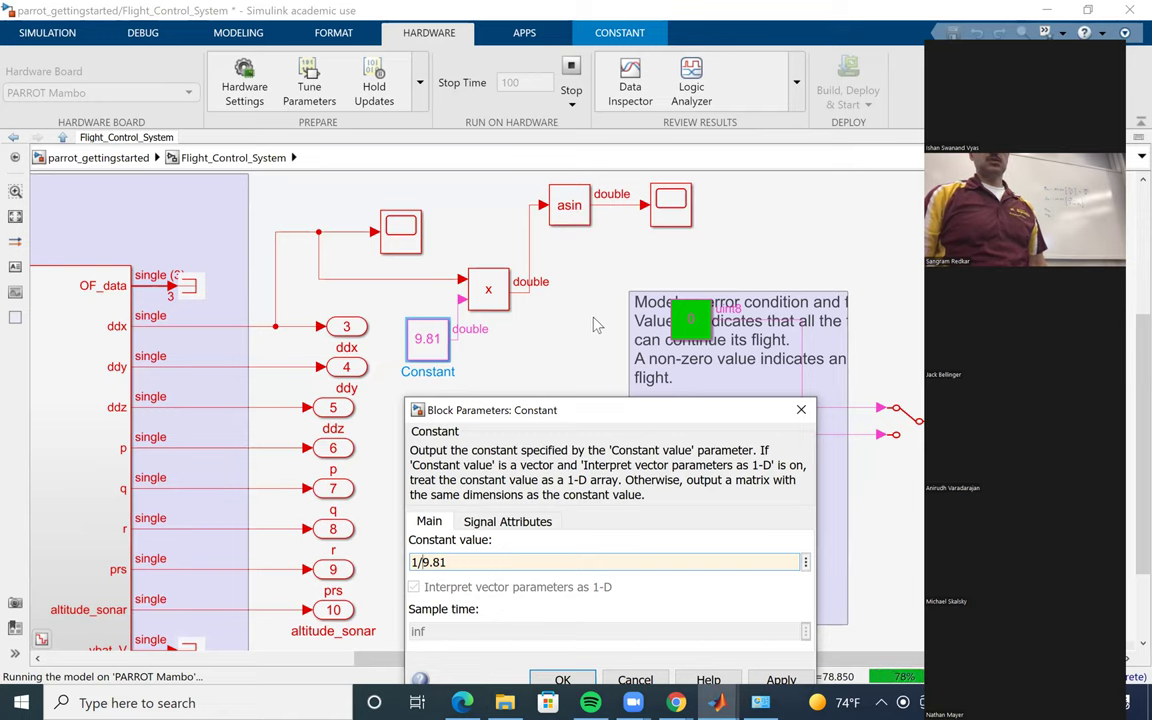
{"action": "left_click", "coordinate": [5, 10]}
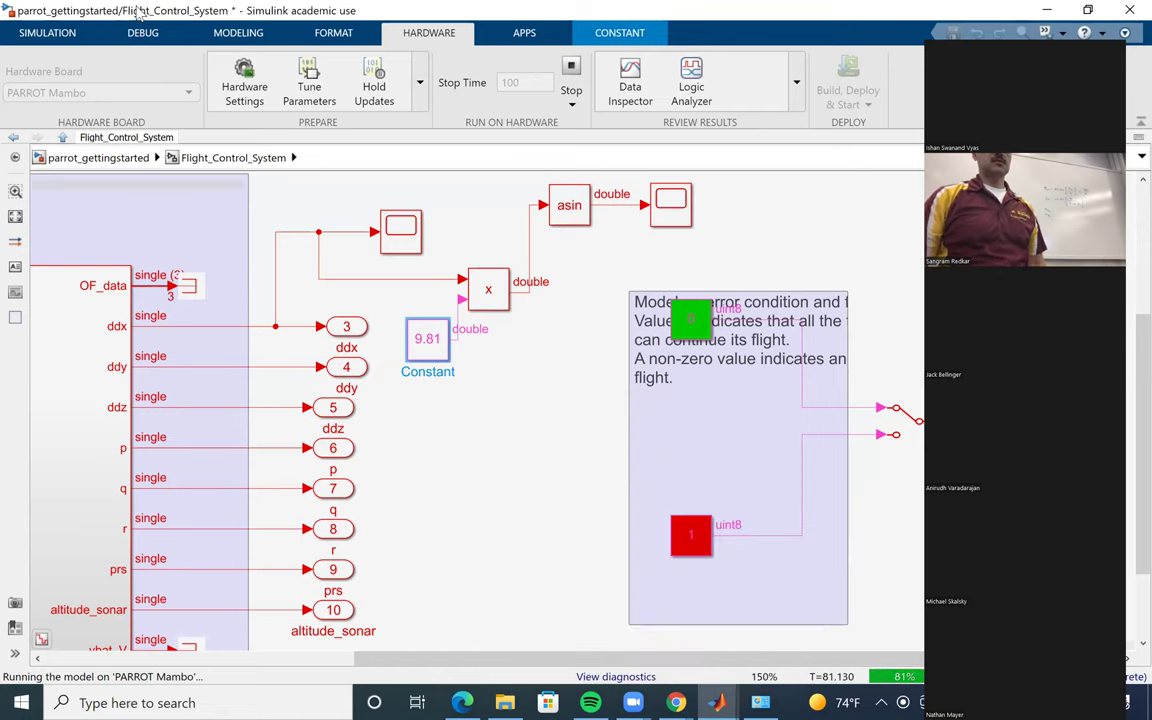
Restore the model editor to a smaller window and zoom in on the Constant block
{"action": "double_click", "coordinate": [30, 10]}
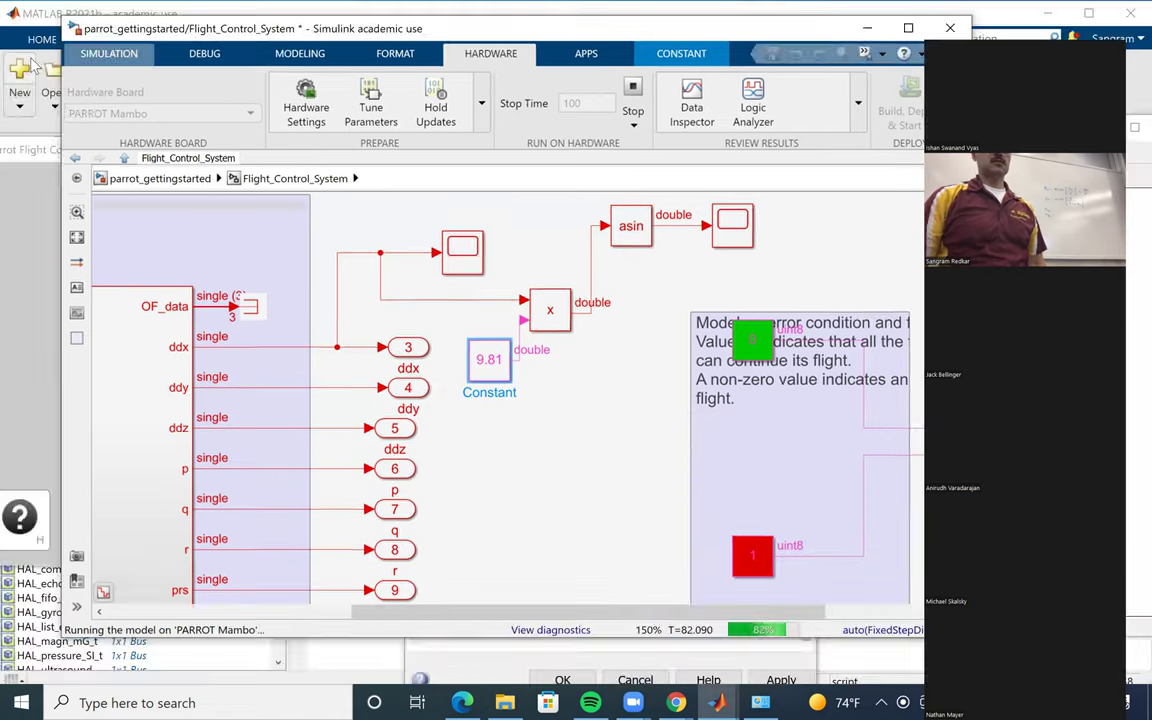
{"action": "left_click", "coordinate": [84, 60]}
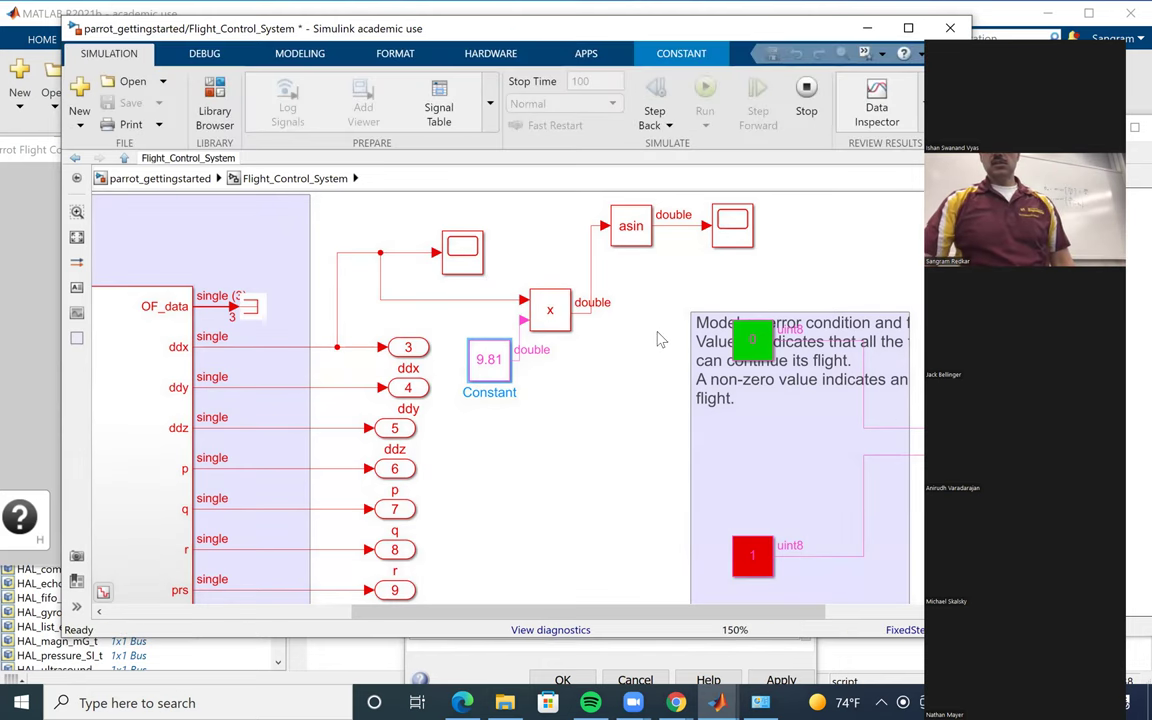
{"action": "scroll", "coordinate": [659, 423], "scroll_direction": "up", "scroll_amount": 2}
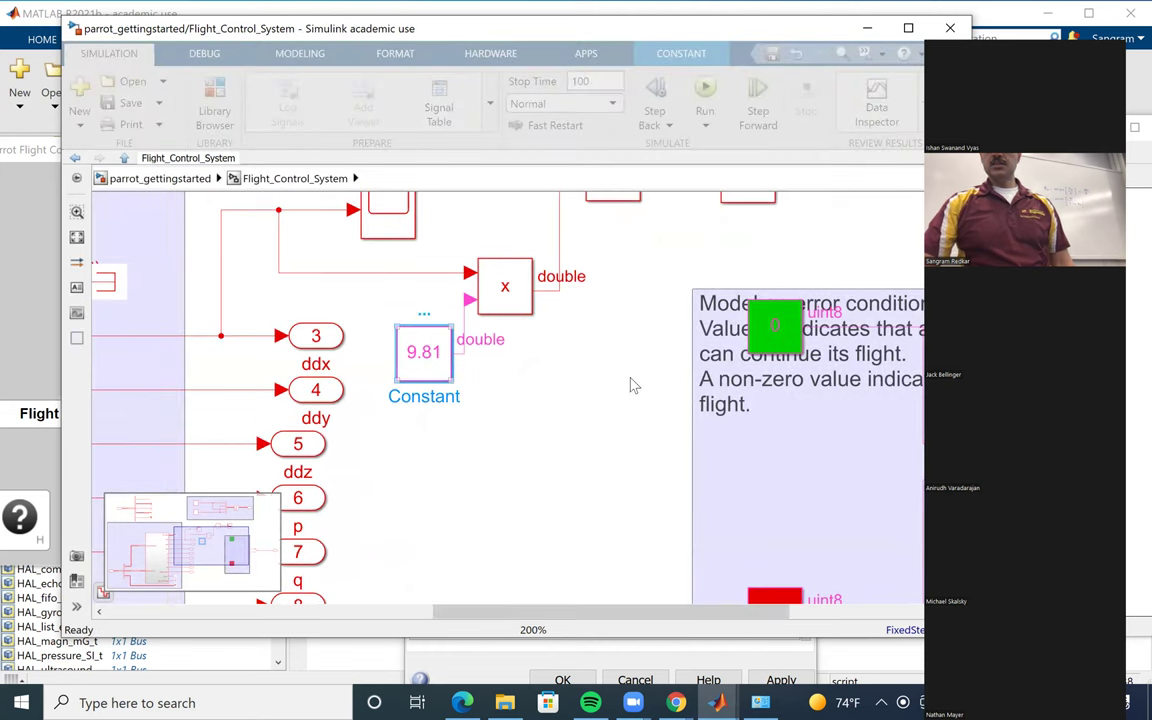
{"action": "scroll", "coordinate": [484, 279], "scroll_direction": "up", "scroll_amount": 1}
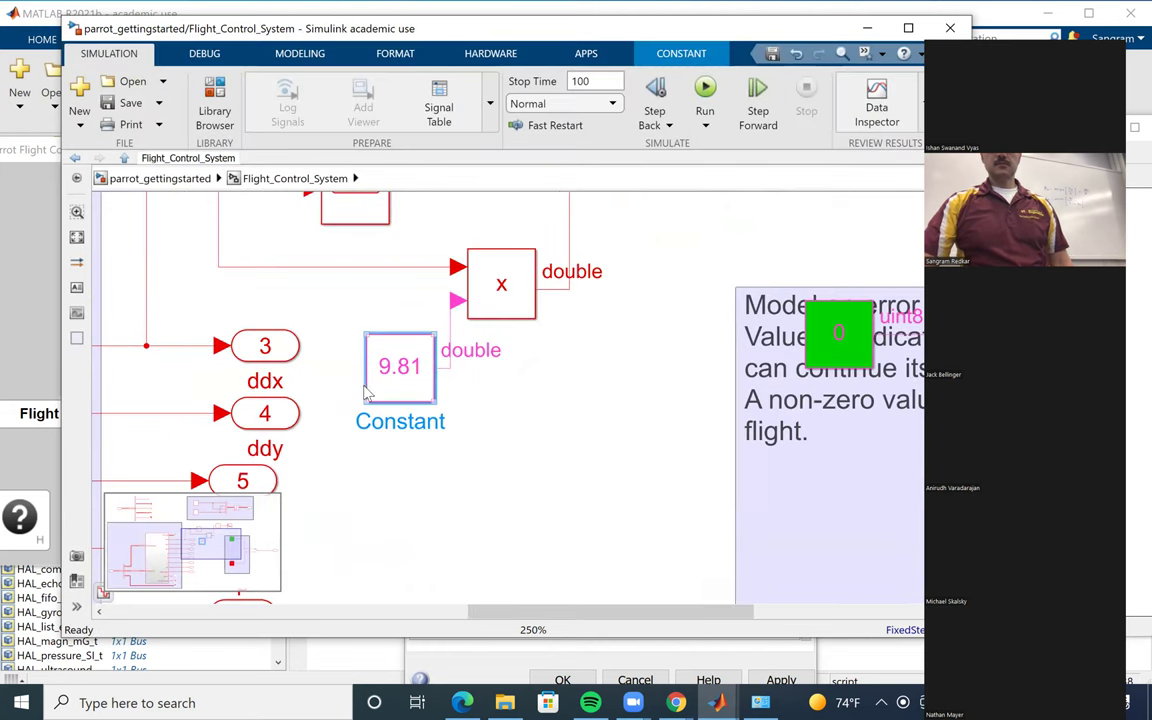
Apply the Constant value 1/9.81 with OK, then zoom out and deselect the block
{"action": "double_click", "coordinate": [428, 372]}
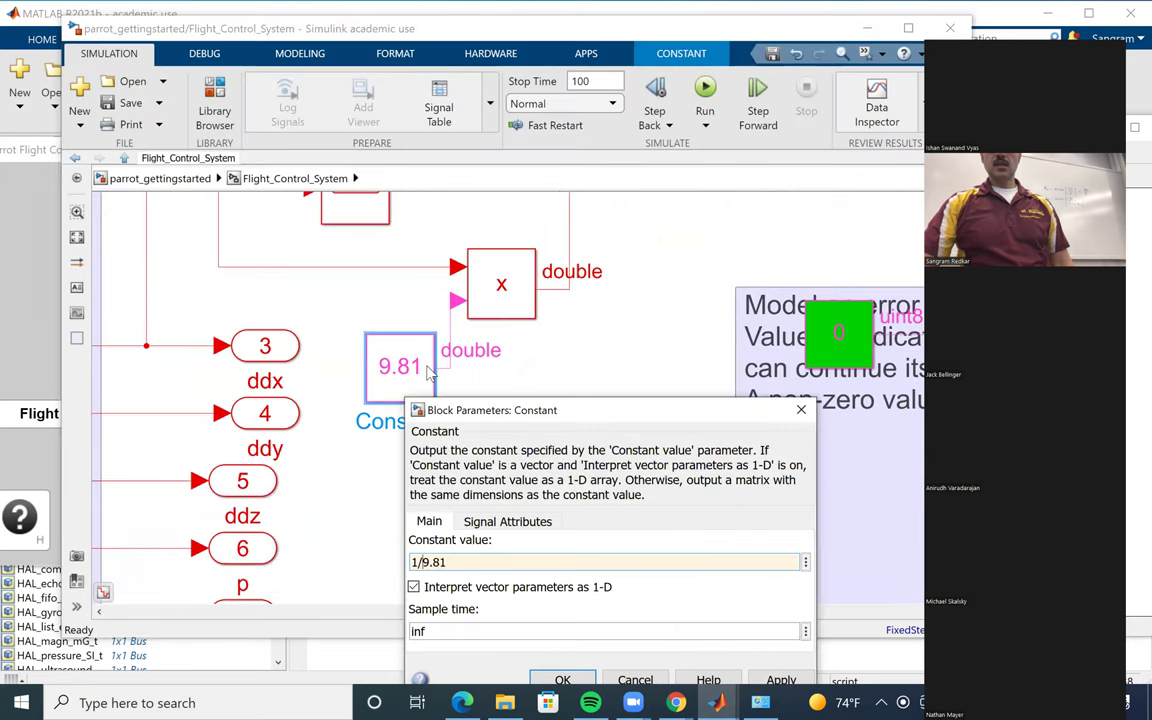
{"action": "left_click", "coordinate": [563, 679]}
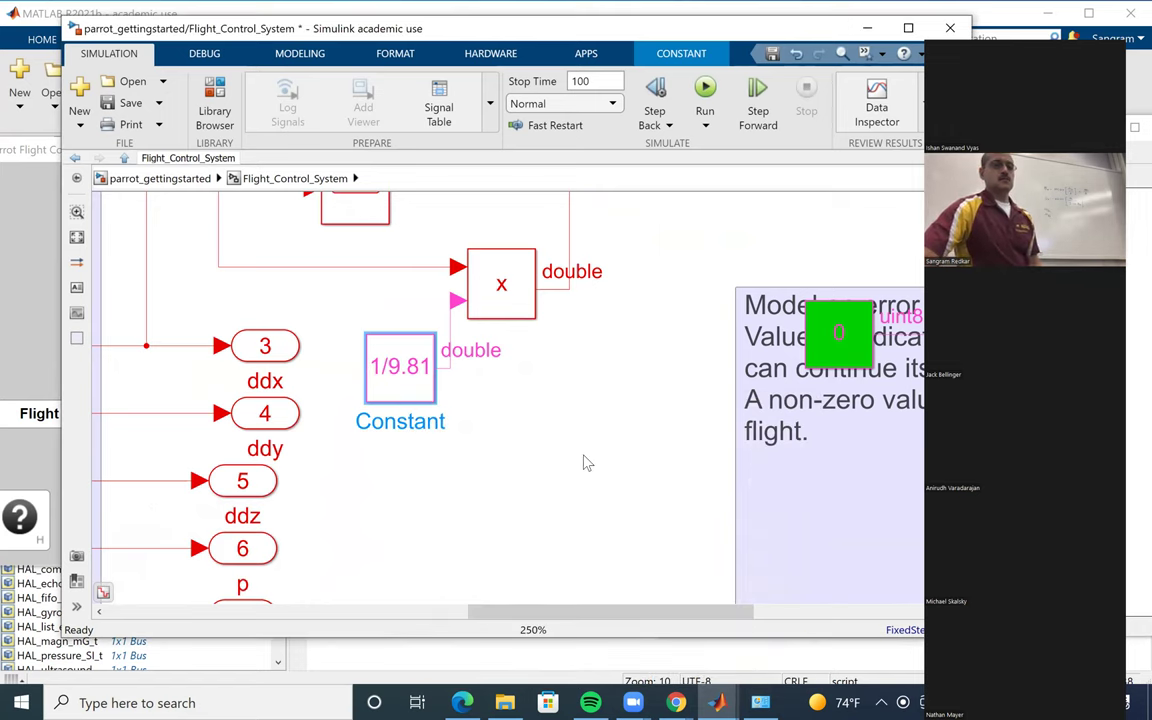
{"action": "scroll", "coordinate": [580, 466], "scroll_direction": "down", "scroll_amount": 2}
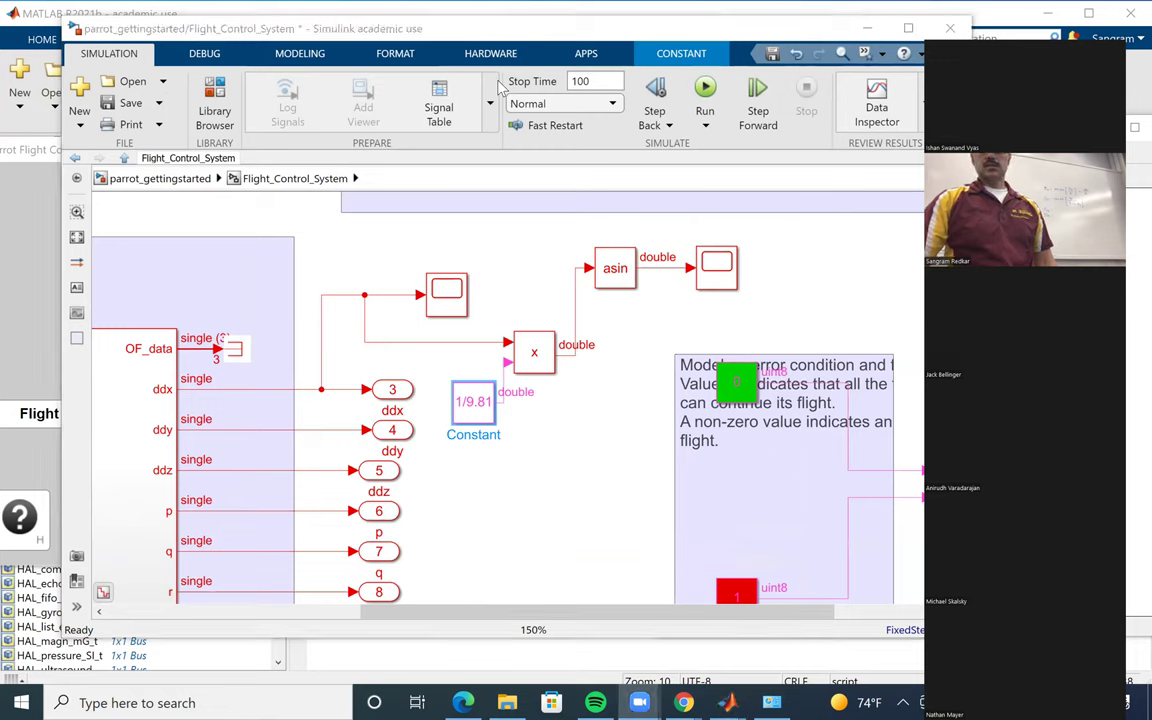
{"action": "left_click", "coordinate": [519, 249]}
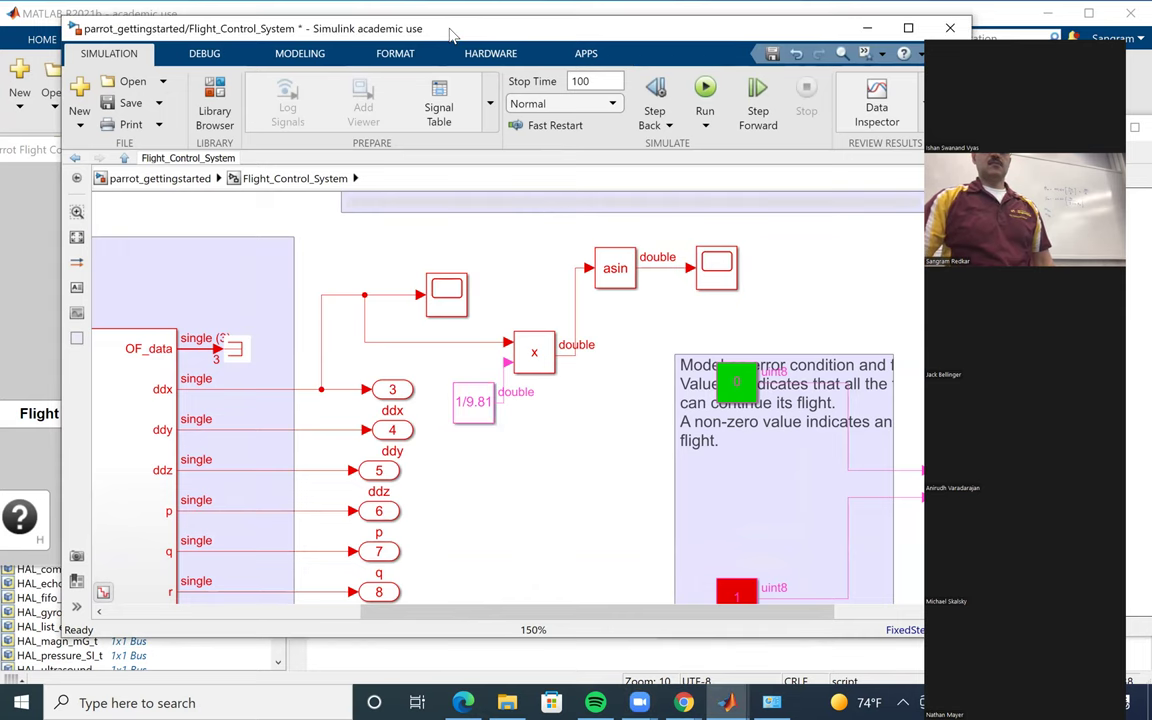
{"action": "left_click_drag", "start_coordinate": [450, 35], "coordinate": [372, 34]}
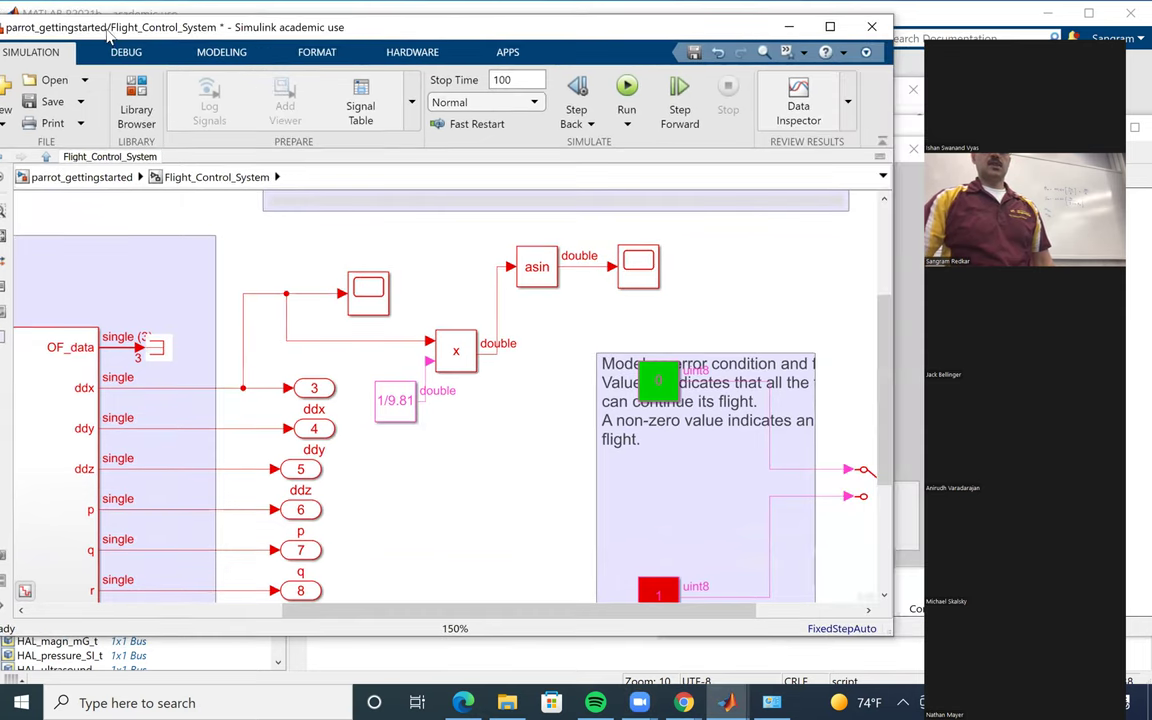
Build and deploy the model to the PARROT Mambo and start a flight at 10% power gain
{"action": "left_click", "coordinate": [426, 57]}
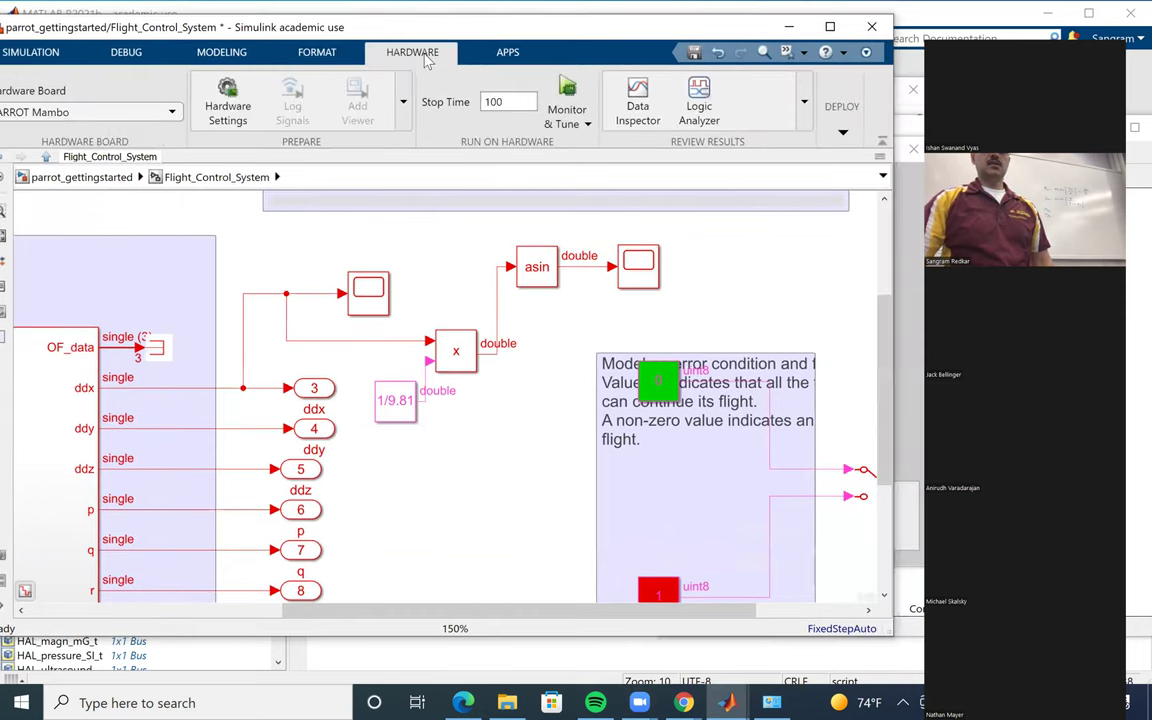
{"action": "left_click", "coordinate": [567, 90]}
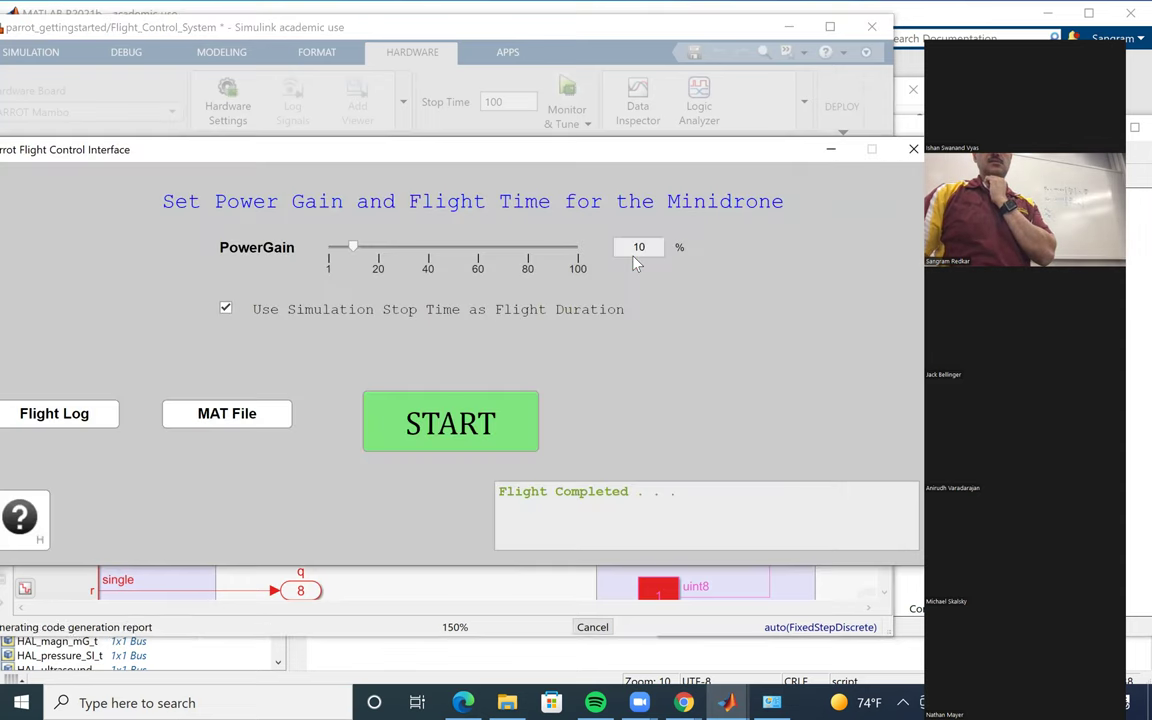
{"action": "left_click", "coordinate": [456, 430]}
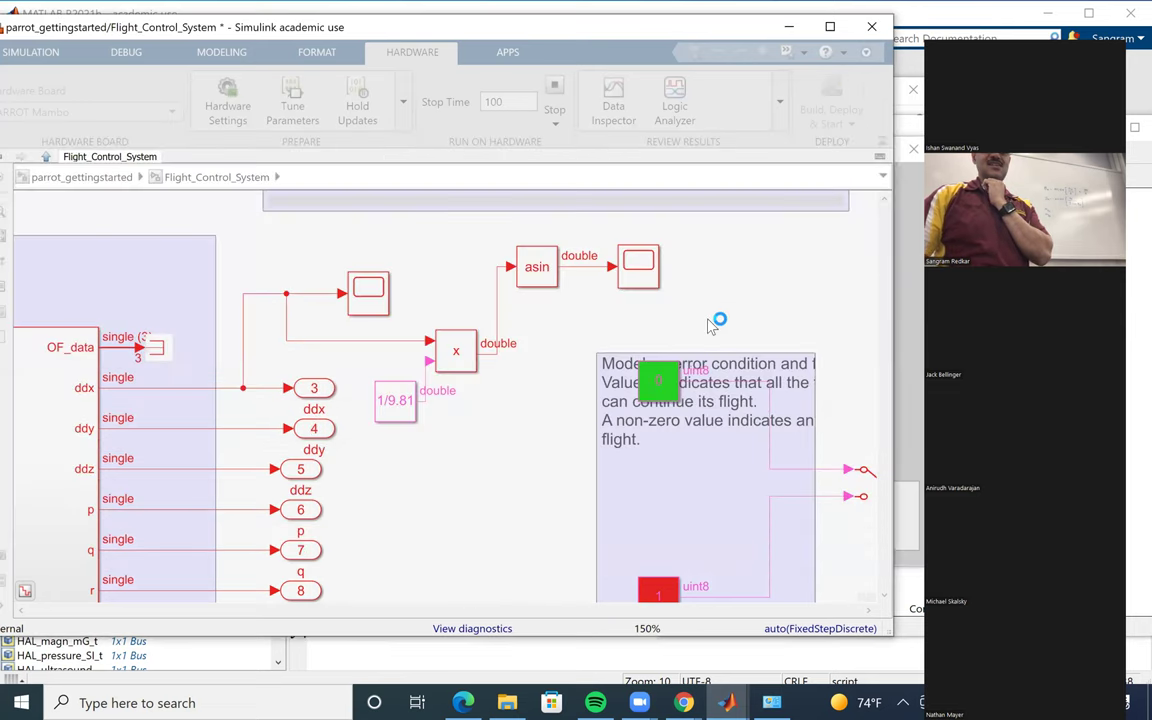
Open Scope1 after asin and review the plot swinging about ±1.5 up to T=97.995, then return to the diagram
{"action": "double_click", "coordinate": [640, 278]}
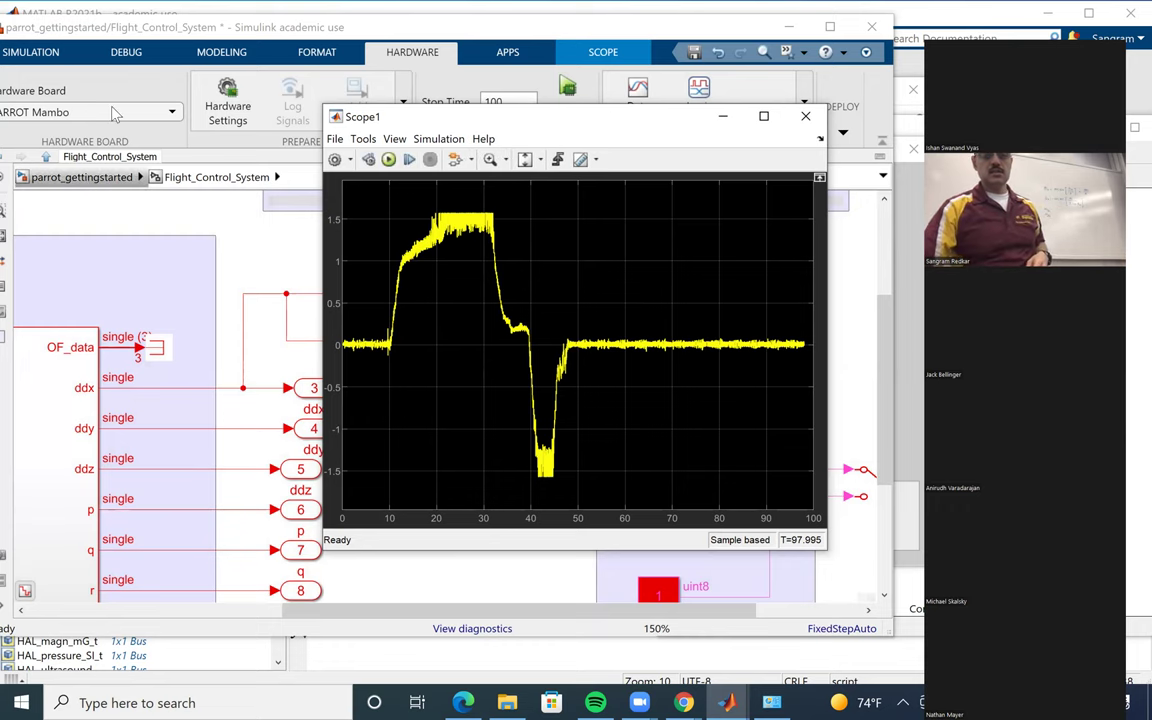
{"action": "left_click", "coordinate": [222, 221]}
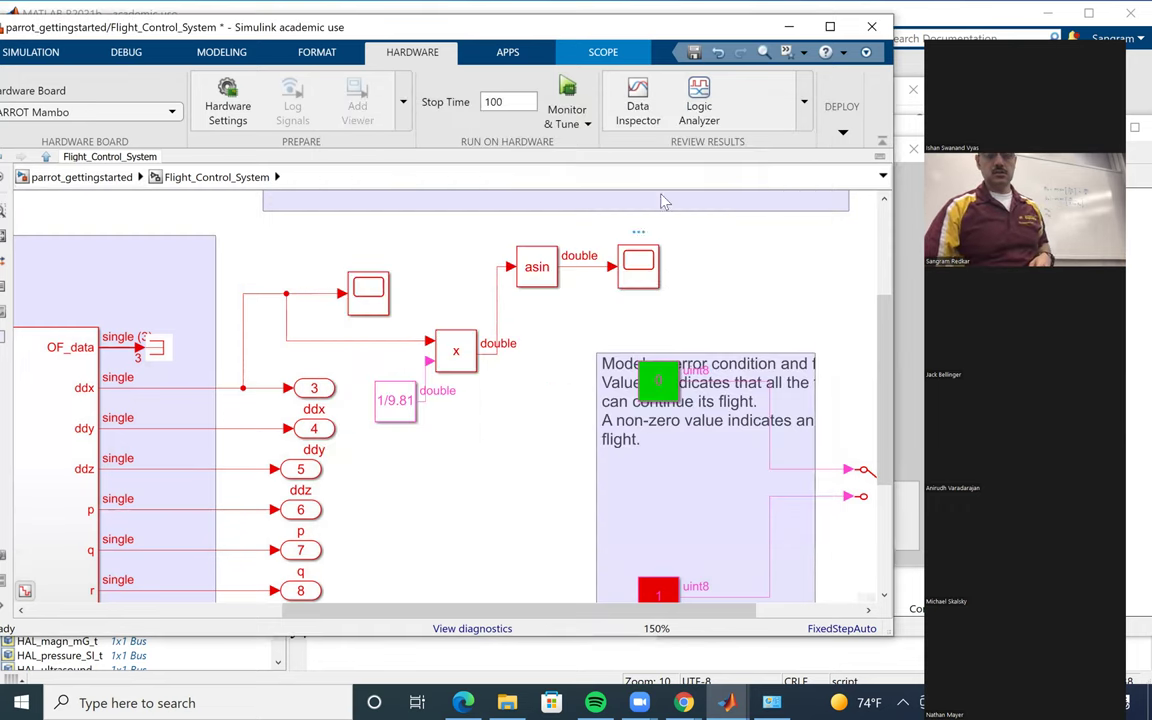
Reveal the simulation controls and reposition the Simulink editor window
{"action": "left_click", "coordinate": [4, 48]}
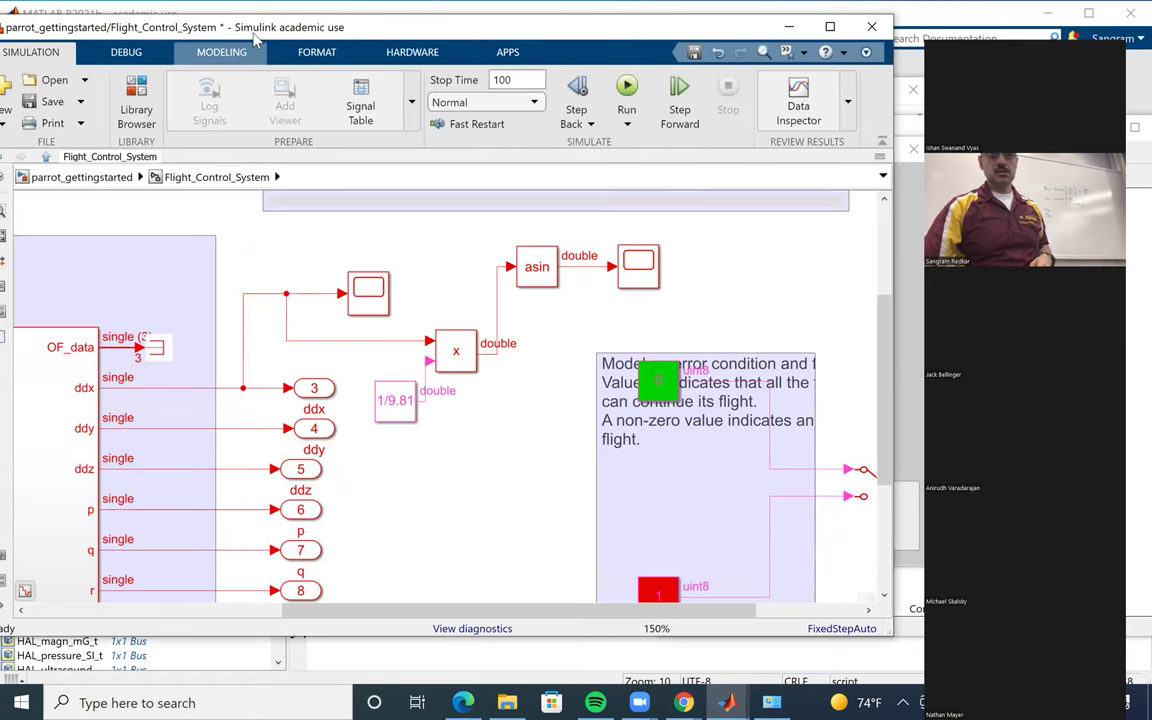
{"action": "left_click_drag", "start_coordinate": [255, 38], "coordinate": [397, 24]}
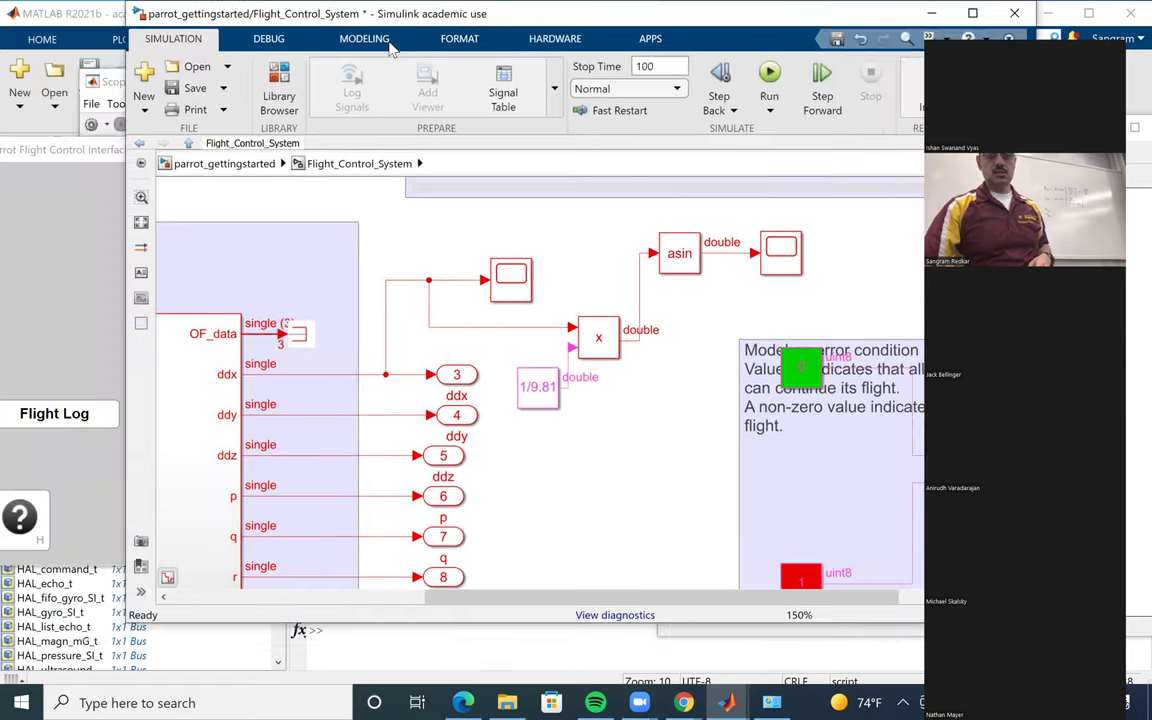
{"action": "left_click_drag", "start_coordinate": [576, 598], "coordinate": [345, 609]}
{"action": "scroll", "coordinate": [571, 522], "scroll_direction": "right", "scroll_amount": 3}
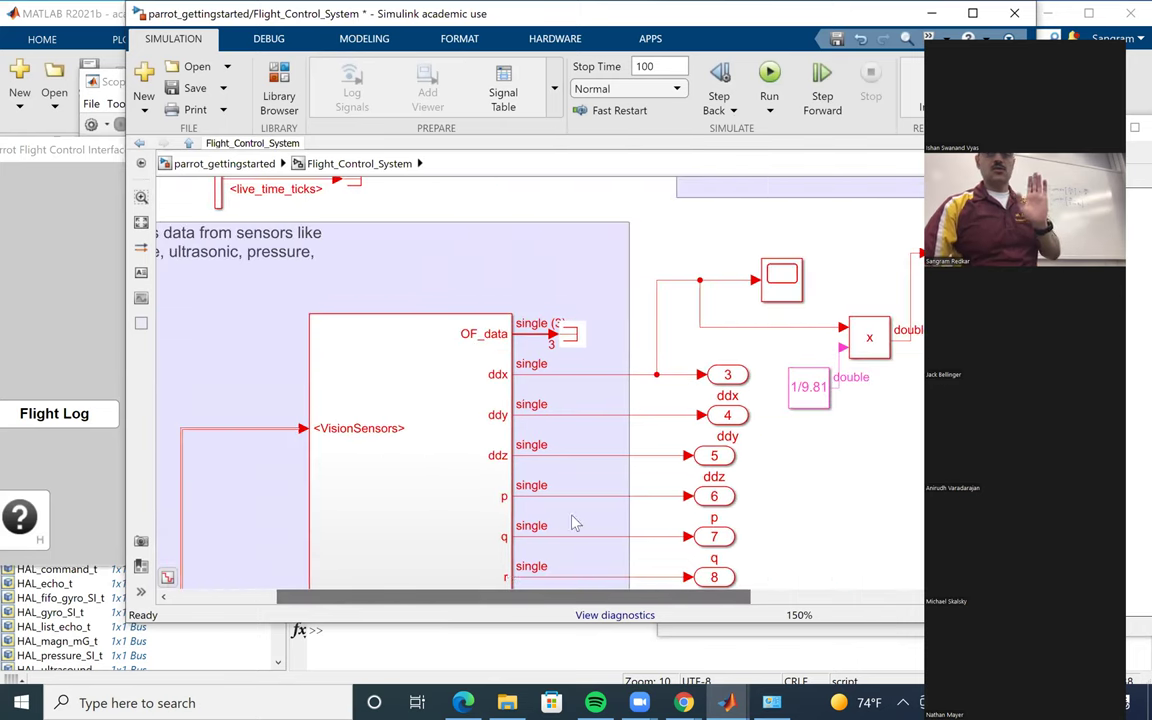
{"action": "scroll", "coordinate": [676, 378], "scroll_direction": "up", "scroll_amount": 1}
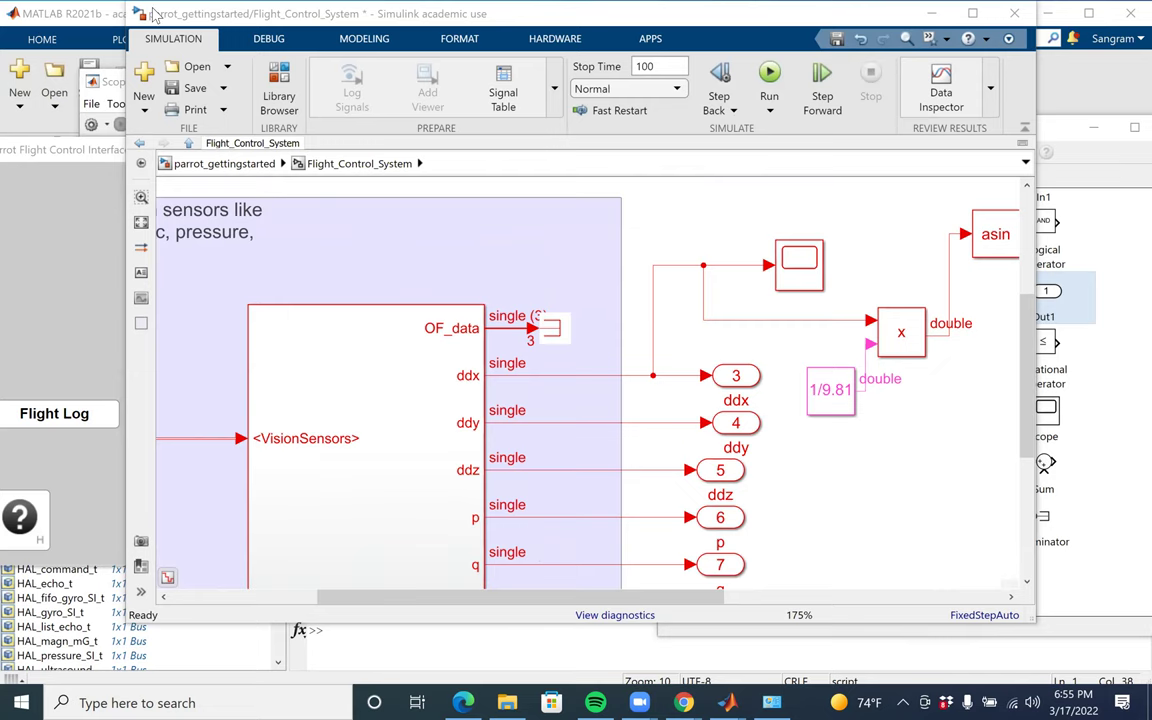
Enlarge the model window over the scope plot and select the Scope and Product blocks with their wires
{"action": "left_click_drag", "start_coordinate": [6, 10], "coordinate": [4, 8]}
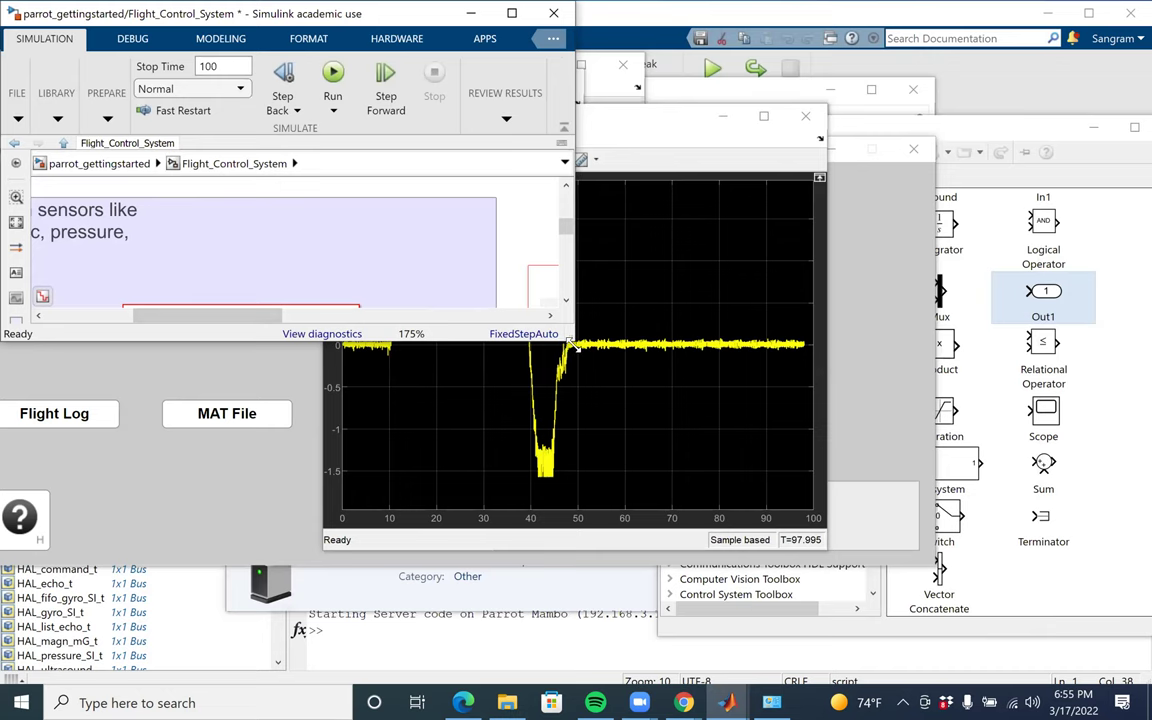
{"action": "left_click_drag", "start_coordinate": [568, 342], "coordinate": [950, 614]}
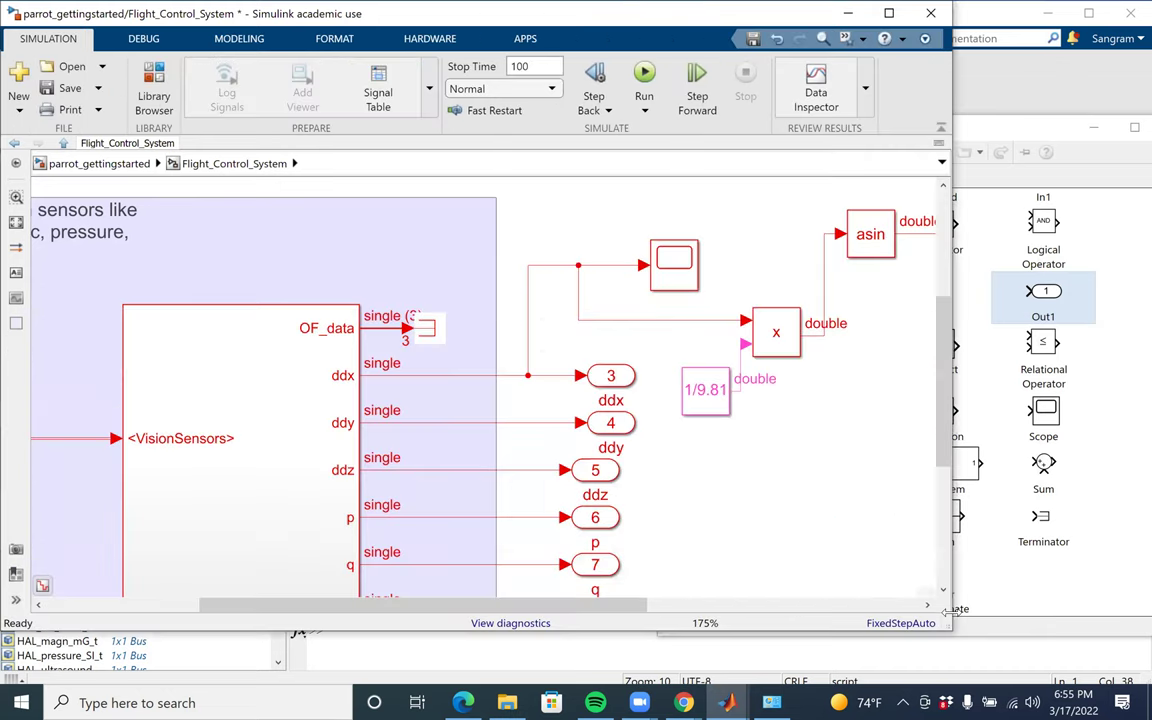
{"action": "scroll", "coordinate": [850, 512], "scroll_direction": "up", "scroll_amount": 1}
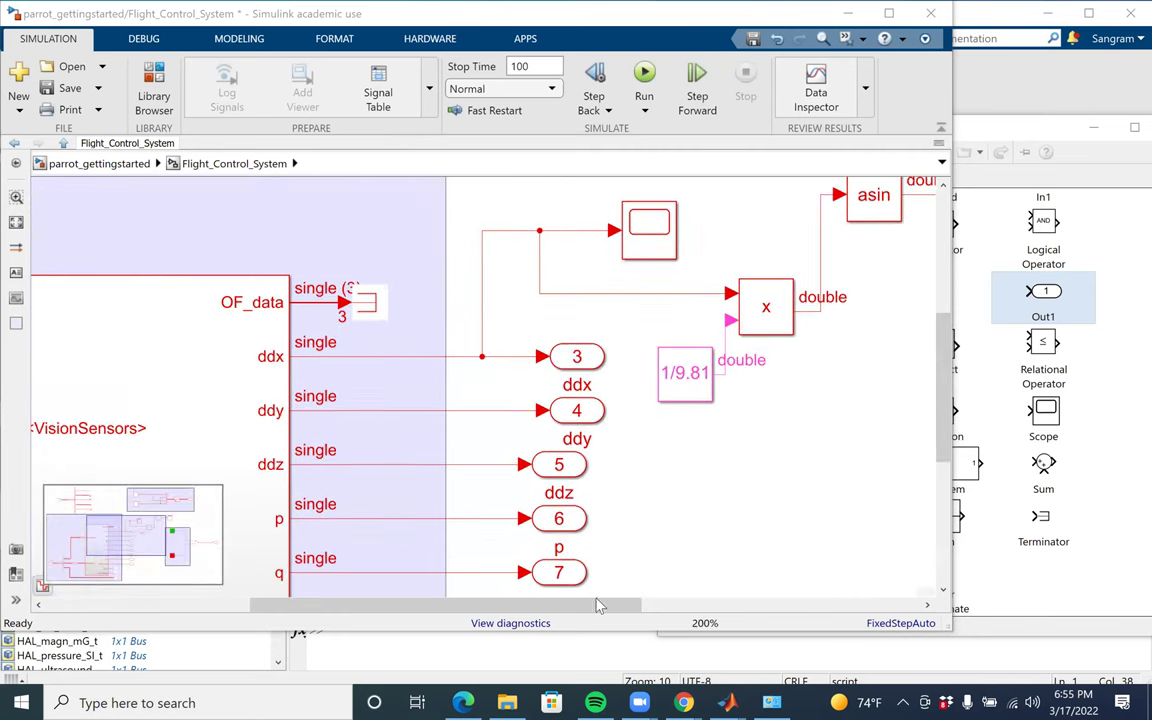
{"action": "left_click_drag", "start_coordinate": [598, 606], "coordinate": [716, 608]}
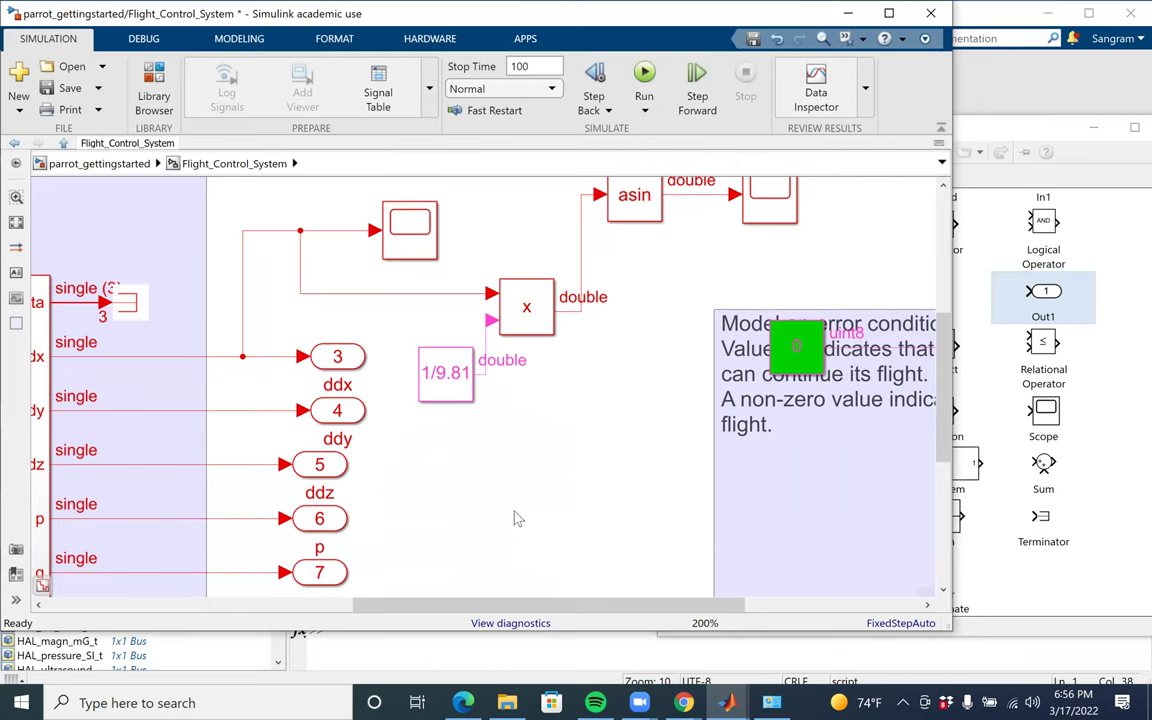
{"action": "left_click_drag", "start_coordinate": [288, 203], "coordinate": [577, 343]}
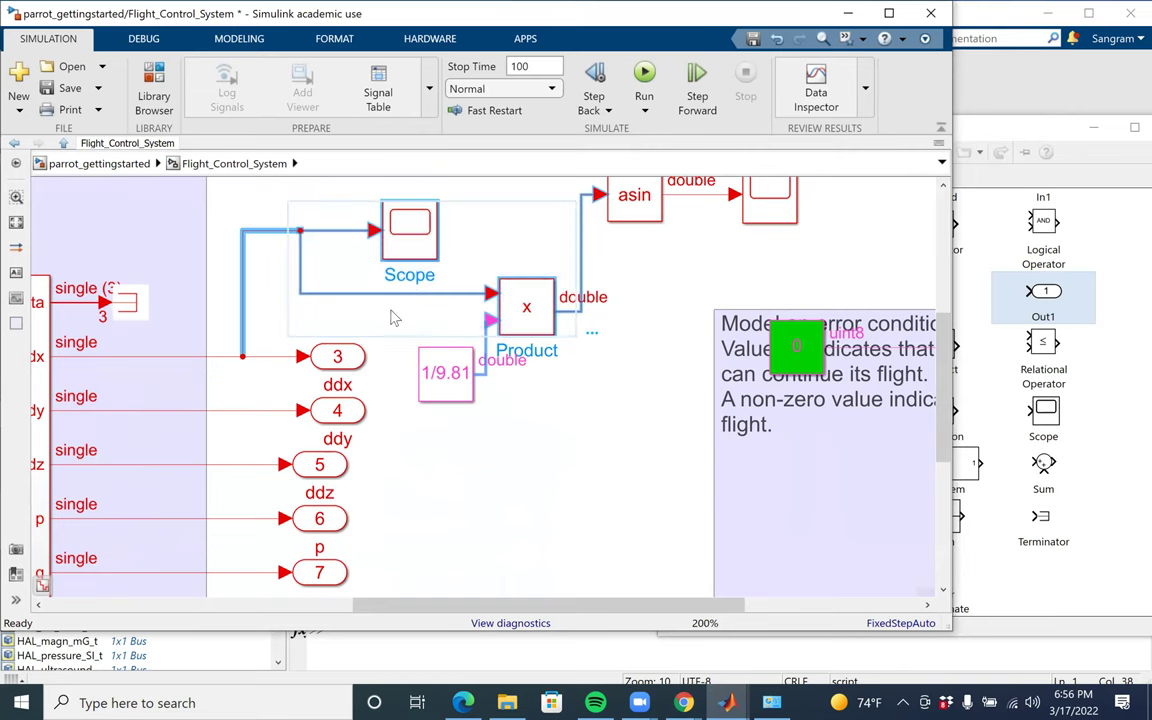
Copy the Scope and Product pair and paste a duplicate as Scope2 and Product1
{"action": "scroll", "coordinate": [369, 255], "scroll_direction": "up", "scroll_amount": 1}
{"action": "scroll", "coordinate": [380, 245], "scroll_direction": "down", "scroll_amount": 1}
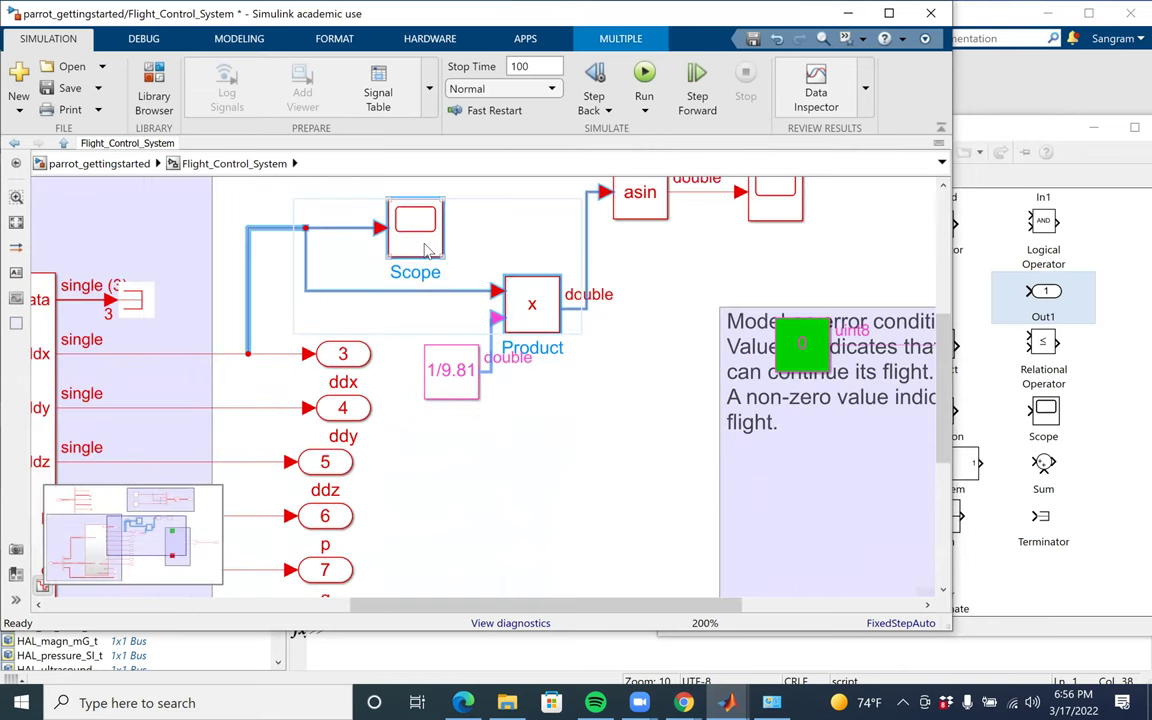
{"action": "right_click", "coordinate": [384, 221]}
{"action": "left_click", "coordinate": [455, 270]}
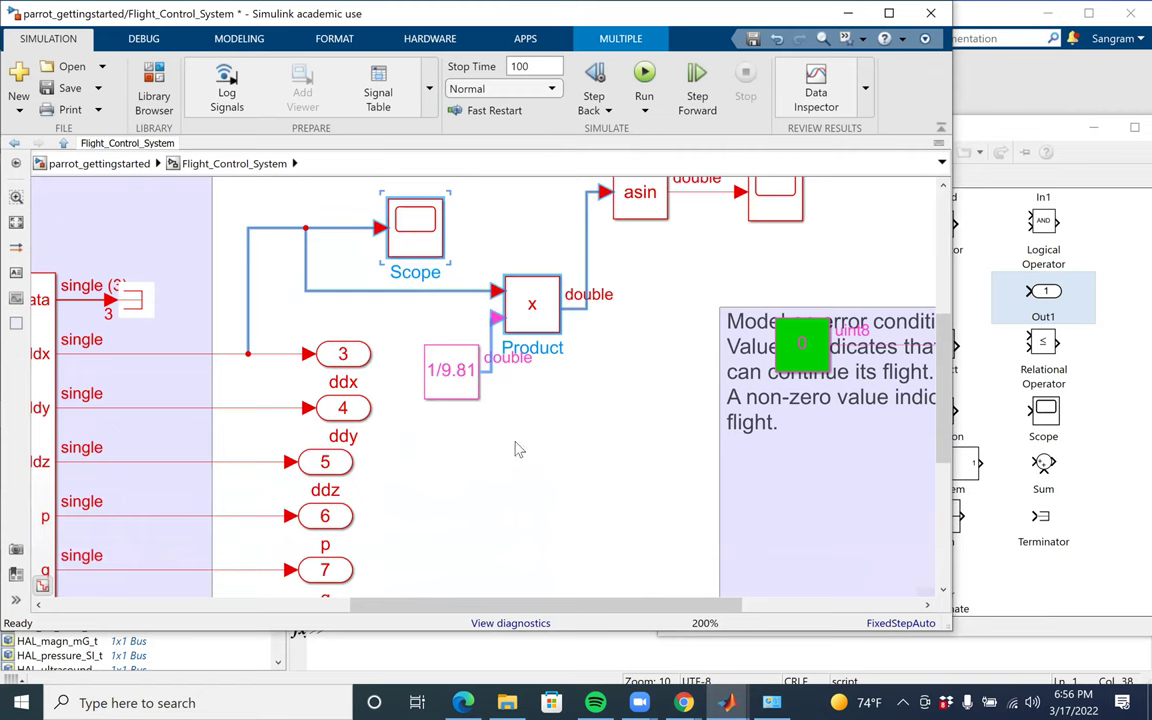
{"action": "left_click", "coordinate": [524, 463]}
{"action": "scroll", "coordinate": [524, 463], "scroll_direction": "up", "scroll_amount": 1}
{"action": "right_click", "coordinate": [524, 463]}
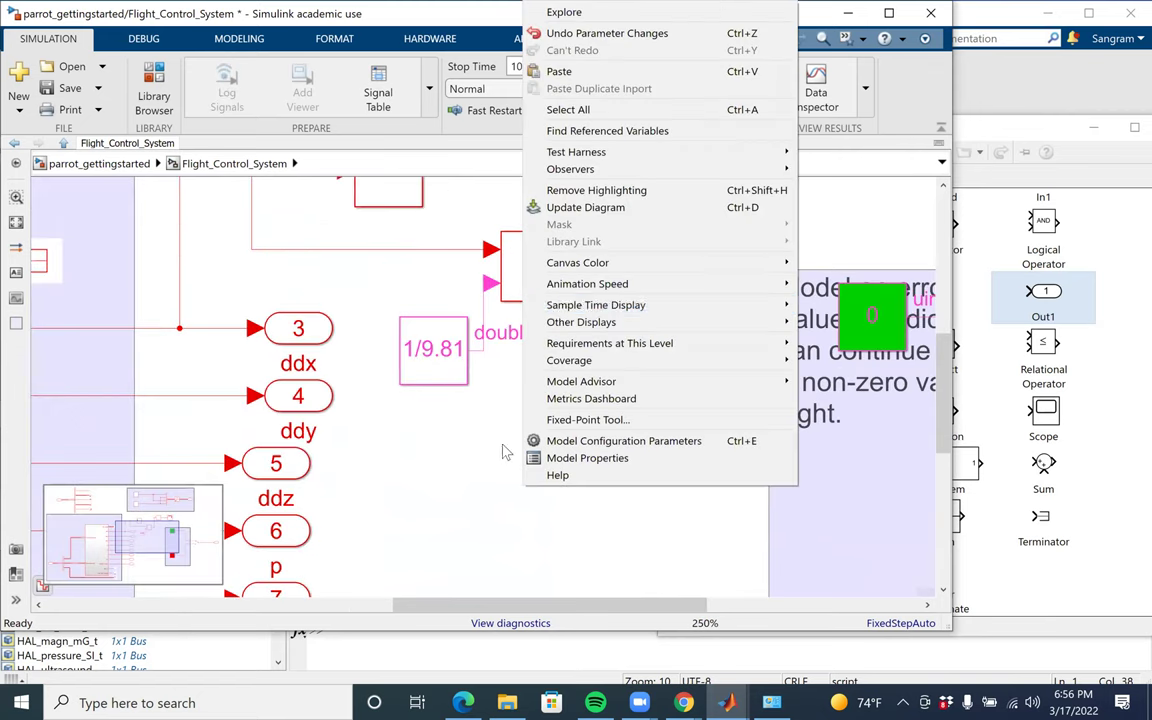
{"action": "left_click", "coordinate": [650, 73]}
Move Scope2 into place, maximize the model window, and route the copied line toward ddy
{"action": "scroll", "coordinate": [553, 378], "scroll_direction": "up", "scroll_amount": 1}
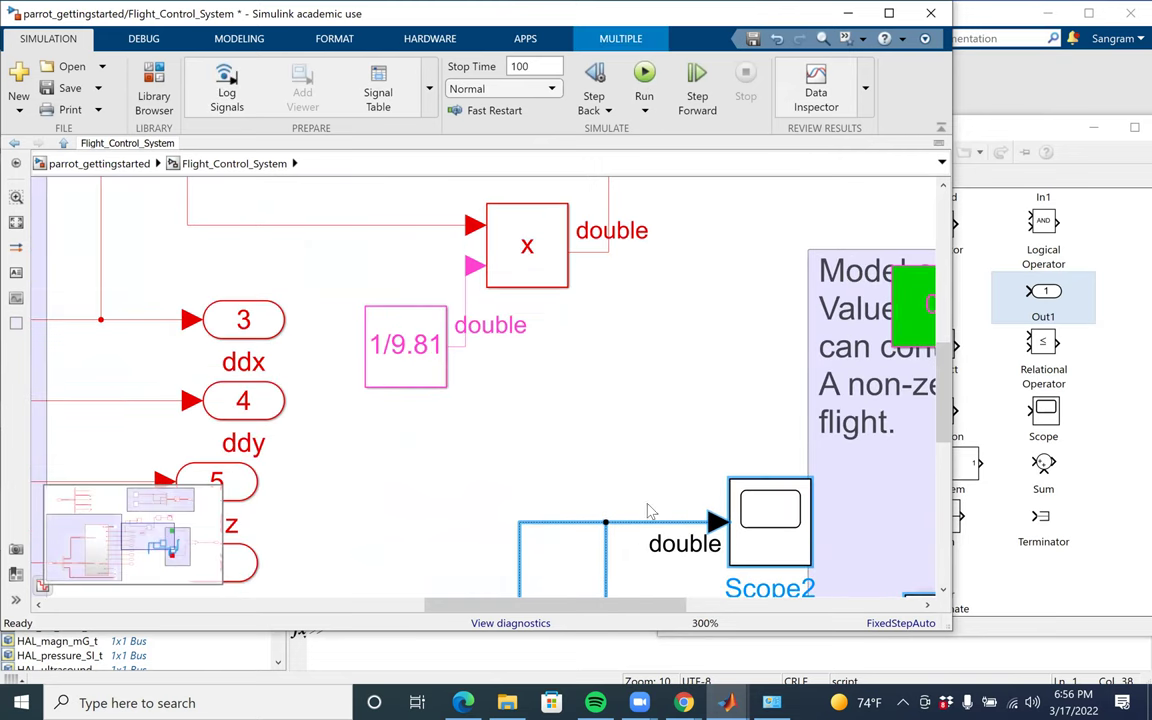
{"action": "scroll", "coordinate": [782, 532], "scroll_direction": "up", "scroll_amount": 1}
{"action": "left_click_drag", "start_coordinate": [748, 496], "coordinate": [734, 407]}
{"action": "double_click", "coordinate": [800, 12]}
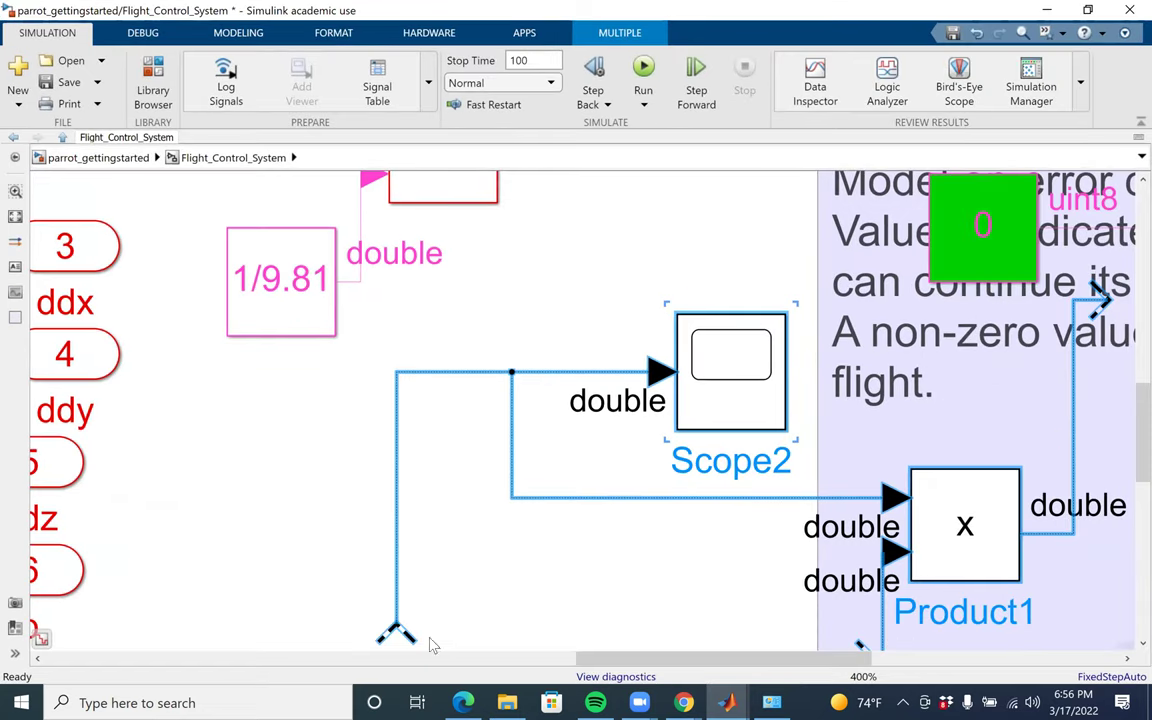
{"action": "left_click_drag", "start_coordinate": [652, 660], "coordinate": [569, 676]}
{"action": "left_click_drag", "start_coordinate": [708, 630], "coordinate": [225, 354]}
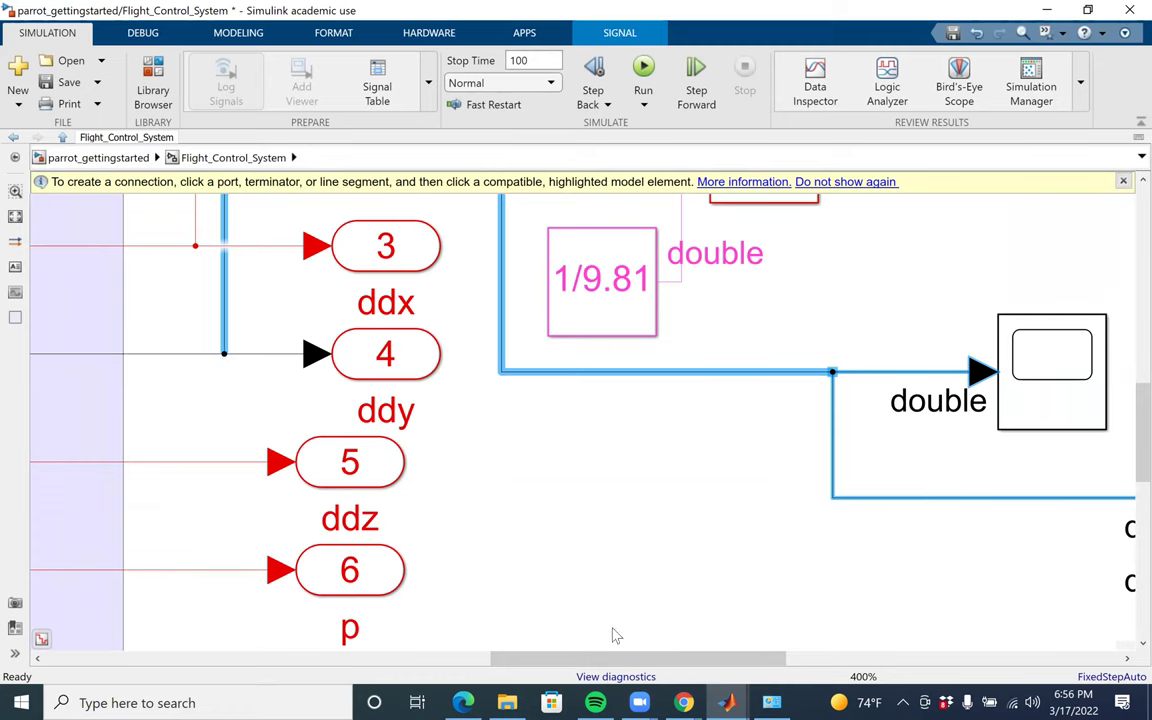
Attach the copied line's loose end to the ddy signal
{"action": "left_click_drag", "start_coordinate": [637, 662], "coordinate": [783, 658]}
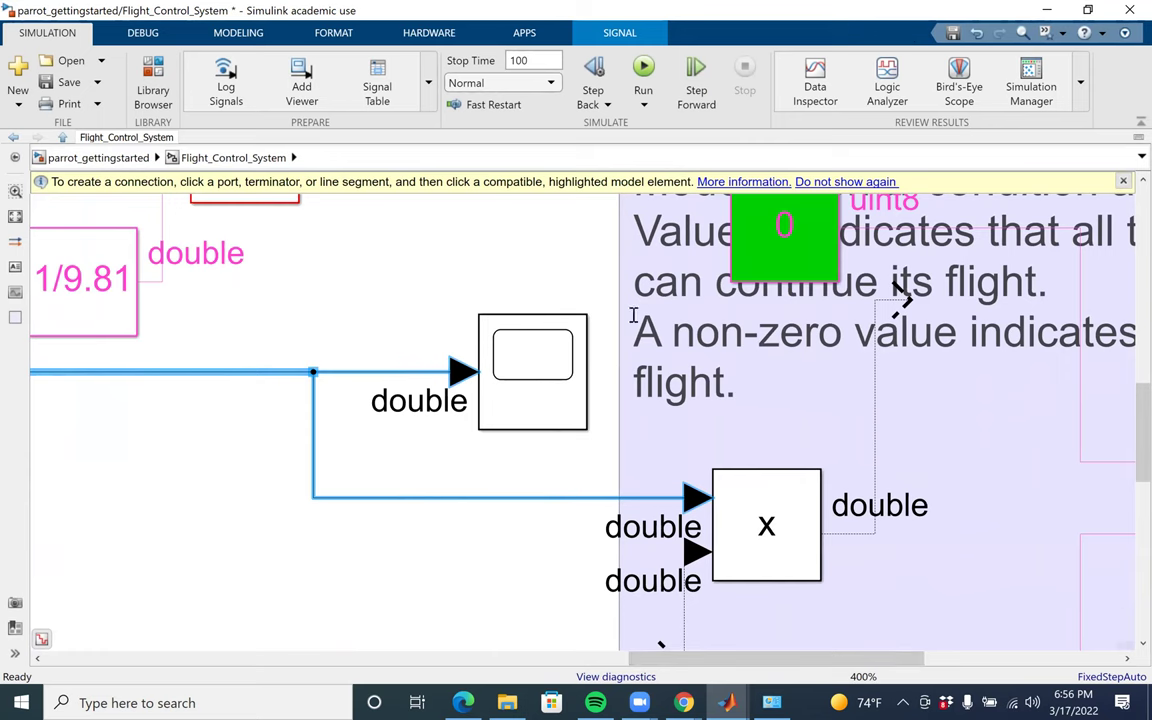
{"action": "scroll", "coordinate": [947, 490], "scroll_direction": "down", "scroll_amount": 2}
{"action": "scroll", "coordinate": [947, 490], "scroll_direction": "down", "scroll_amount": 2}
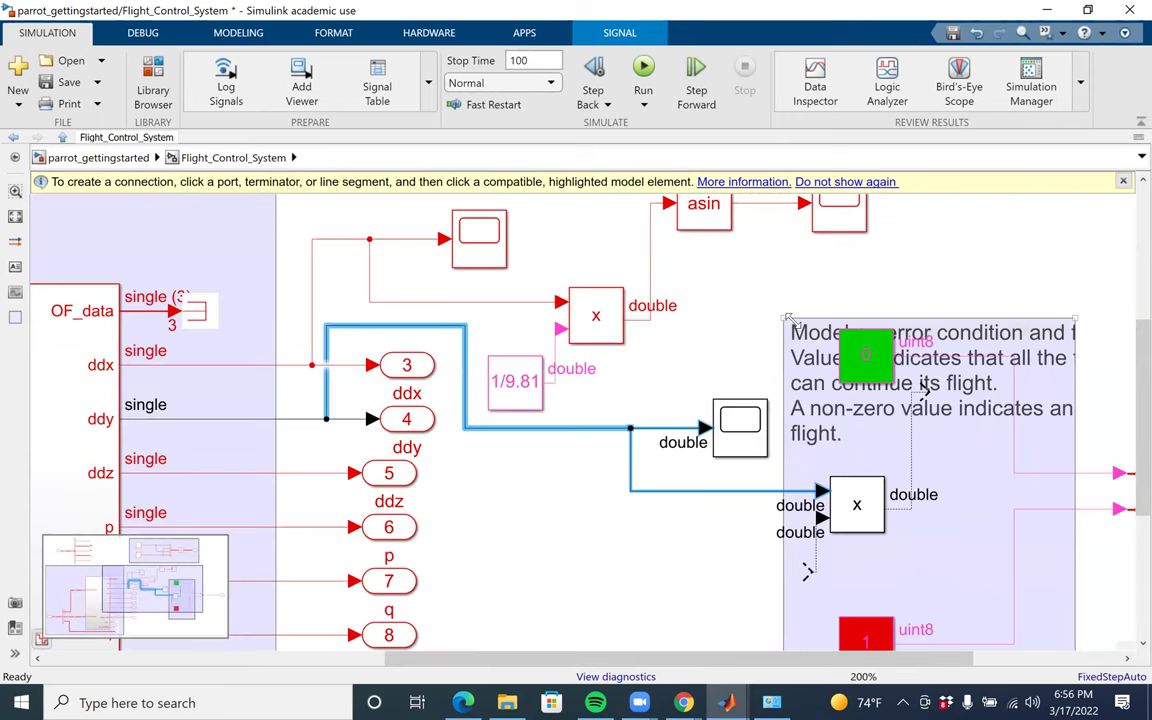
Shrink the error-condition note and move Scope2 and Product1 down-left into the free space
{"action": "left_click_drag", "start_coordinate": [787, 317], "coordinate": [820, 345]}
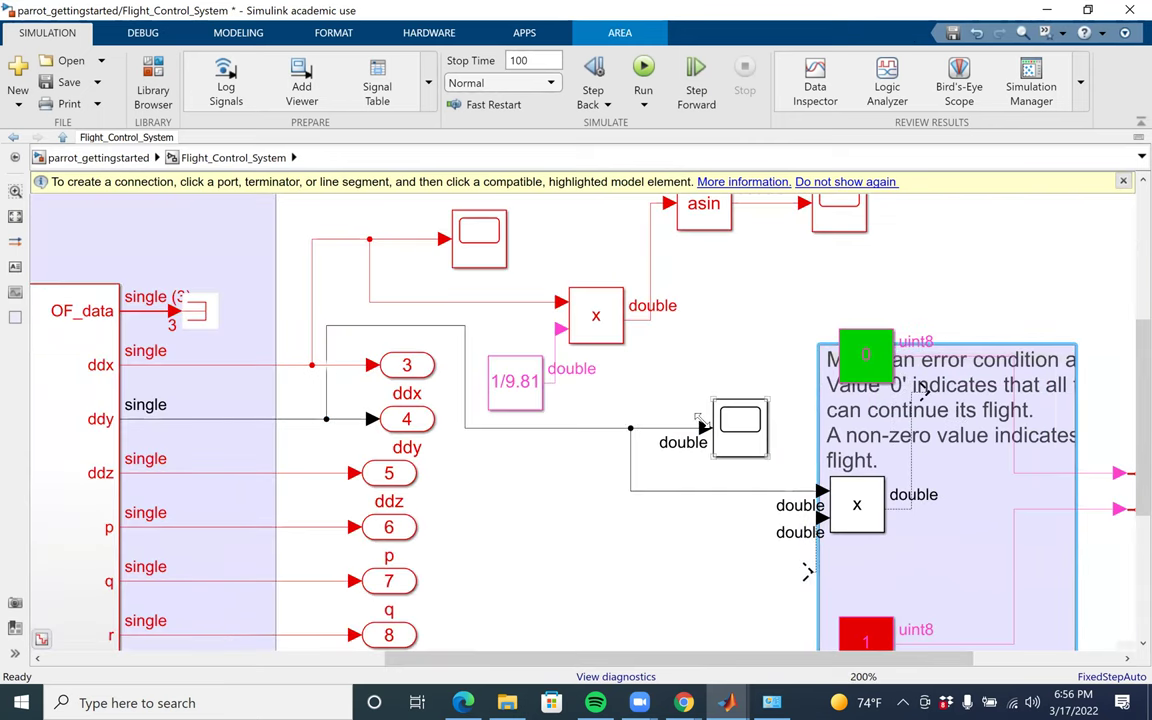
{"action": "left_click_drag", "start_coordinate": [741, 441], "coordinate": [597, 469]}
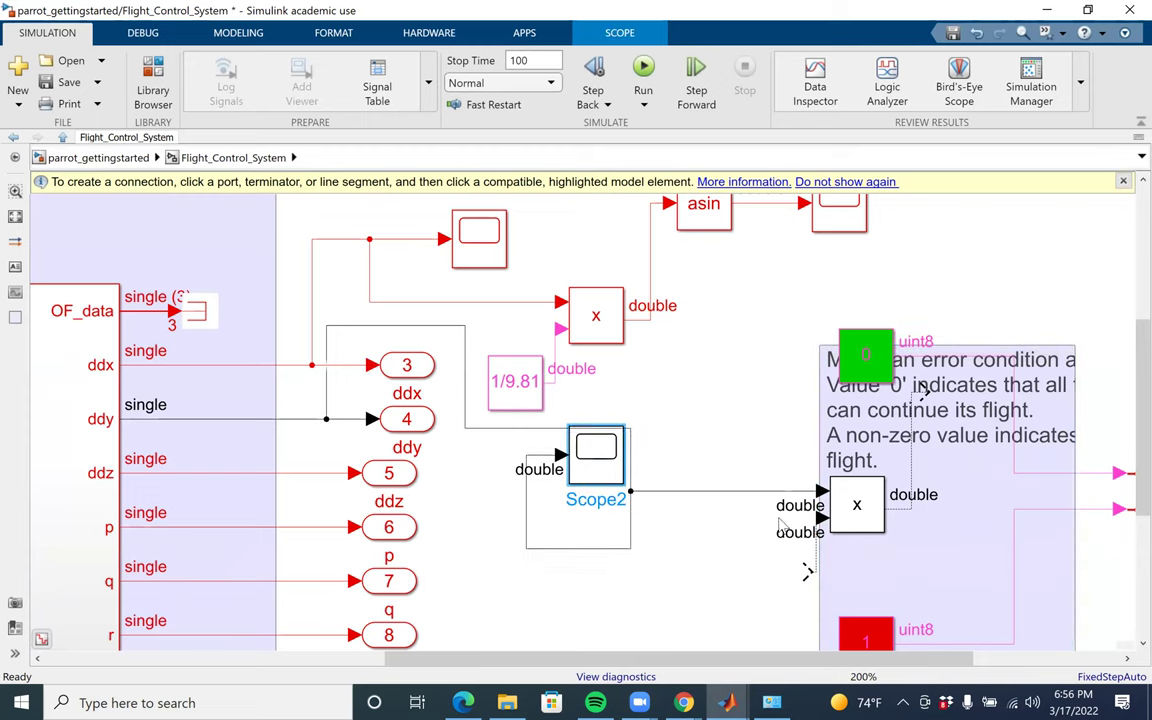
{"action": "left_click_drag", "start_coordinate": [873, 532], "coordinate": [692, 632]}
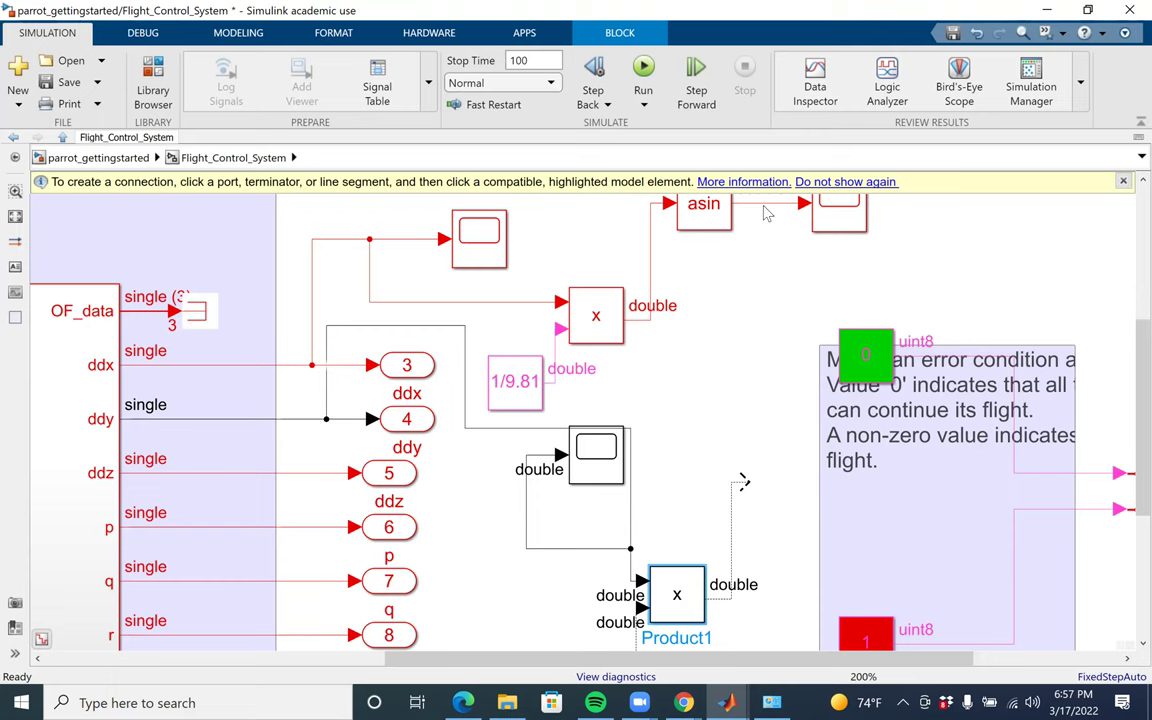
{"action": "scroll", "coordinate": [765, 213], "scroll_direction": "up", "scroll_amount": 1}
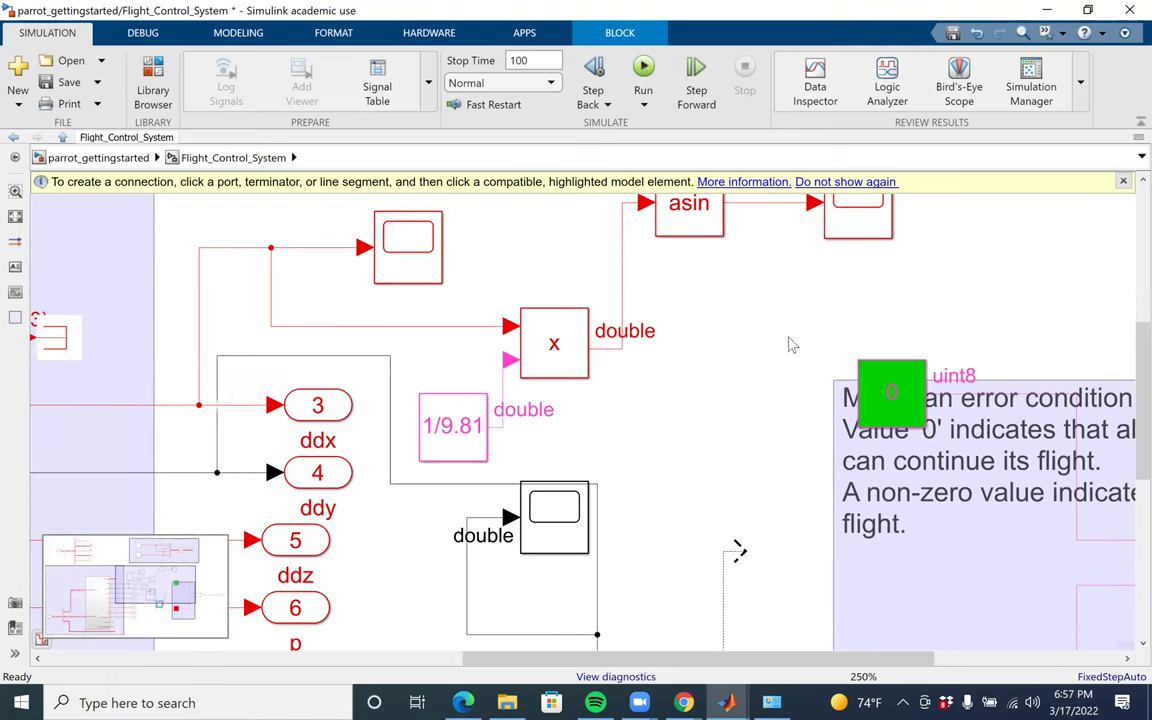
{"action": "scroll", "coordinate": [790, 344], "scroll_direction": "down", "scroll_amount": 3}
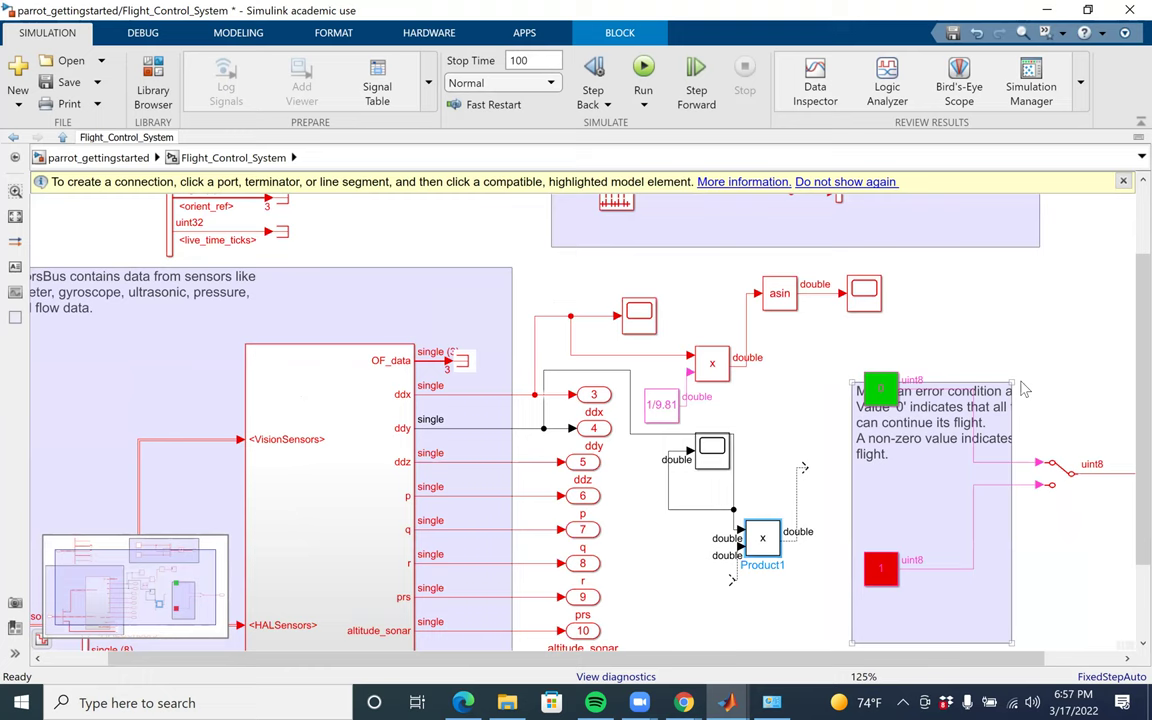
Shrink the error-condition note further and delete the dangling line below Product1
{"action": "mouse_move", "coordinate": [1012, 383]}
{"action": "left_mouse_down"}
{"action": "mouse_move", "coordinate": [957, 483]}
{"action": "mouse_move", "coordinate": [976, 498]}
{"action": "left_mouse_up"}
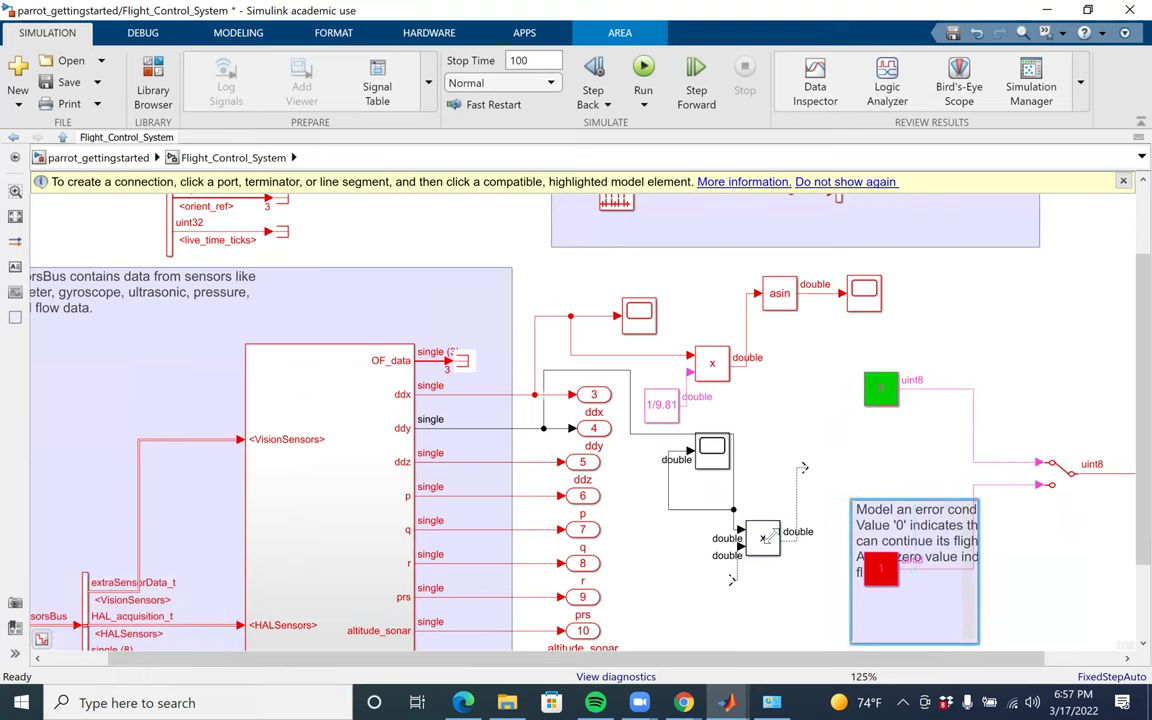
{"action": "left_click", "coordinate": [735, 579]}
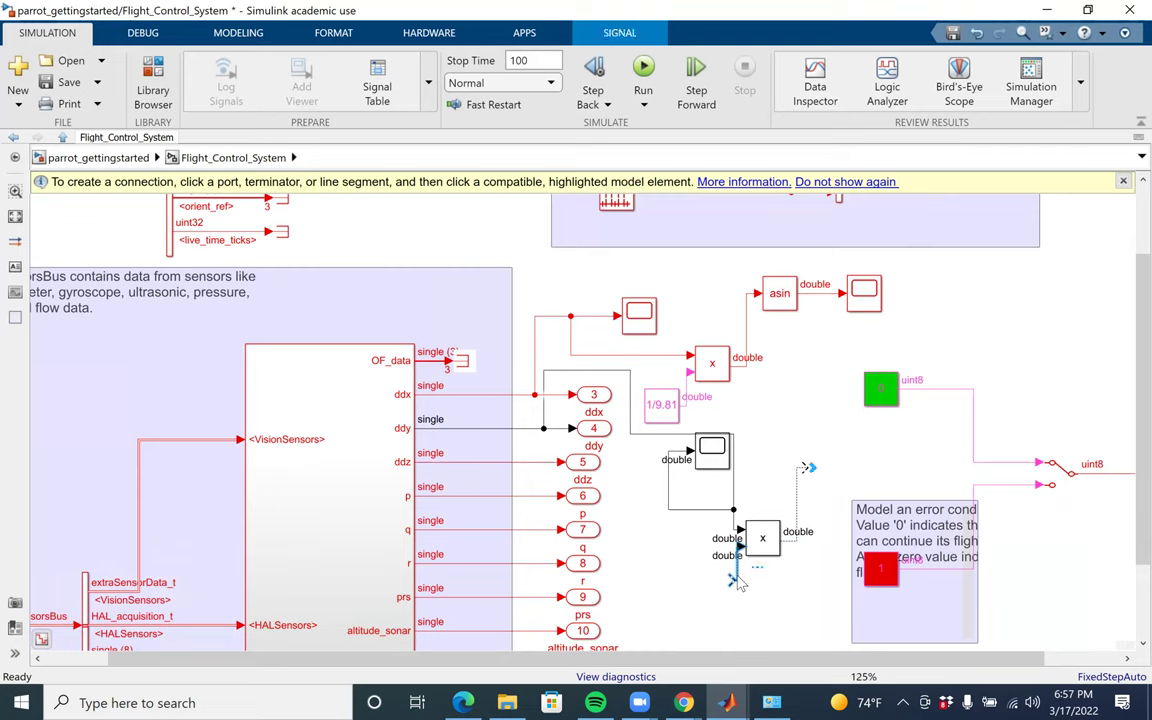
{"action": "key", "text": "Delete"}
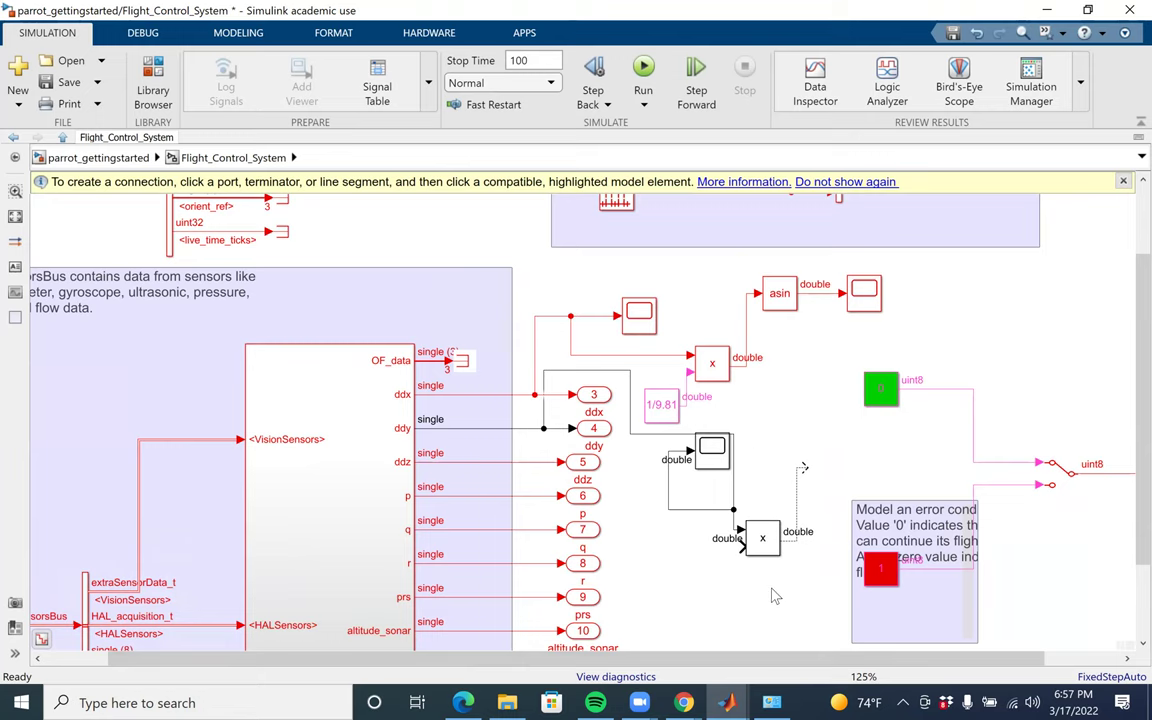
{"action": "scroll", "coordinate": [772, 596], "scroll_direction": "down", "scroll_amount": 2}
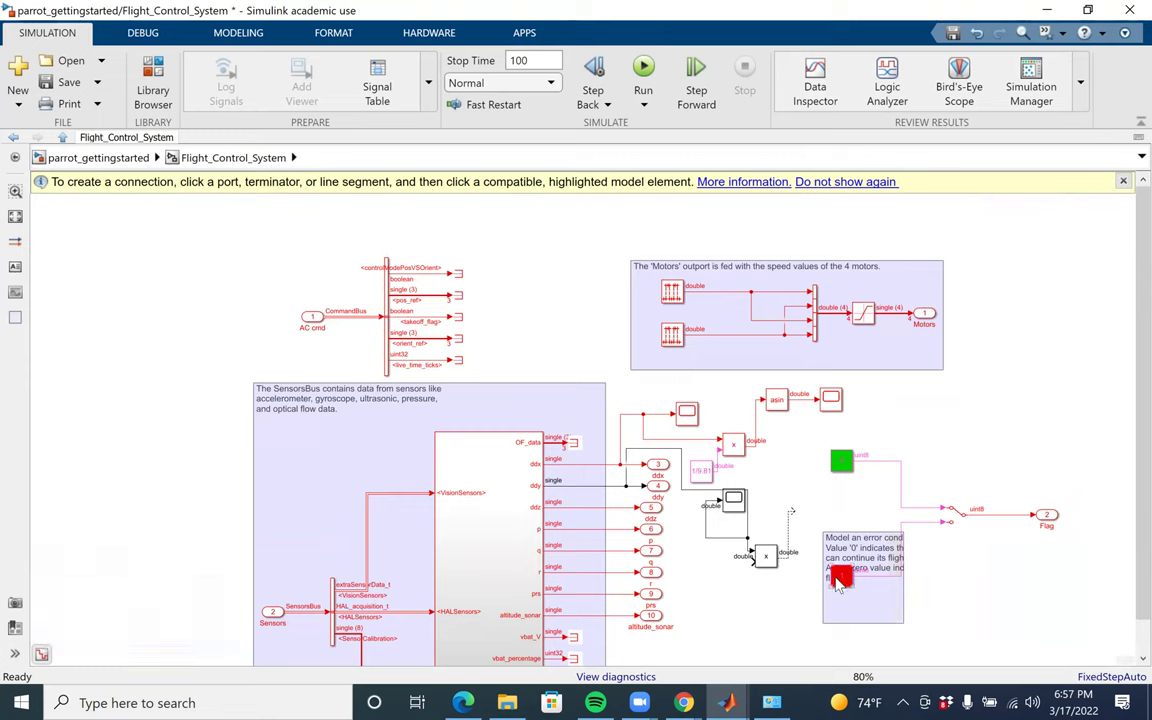
{"action": "left_click_drag", "start_coordinate": [823, 533], "coordinate": [827, 440]}
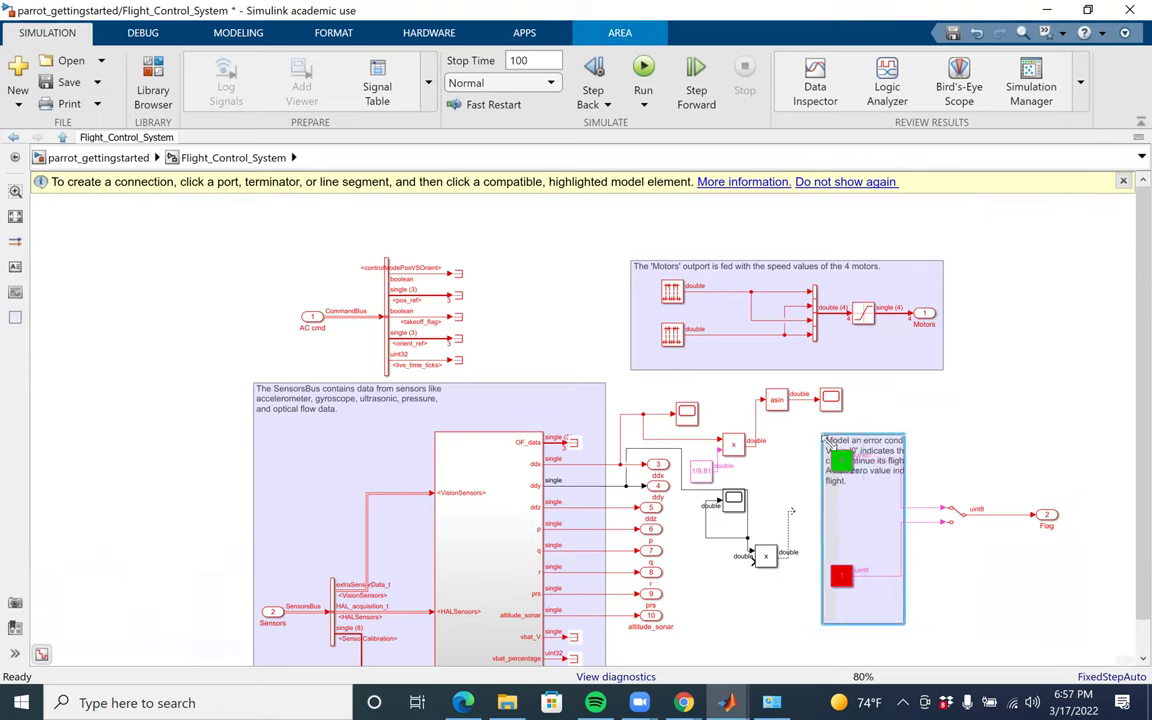
Move Scope2 beside the 1/9.81 constant and zoom out to 100%
{"action": "left_click", "coordinate": [720, 545]}
{"action": "scroll", "coordinate": [720, 545], "scroll_direction": "down", "scroll_amount": 2}
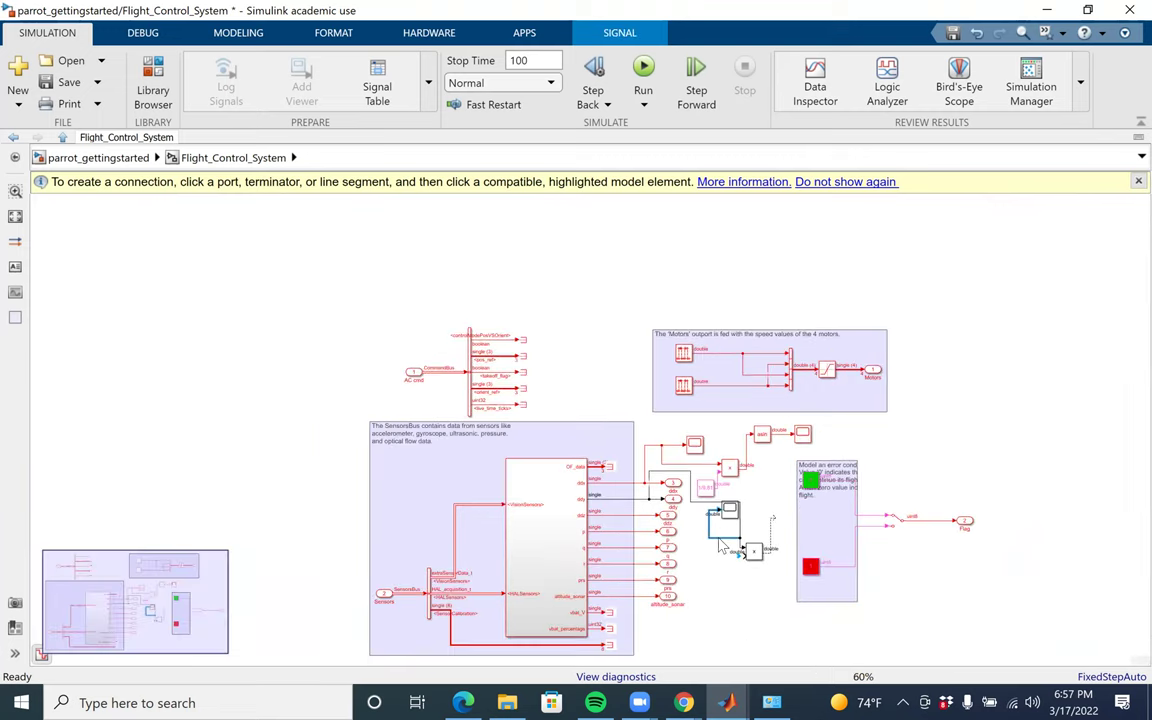
{"action": "left_click", "coordinate": [735, 648]}
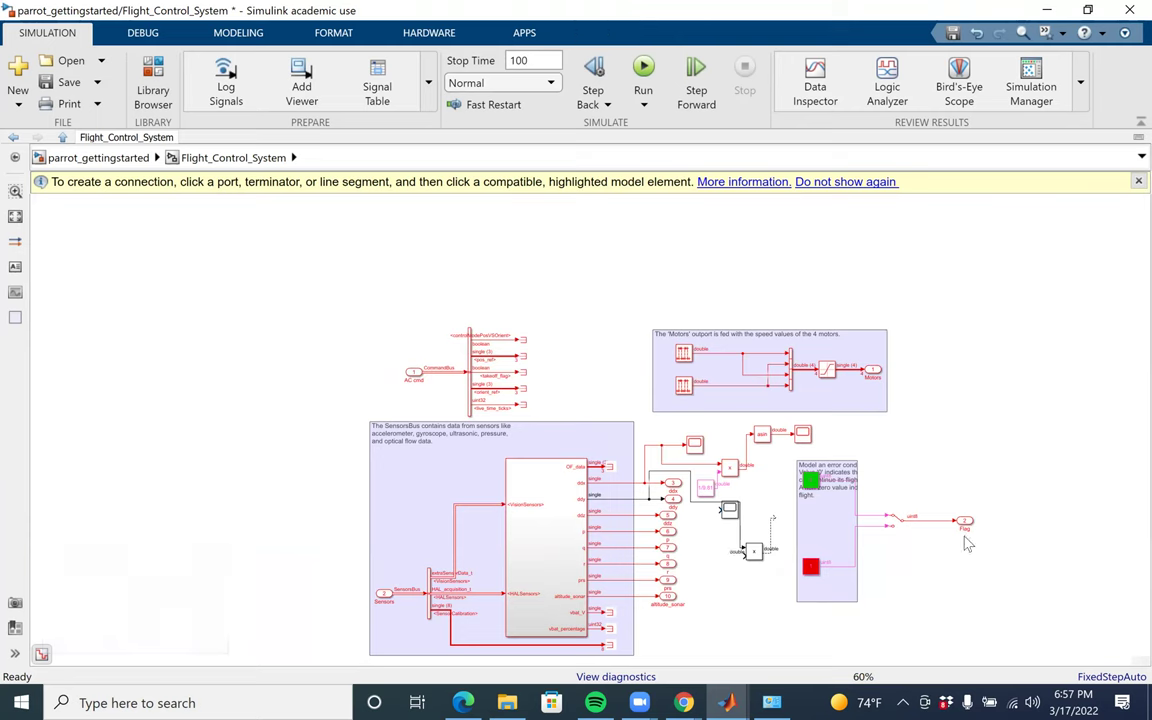
{"action": "scroll", "coordinate": [1013, 585], "scroll_direction": "up", "scroll_amount": 2}
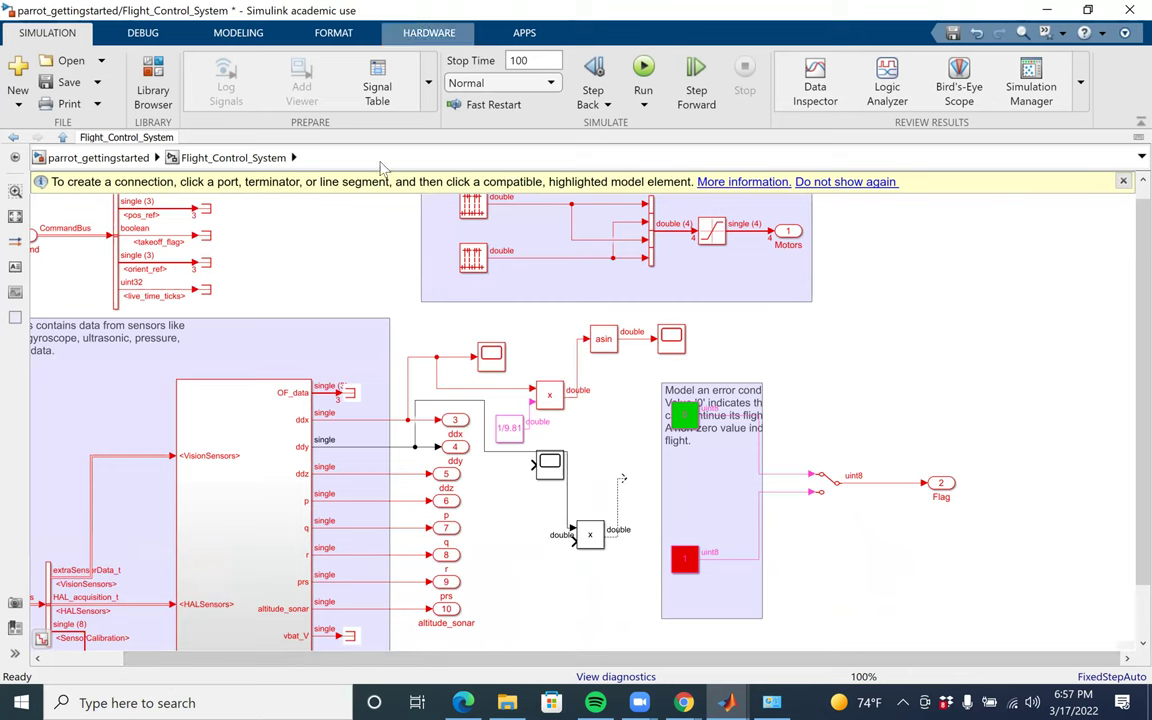
{"action": "scroll", "coordinate": [590, 478], "scroll_direction": "up", "scroll_amount": 2}
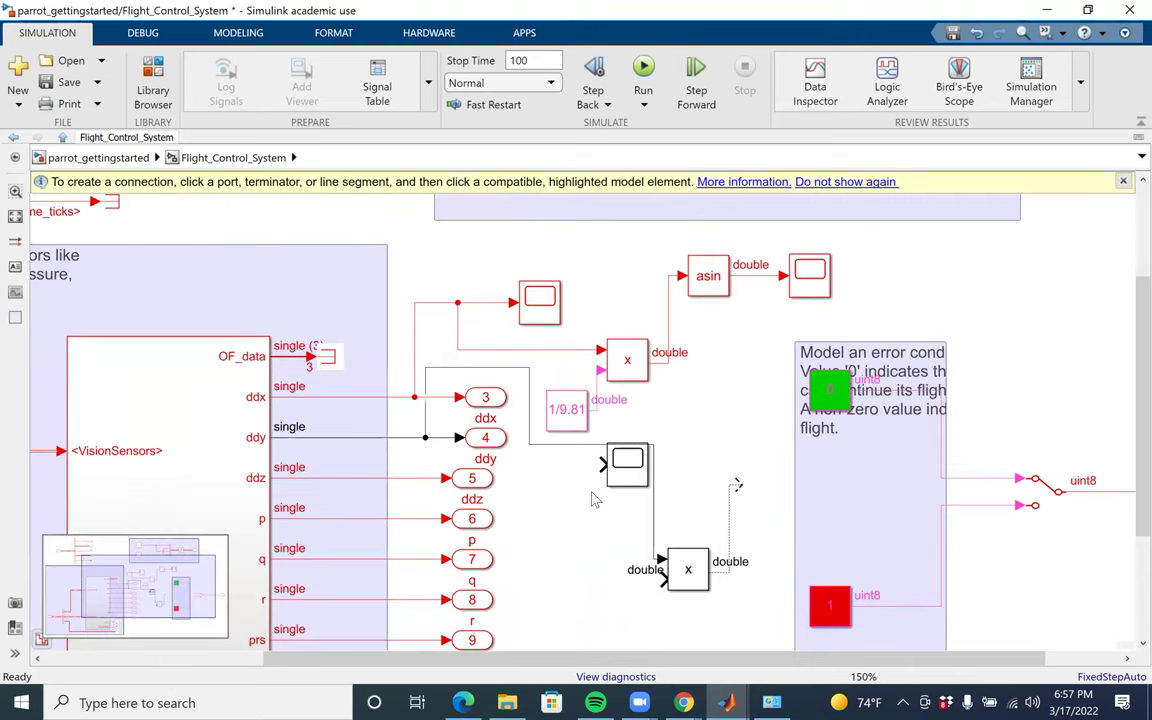
{"action": "scroll", "coordinate": [592, 495], "scroll_direction": "down", "scroll_amount": 1}
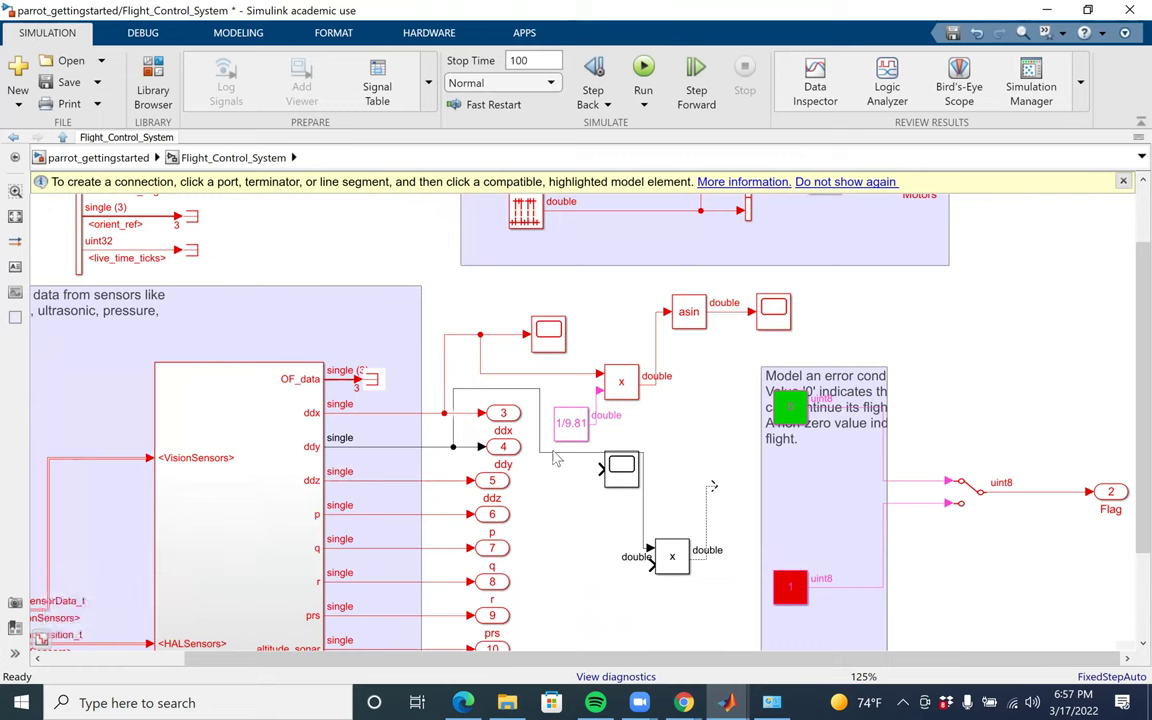
{"action": "left_click_drag", "start_coordinate": [619, 471], "coordinate": [689, 428]}
{"action": "scroll", "coordinate": [689, 428], "scroll_direction": "down", "scroll_amount": 2}
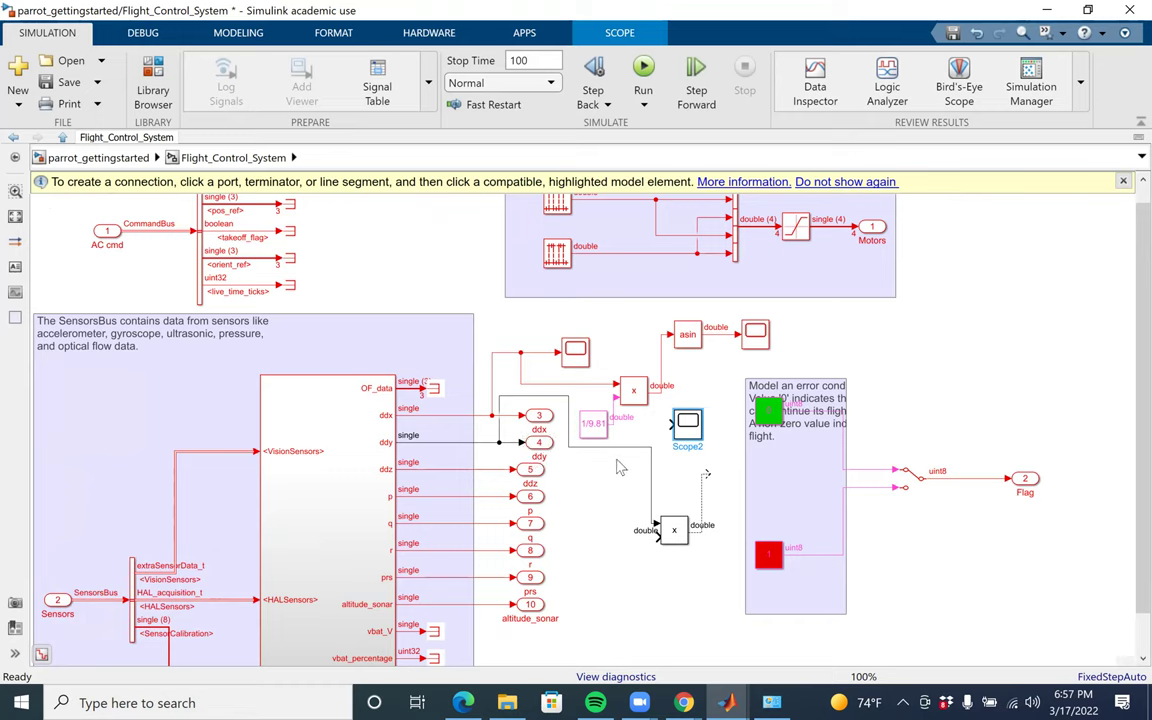
Duplicate the 1/9.81 constant as Constant3 and wire it into Product1's second input
{"action": "left_click", "coordinate": [592, 423]}
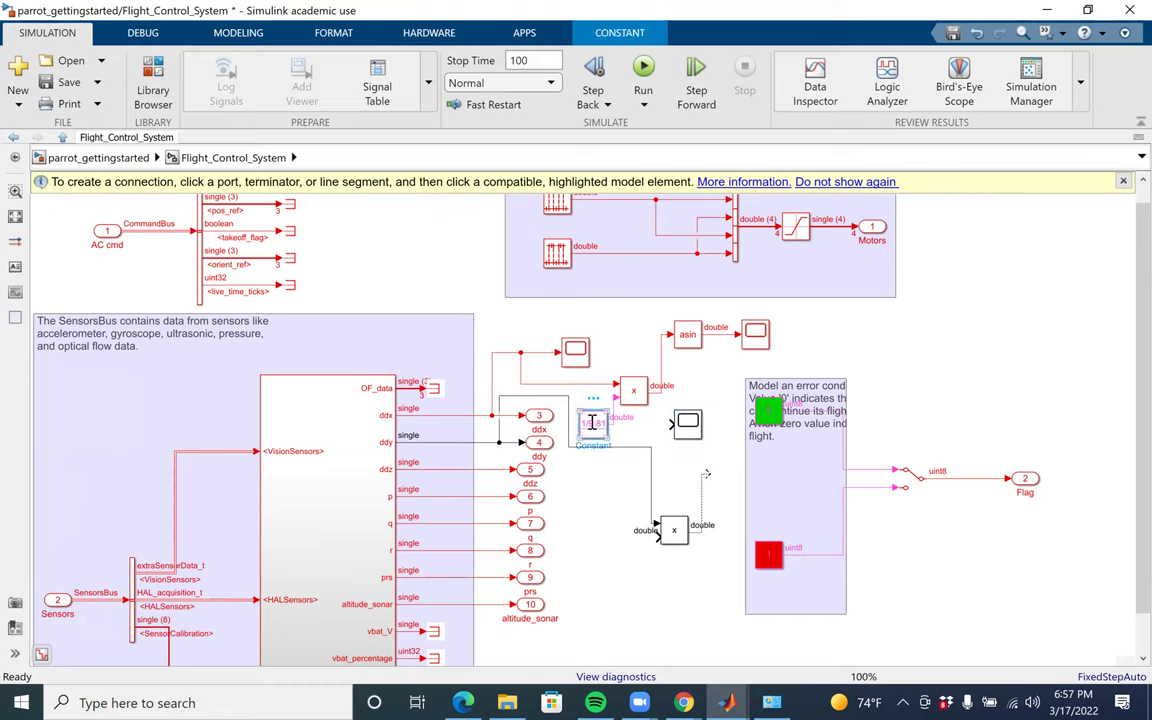
{"action": "right_click", "coordinate": [592, 423]}
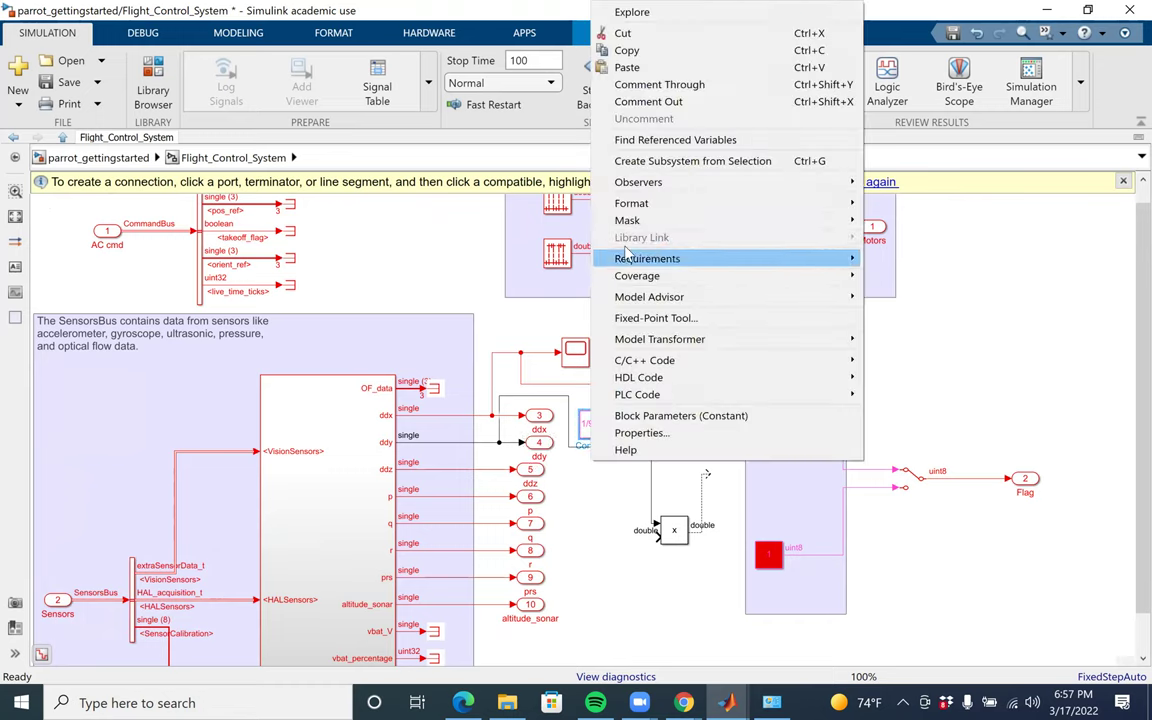
{"action": "left_click", "coordinate": [630, 51]}
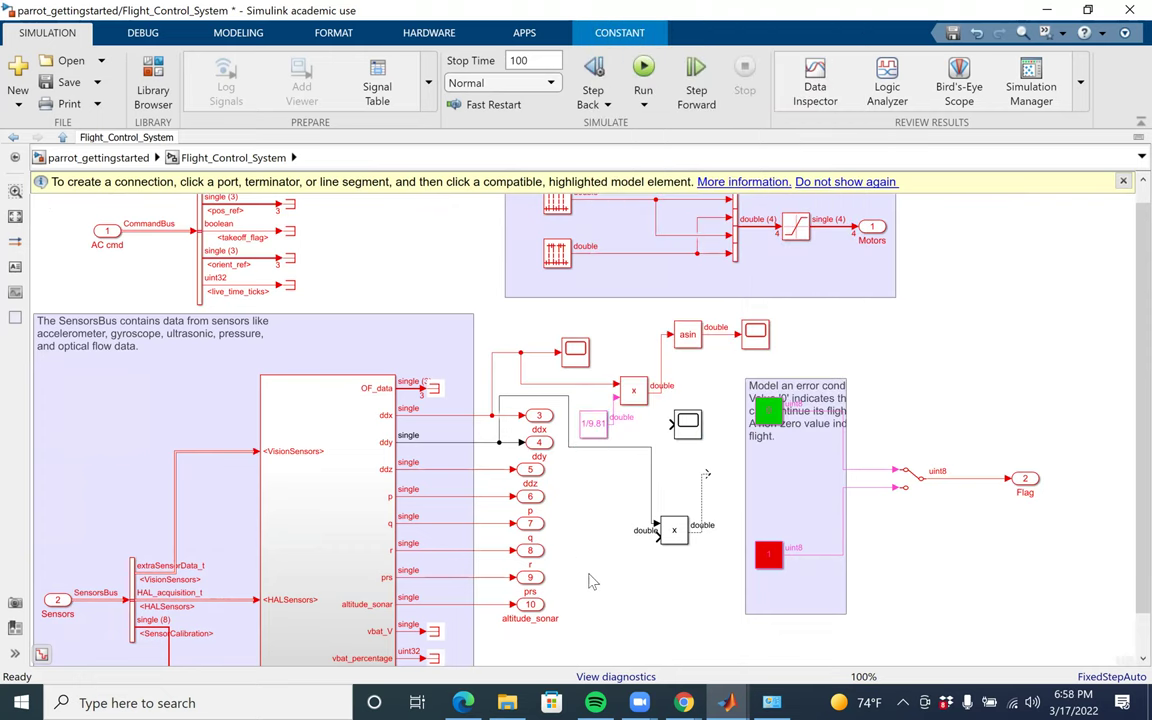
{"action": "left_click", "coordinate": [589, 572]}
{"action": "scroll", "coordinate": [589, 572], "scroll_direction": "up", "scroll_amount": 2}
{"action": "right_click", "coordinate": [587, 335]}
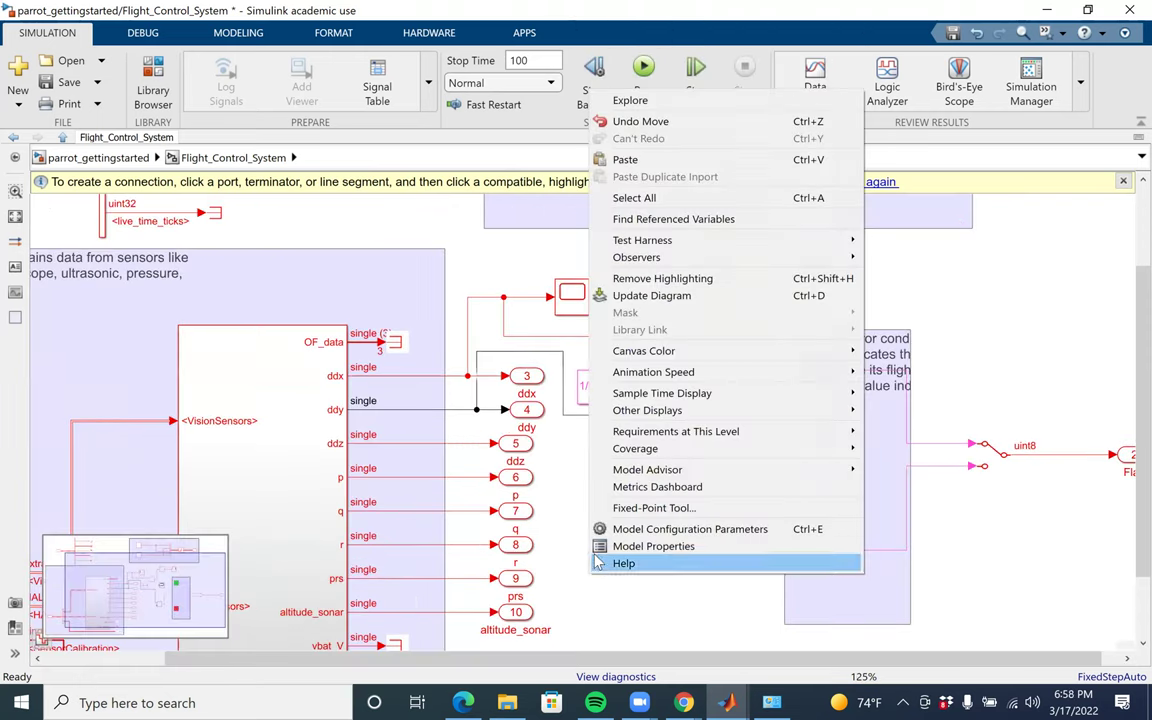
{"action": "left_click", "coordinate": [625, 160]}
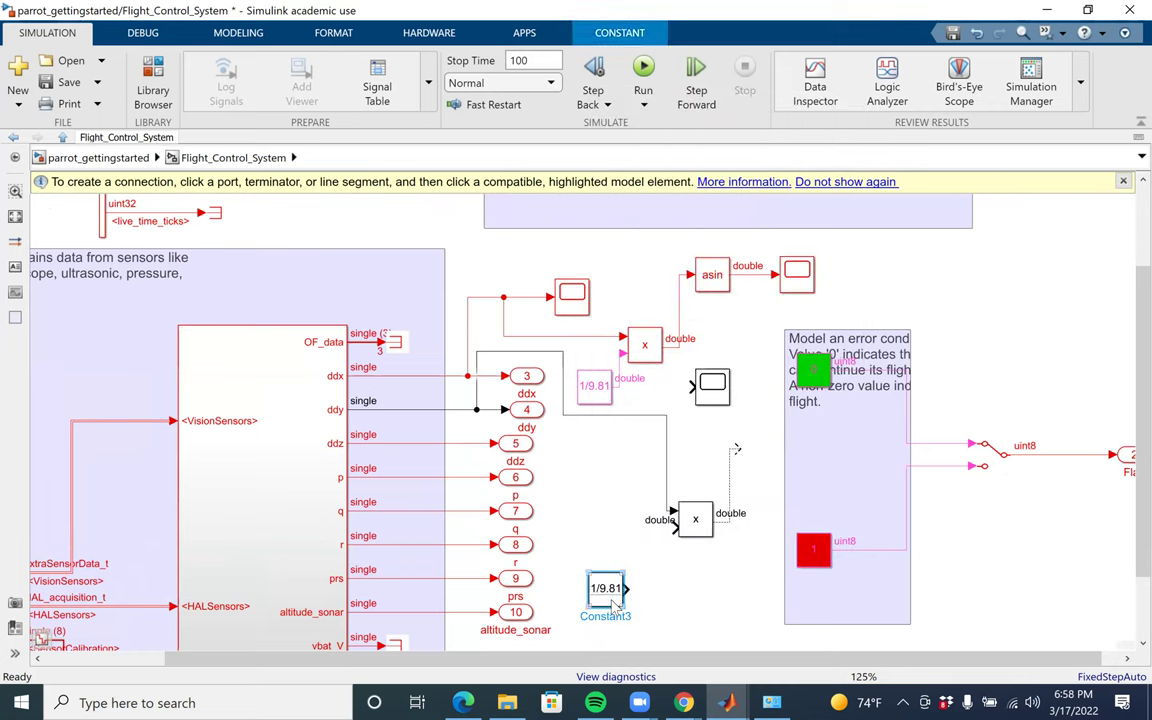
{"action": "left_click_drag", "start_coordinate": [609, 590], "coordinate": [670, 528]}
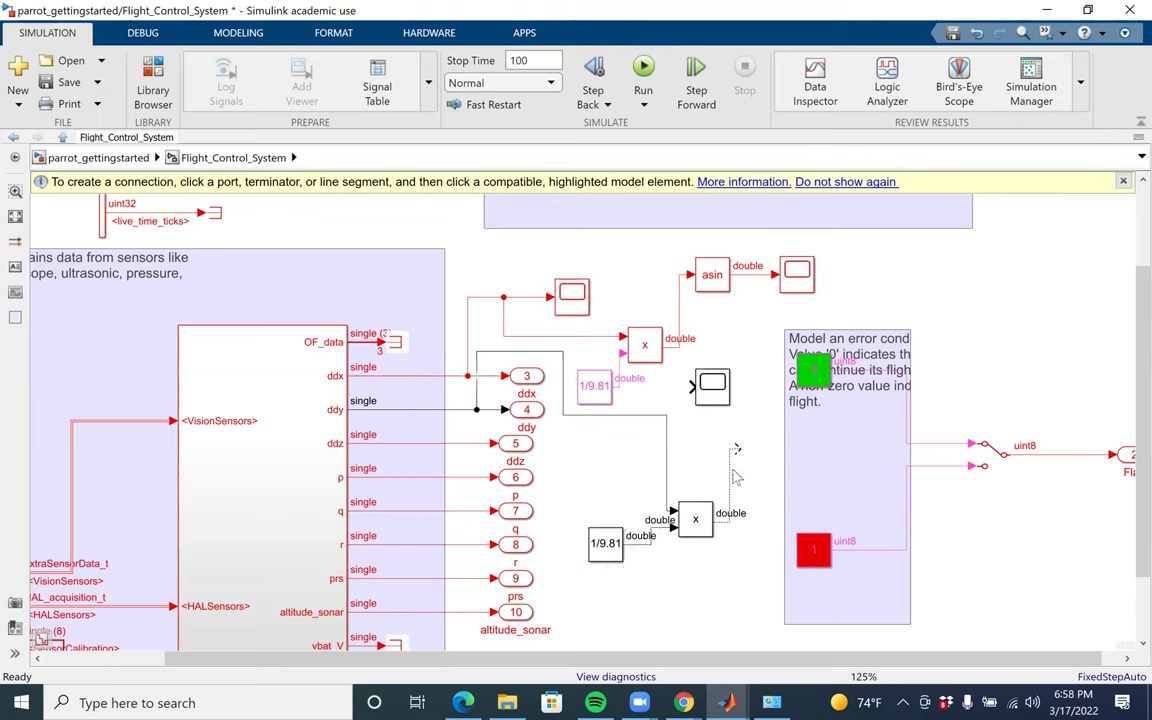
{"action": "left_click_drag", "start_coordinate": [735, 446], "coordinate": [740, 511]}
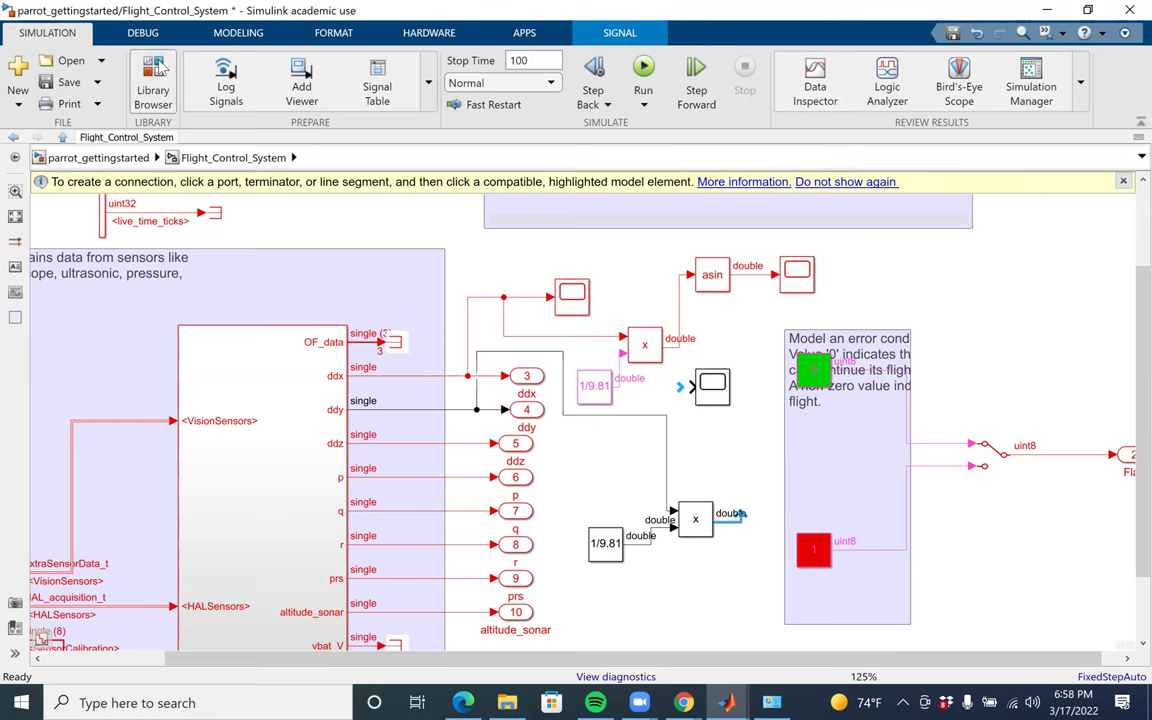
Drag a Product block from the Library Browser's Math Operations into the model below Product1
{"action": "left_click", "coordinate": [153, 90]}
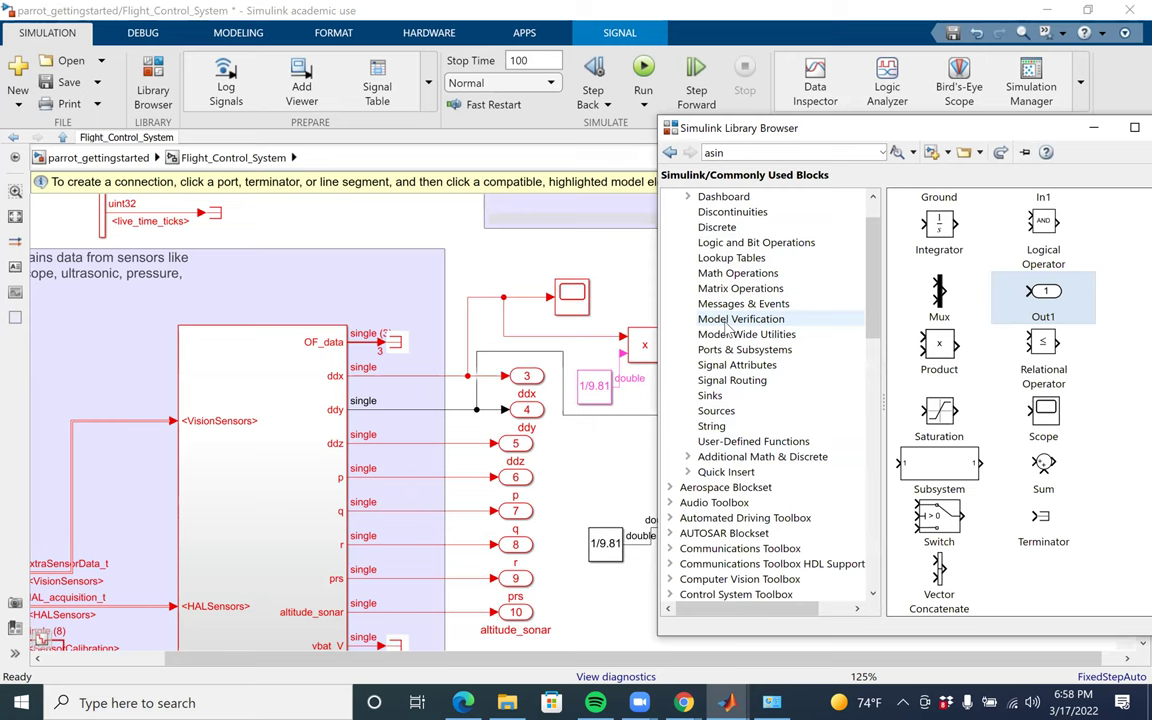
{"action": "scroll", "coordinate": [727, 326], "scroll_direction": "up", "scroll_amount": 1}
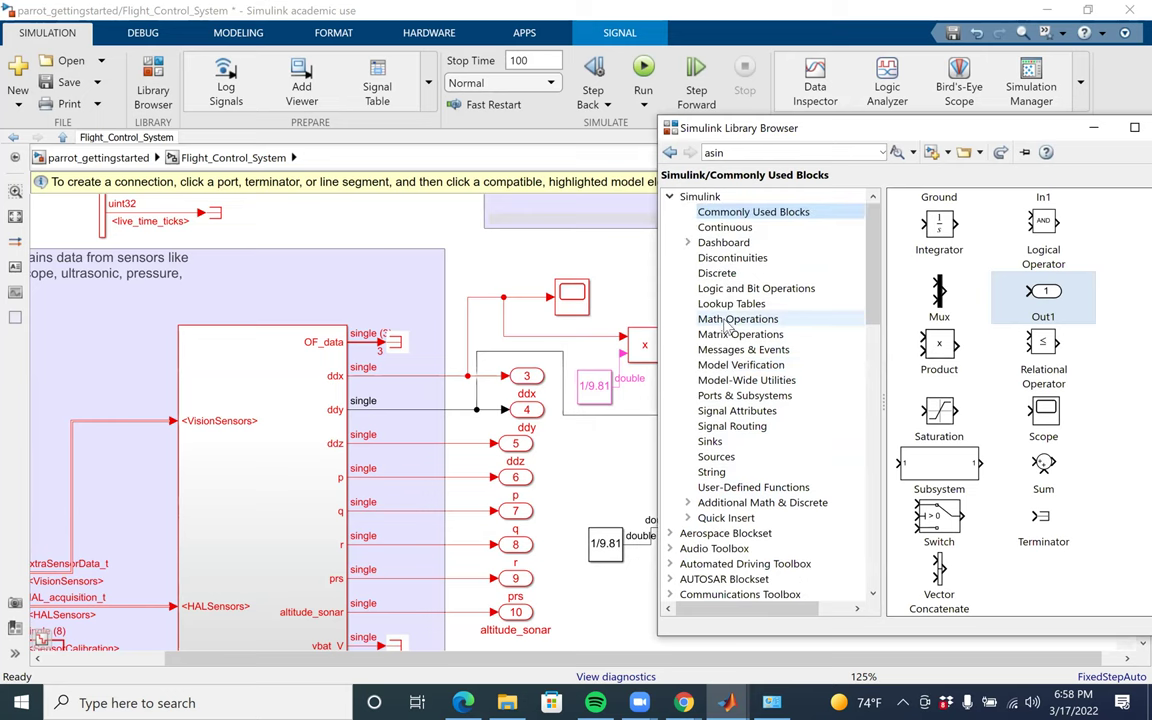
{"action": "left_click", "coordinate": [722, 320]}
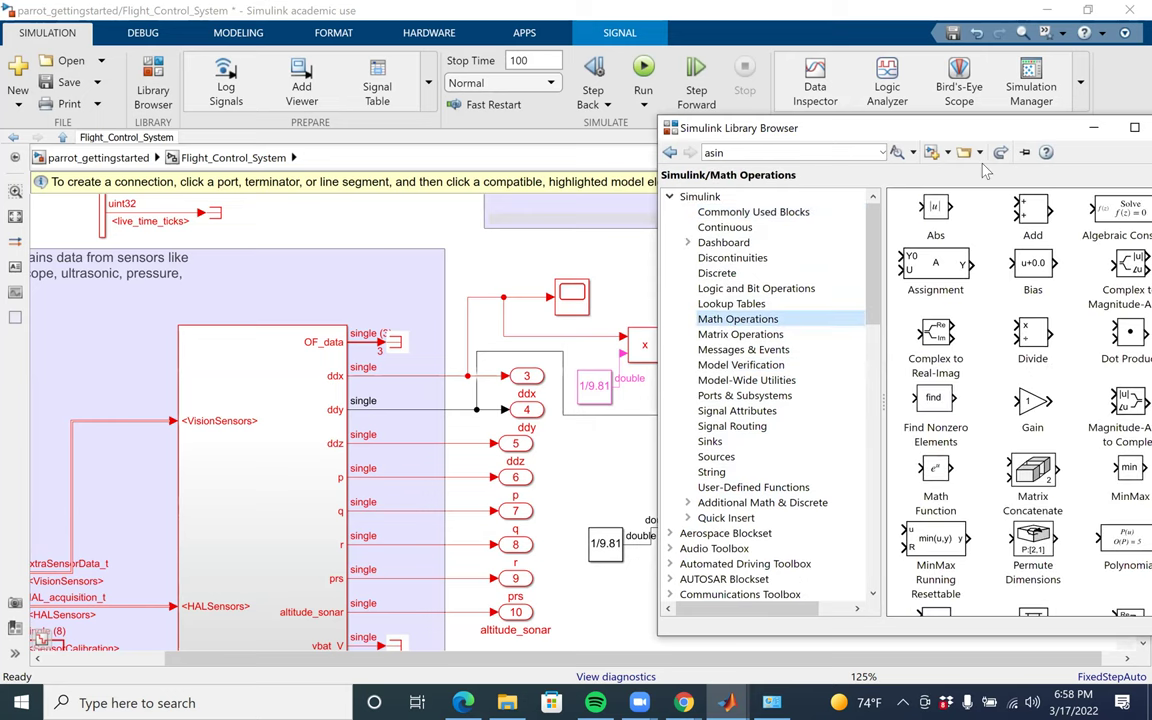
{"action": "left_click_drag", "start_coordinate": [843, 140], "coordinate": [719, 129]}
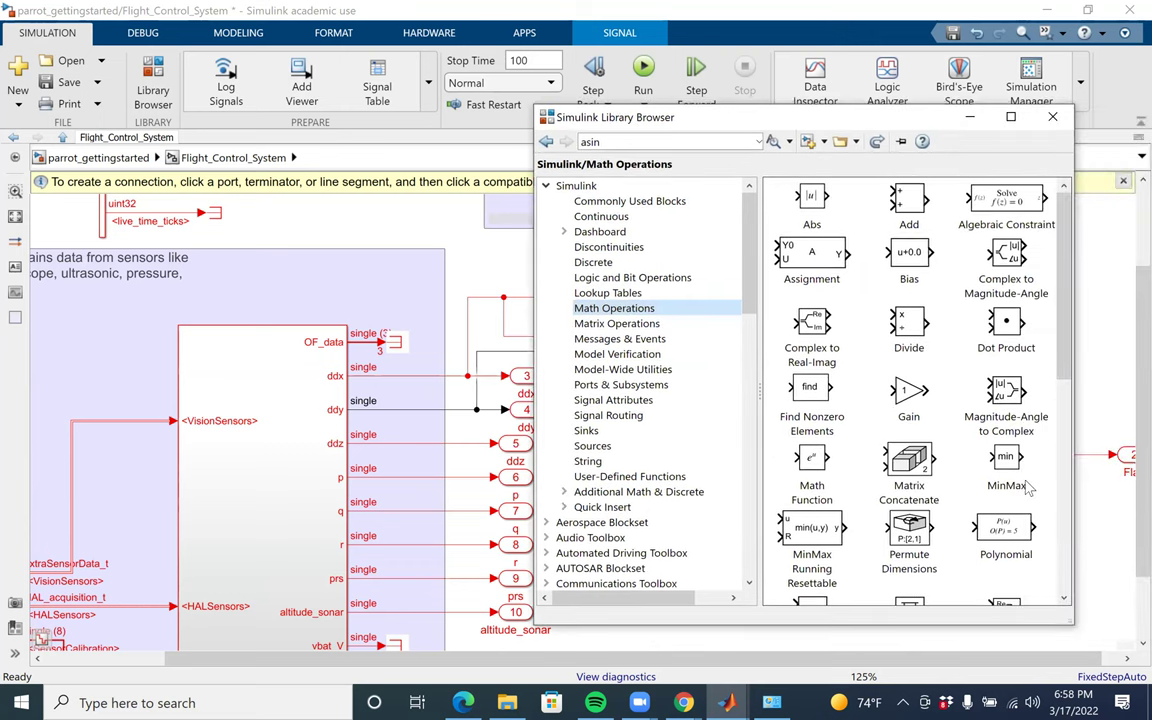
{"action": "scroll", "coordinate": [1029, 487], "scroll_direction": "down", "scroll_amount": 8}
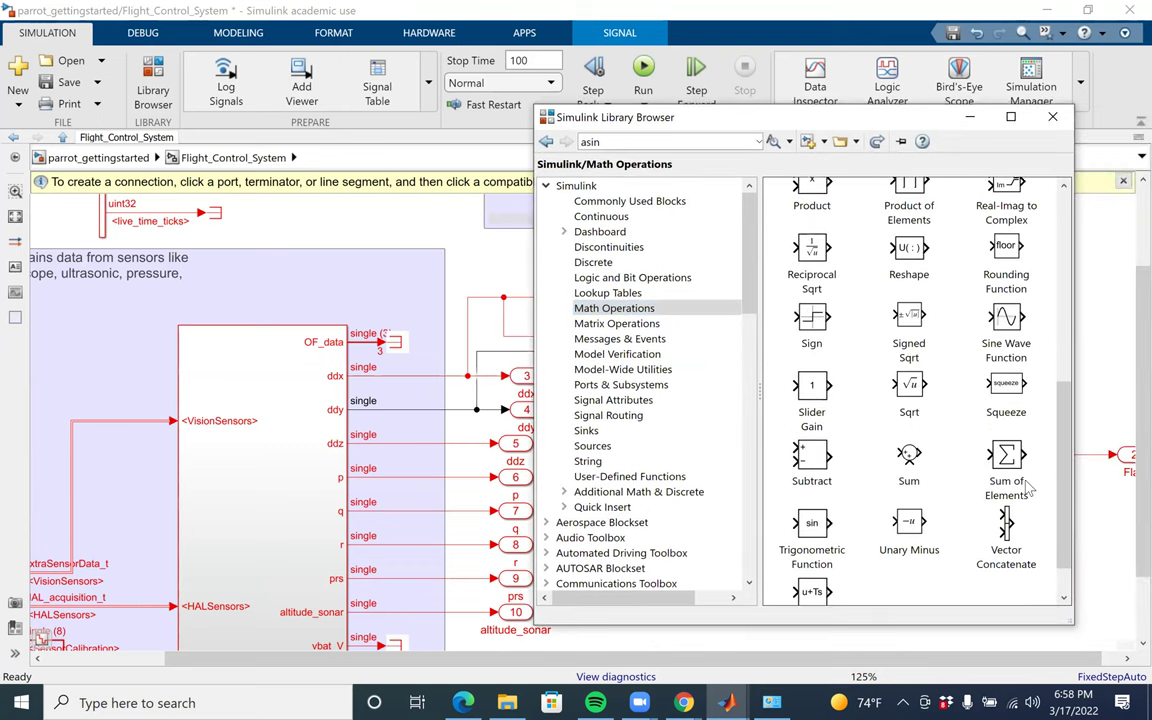
{"action": "scroll", "coordinate": [1026, 485], "scroll_direction": "up", "scroll_amount": 3}
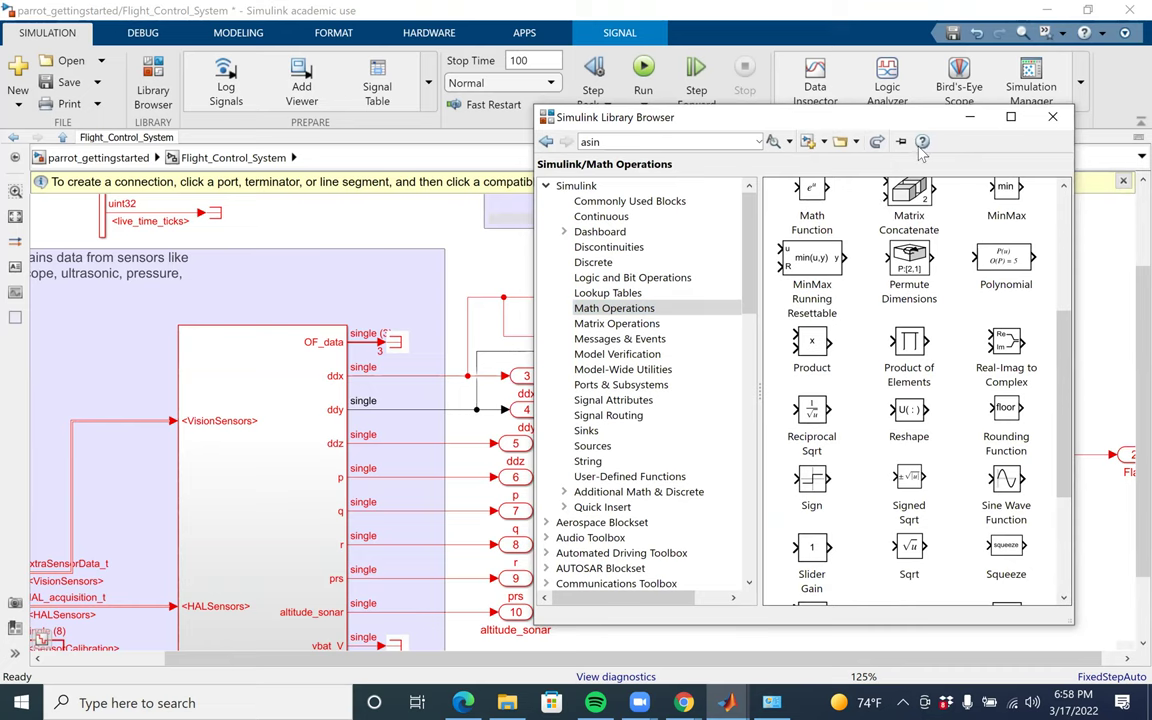
{"action": "left_click_drag", "start_coordinate": [857, 126], "coordinate": [931, 146]}
{"action": "scroll", "coordinate": [910, 325], "scroll_direction": "up", "scroll_amount": 4}
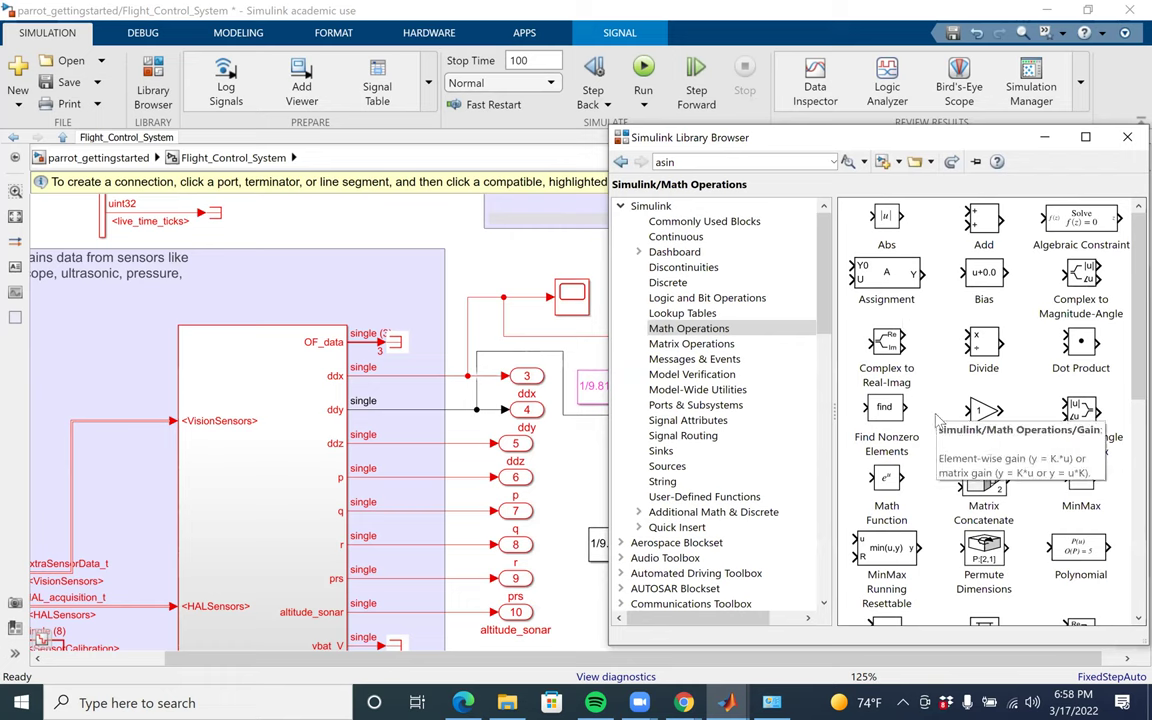
{"action": "scroll", "coordinate": [937, 421], "scroll_direction": "down", "scroll_amount": 1}
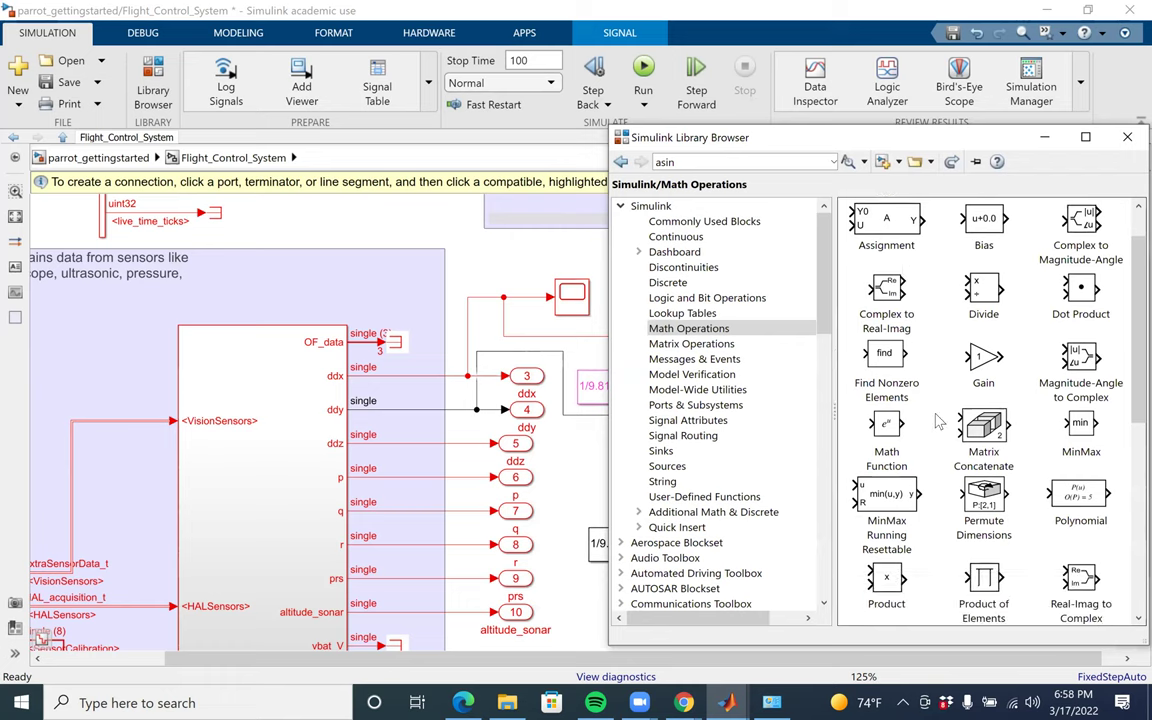
{"action": "scroll", "coordinate": [937, 421], "scroll_direction": "down", "scroll_amount": 1}
{"action": "left_click_drag", "start_coordinate": [886, 552], "coordinate": [573, 594]}
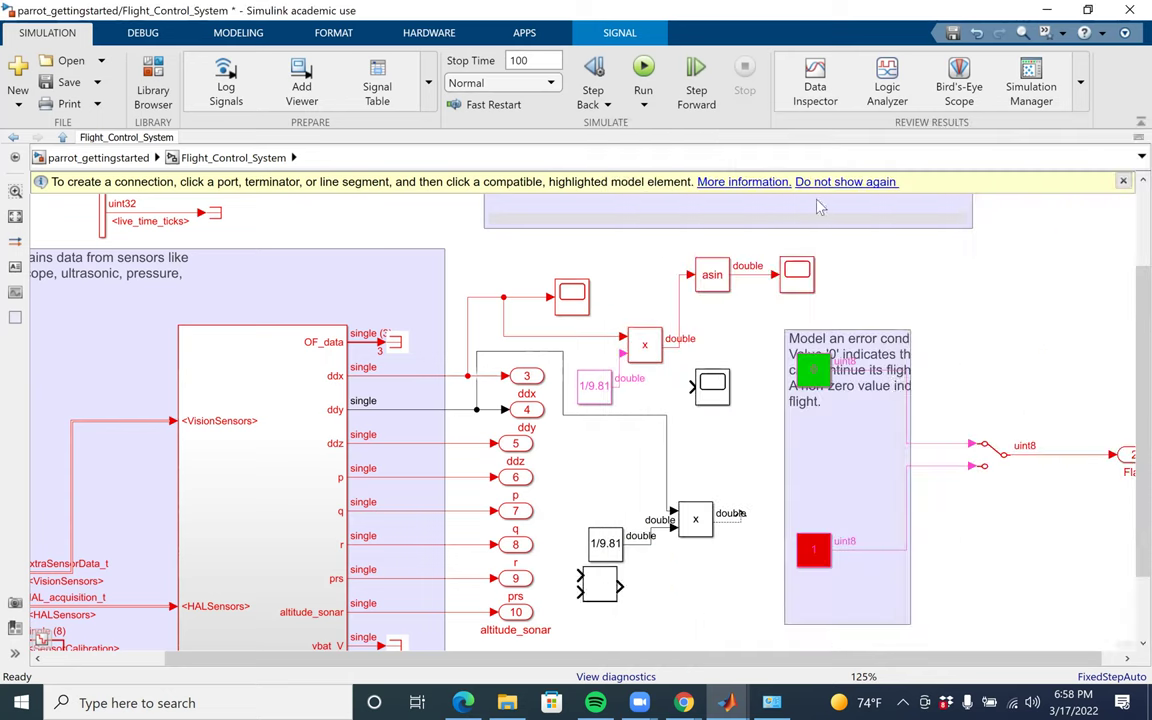
{"action": "left_click_drag", "start_coordinate": [584, 584], "coordinate": [748, 591]}
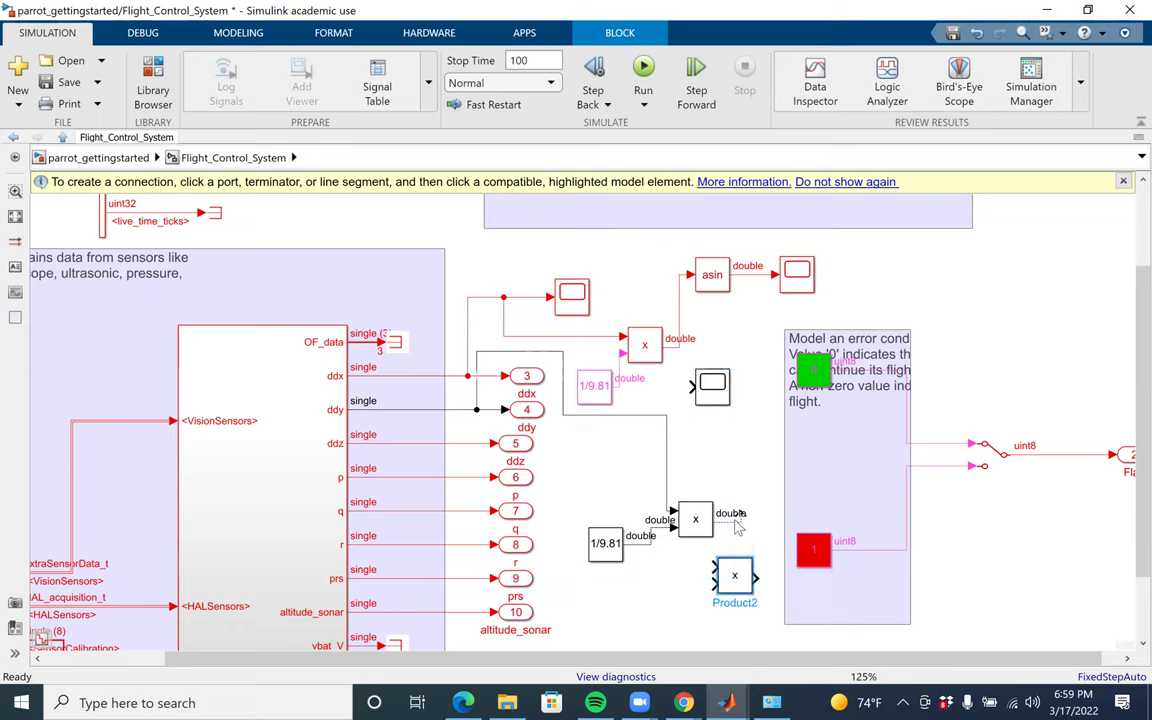
Wire Product1's output into the first input of Product2
{"action": "left_click", "coordinate": [736, 528]}
{"action": "left_click_drag", "start_coordinate": [733, 532], "coordinate": [718, 568]}
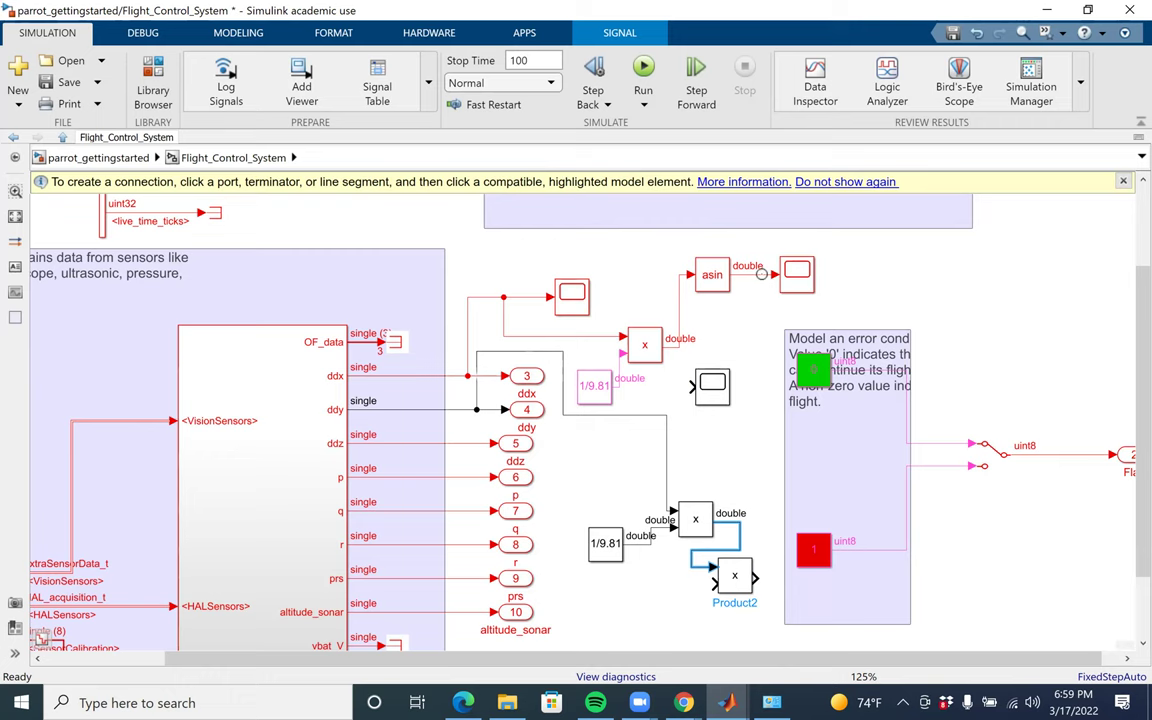
{"action": "scroll", "coordinate": [761, 274], "scroll_direction": "down", "scroll_amount": 3}
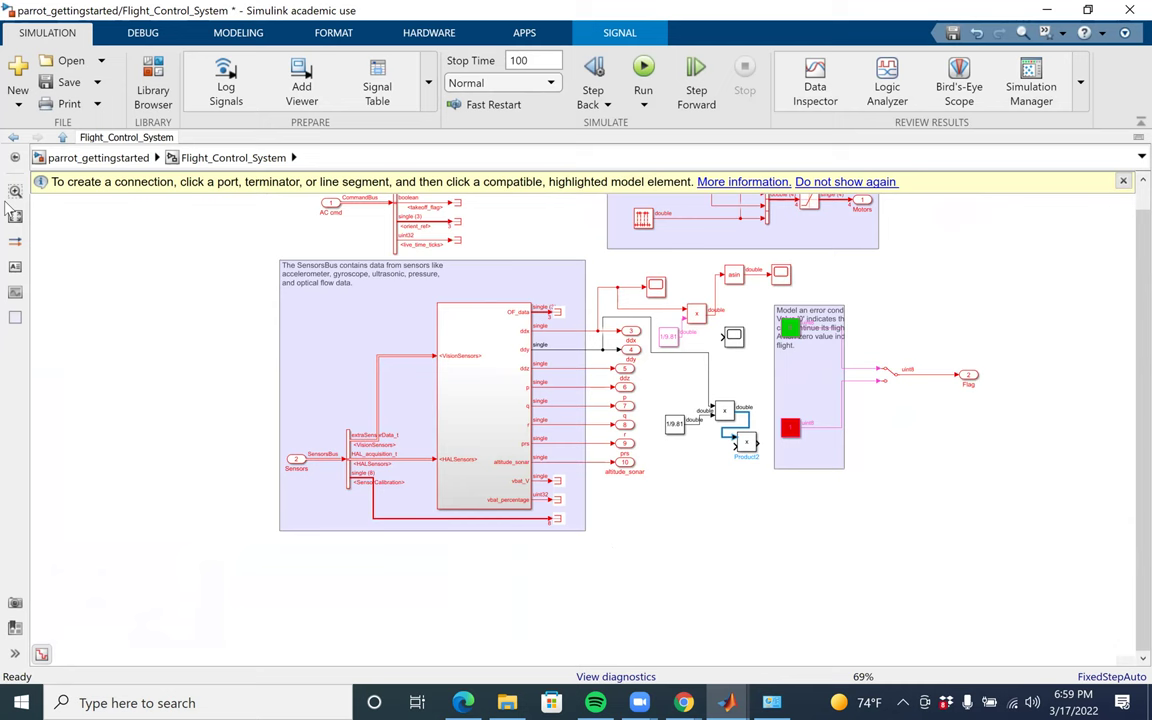
{"action": "left_click", "coordinate": [153, 88]}
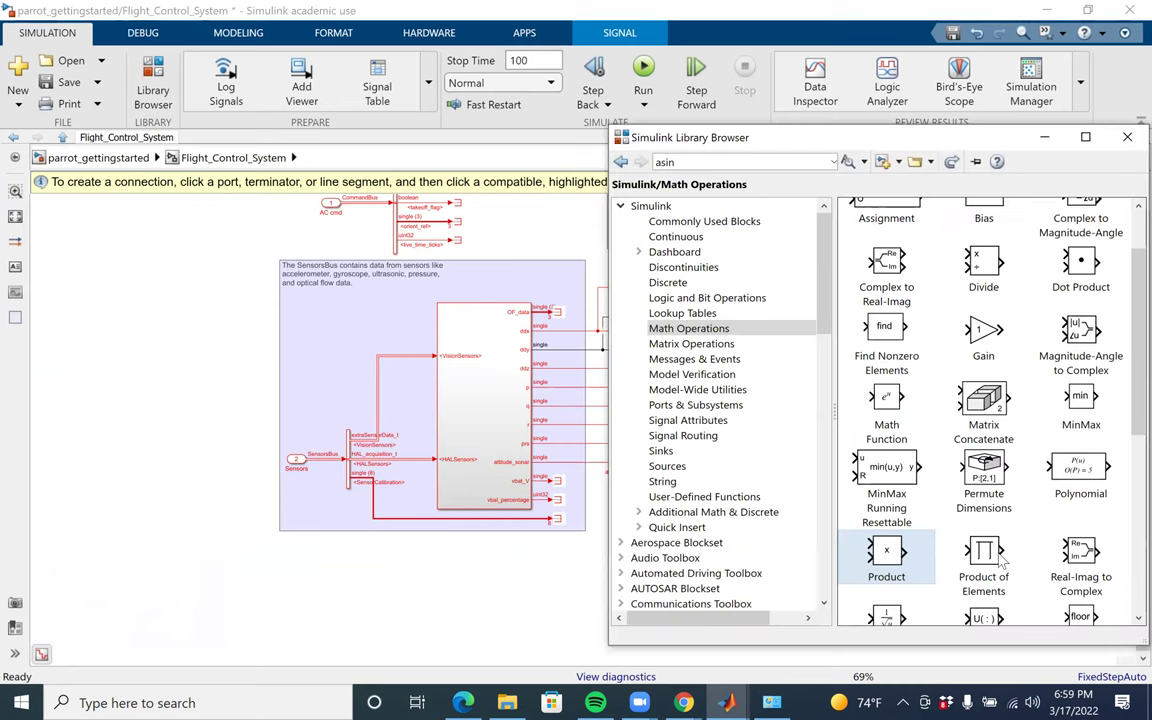
Search the library for 'cos' and place a Trigonometric Function block below the sensors area
{"action": "scroll", "coordinate": [733, 244], "scroll_direction": "right", "scroll_amount": 2}
{"action": "left_click", "coordinate": [703, 160]}
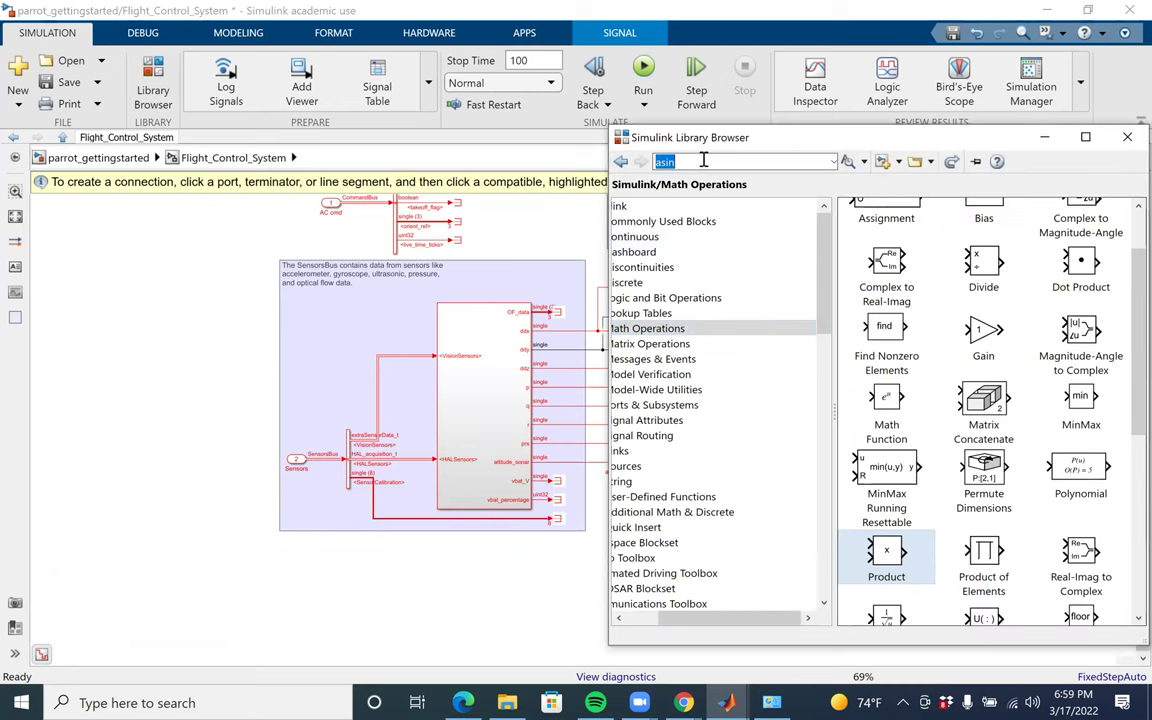
{"action": "type", "text": "cos"}
{"action": "key", "text": "Return"}
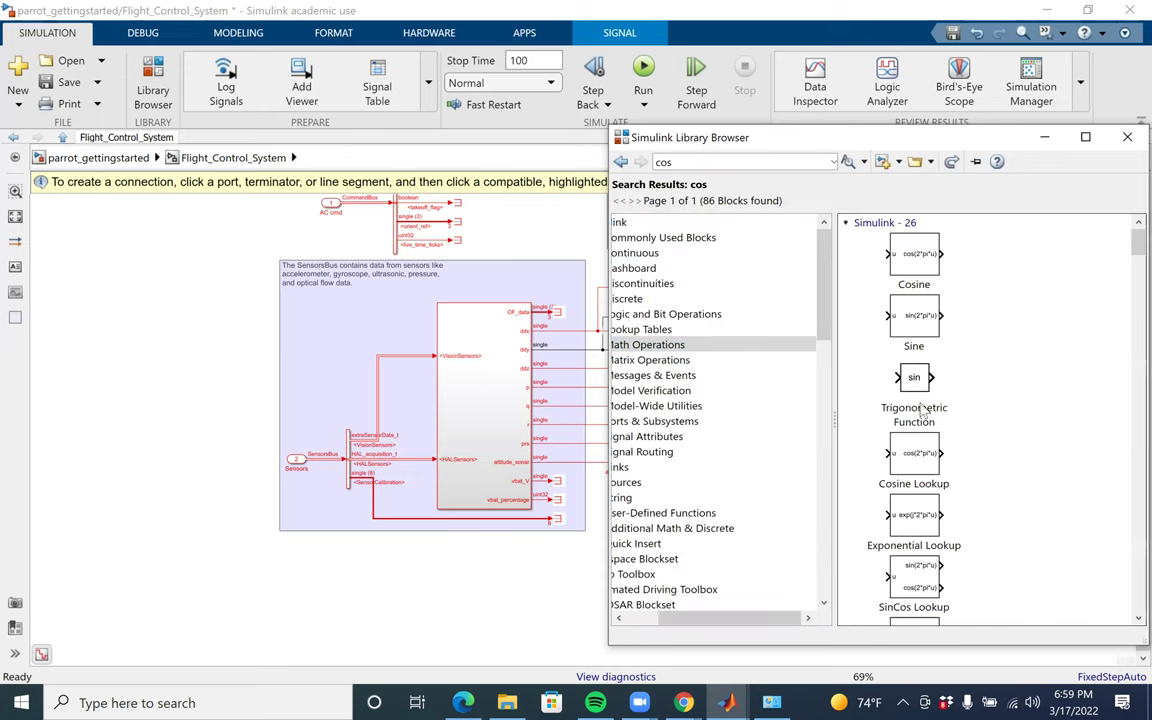
{"action": "scroll", "coordinate": [990, 425], "scroll_direction": "down", "scroll_amount": 2}
{"action": "scroll", "coordinate": [950, 405], "scroll_direction": "up", "scroll_amount": 2}
{"action": "left_click", "coordinate": [918, 388]}
{"action": "left_click_drag", "start_coordinate": [918, 390], "coordinate": [559, 566]}
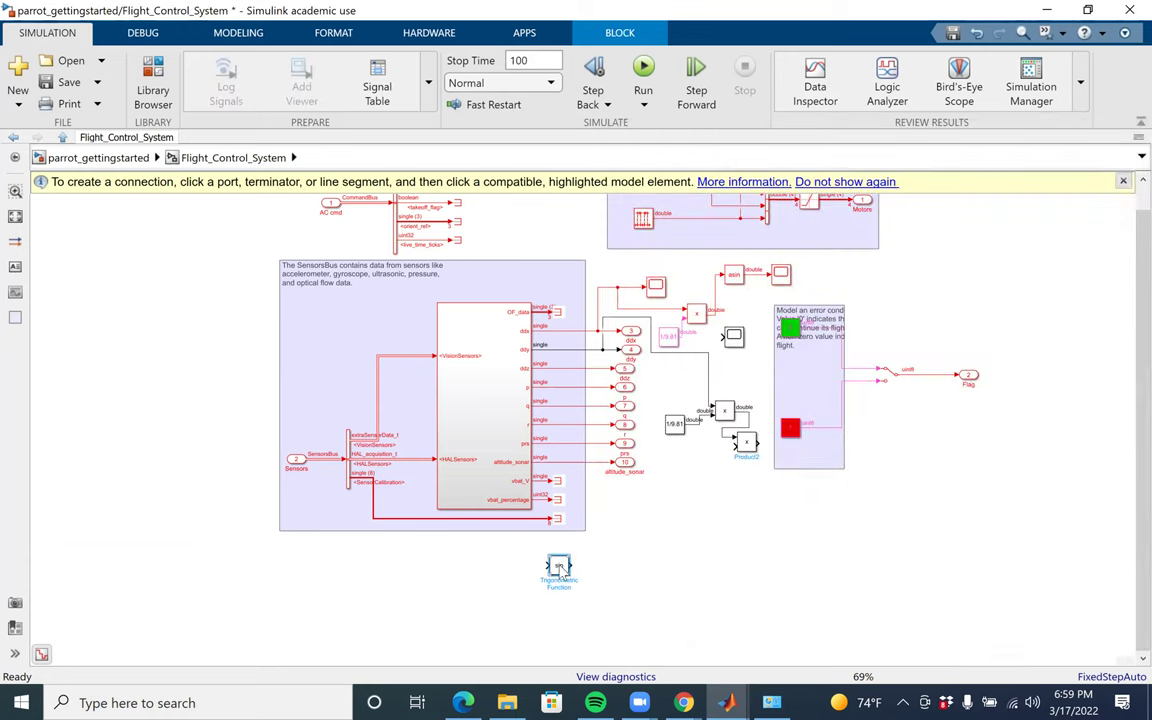
Switch the Trigonometric Function block to cos and move it beside the asin output's Scope
{"action": "double_click", "coordinate": [559, 566]}
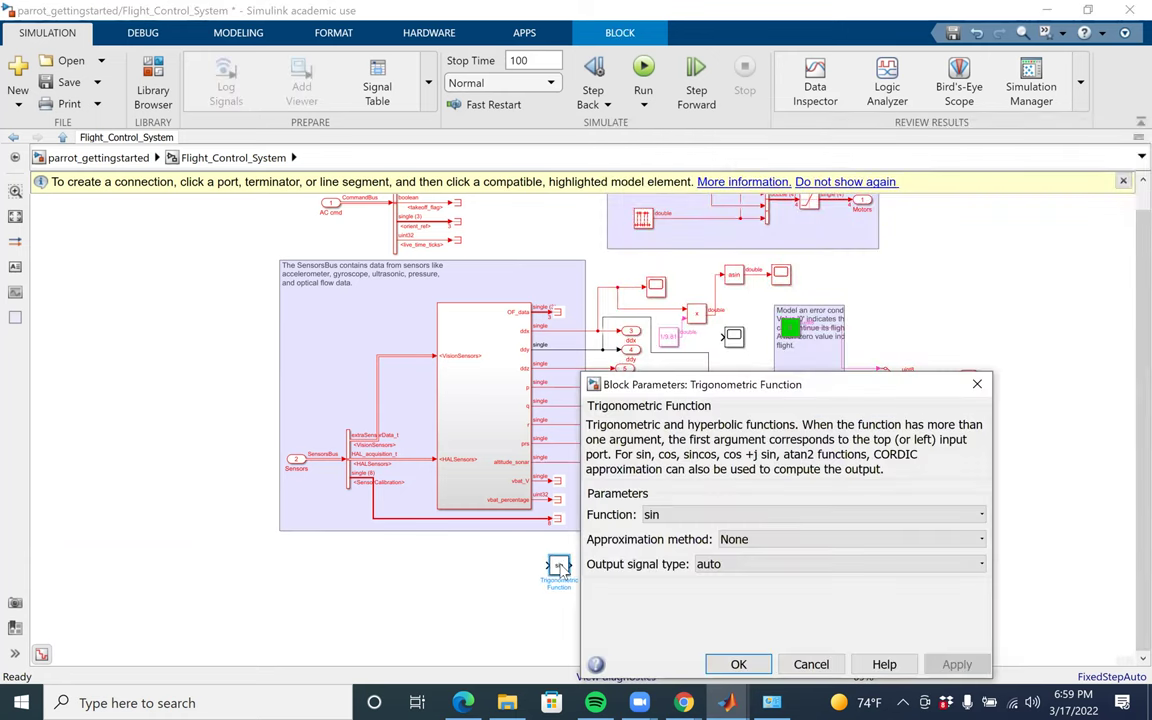
{"action": "left_click", "coordinate": [699, 517]}
{"action": "left_click", "coordinate": [693, 306]}
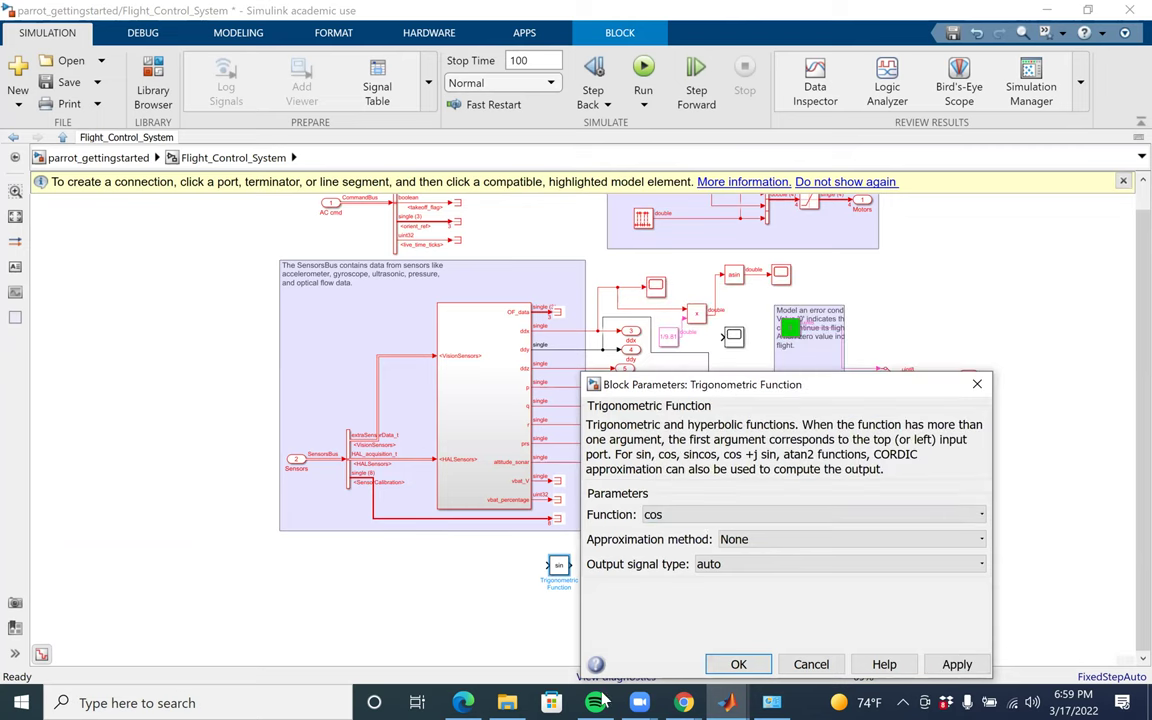
{"action": "left_click", "coordinate": [738, 664]}
{"action": "left_click_drag", "start_coordinate": [559, 568], "coordinate": [880, 293]}
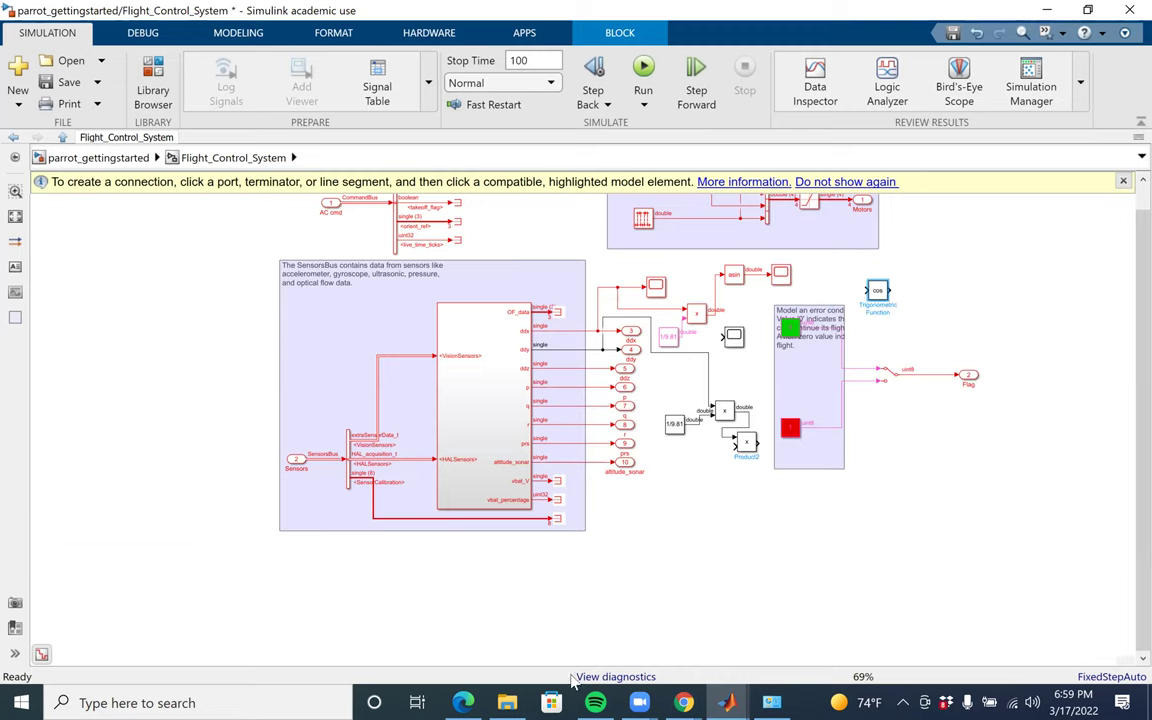
Connect the asin output to the cos input and route the cos output line down toward Product2
{"action": "scroll", "coordinate": [544, 411], "scroll_direction": "up", "scroll_amount": 1}
{"action": "left_click_drag", "start_coordinate": [912, 268], "coordinate": [780, 251]}
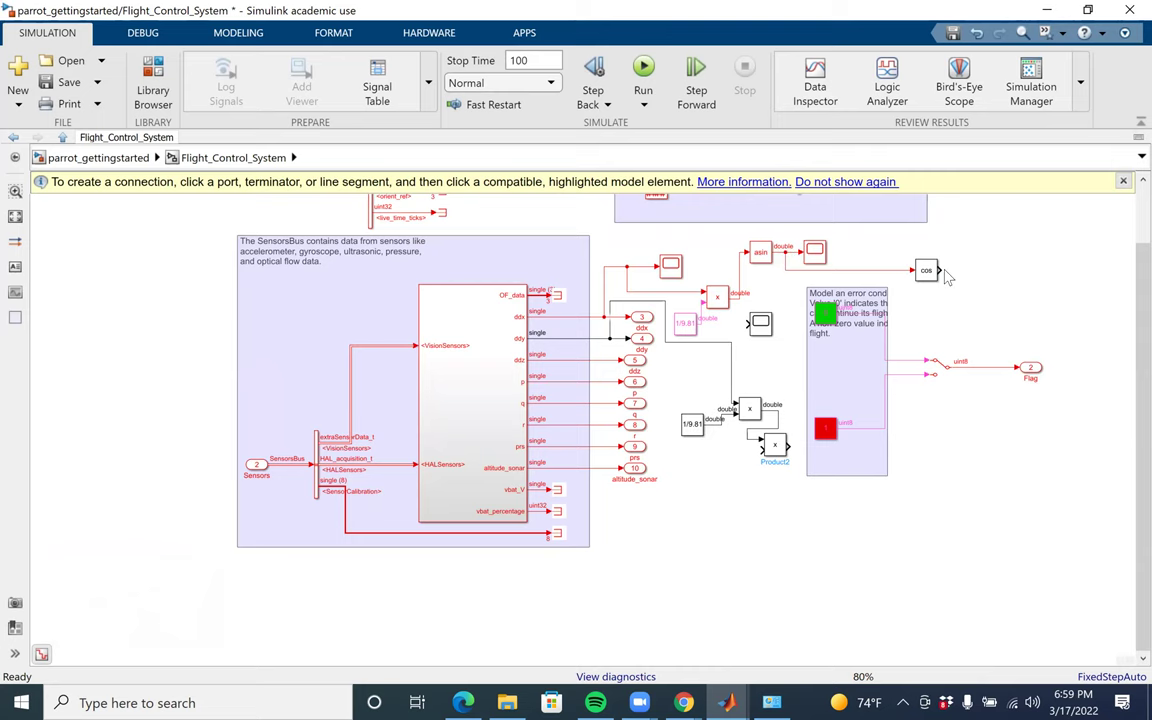
{"action": "left_click_drag", "start_coordinate": [940, 268], "coordinate": [702, 495]}
{"action": "scroll", "coordinate": [926, 337], "scroll_direction": "up", "scroll_amount": 1}
{"action": "scroll", "coordinate": [694, 496], "scroll_direction": "up", "scroll_amount": 1}
{"action": "scroll", "coordinate": [695, 496], "scroll_direction": "up", "scroll_amount": 1}
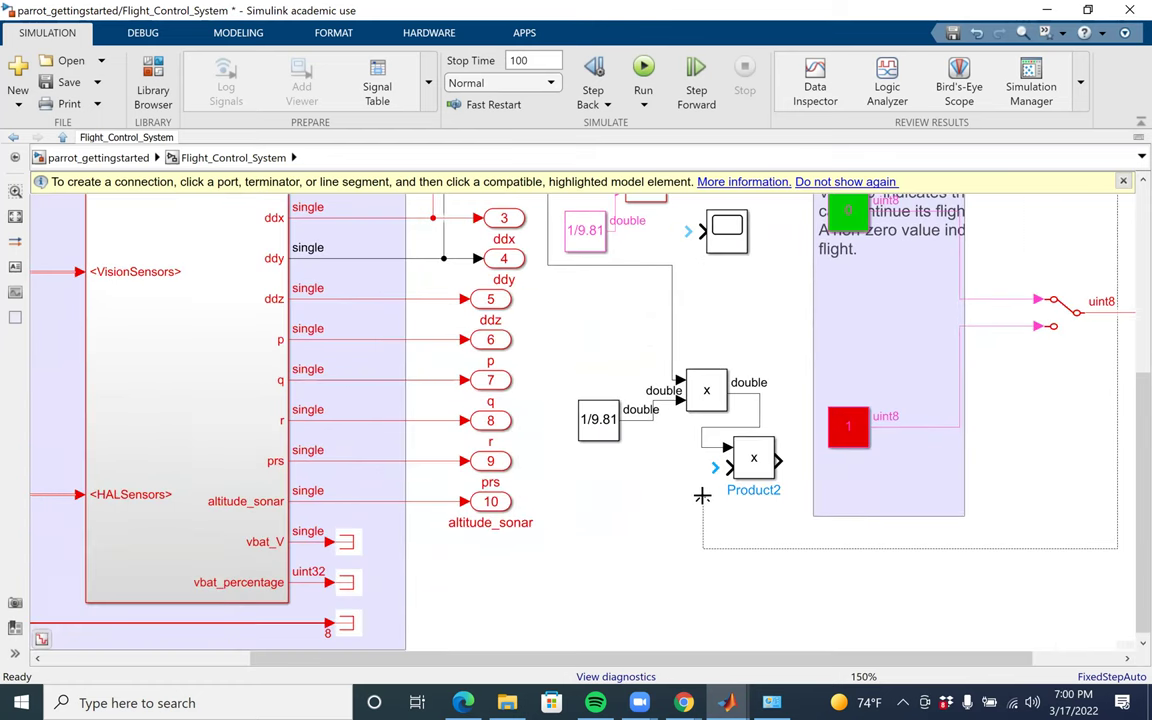
{"action": "left_click_drag", "start_coordinate": [702, 497], "coordinate": [679, 518]}
{"action": "left_click", "coordinate": [147, 80]}
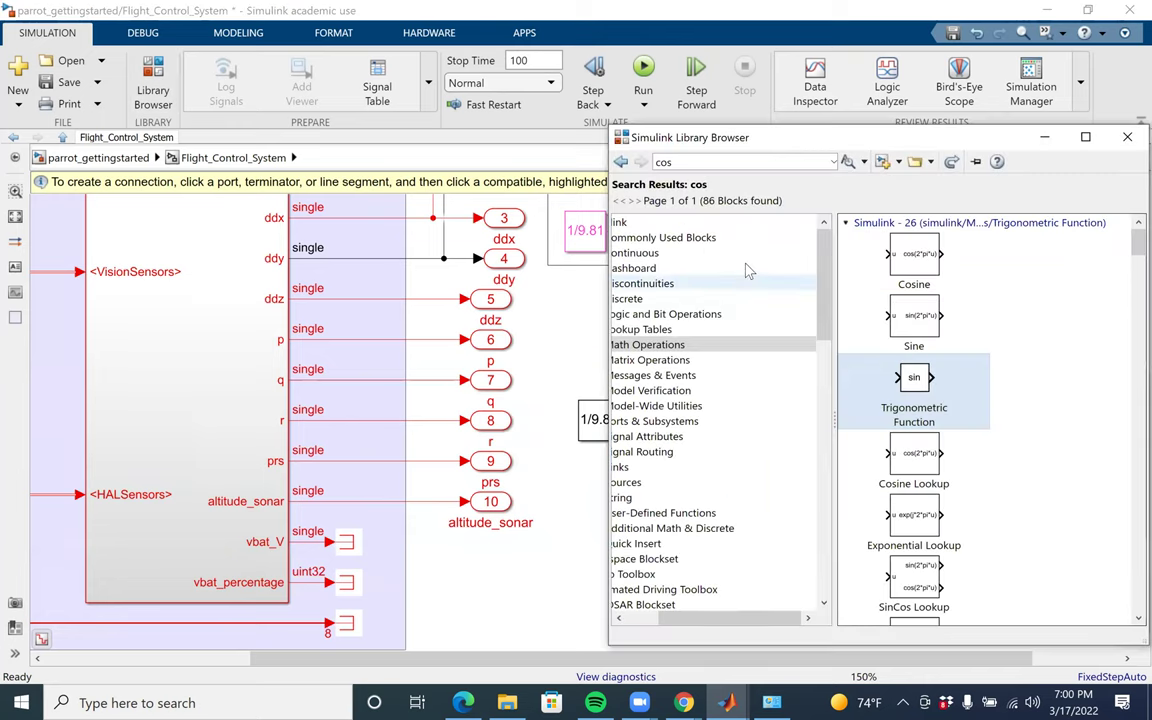
Clear the 'cos' library search and browse the Math Operations blocks in the Library Browser
{"action": "left_click", "coordinate": [724, 161]}
{"action": "key", "text": "BackSpace"}
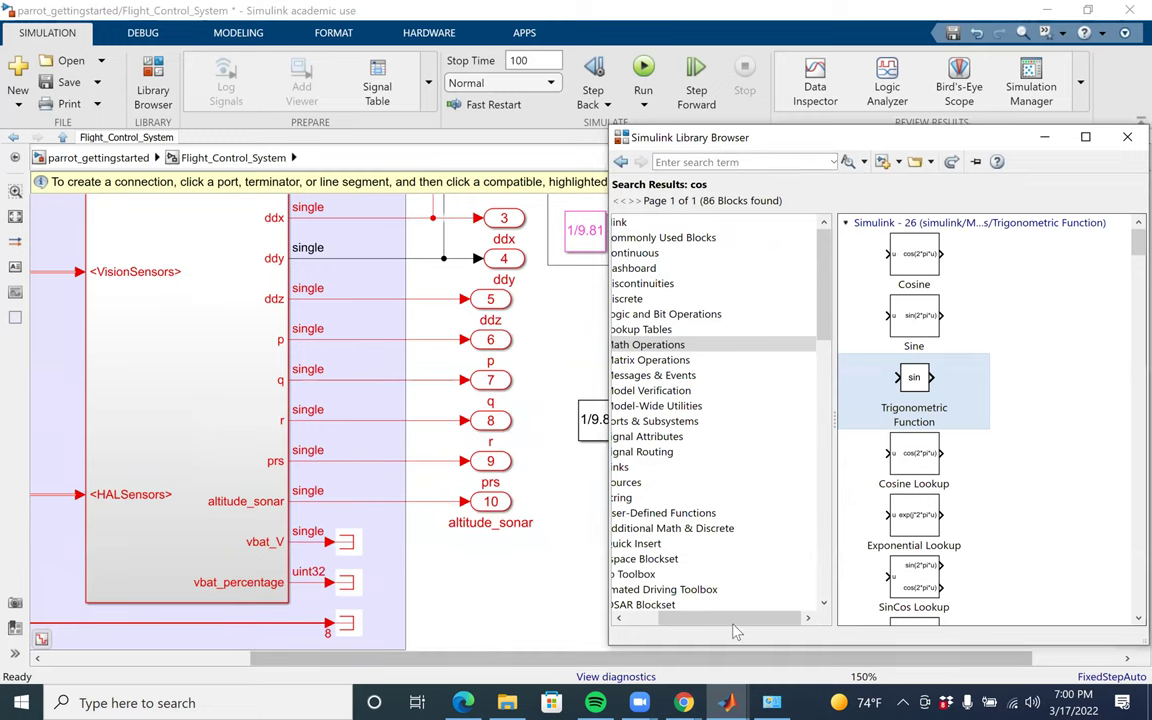
{"action": "scroll", "coordinate": [659, 561], "scroll_direction": "left", "scroll_amount": 5}
{"action": "left_click", "coordinate": [697, 345]}
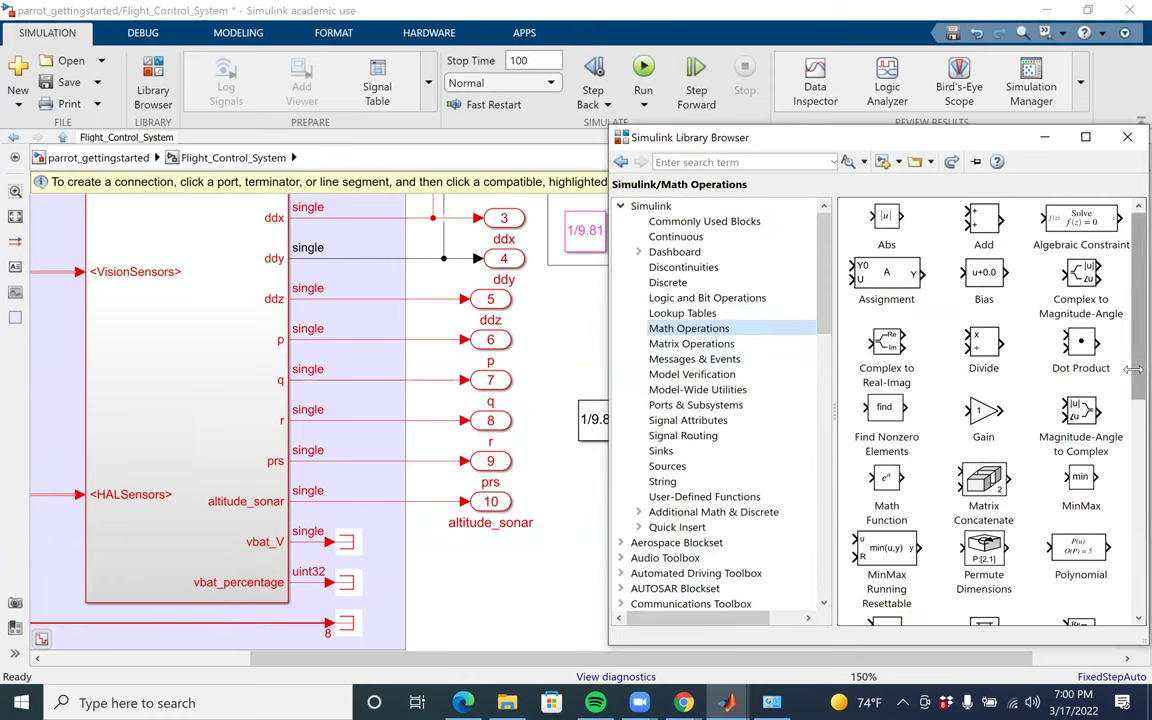
{"action": "scroll", "coordinate": [1126, 437], "scroll_direction": "down", "scroll_amount": 3}
{"action": "left_click_drag", "start_coordinate": [1126, 437], "coordinate": [1128, 372]}
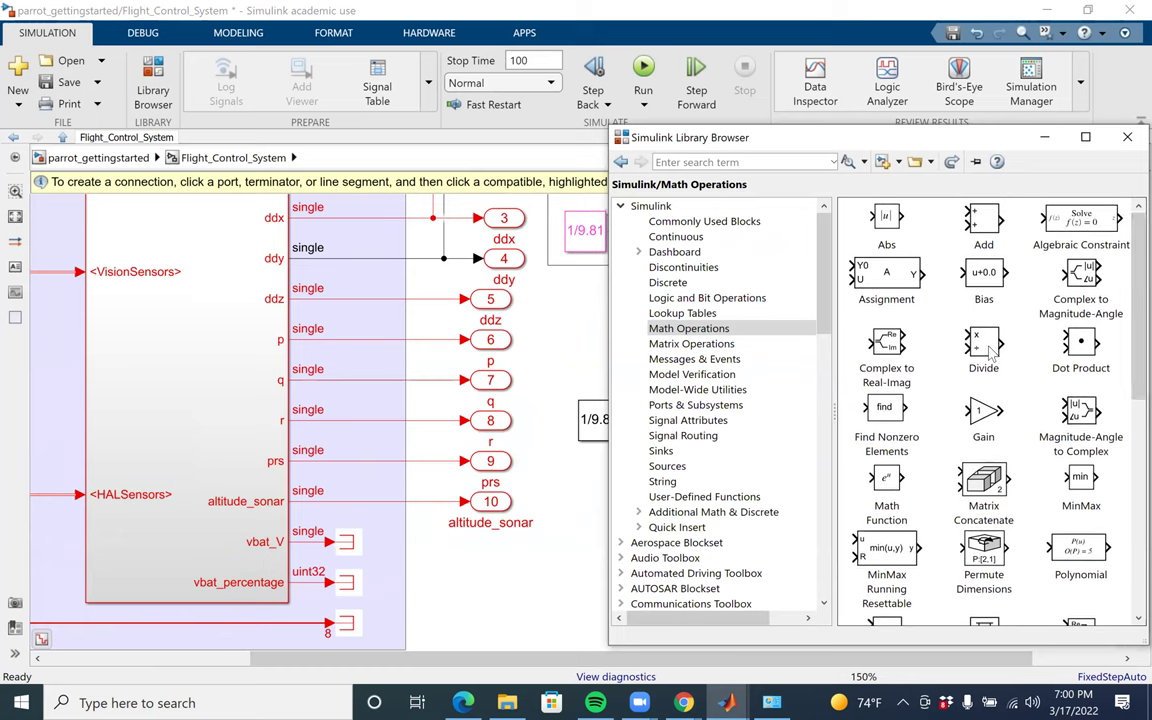
{"action": "mouse_move", "coordinate": [988, 346]}
{"action": "mouse_move", "coordinate": [995, 368]}
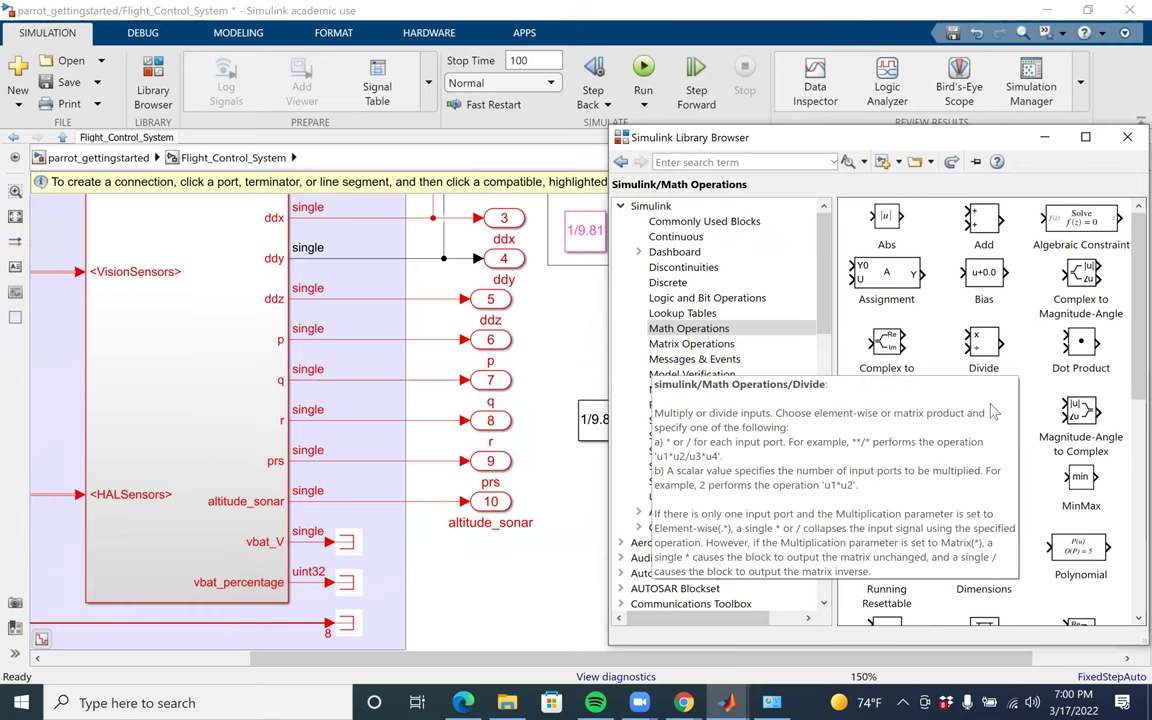
{"action": "scroll", "coordinate": [1030, 450], "scroll_direction": "down", "scroll_amount": 2}
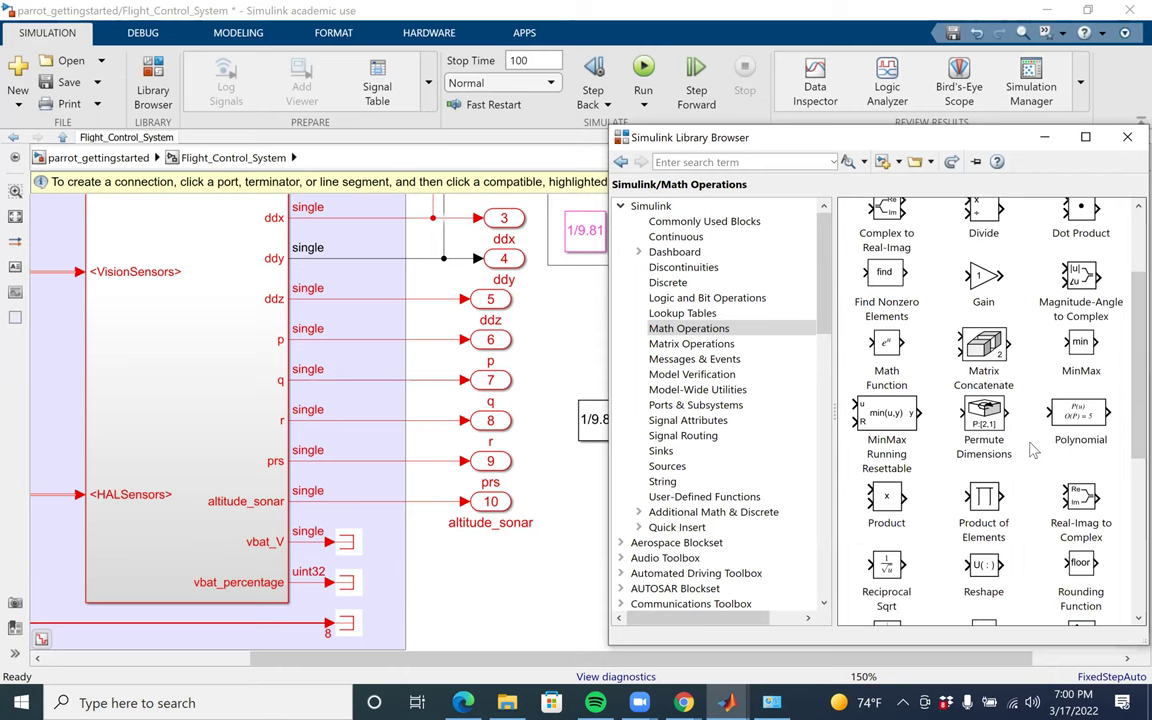
{"action": "scroll", "coordinate": [1045, 449], "scroll_direction": "down", "scroll_amount": 1}
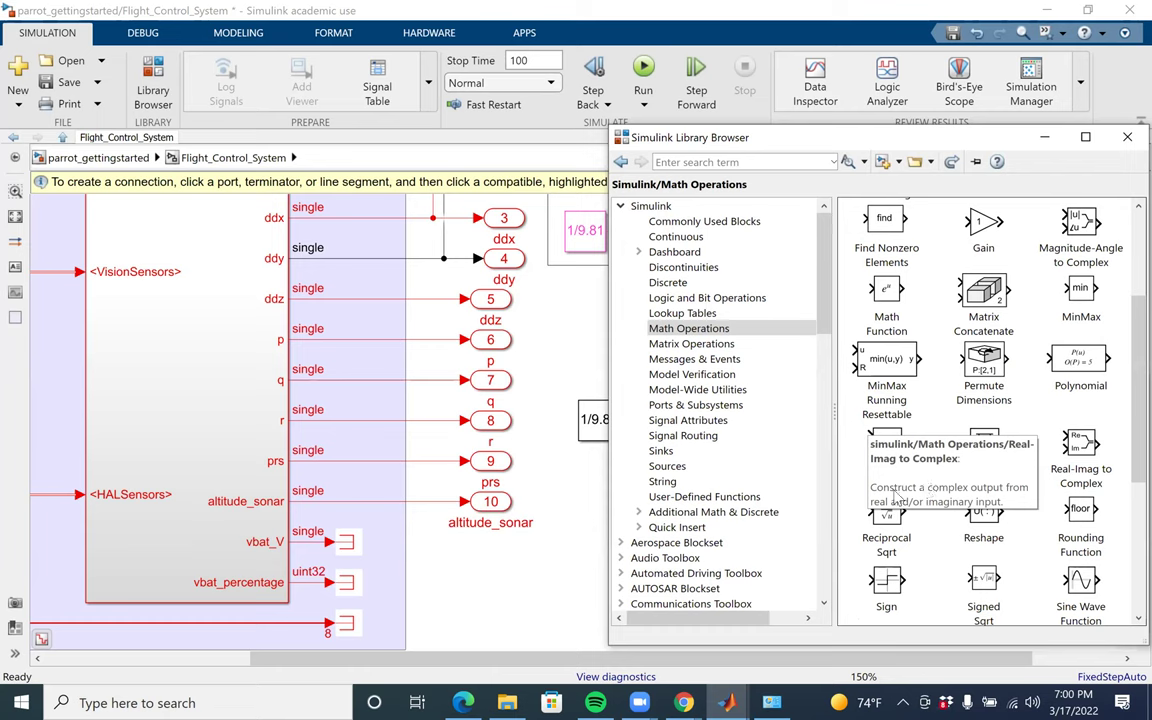
{"action": "scroll", "coordinate": [1068, 470], "scroll_direction": "up", "scroll_amount": 3}
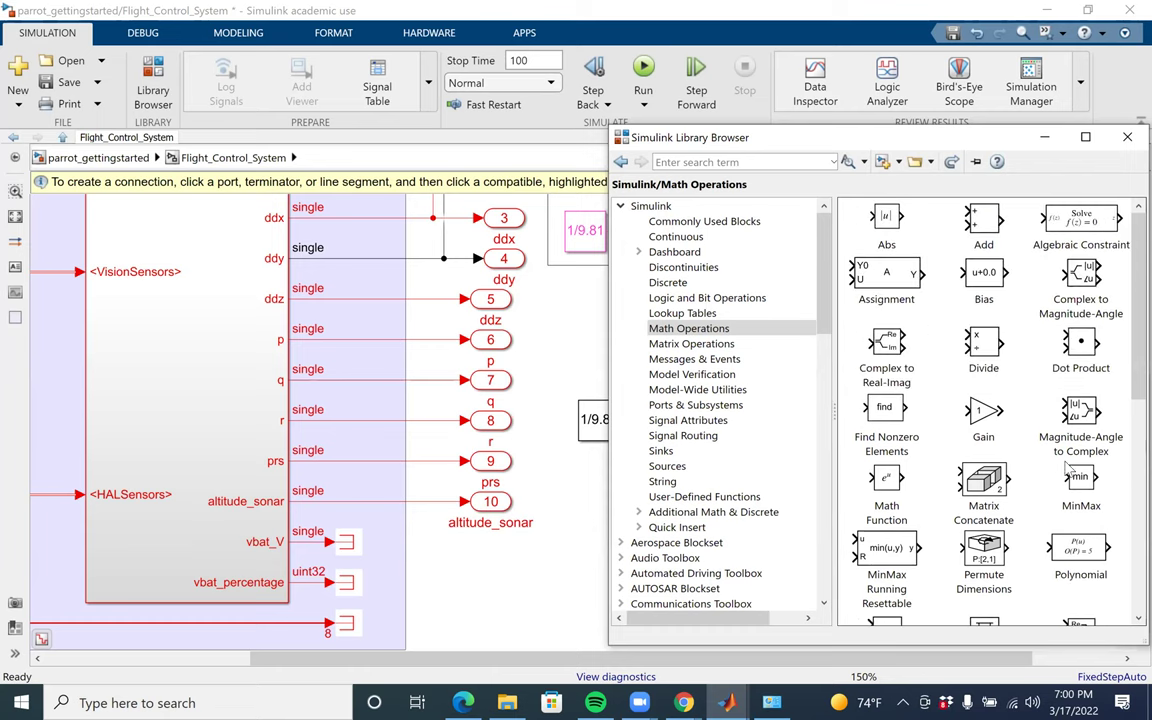
Search the library for 'r', then return from Matrix Operations to the Math Operations blocks
{"action": "left_click", "coordinate": [728, 162]}
{"action": "type", "text": "resiprocal"}
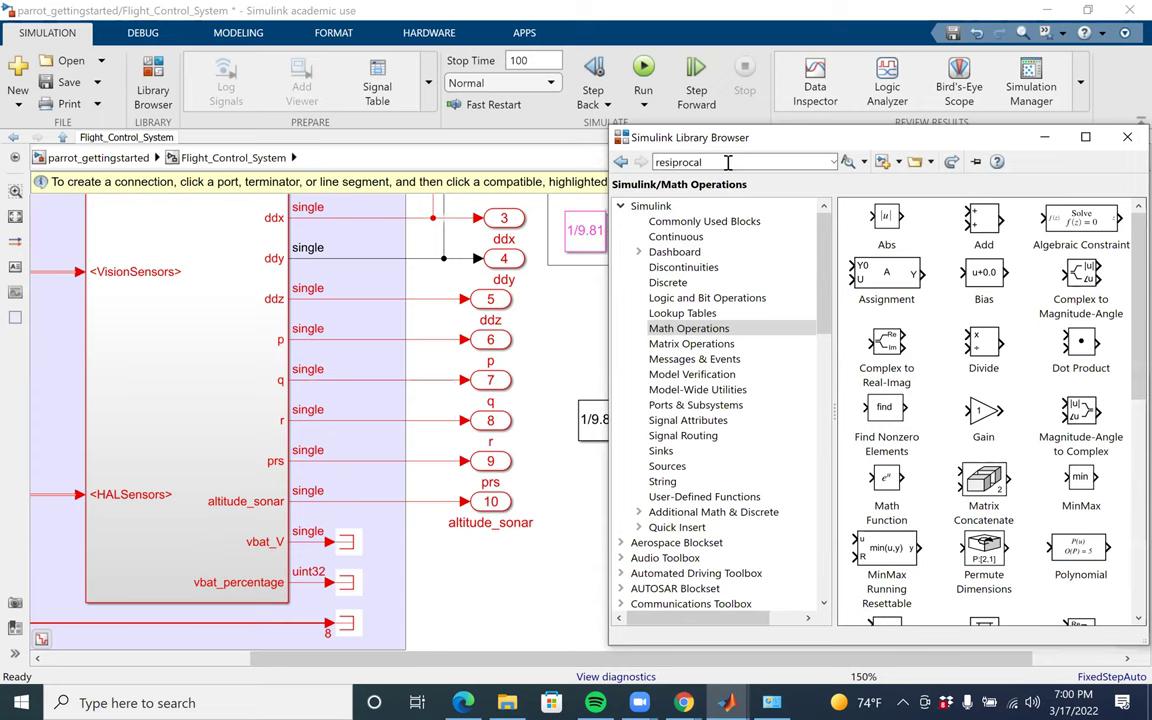
{"action": "key", "text": "Return"}
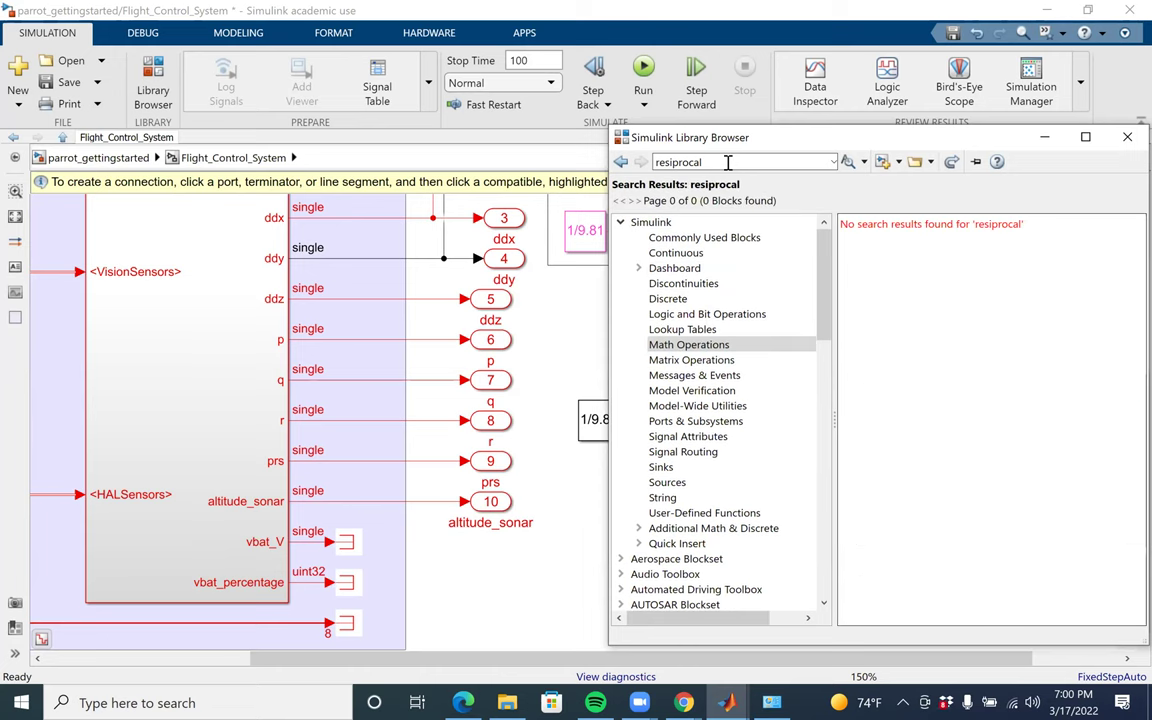
{"action": "left_click", "coordinate": [712, 358]}
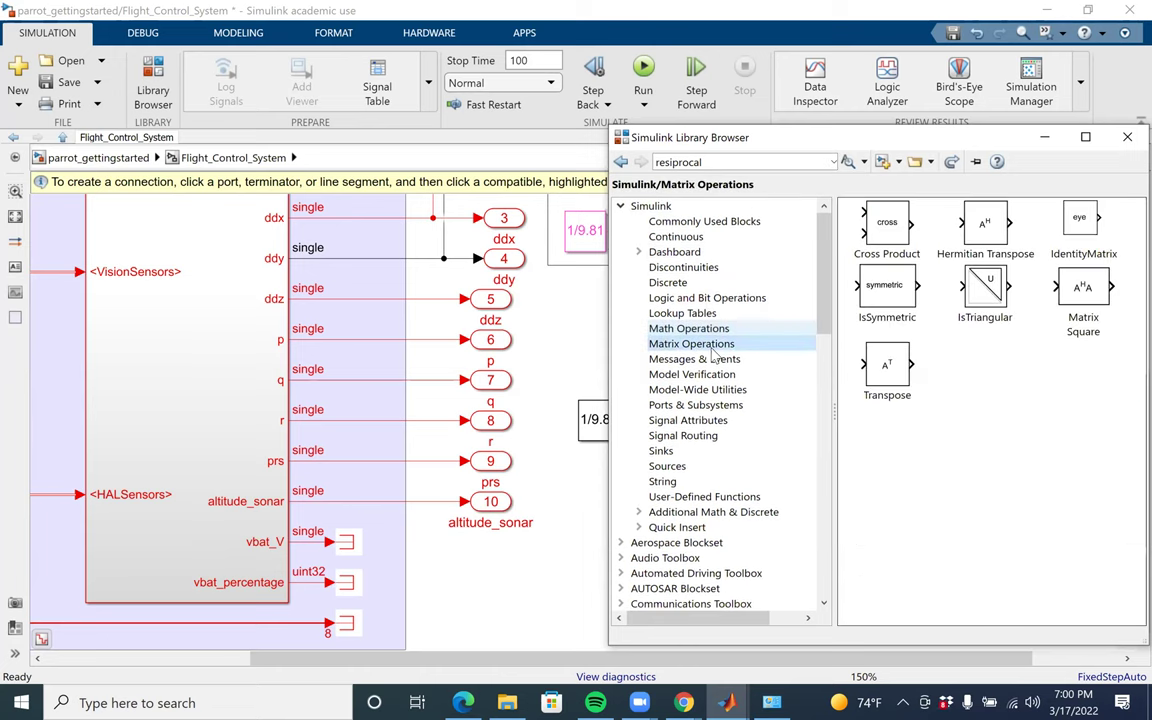
{"action": "left_click", "coordinate": [700, 329]}
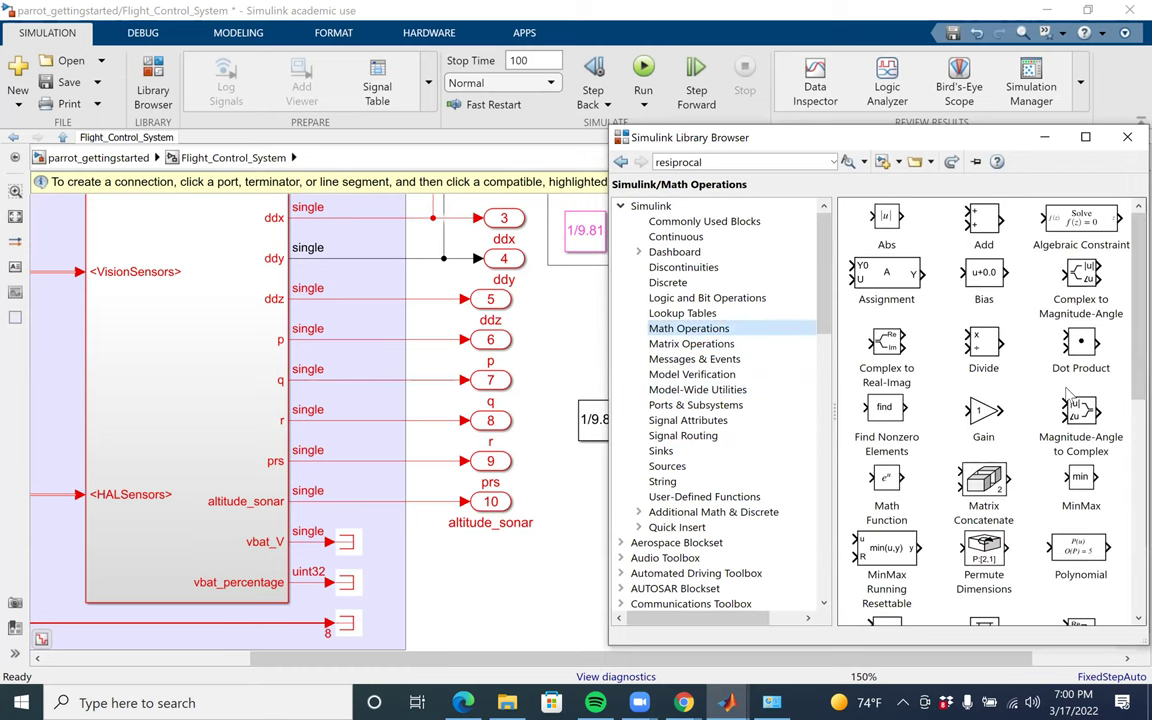
Place a Divide block on the canvas just below the 1/9.81 constant
{"action": "scroll", "coordinate": [1124, 420], "scroll_direction": "down", "scroll_amount": 3}
{"action": "scroll", "coordinate": [1126, 432], "scroll_direction": "down", "scroll_amount": 3}
{"action": "scroll", "coordinate": [1124, 490], "scroll_direction": "down", "scroll_amount": 5}
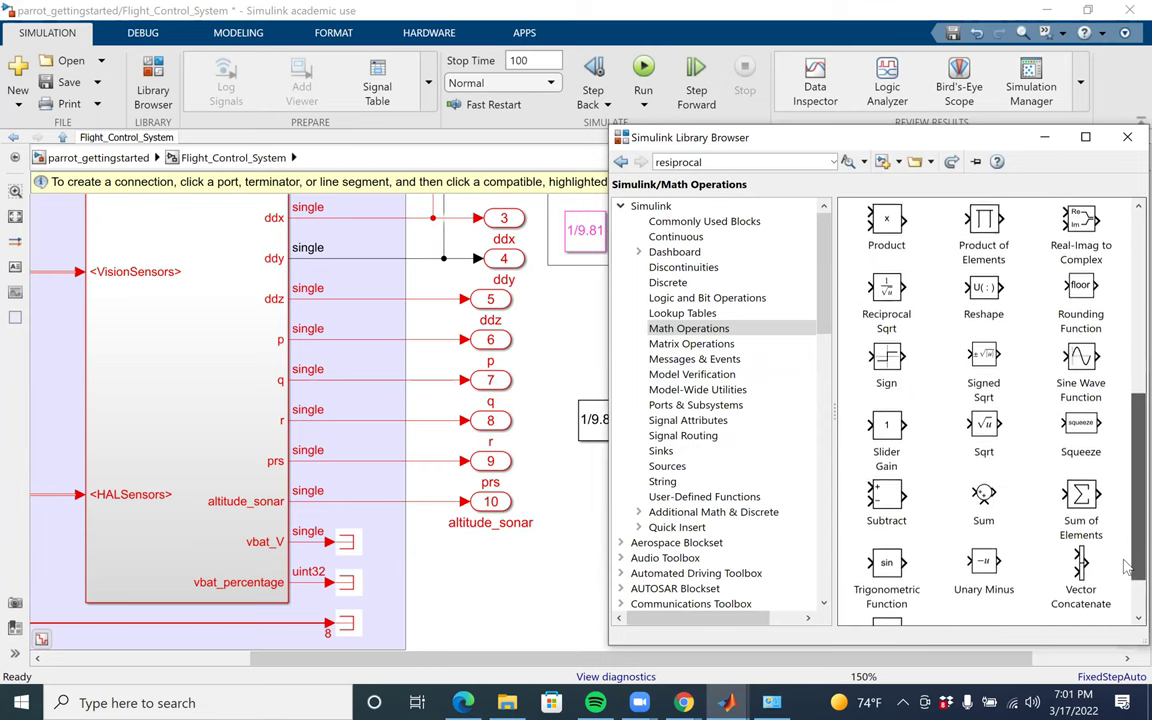
{"action": "scroll", "coordinate": [1126, 567], "scroll_direction": "down", "scroll_amount": 1}
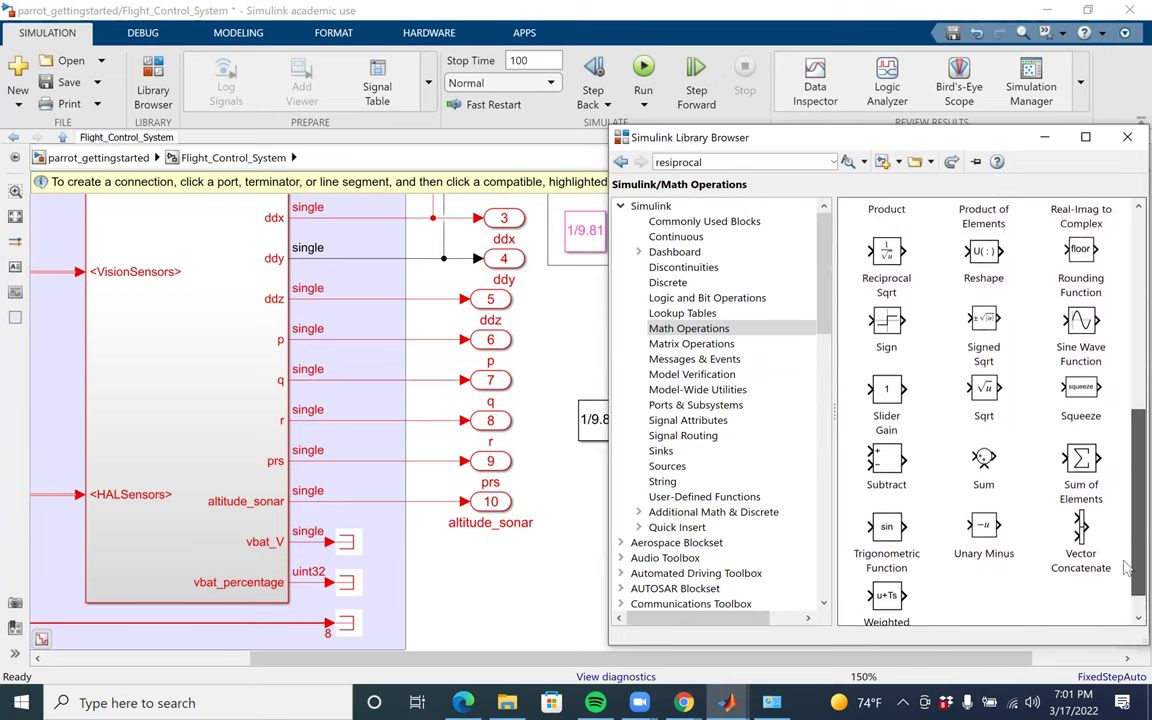
{"action": "scroll", "coordinate": [1126, 567], "scroll_direction": "up", "scroll_amount": 10}
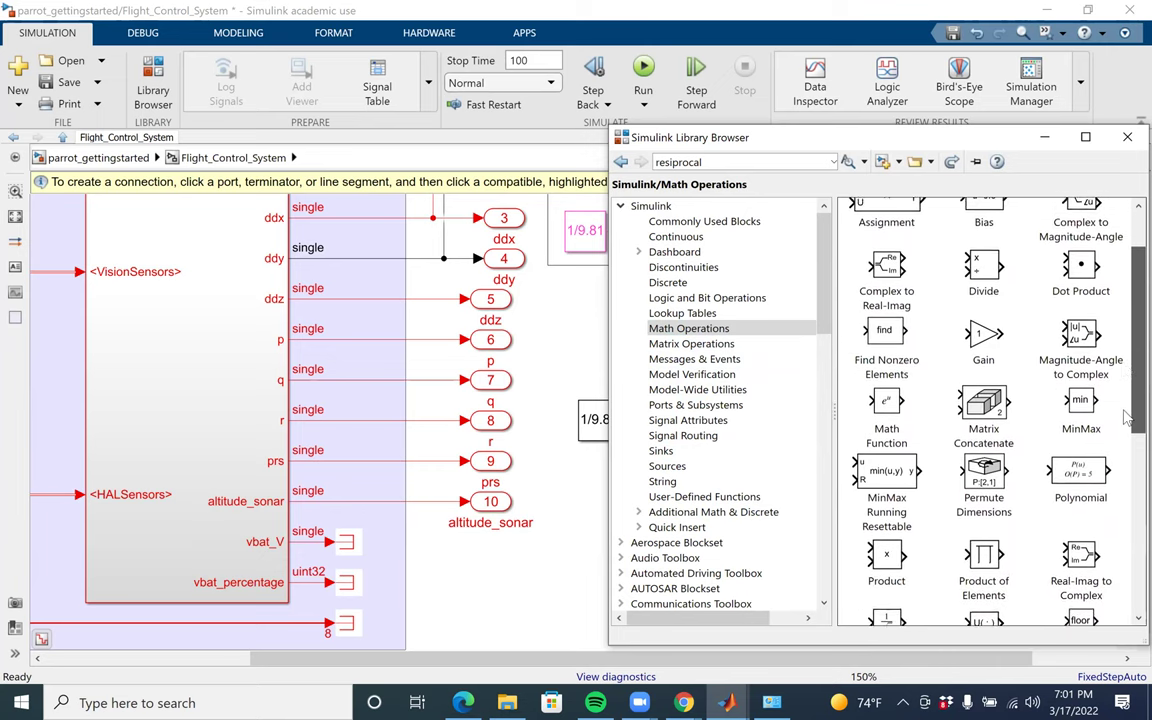
{"action": "scroll", "coordinate": [1124, 418], "scroll_direction": "up", "scroll_amount": 2}
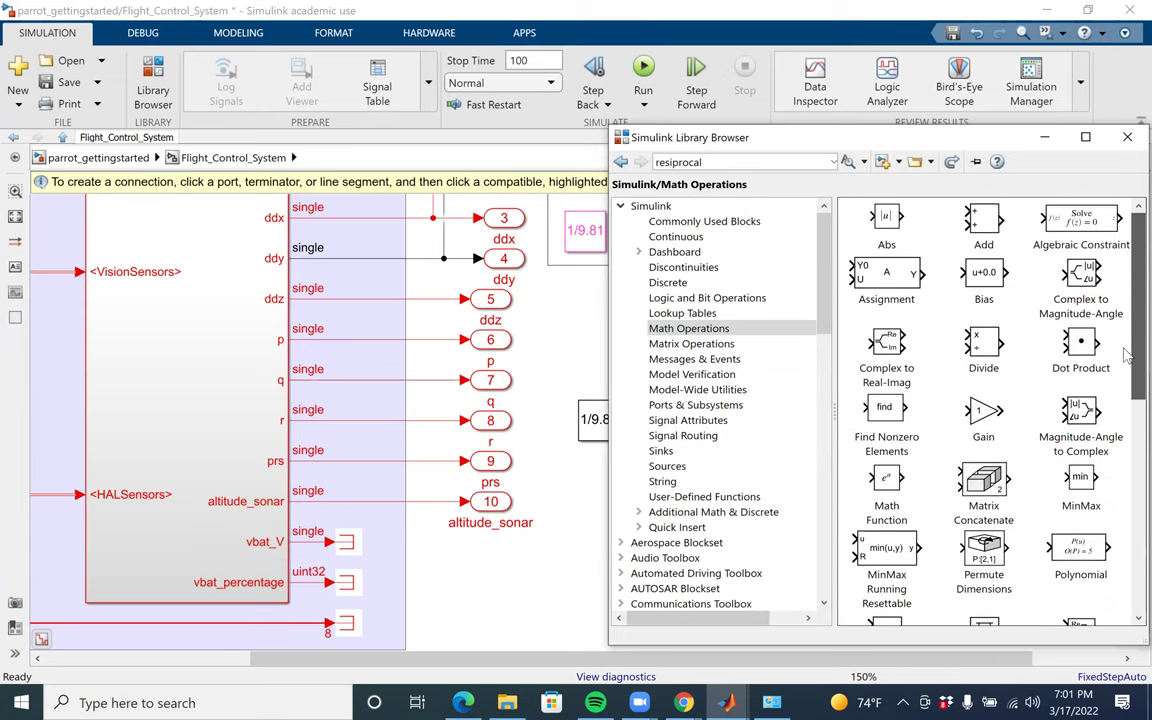
{"action": "scroll", "coordinate": [1126, 394], "scroll_direction": "down", "scroll_amount": 10}
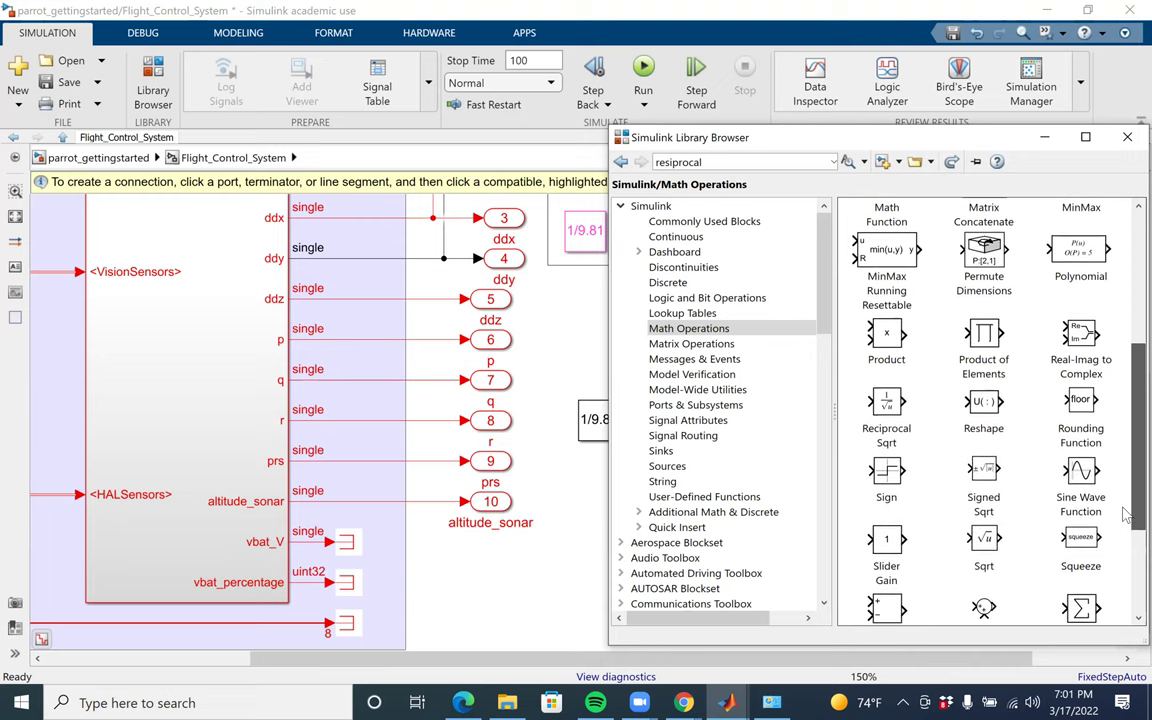
{"action": "scroll", "coordinate": [1124, 543], "scroll_direction": "down", "scroll_amount": 4}
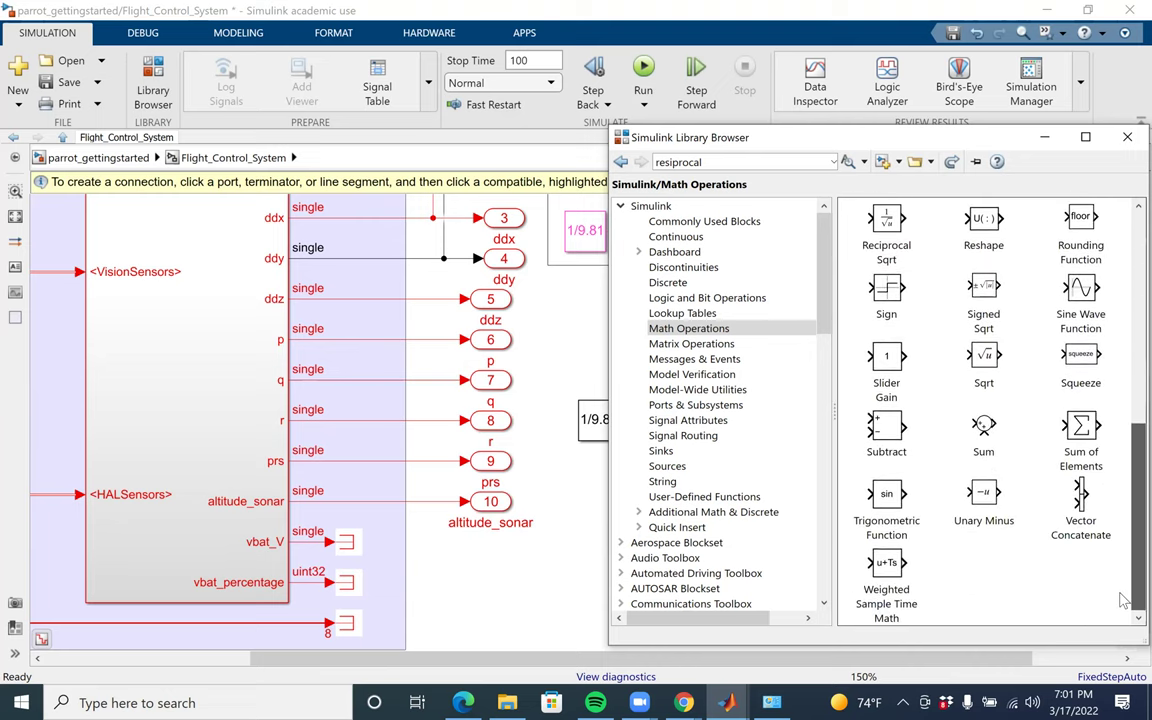
{"action": "scroll", "coordinate": [1114, 526], "scroll_direction": "up", "scroll_amount": 4}
{"action": "scroll", "coordinate": [1114, 526], "scroll_direction": "up", "scroll_amount": 6}
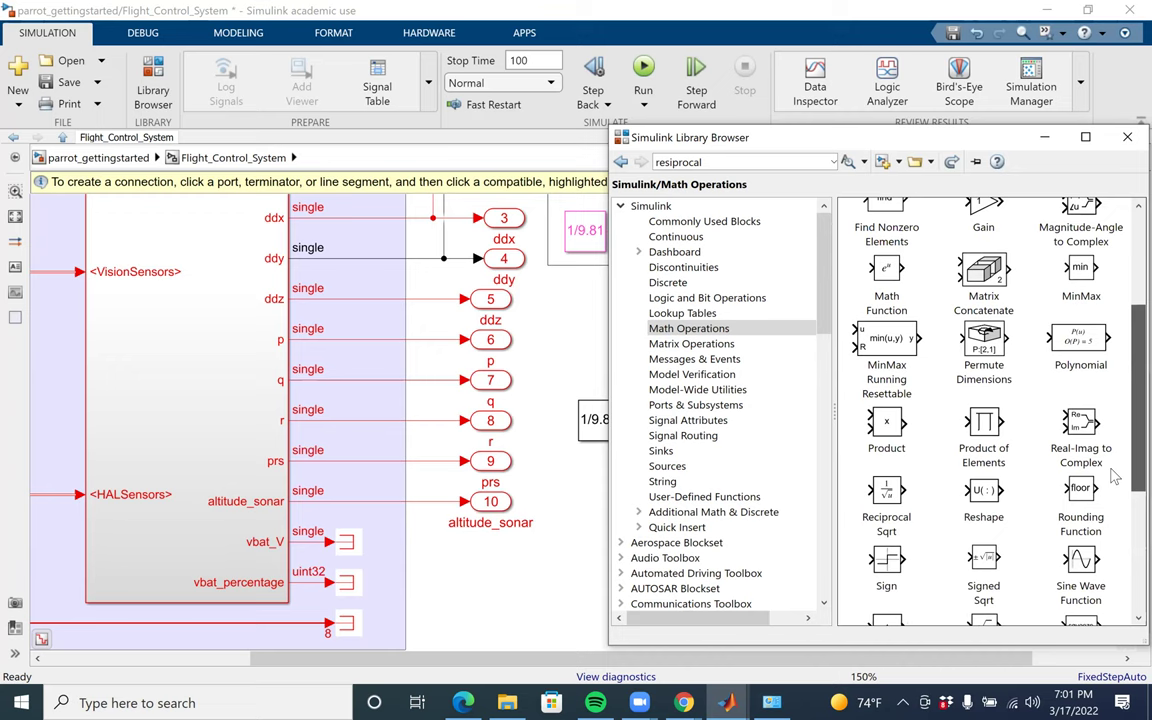
{"action": "scroll", "coordinate": [1113, 438], "scroll_direction": "up", "scroll_amount": 3}
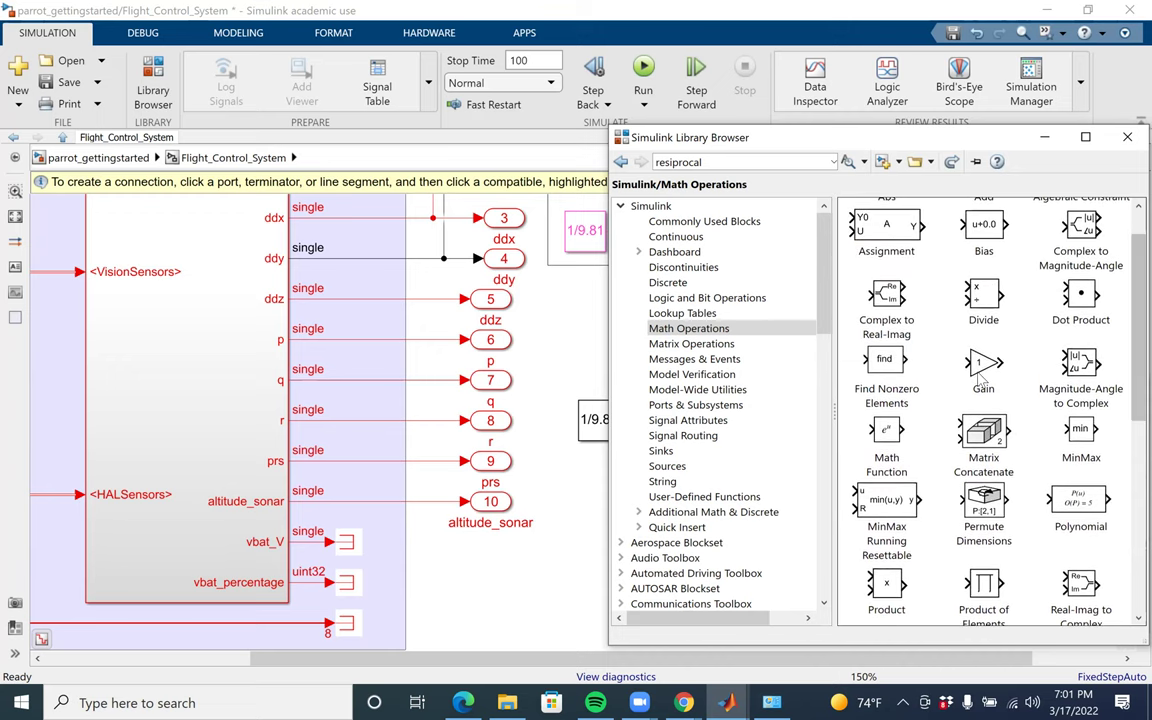
{"action": "left_click_drag", "start_coordinate": [988, 292], "coordinate": [575, 490]}
Change the Divide block's Number of inputs from */ to a single / so it outputs a reciprocal
{"action": "double_click", "coordinate": [575, 485]}
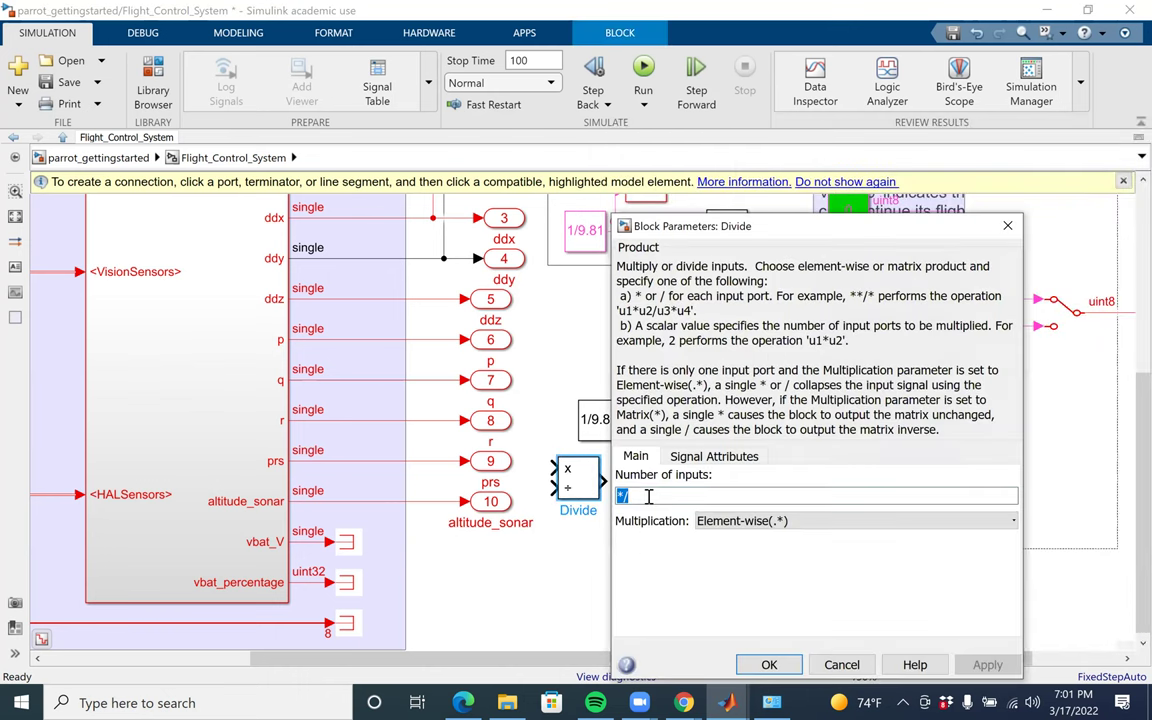
{"action": "key", "text": "BackSpace"}
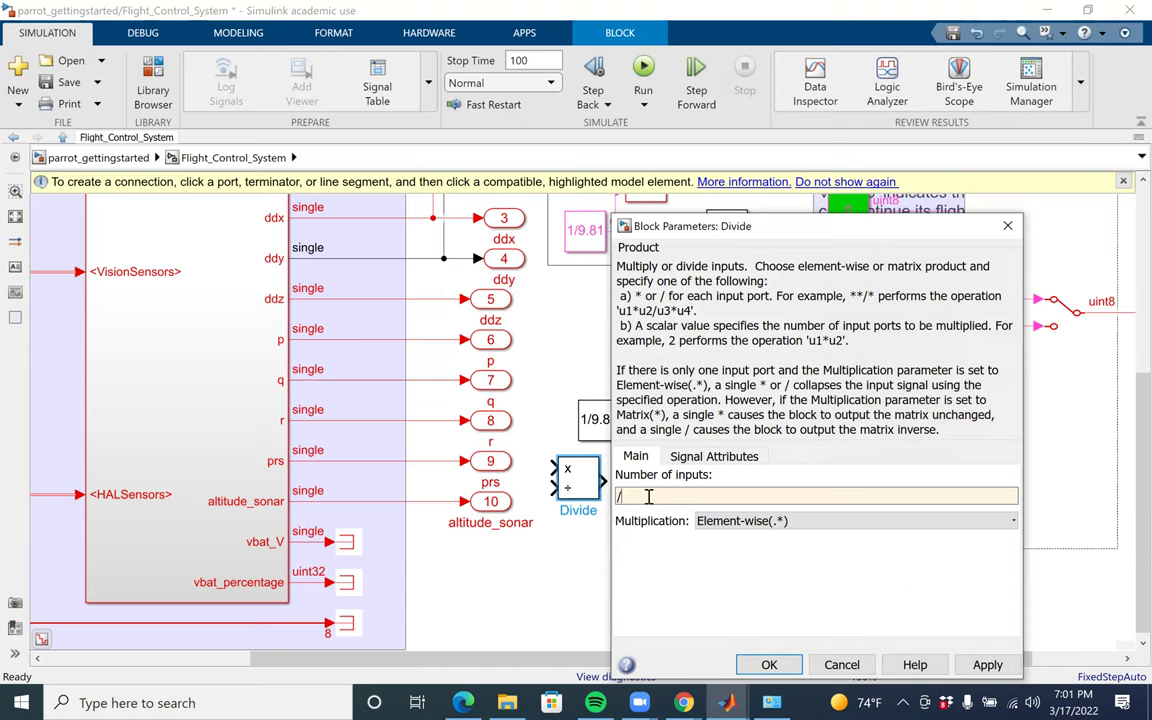
{"action": "left_click", "coordinate": [769, 665]}
Shift the Divide block right and delete the stray dashed signal line
{"action": "left_click_drag", "start_coordinate": [592, 490], "coordinate": [673, 490]}
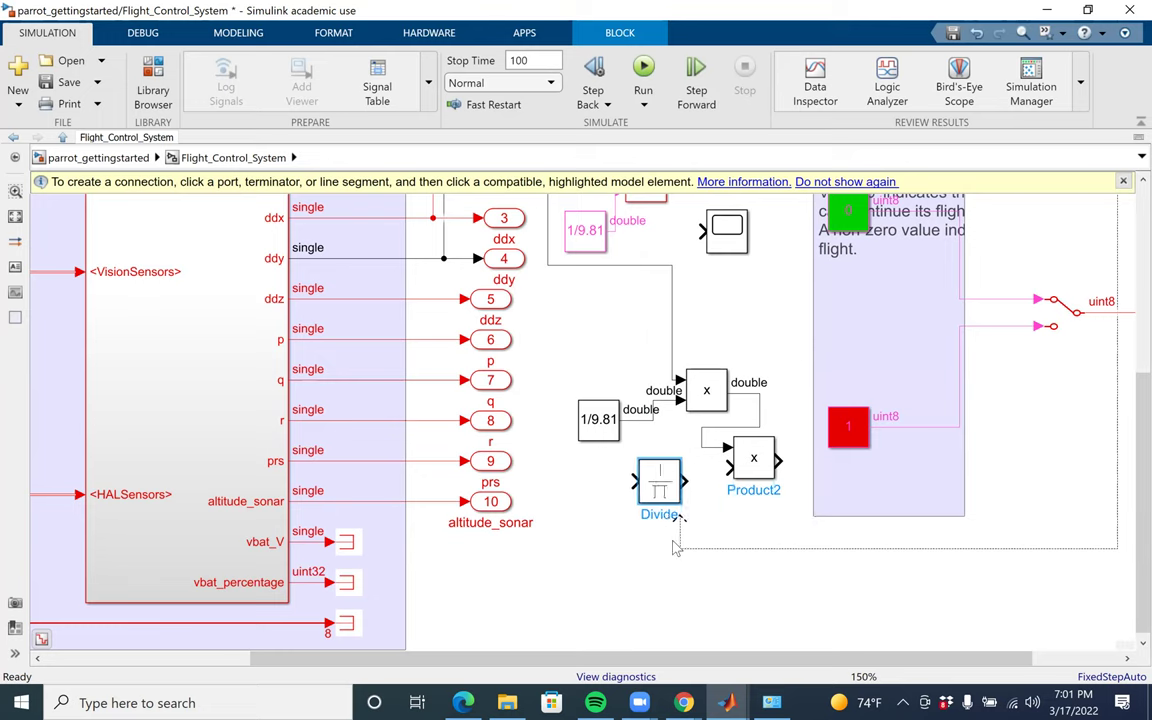
{"action": "left_click", "coordinate": [680, 527]}
{"action": "key", "text": "Delete"}
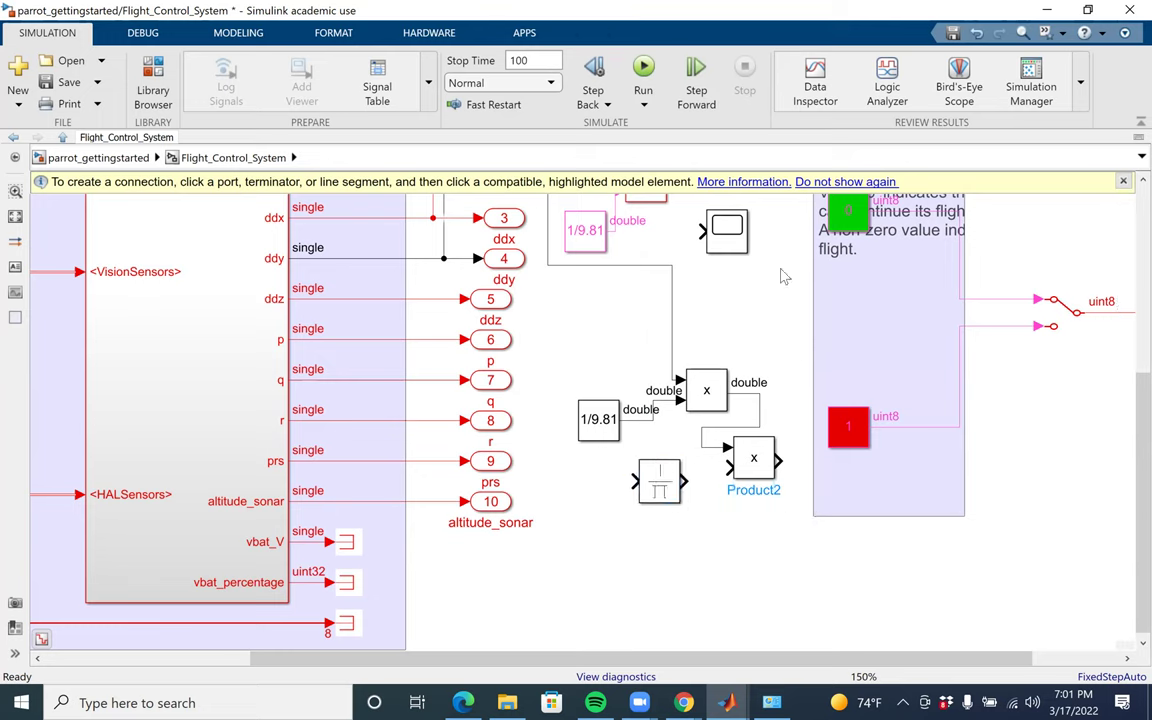
Connect the 1/π block's output to Product2's lower input
{"action": "scroll", "coordinate": [899, 316], "scroll_direction": "up", "scroll_amount": 3}
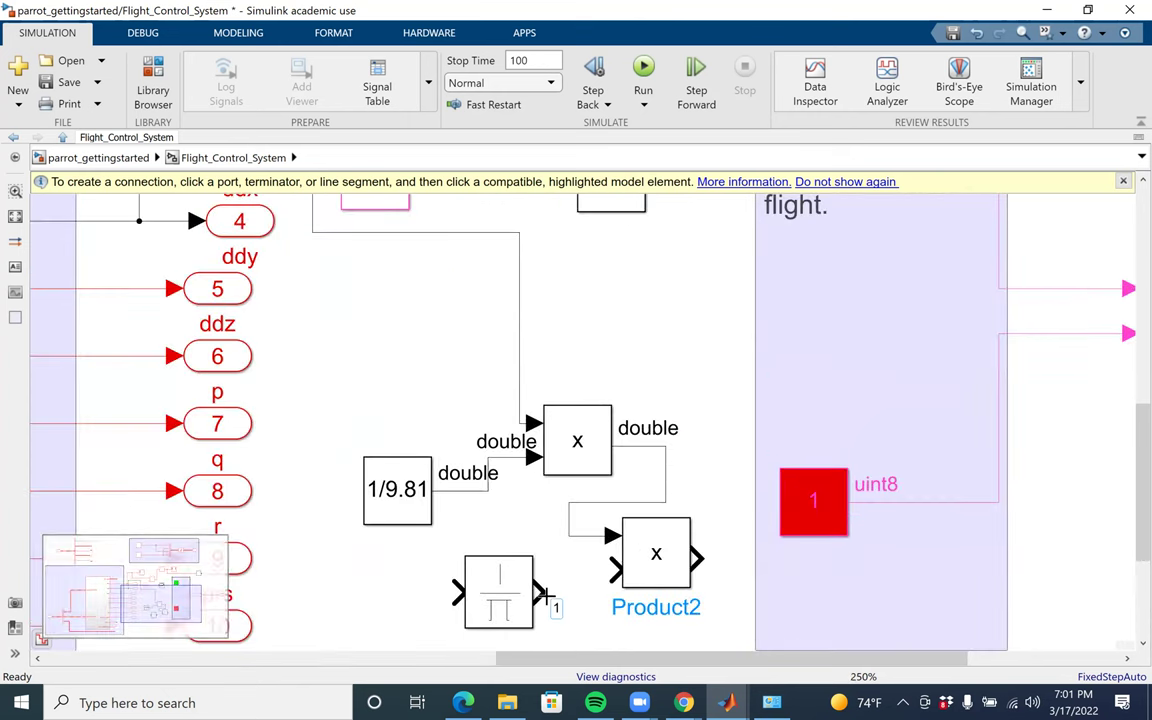
{"action": "left_click_drag", "start_coordinate": [545, 596], "coordinate": [640, 568]}
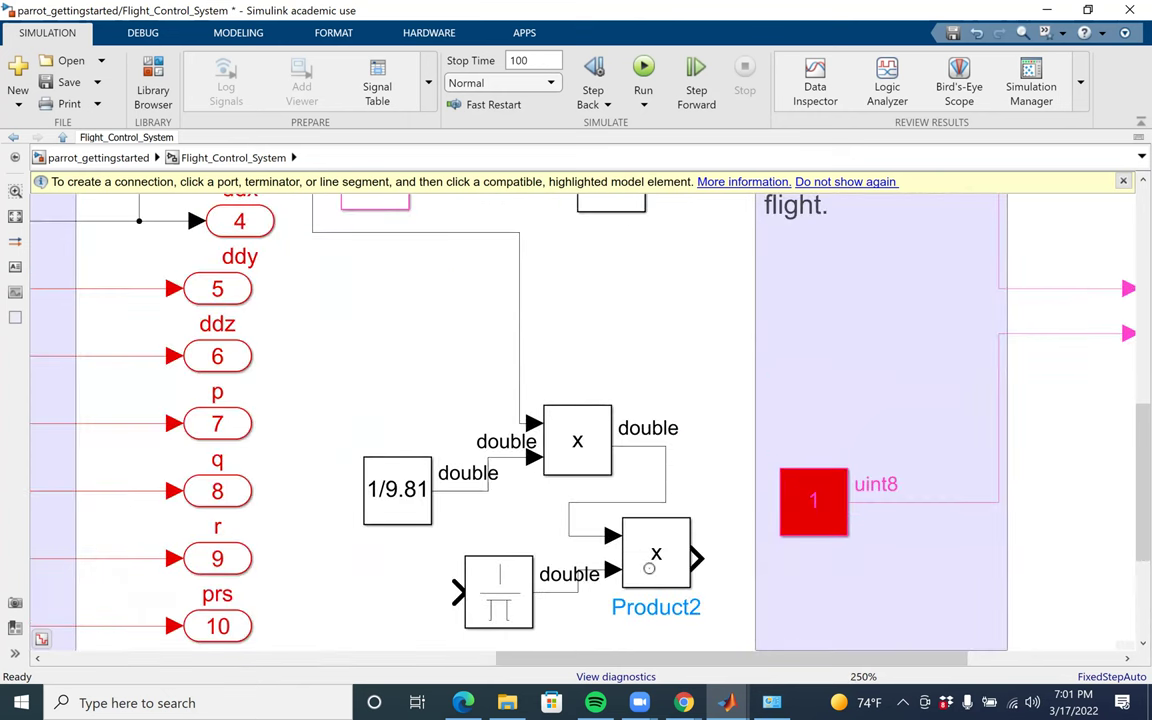
{"action": "mouse_move", "coordinate": [1124, 519]}
{"action": "left_mouse_down"}
{"action": "mouse_move", "coordinate": [1128, 403]}
{"action": "mouse_move", "coordinate": [1124, 524]}
{"action": "left_mouse_up"}
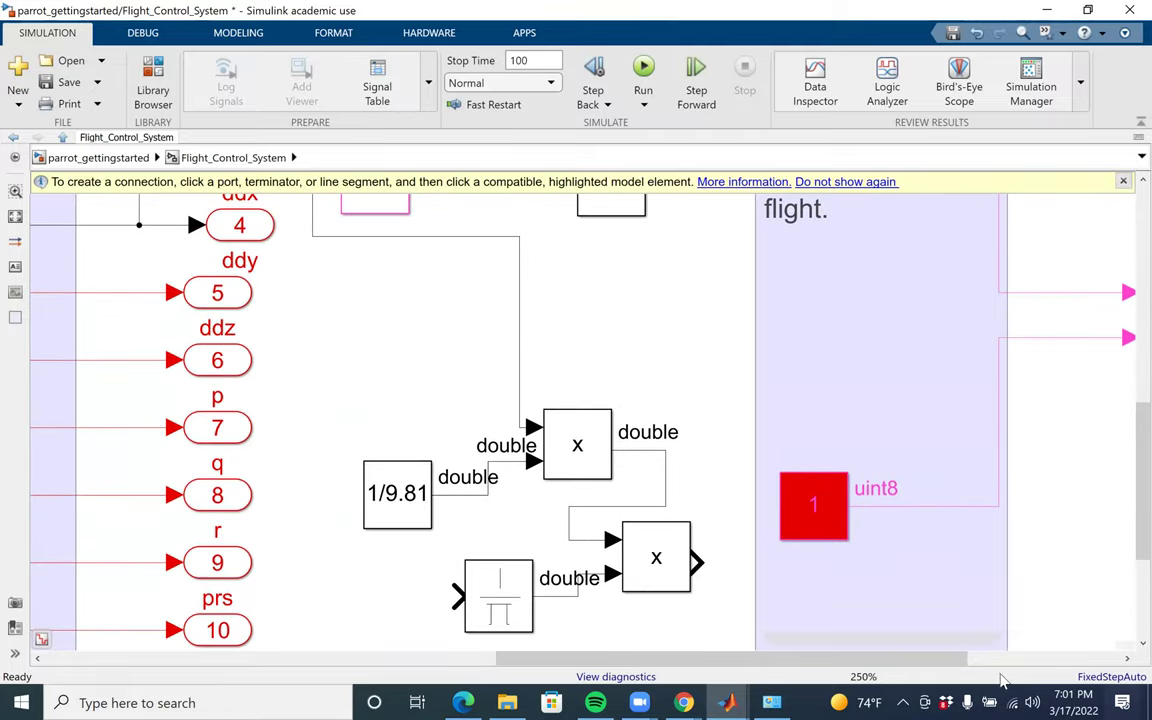
{"action": "scroll", "coordinate": [913, 633], "scroll_direction": "up", "scroll_amount": 3}
{"action": "scroll", "coordinate": [908, 625], "scroll_direction": "down", "scroll_amount": 3}
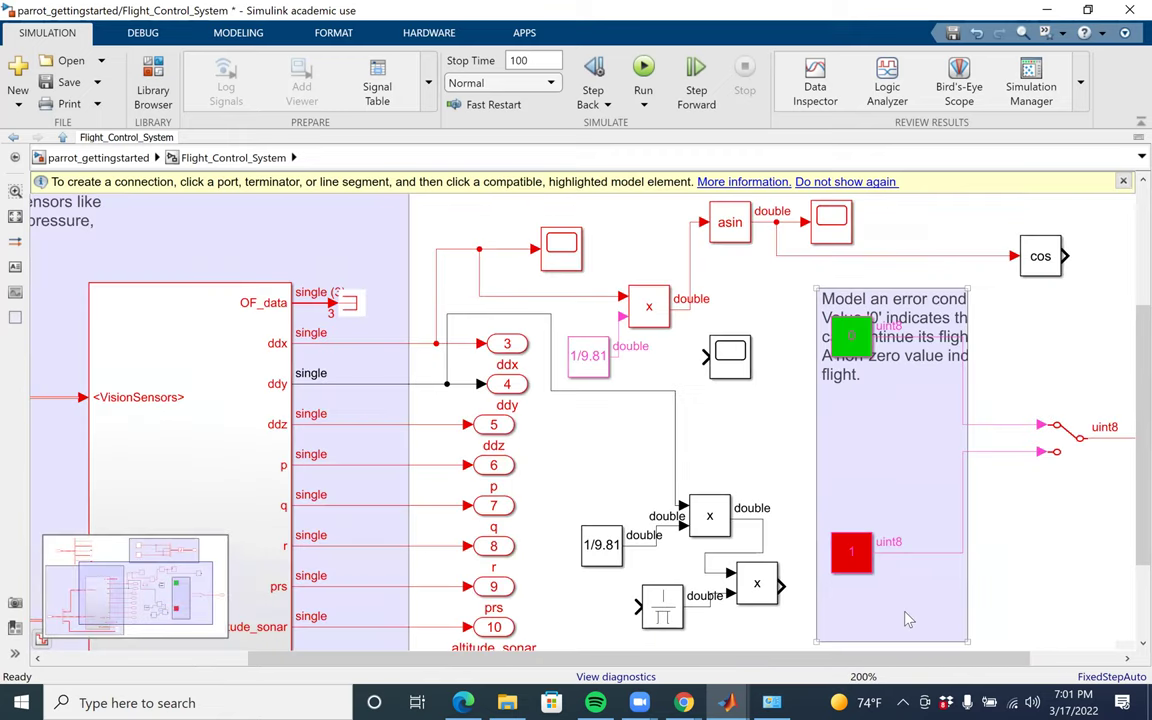
{"action": "scroll", "coordinate": [910, 620], "scroll_direction": "down", "scroll_amount": 1}
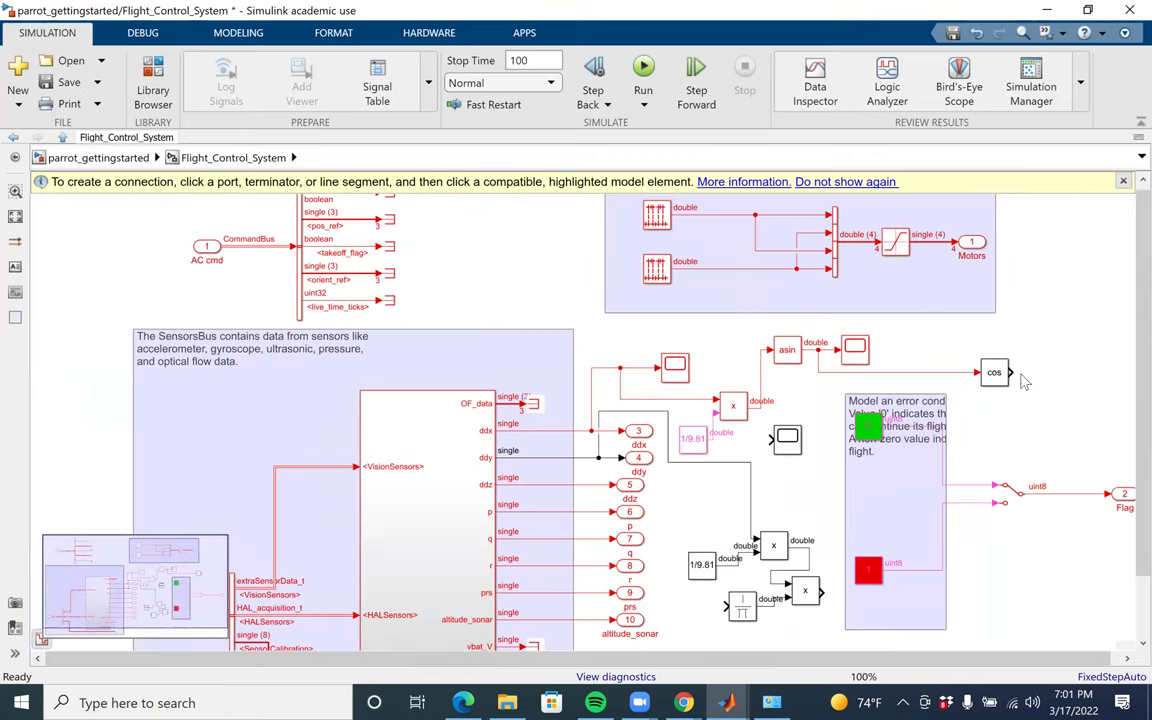
Wire the cos block's output into the 1/π block's input
{"action": "left_click_drag", "start_coordinate": [1040, 374], "coordinate": [727, 601]}
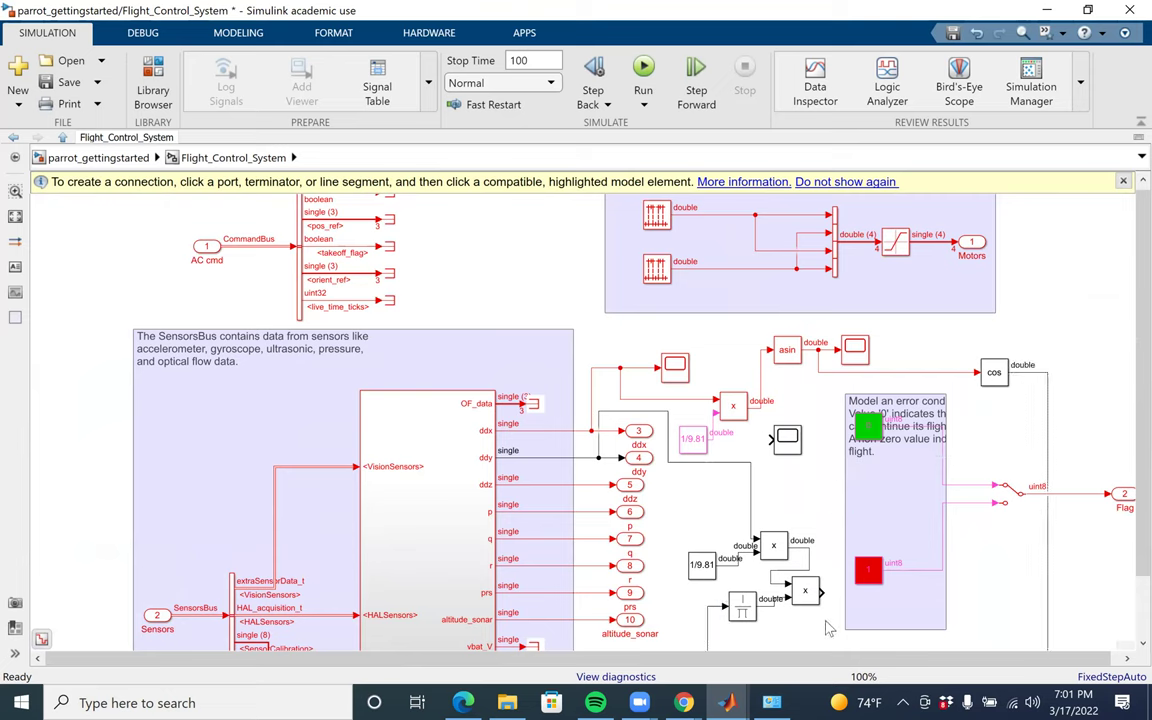
{"action": "left_click", "coordinate": [852, 356]}
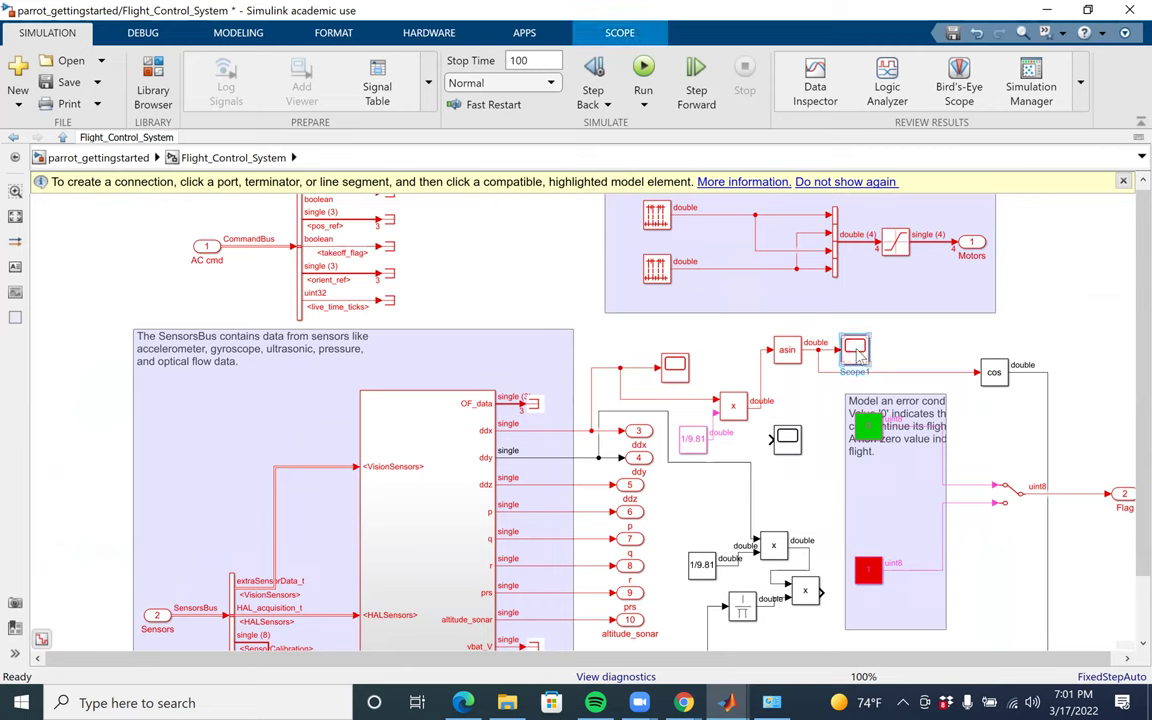
{"action": "right_click", "coordinate": [857, 358]}
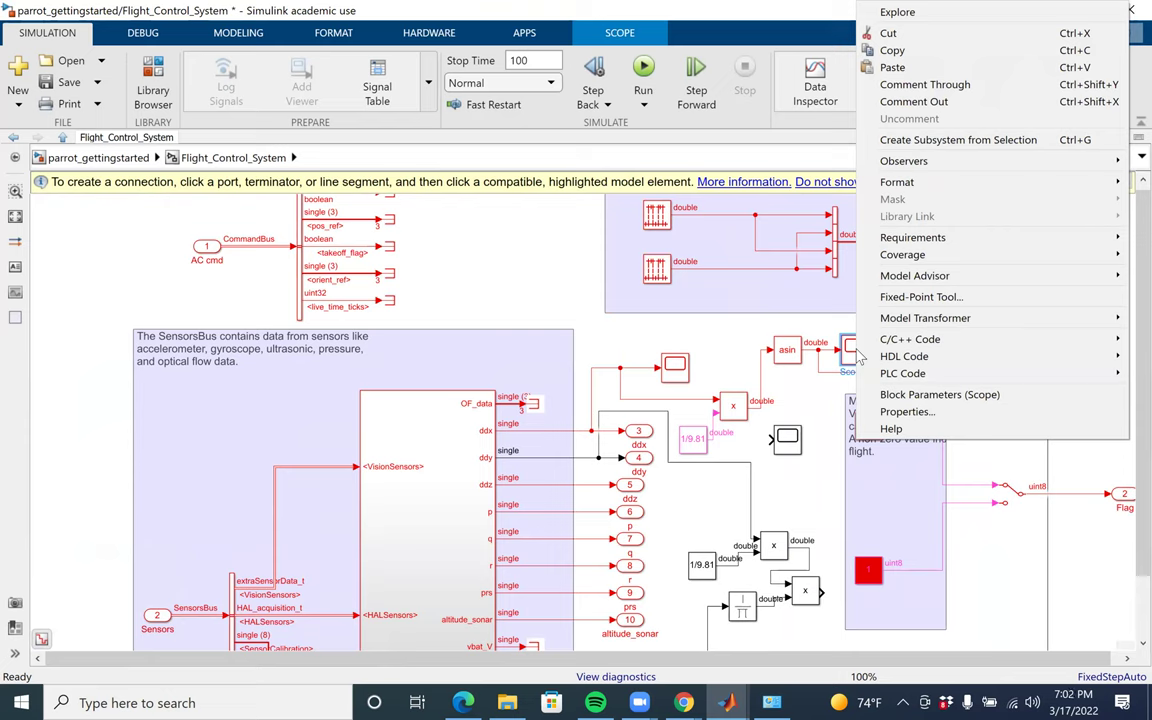
{"action": "left_click", "coordinate": [1022, 620]}
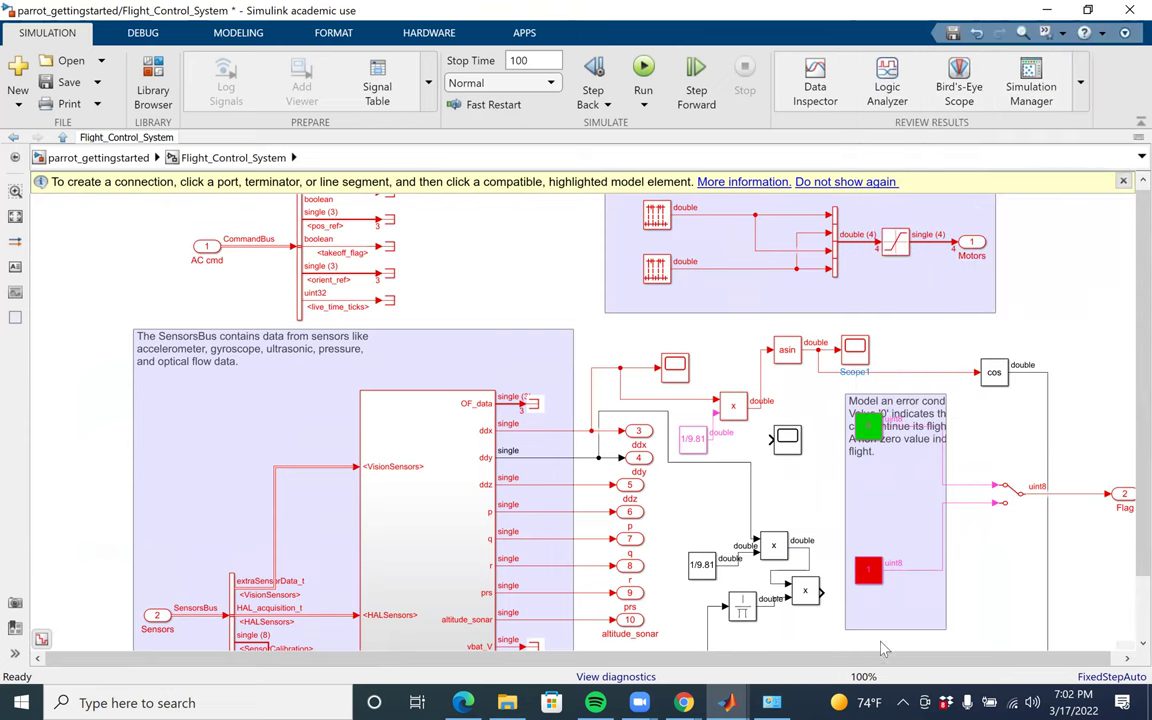
Move Product2 further down the diagram in two moves
{"action": "left_click", "coordinate": [803, 594]}
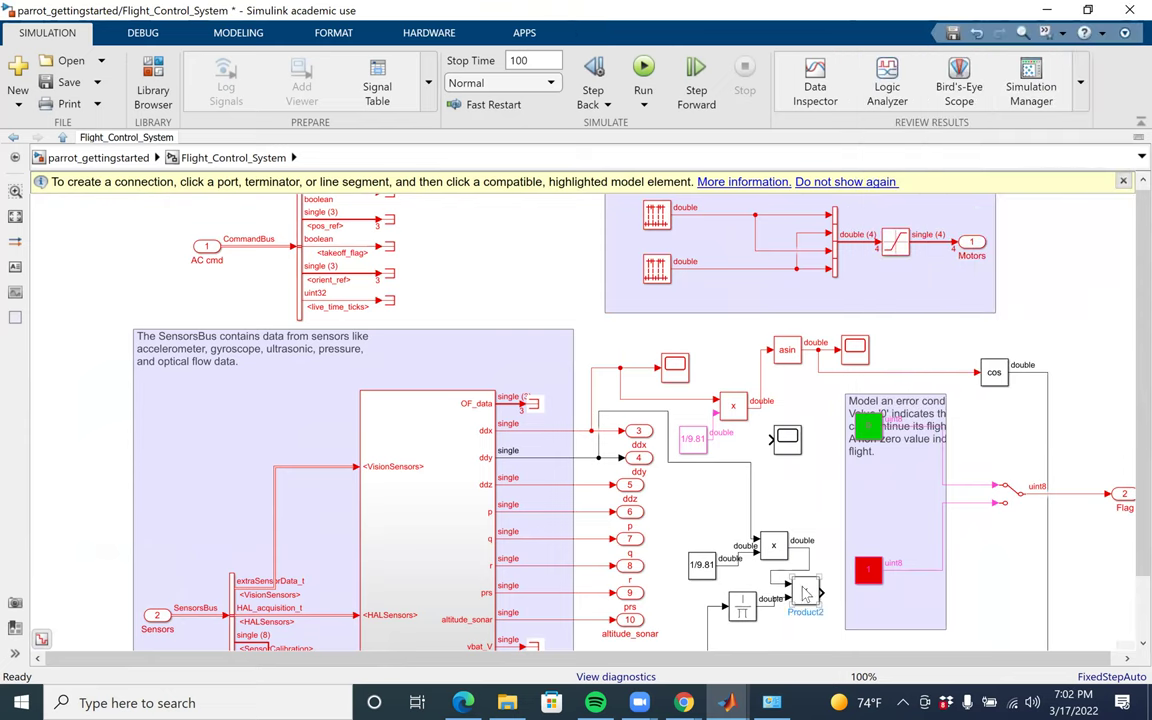
{"action": "left_click_drag", "start_coordinate": [803, 594], "coordinate": [800, 652]}
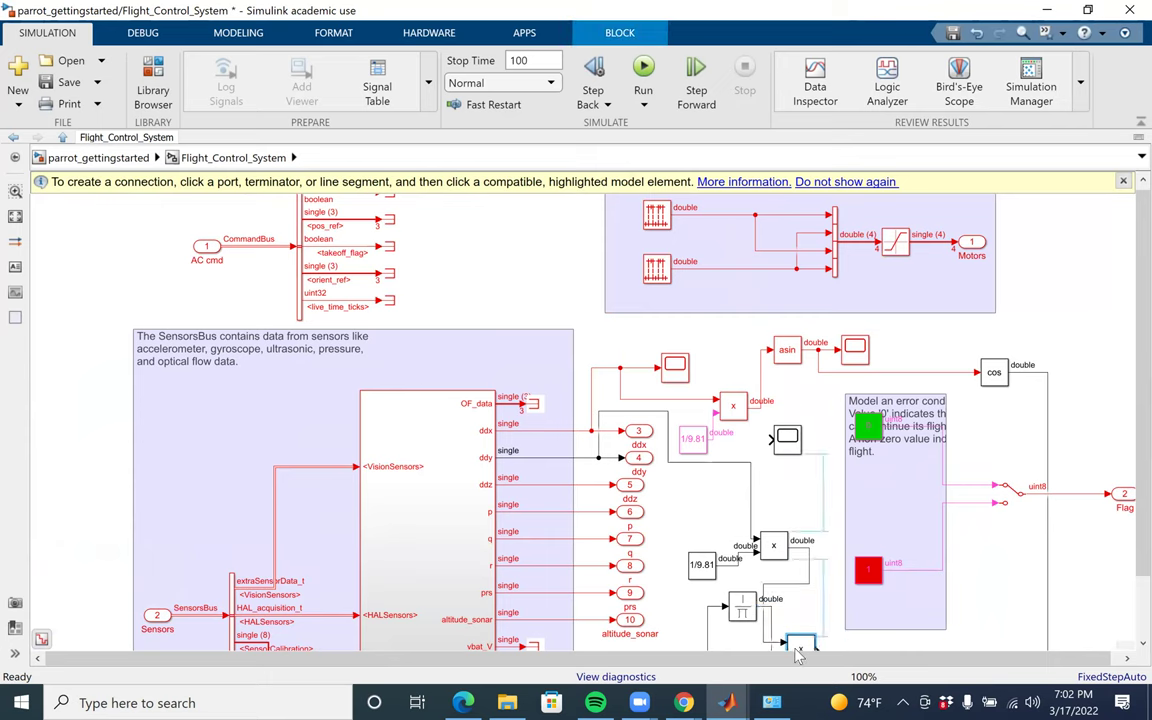
{"action": "scroll", "coordinate": [800, 650], "scroll_direction": "down", "scroll_amount": 3}
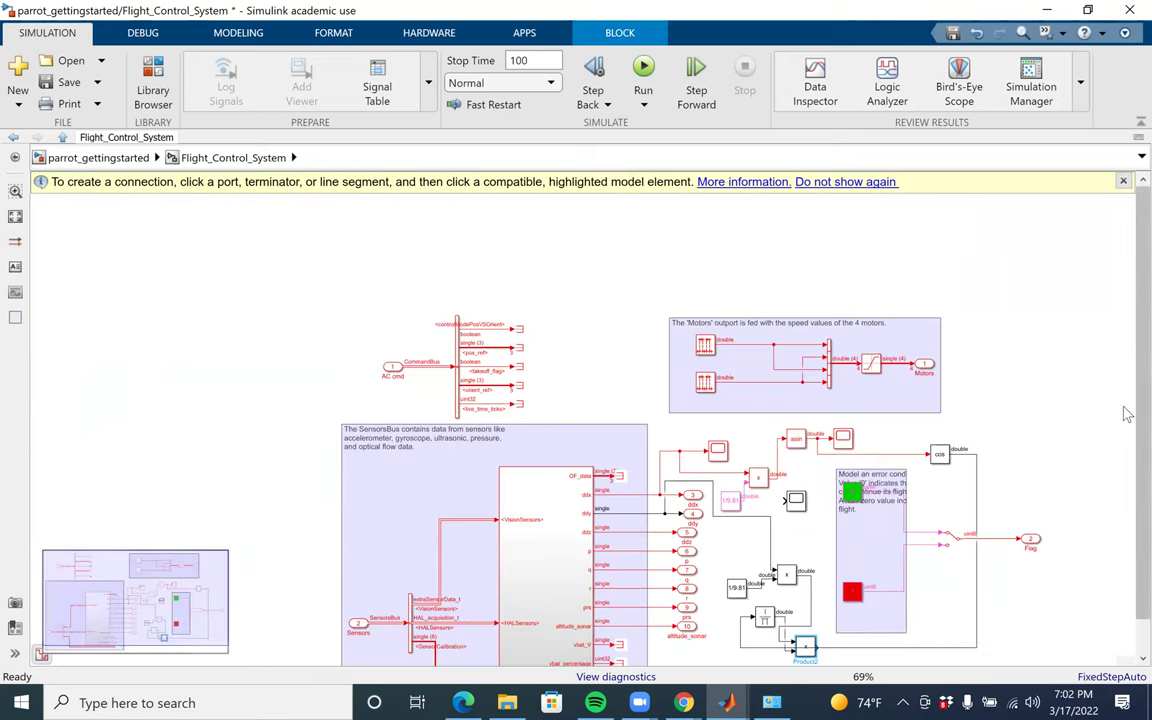
{"action": "scroll", "coordinate": [1055, 397], "scroll_direction": "down", "scroll_amount": 2}
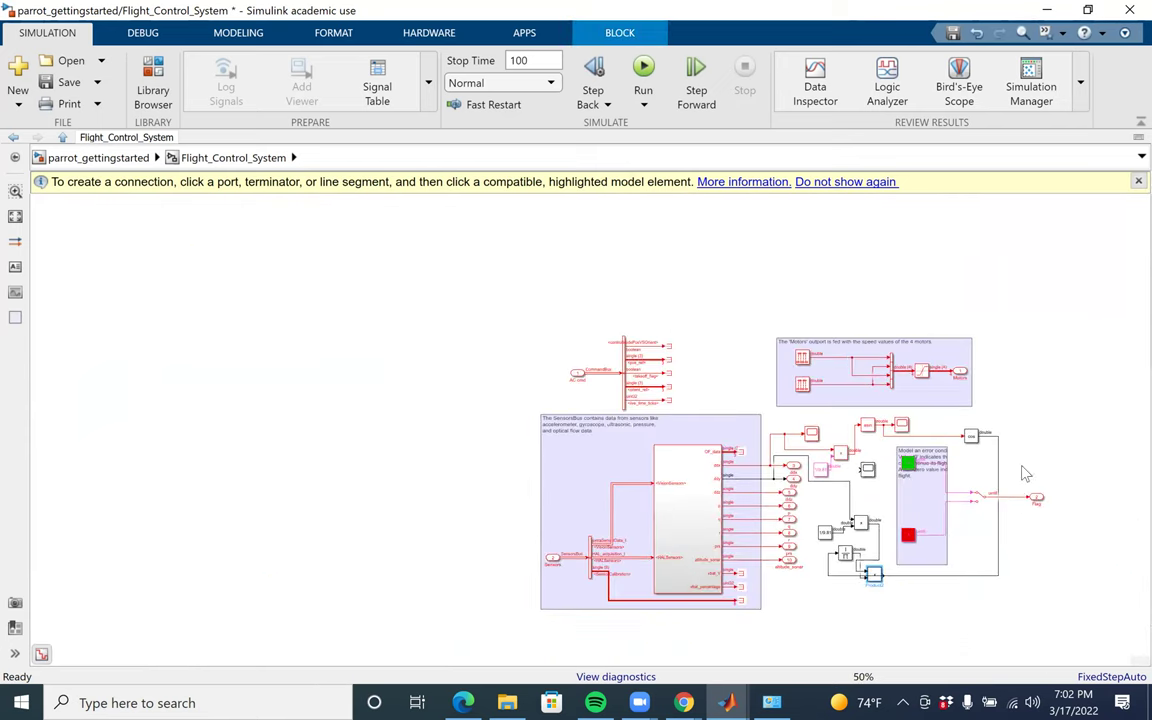
{"action": "scroll", "coordinate": [1033, 572], "scroll_direction": "up", "scroll_amount": 5}
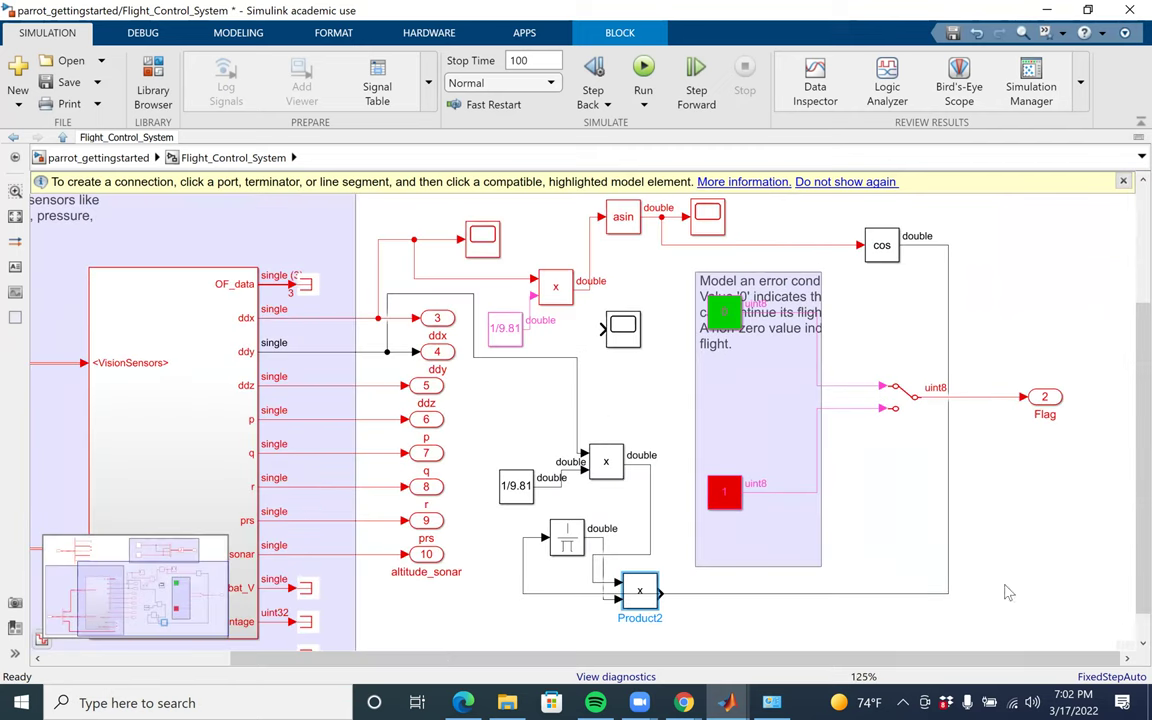
{"action": "left_click_drag", "start_coordinate": [648, 614], "coordinate": [651, 644]}
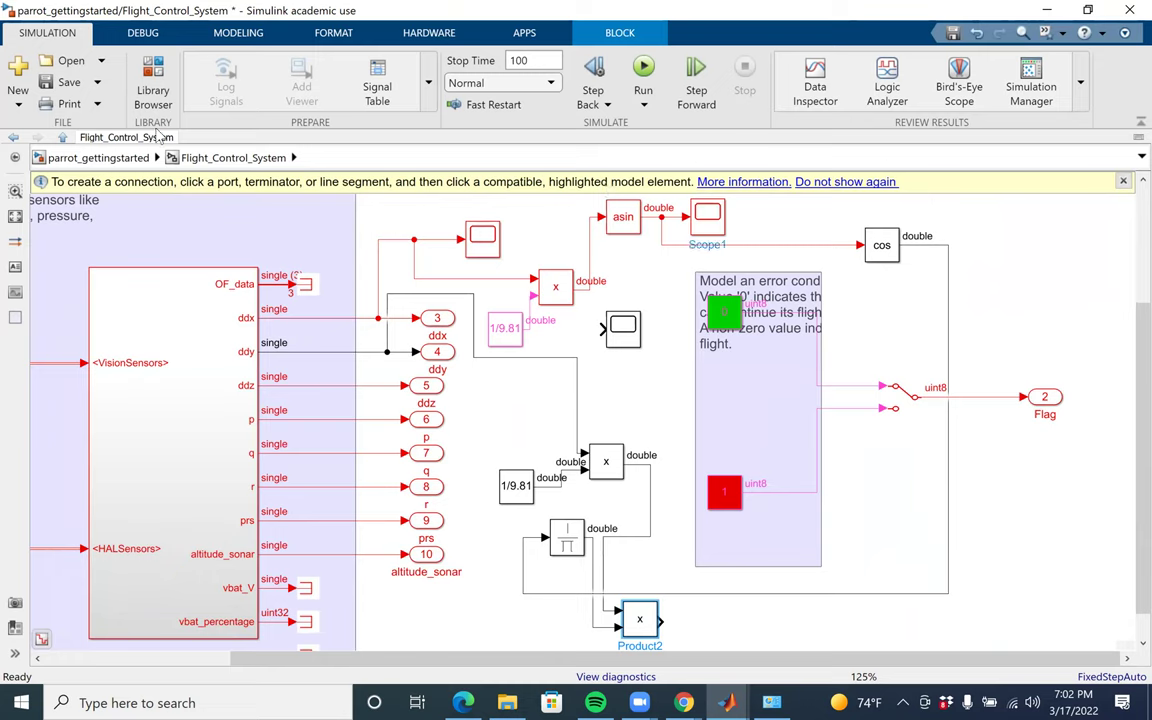
Copy and paste the asin block, and feed Product2's output into the new copy
{"action": "left_click", "coordinate": [626, 226]}
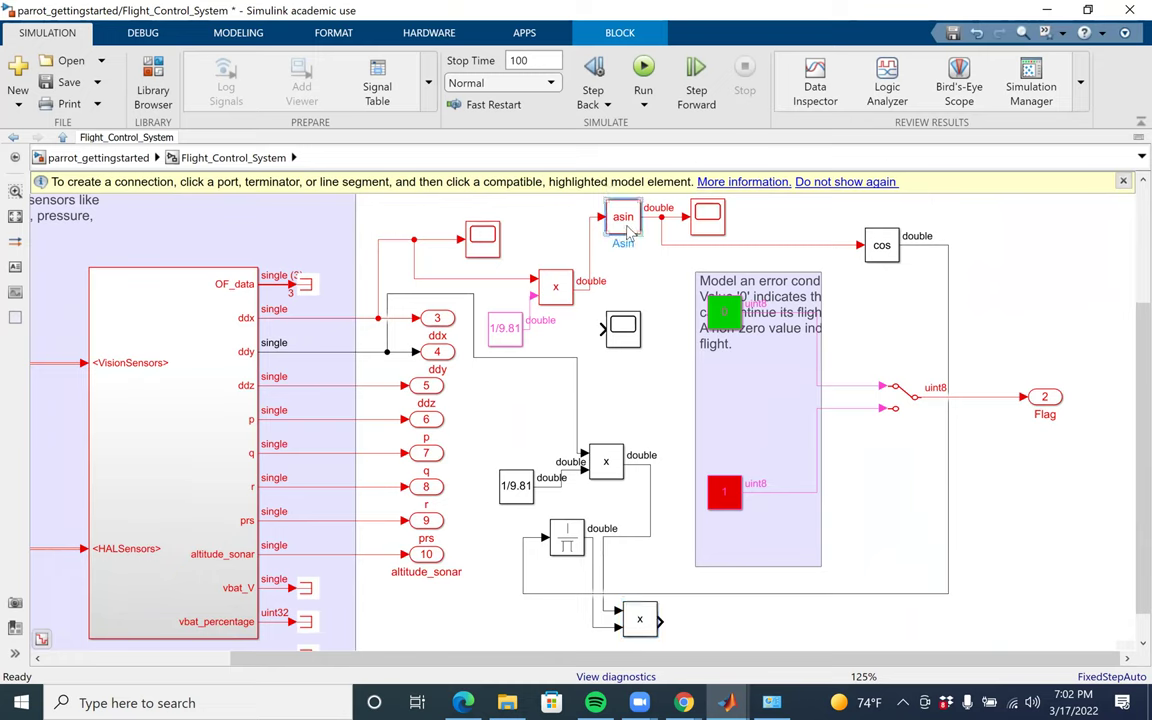
{"action": "right_click", "coordinate": [628, 230]}
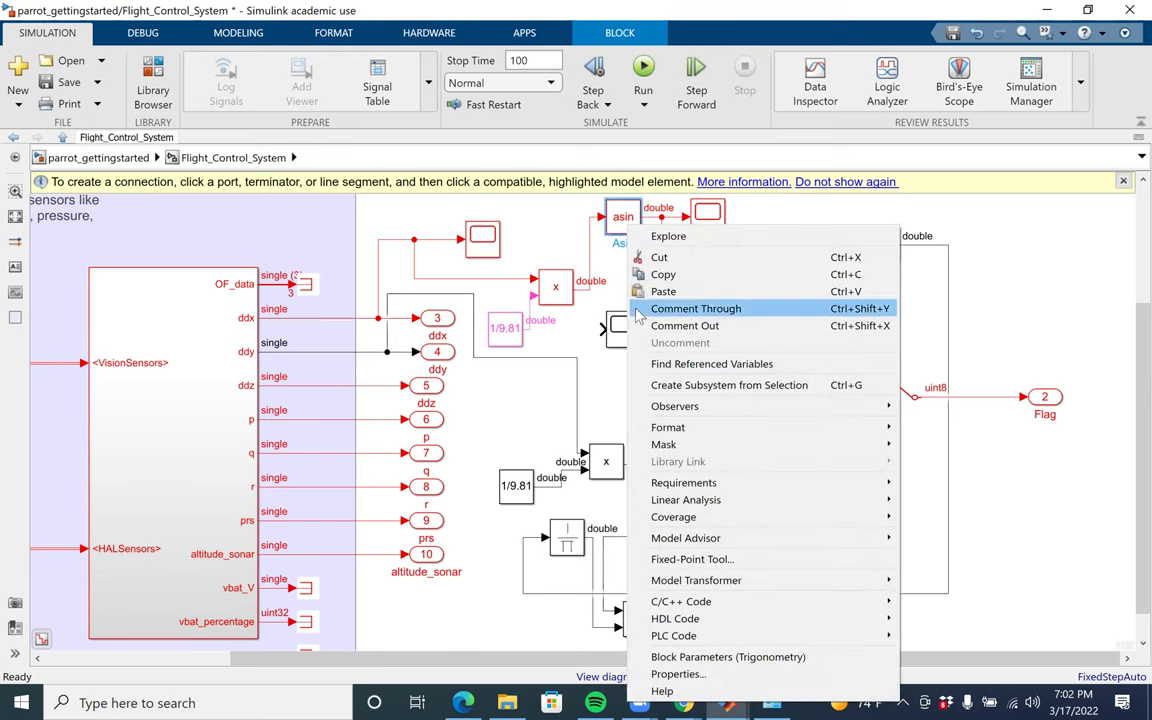
{"action": "left_click", "coordinate": [662, 274]}
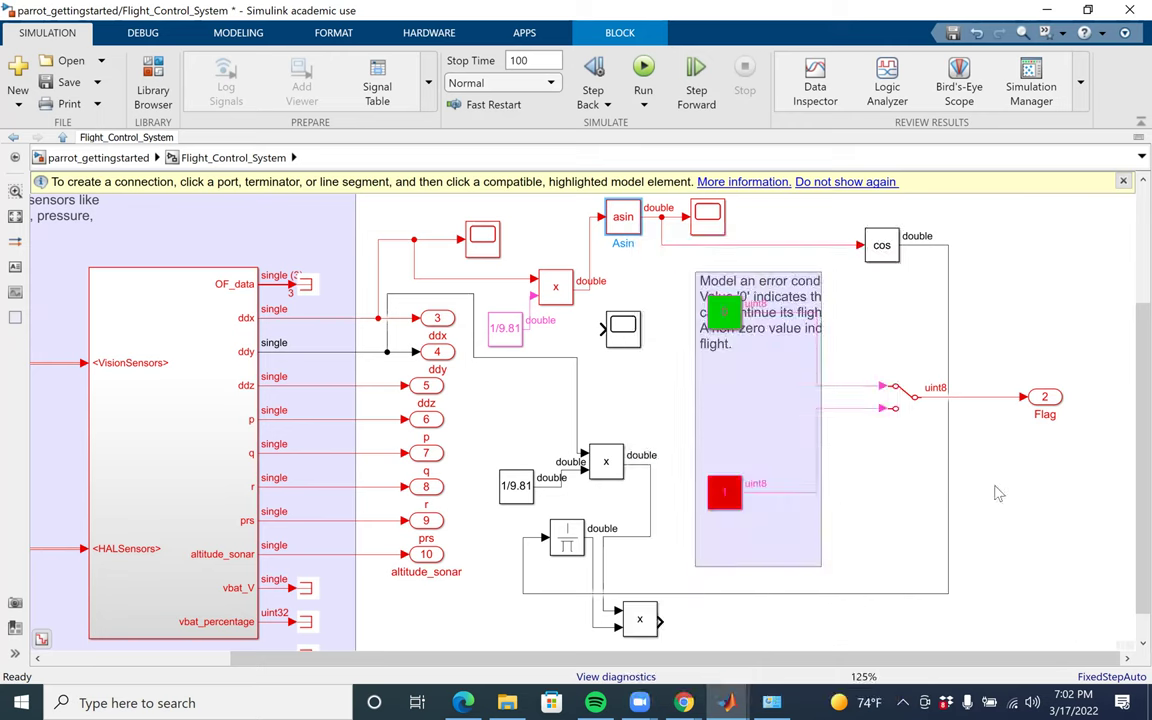
{"action": "right_click", "coordinate": [720, 632]}
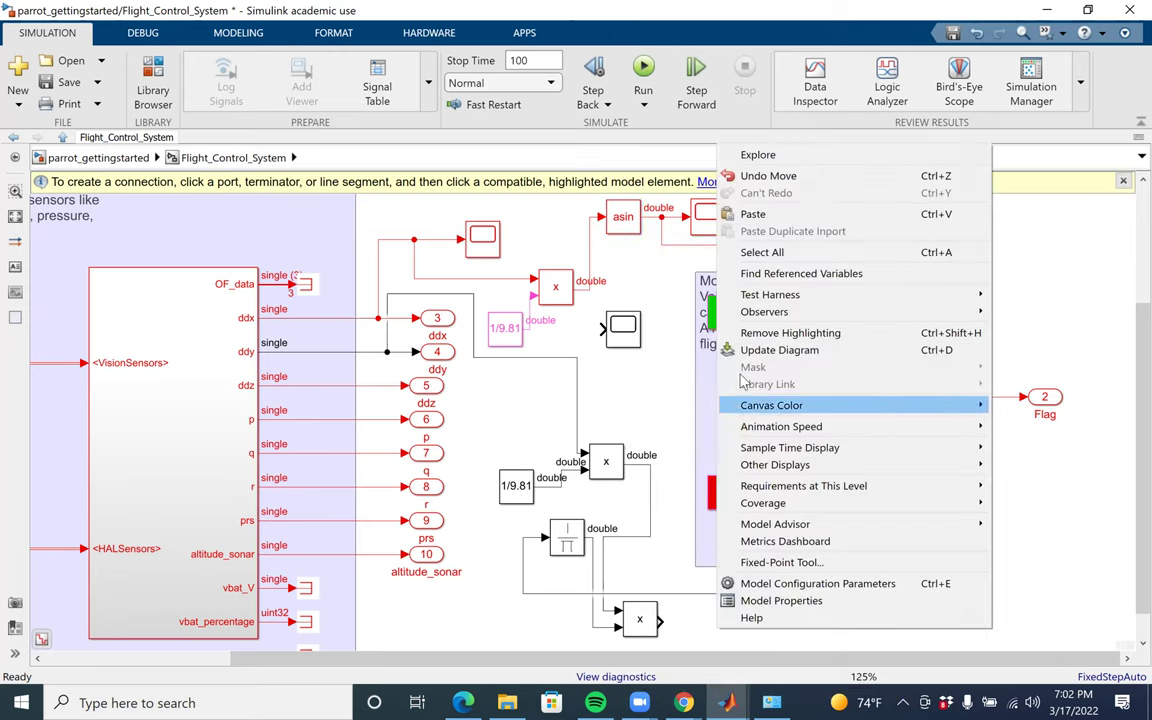
{"action": "left_click", "coordinate": [752, 214]}
{"action": "left_click_drag", "start_coordinate": [664, 621], "coordinate": [716, 644]}
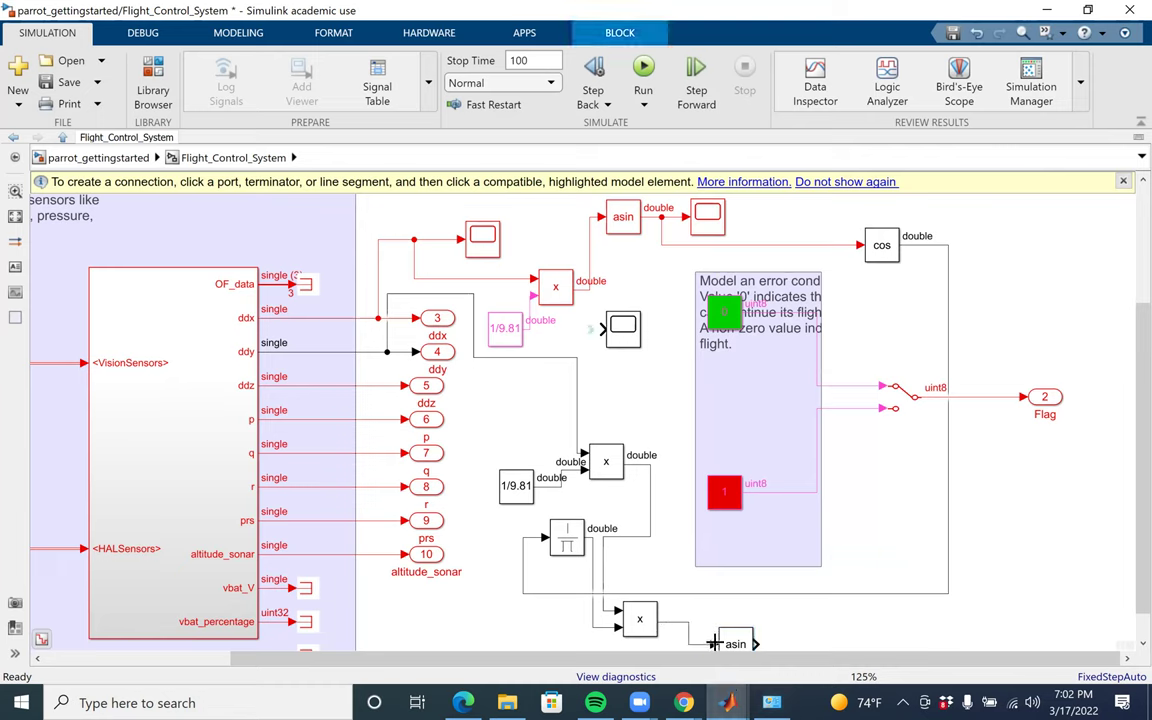
Copy Scope1 as Scope3 and connect the new asin output to it
{"action": "left_click", "coordinate": [709, 218]}
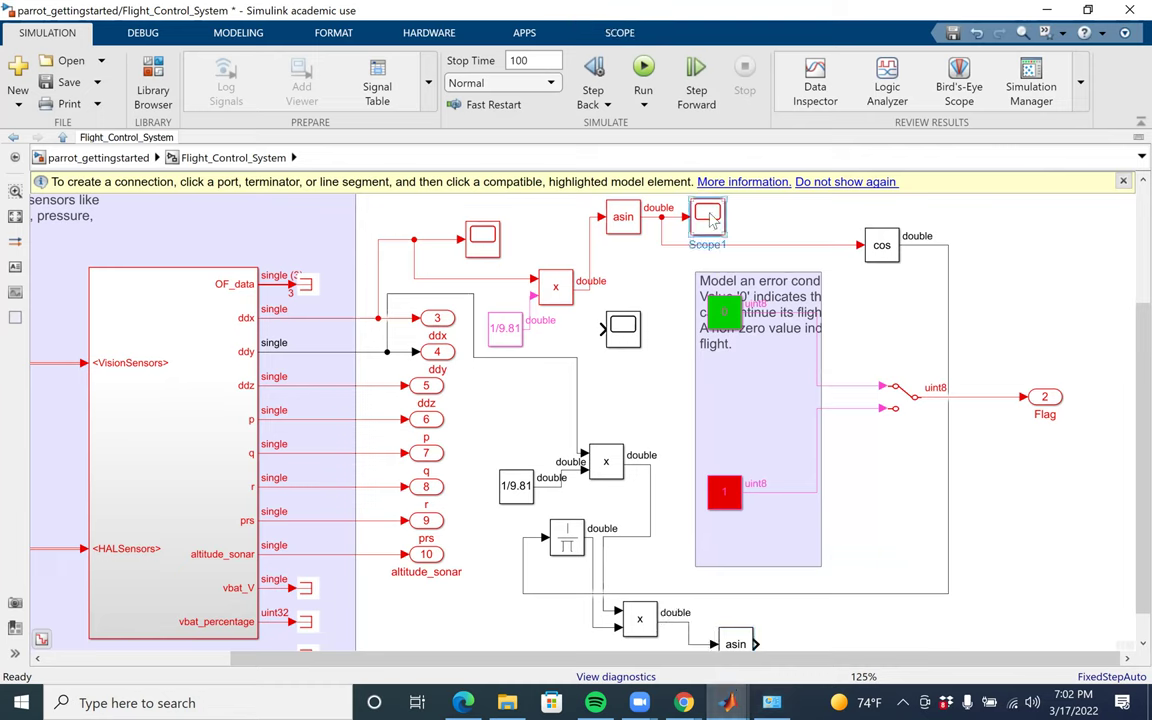
{"action": "right_click", "coordinate": [710, 216]}
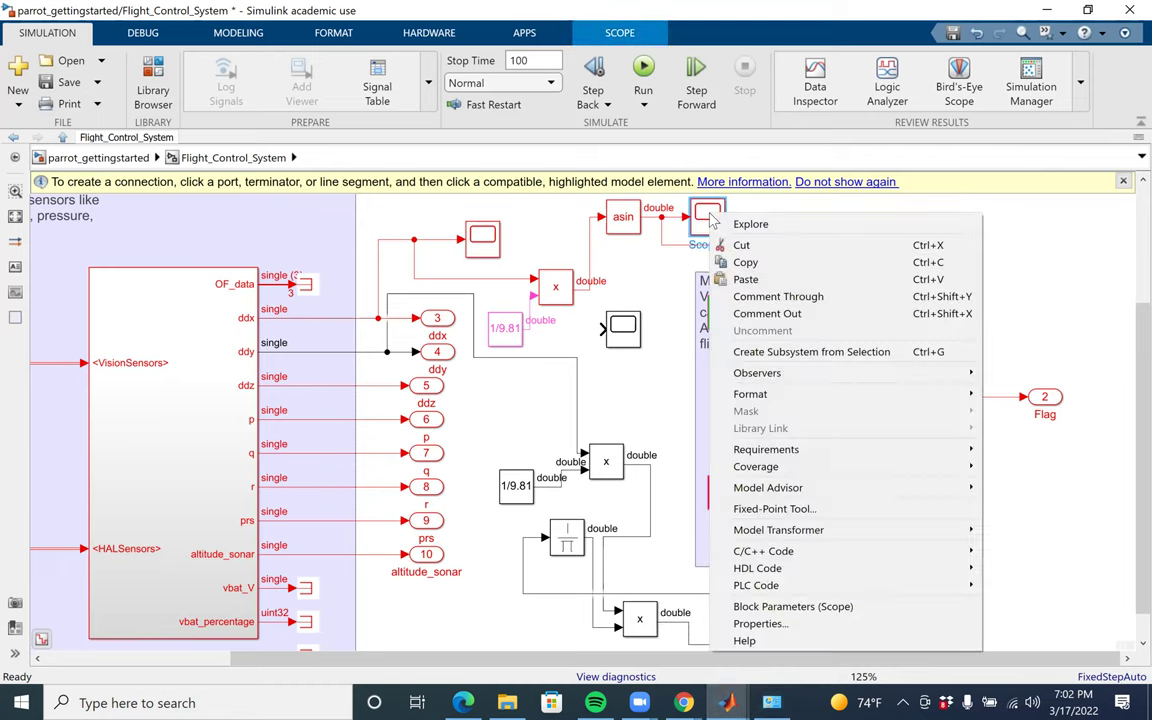
{"action": "left_click", "coordinate": [771, 264]}
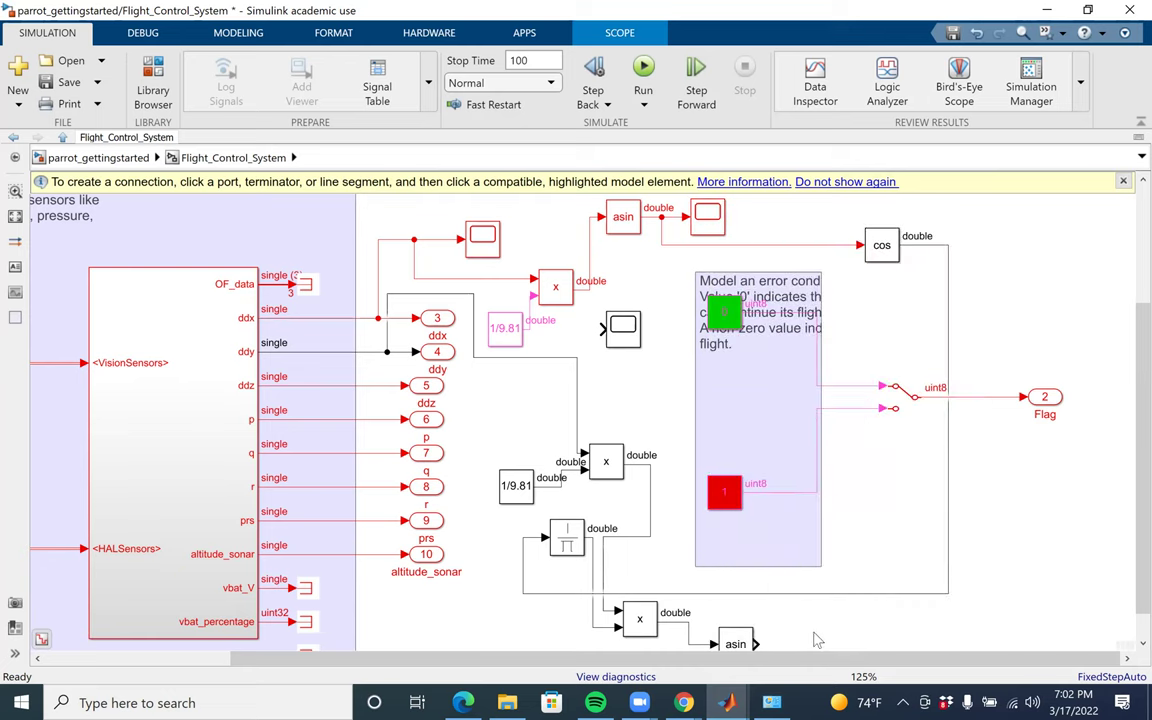
{"action": "right_click", "coordinate": [817, 637]}
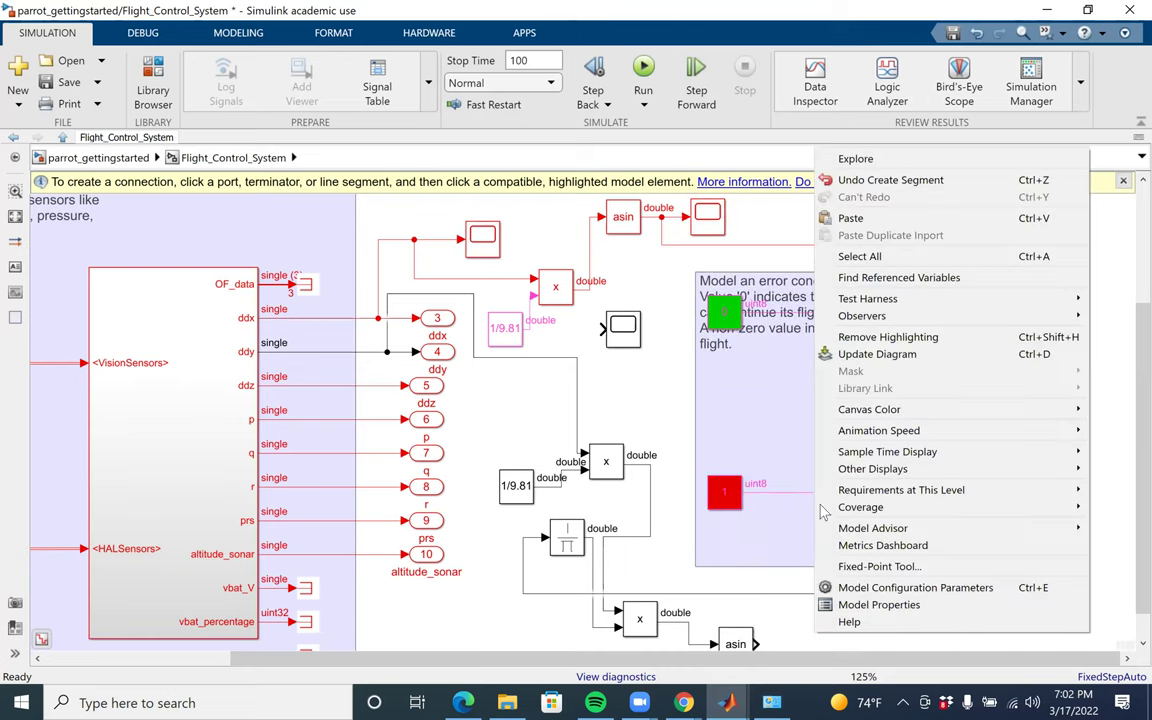
{"action": "left_click", "coordinate": [851, 217]}
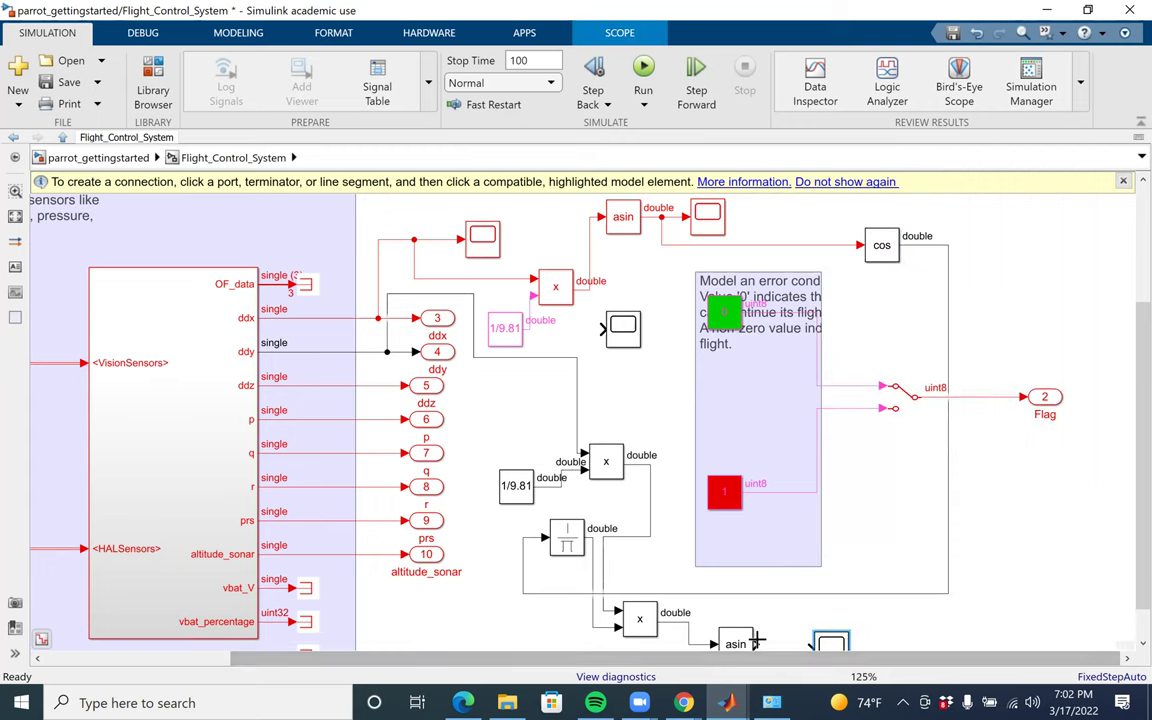
{"action": "left_click", "coordinate": [735, 582]}
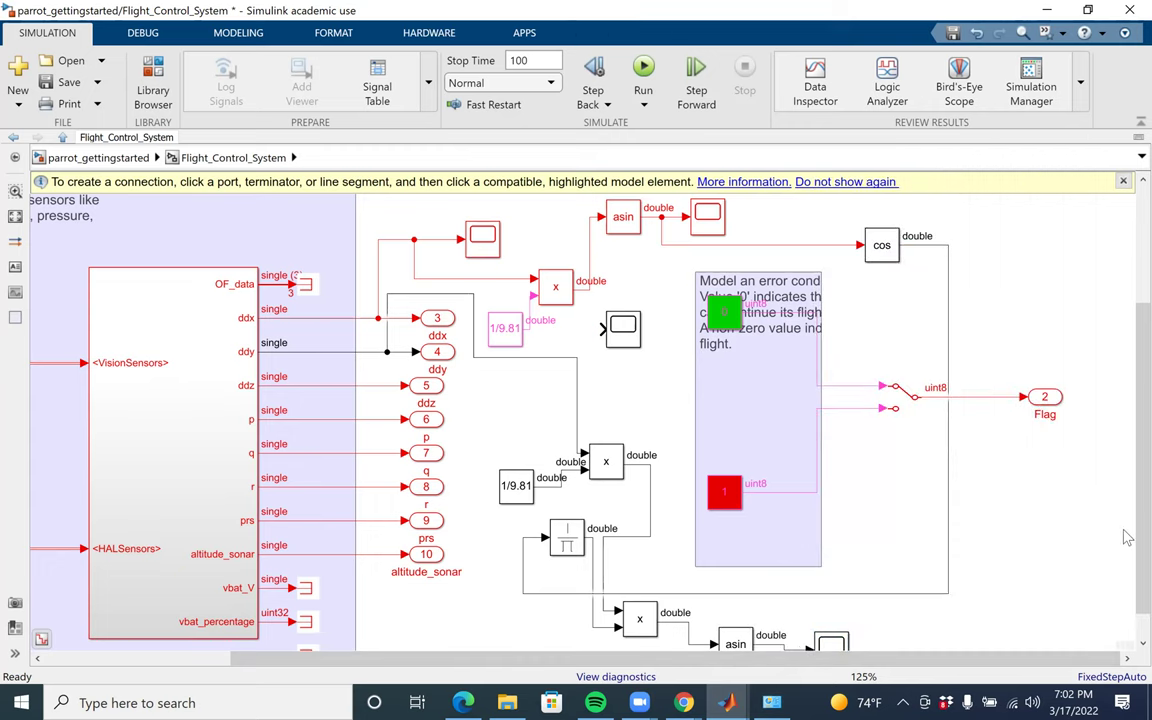
{"action": "scroll", "coordinate": [1125, 508], "scroll_direction": "down", "scroll_amount": 1}
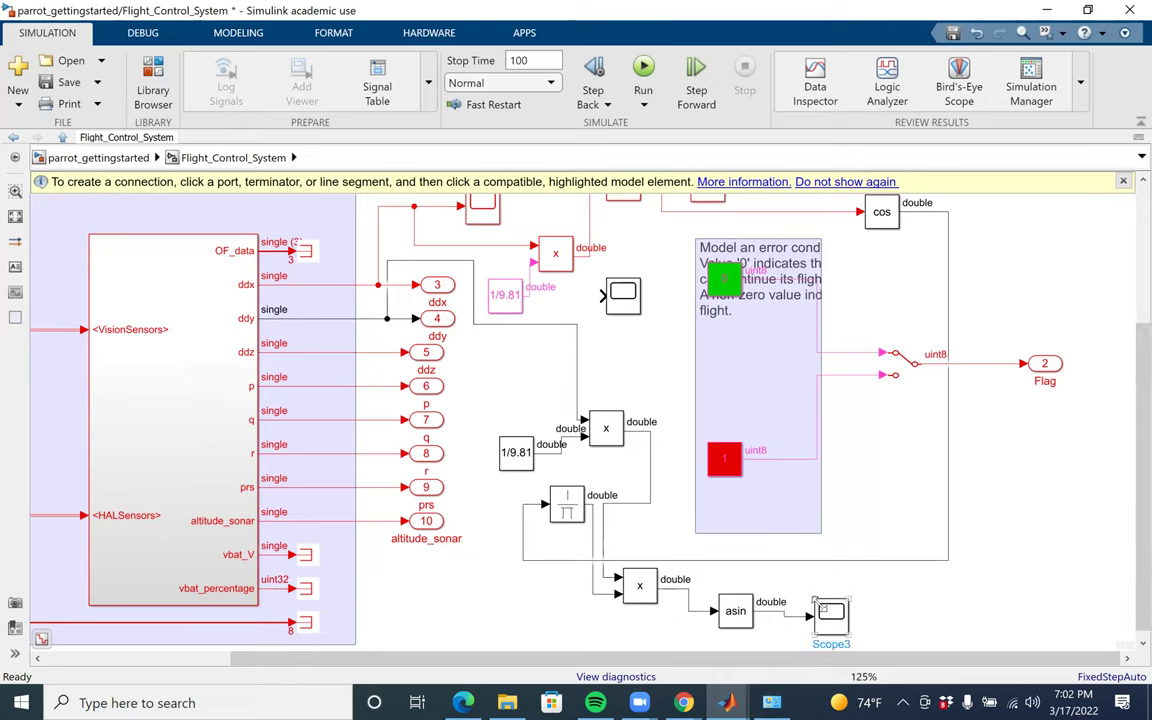
{"action": "scroll", "coordinate": [837, 451], "scroll_direction": "down", "scroll_amount": 5}
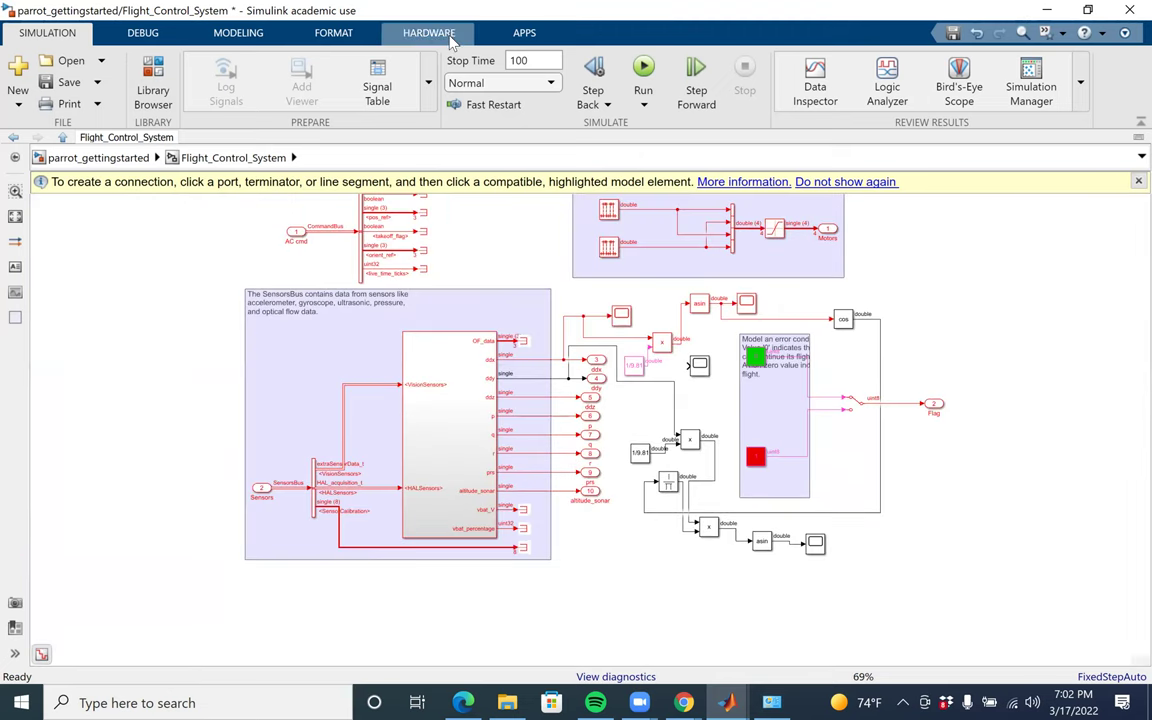
Copy Product2 and paste it as Product3 after the second asin block
{"action": "left_click", "coordinate": [432, 33]}
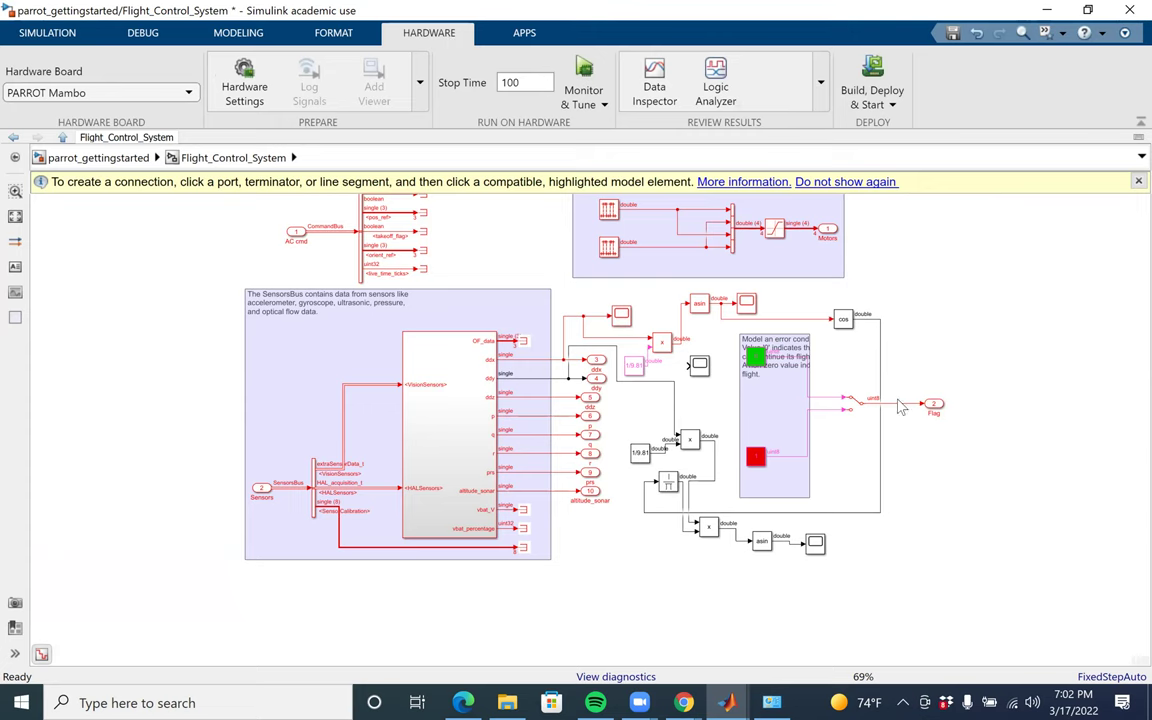
{"action": "scroll", "coordinate": [891, 551], "scroll_direction": "up", "scroll_amount": 3}
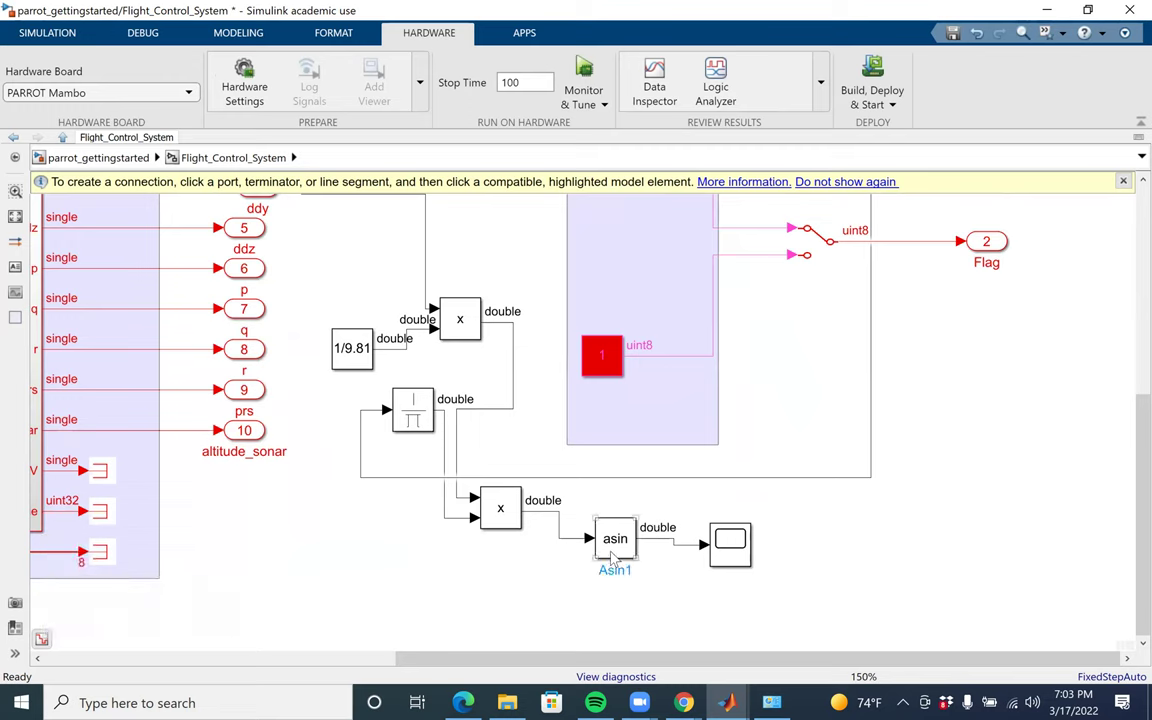
{"action": "left_click", "coordinate": [501, 522]}
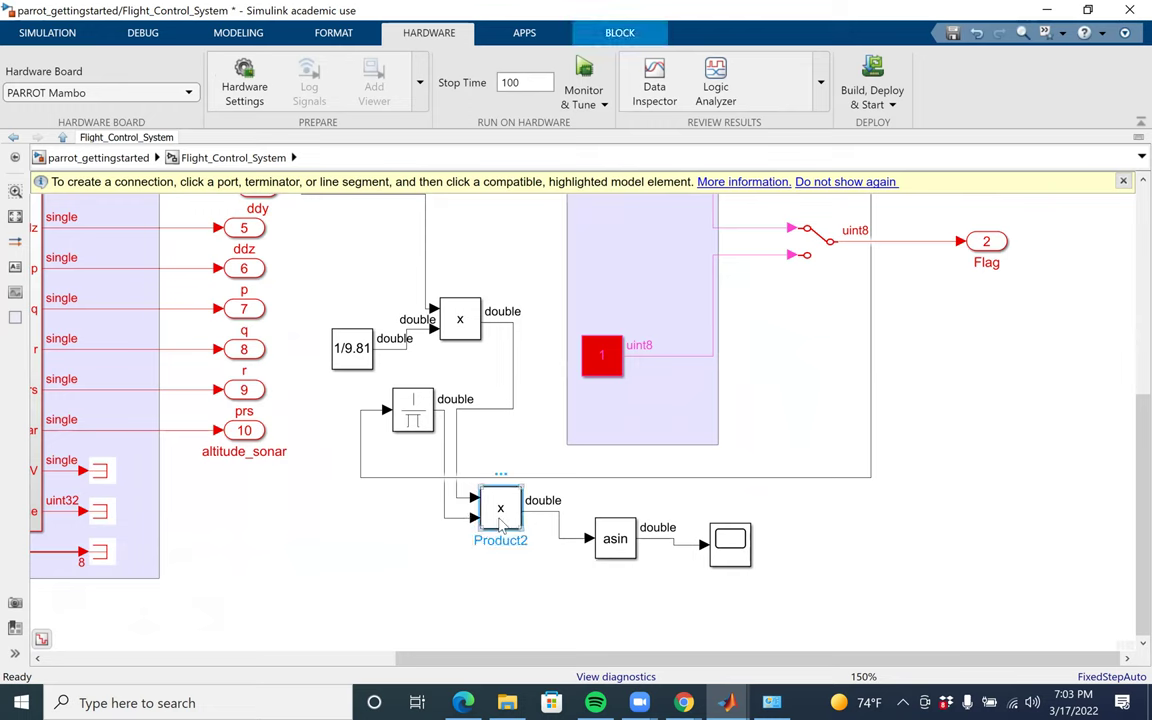
{"action": "right_click", "coordinate": [501, 525]}
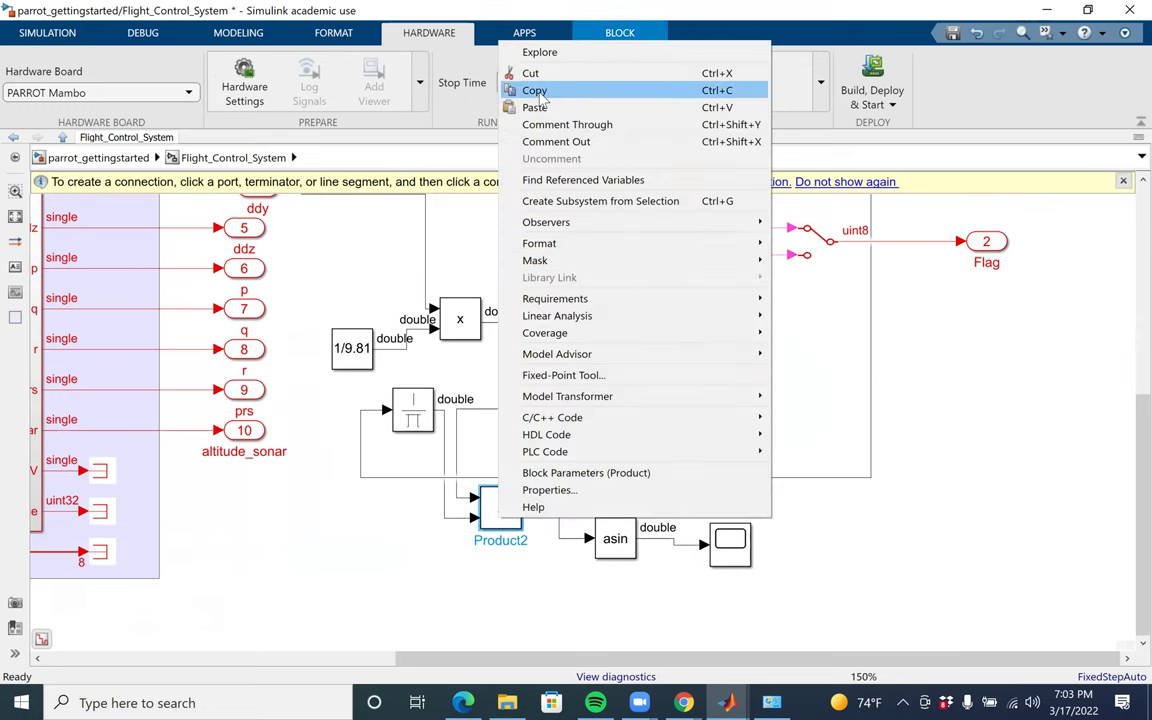
{"action": "left_click", "coordinate": [536, 91]}
{"action": "left_click", "coordinate": [666, 580]}
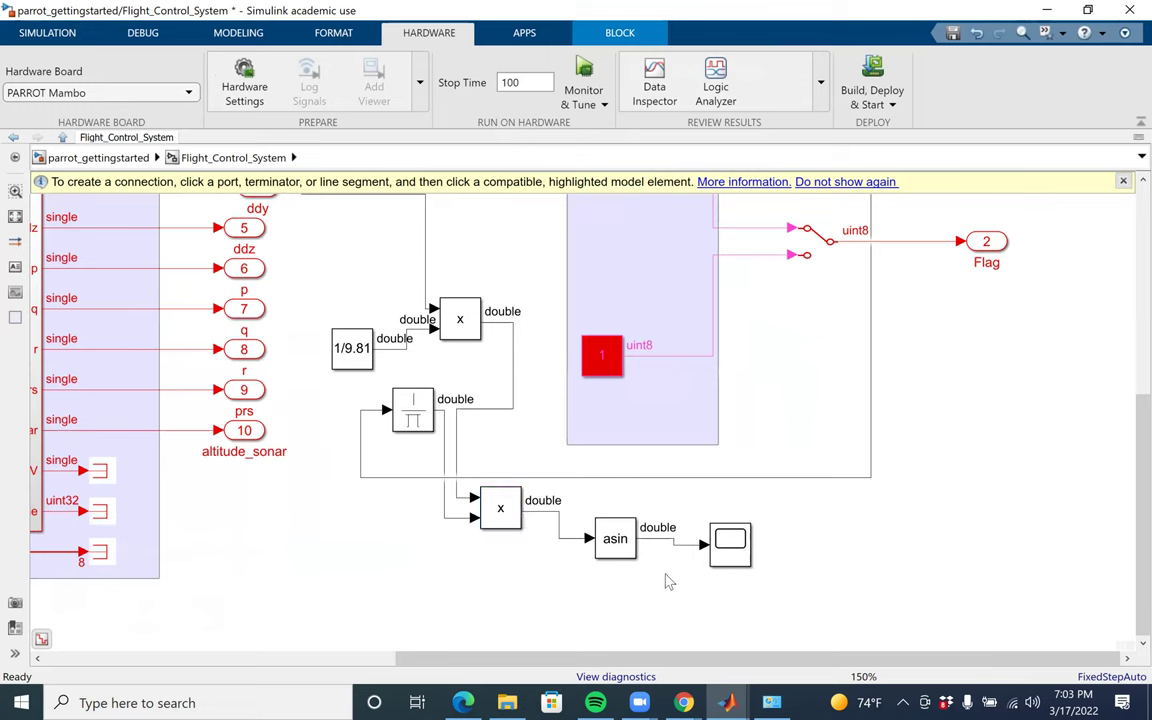
{"action": "right_click", "coordinate": [675, 563]}
{"action": "left_click", "coordinate": [697, 157]}
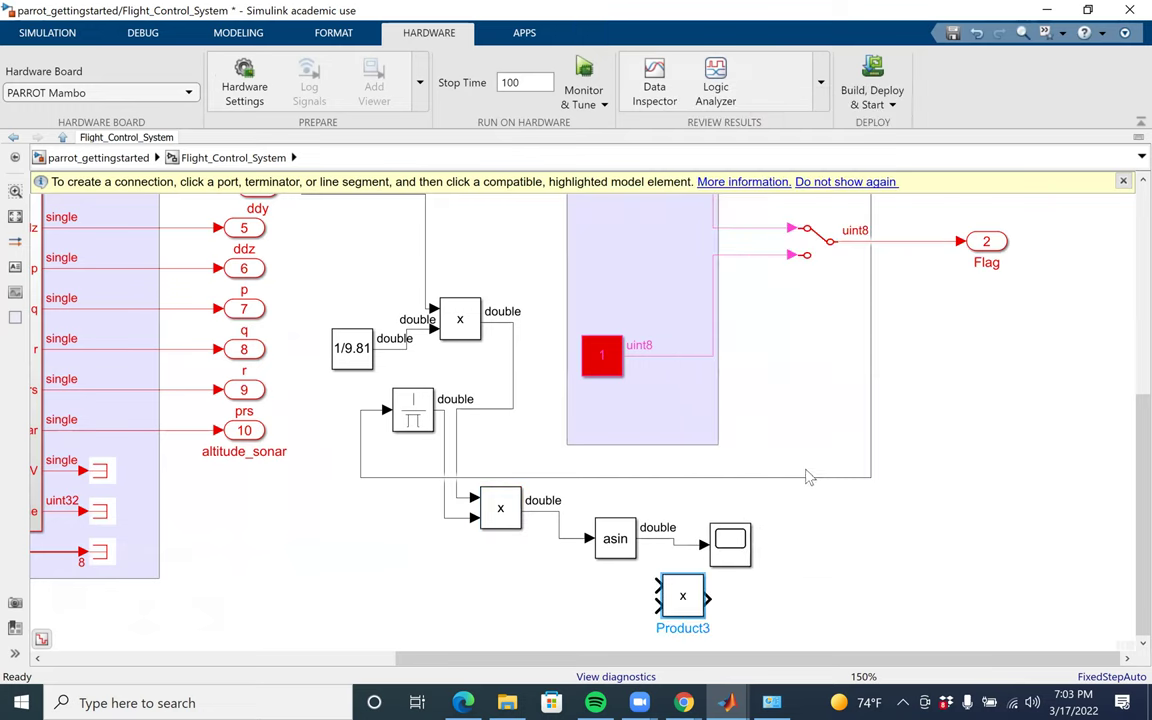
{"action": "left_click", "coordinate": [662, 560]}
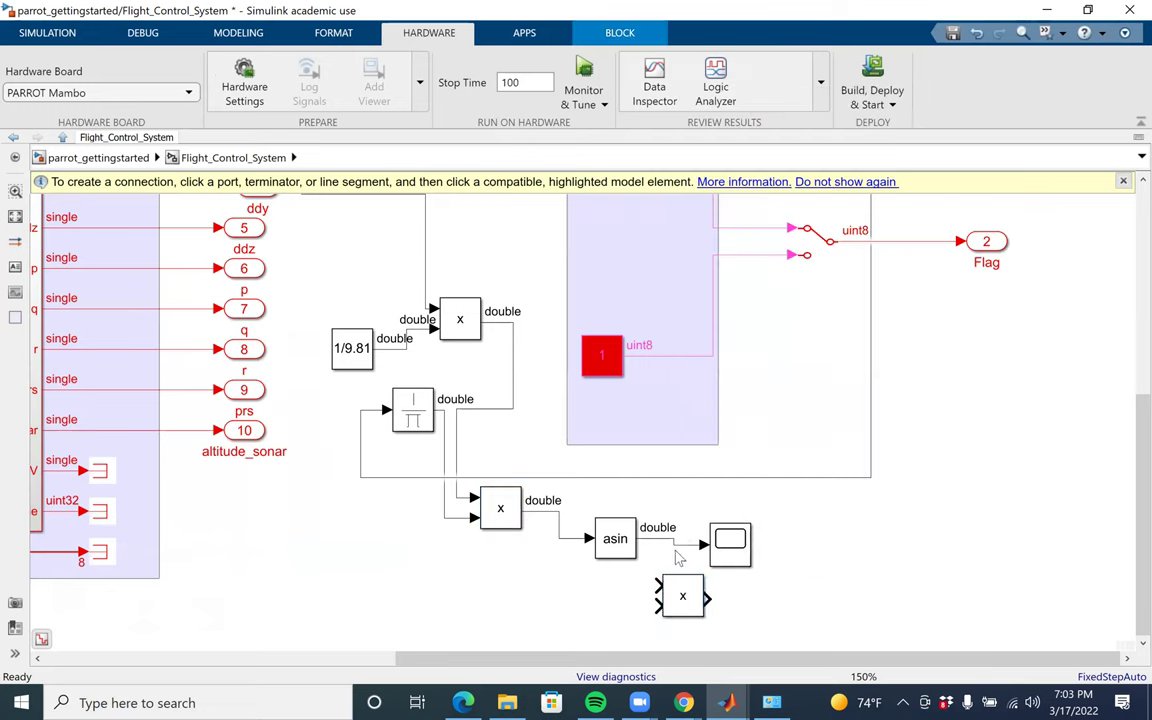
Move Scope3 right of Product3 so asin feeds Product3, which feeds Scope3
{"action": "left_click", "coordinate": [683, 550]}
{"action": "scroll", "coordinate": [683, 551], "scroll_direction": "down", "scroll_amount": 3}
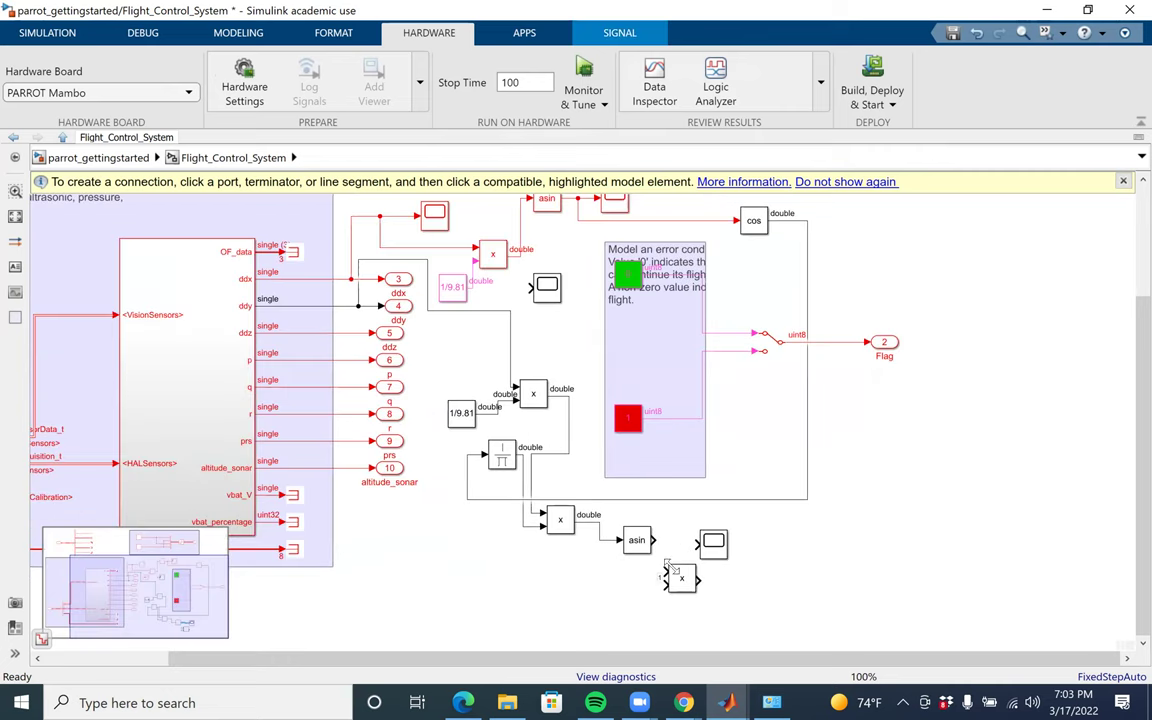
{"action": "left_click", "coordinate": [605, 515]}
{"action": "left_click", "coordinate": [668, 575]}
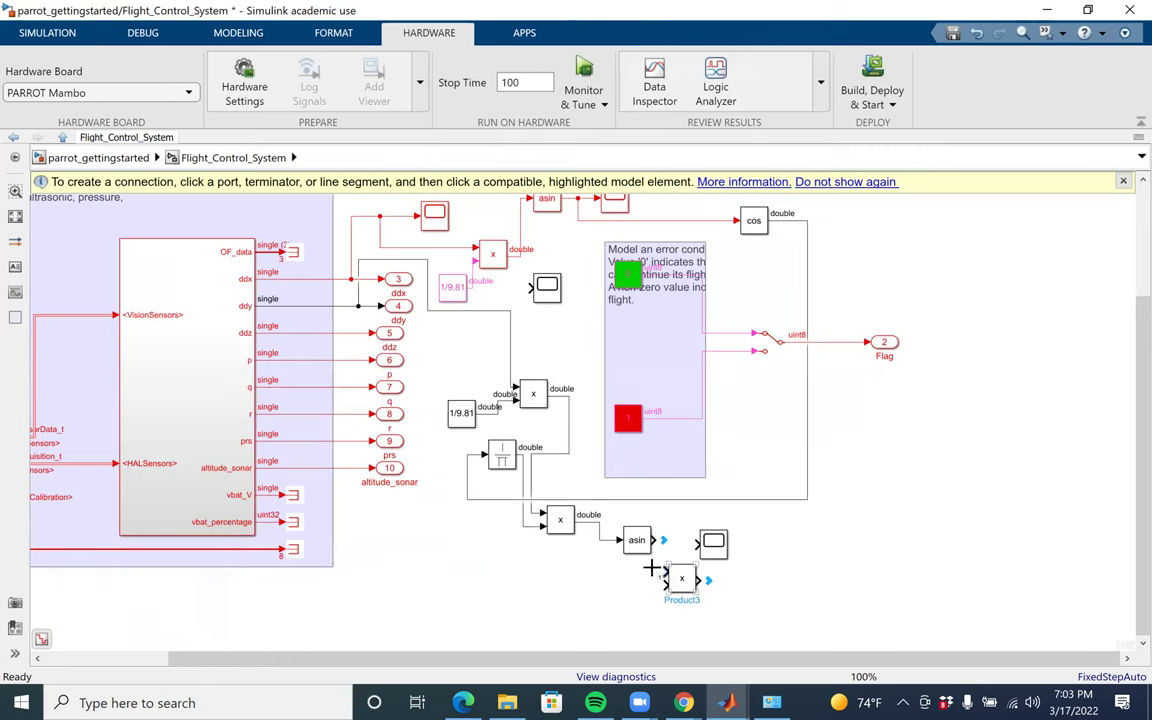
{"action": "left_click_drag", "start_coordinate": [719, 547], "coordinate": [740, 566]}
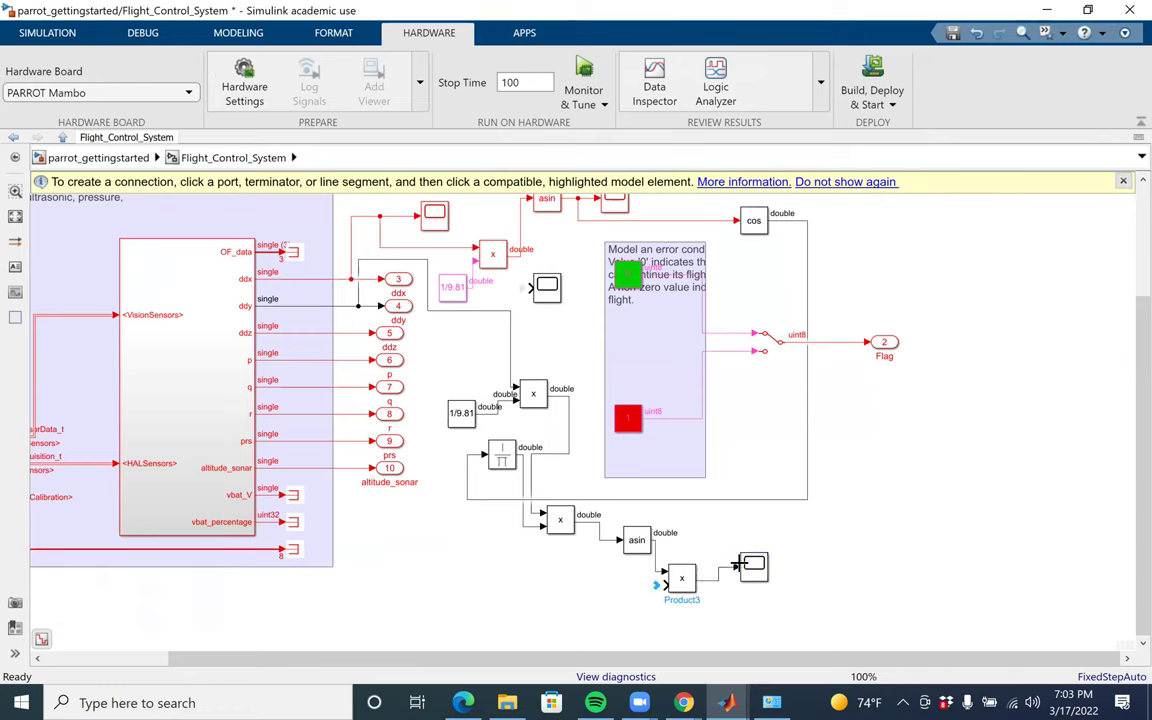
Copy the 1/9.81 constant and paste it near Product3 as Constant4
{"action": "right_click", "coordinate": [458, 288]}
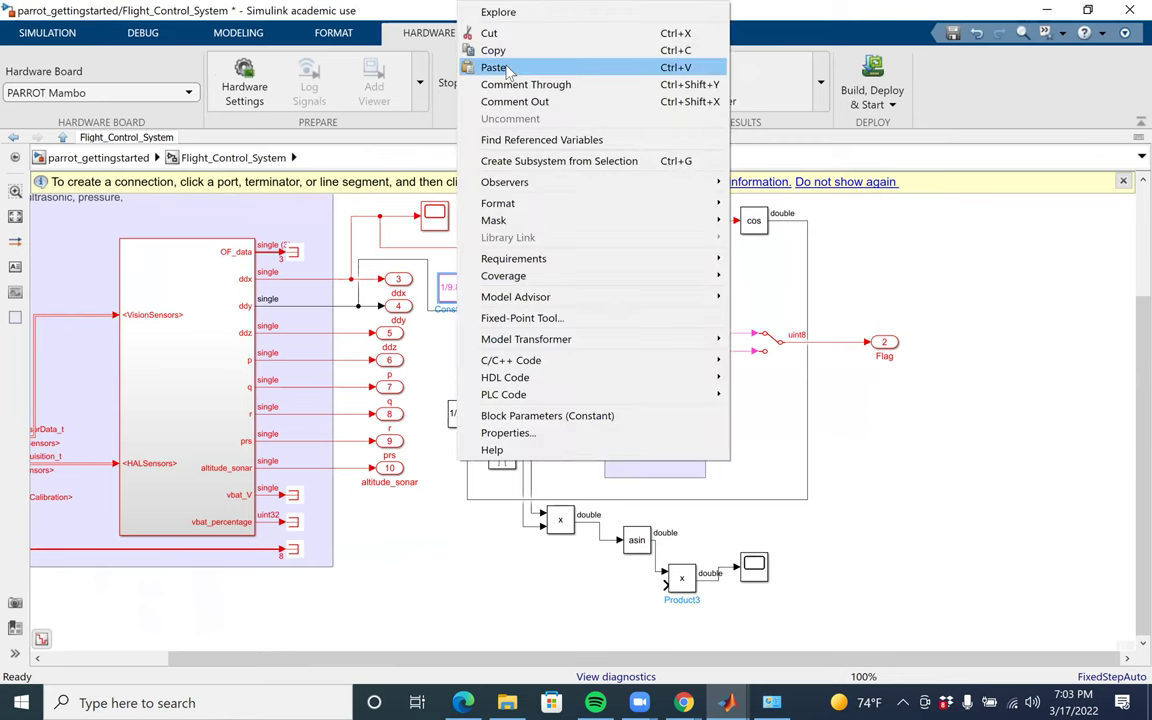
{"action": "left_click", "coordinate": [495, 51]}
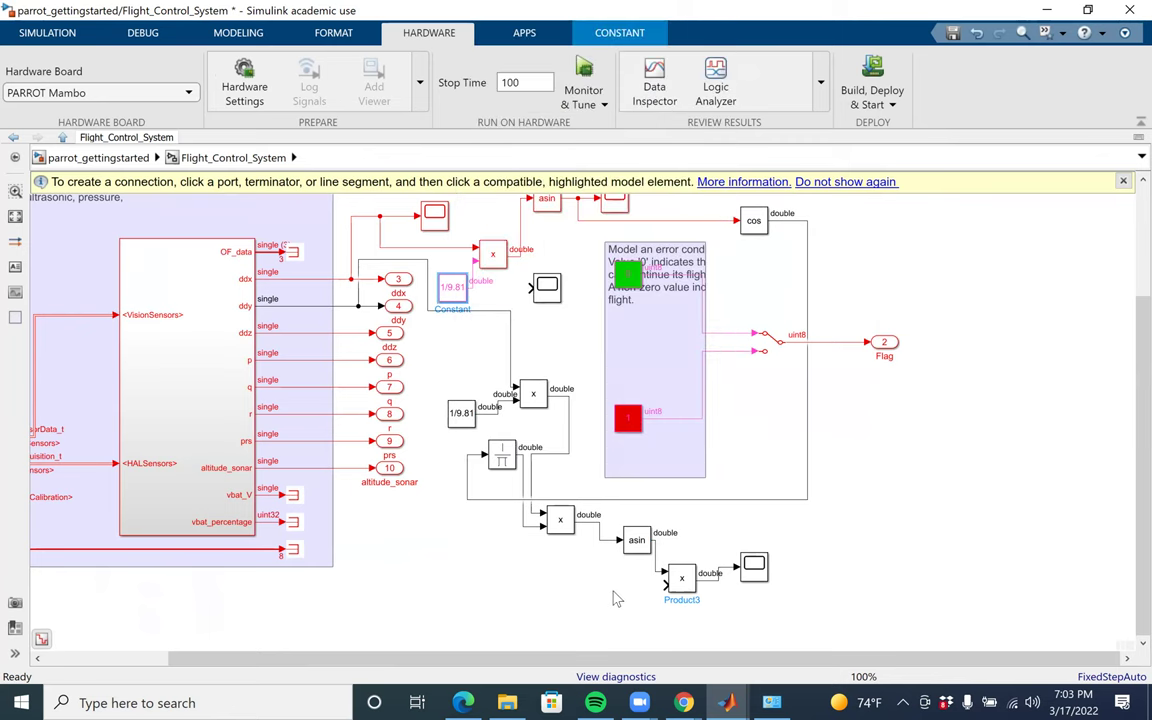
{"action": "right_click", "coordinate": [617, 598]}
{"action": "left_click", "coordinate": [675, 178]}
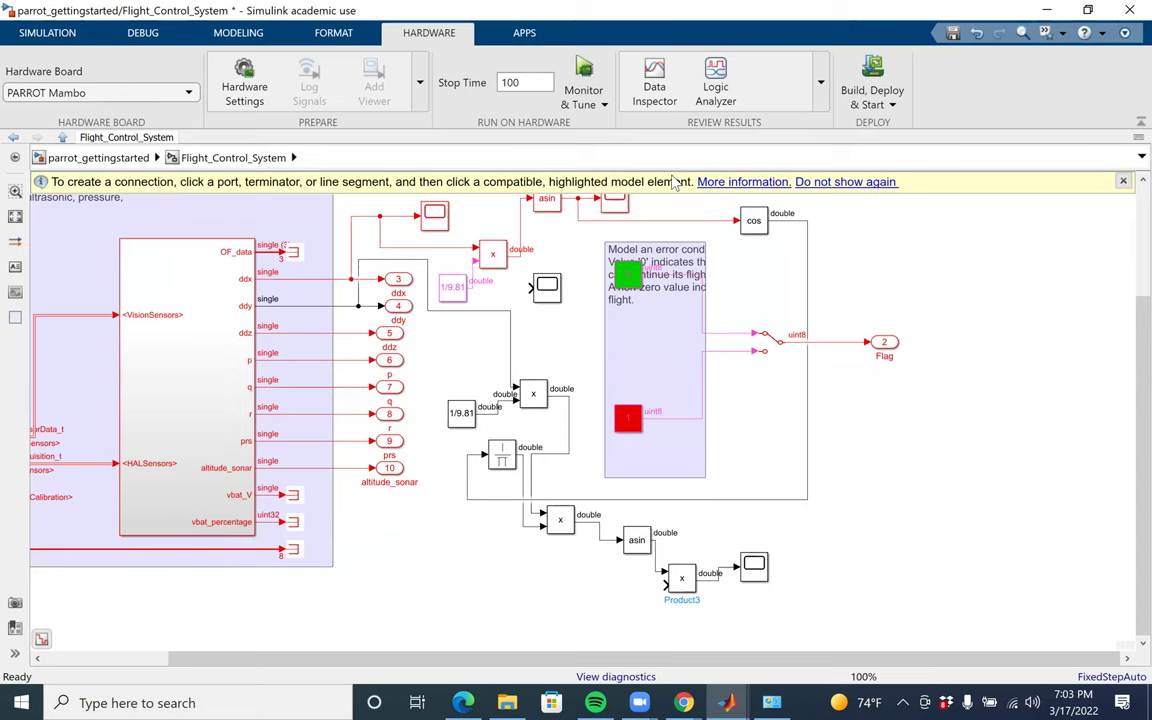
{"action": "key", "text": "ctrl+v"}
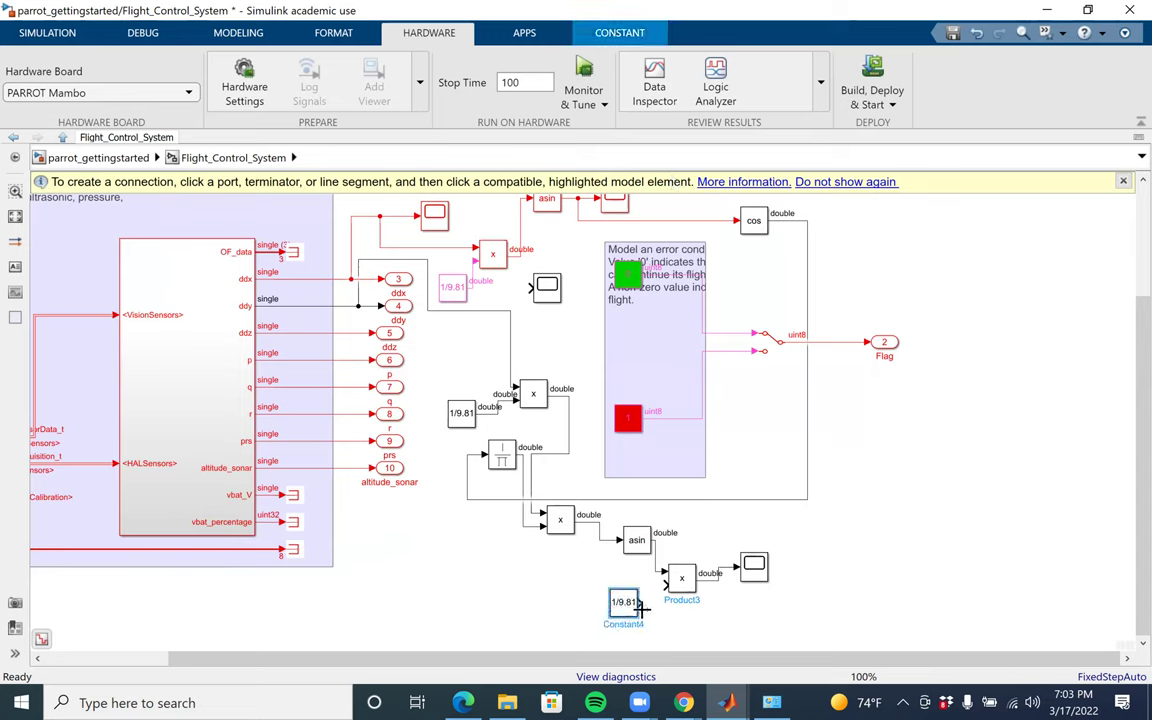
{"action": "left_click", "coordinate": [590, 528]}
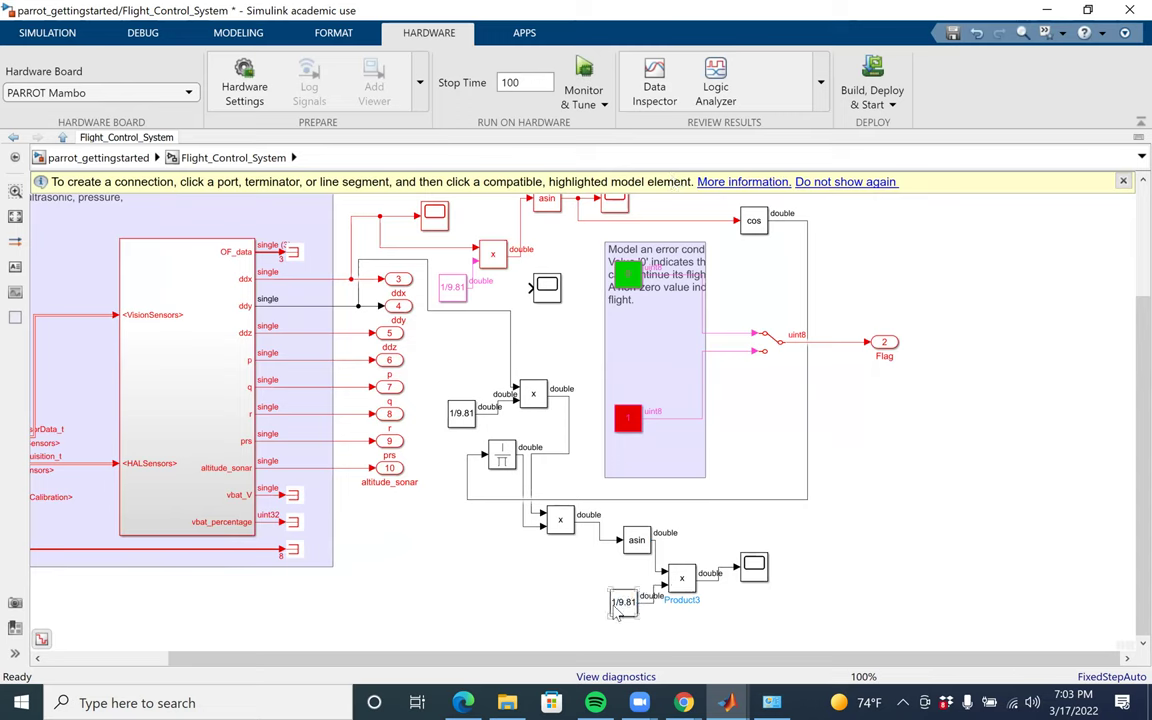
Change Constant4's value from 1/9.81 to -1
{"action": "double_click", "coordinate": [622, 602]}
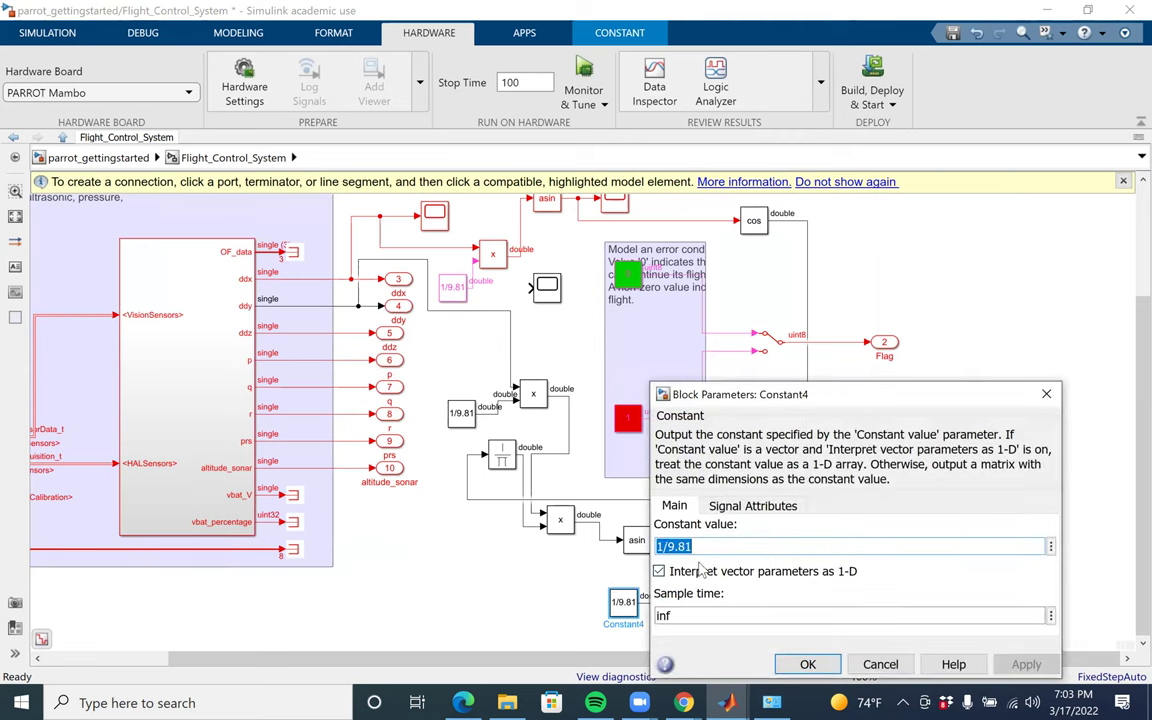
{"action": "key", "text": "BackSpace"}
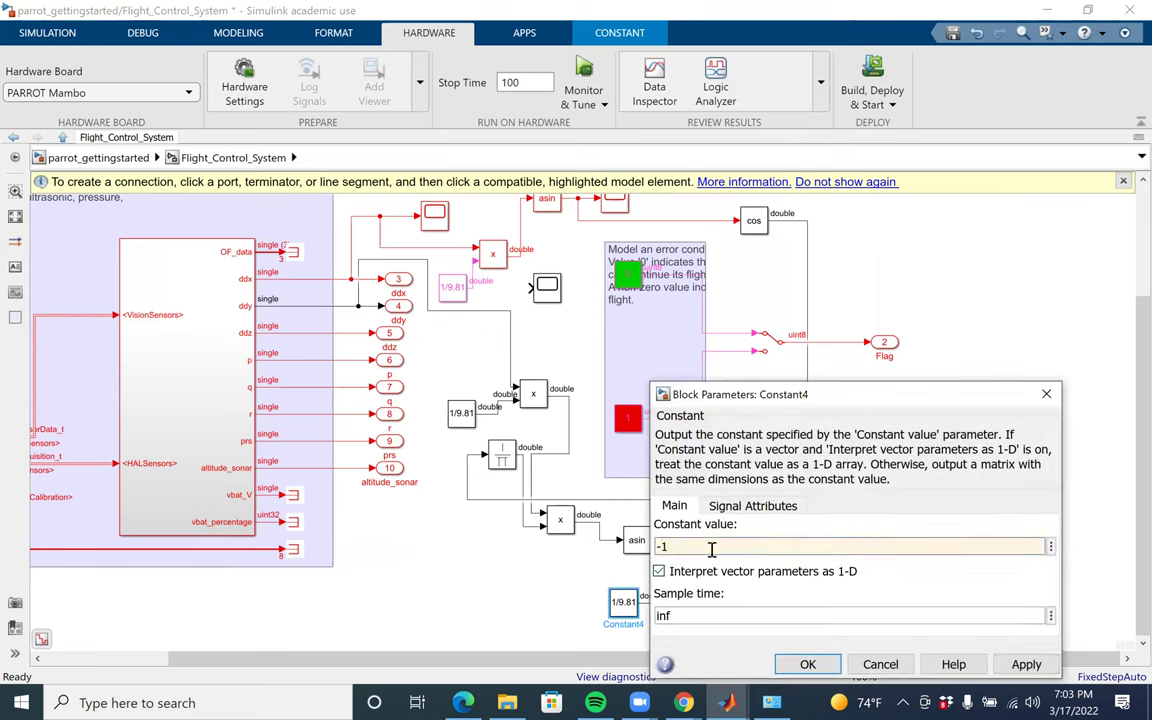
{"action": "left_click", "coordinate": [807, 673]}
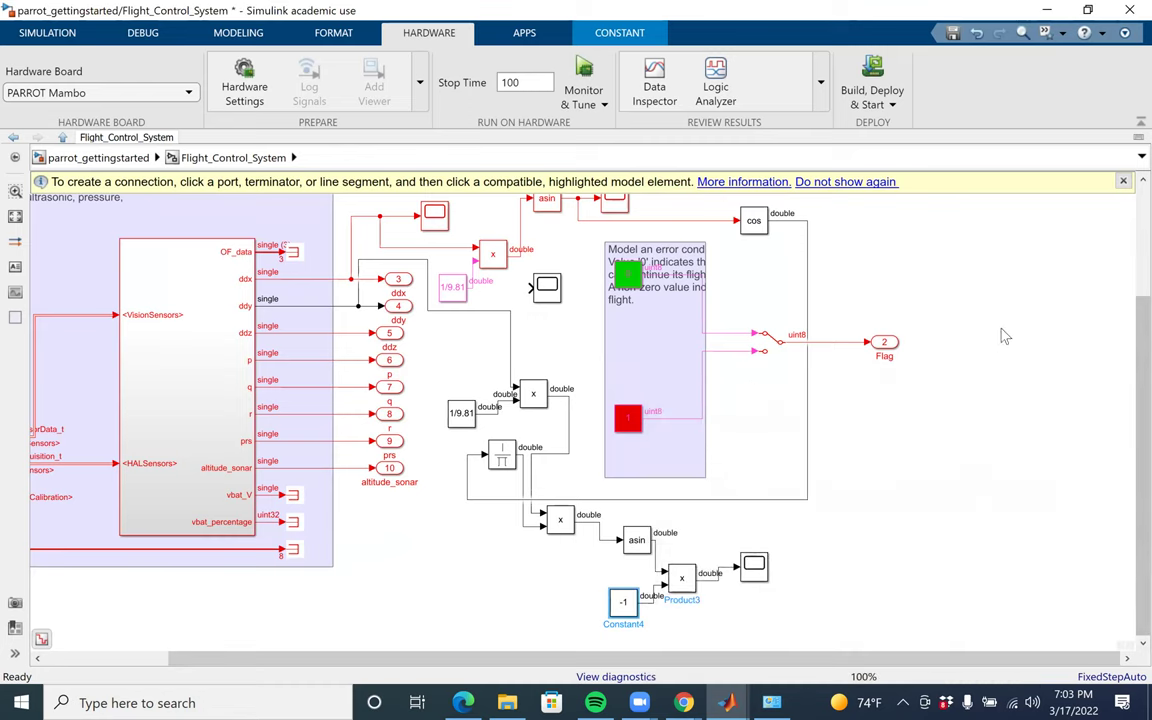
Run the model on the PARROT Mambo with Monitor & Tune to open the flight control interface
{"action": "left_click", "coordinate": [584, 78]}
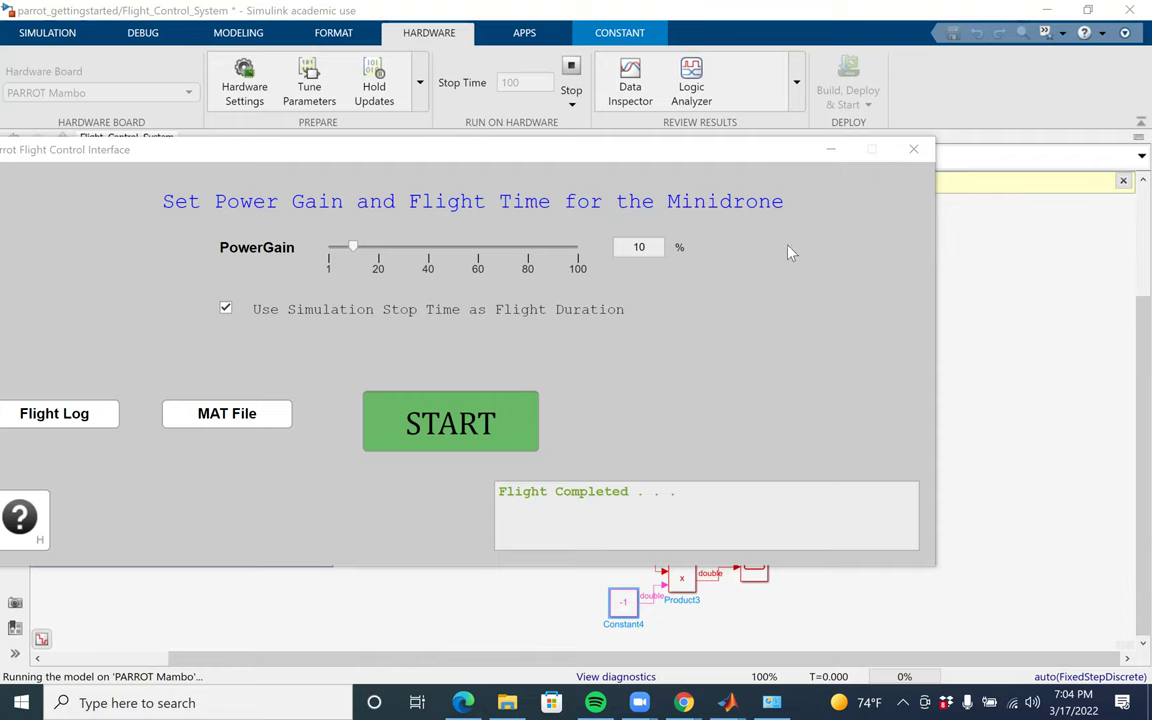
Start the minidrone flight and bring the Simulink model back to the front
{"action": "left_click", "coordinate": [437, 415]}
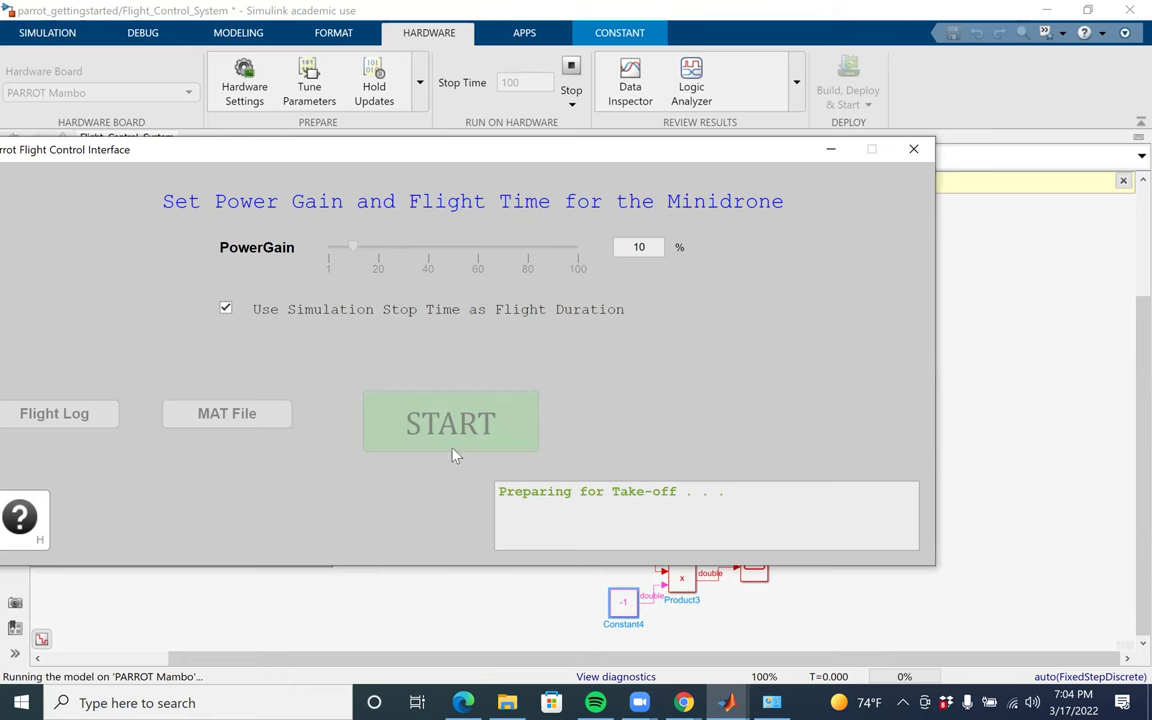
{"action": "left_click", "coordinate": [507, 596]}
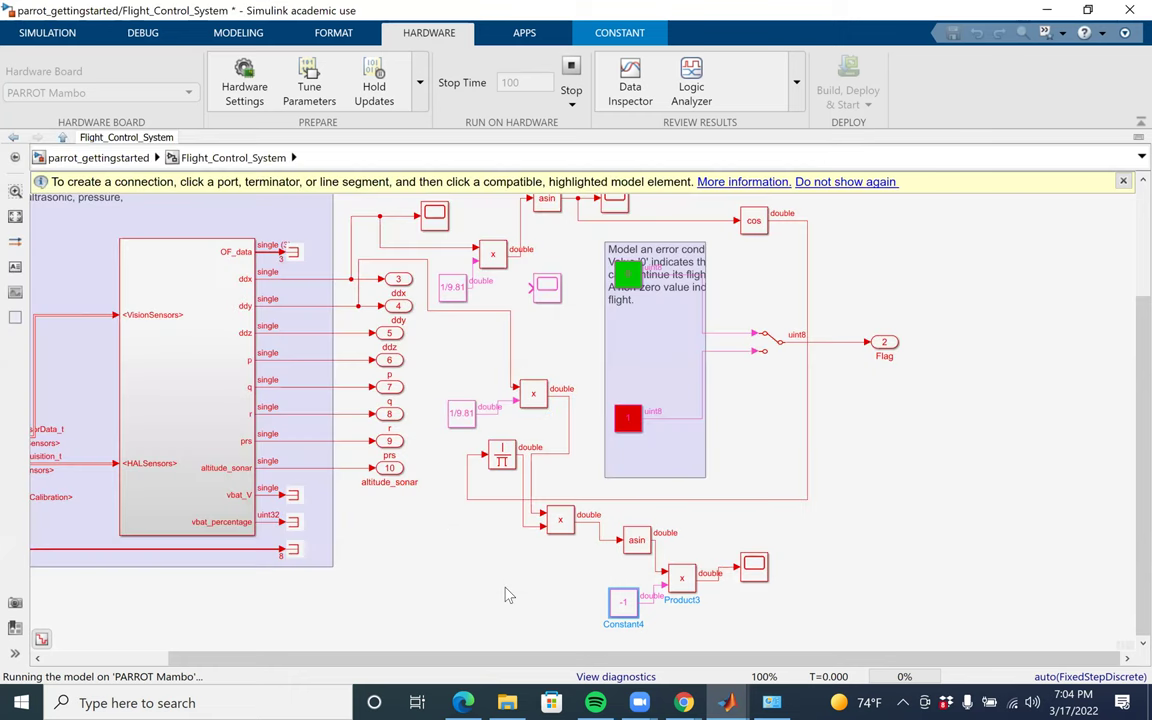
{"action": "left_click", "coordinate": [776, 611]}
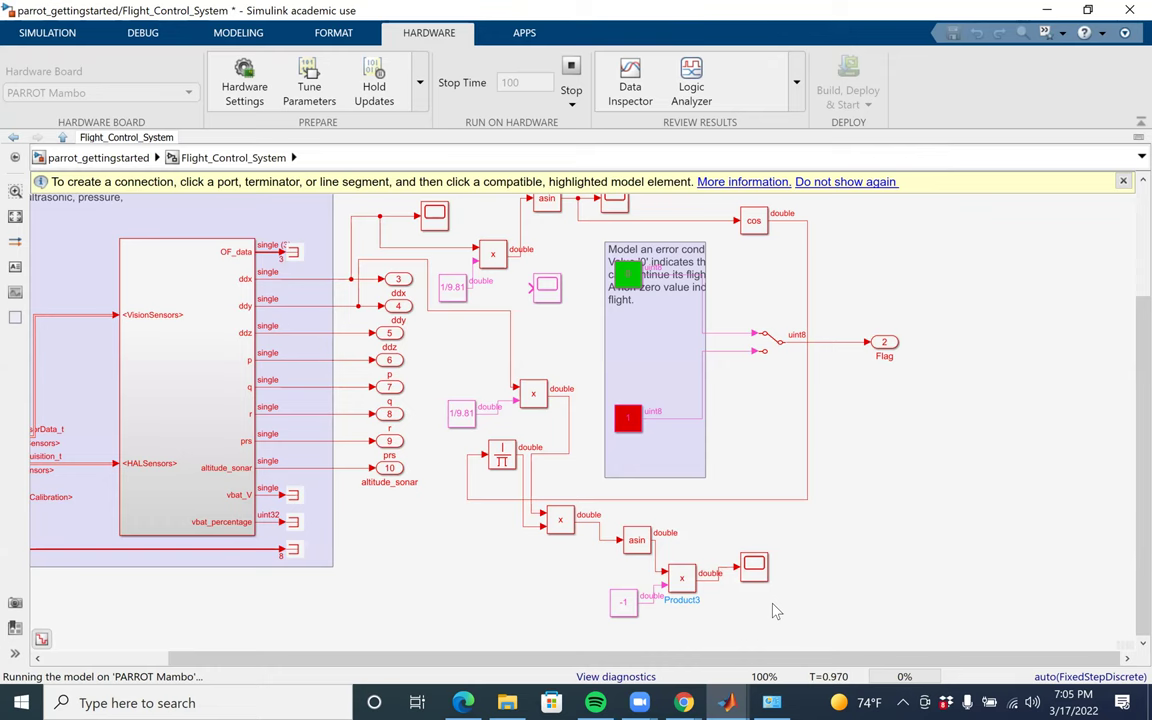
{"action": "scroll", "coordinate": [776, 611], "scroll_direction": "up", "scroll_amount": 1}
Open the Scope3 viewer and watch the negated asin trace swing between ±1.5
{"action": "double_click", "coordinate": [752, 557]}
{"action": "scroll", "coordinate": [760, 584], "scroll_direction": "down", "scroll_amount": 1}
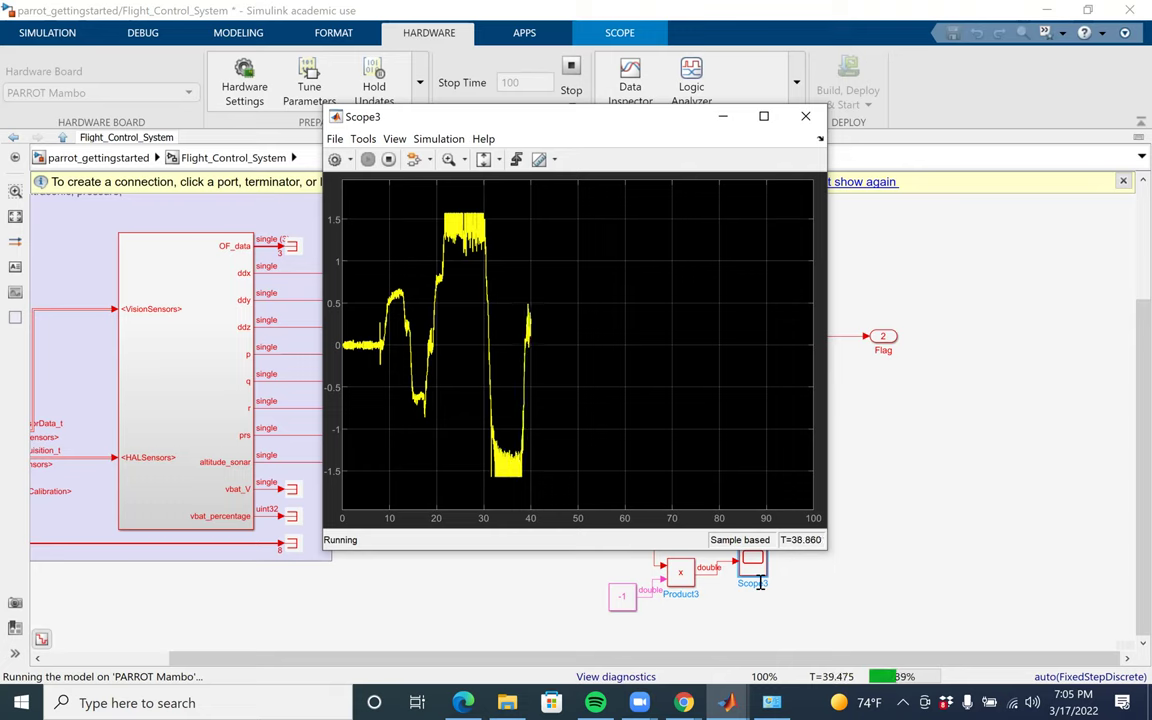
{"action": "scroll", "coordinate": [682, 560], "scroll_direction": "up", "scroll_amount": 2}
{"action": "scroll", "coordinate": [560, 450], "scroll_direction": "down", "scroll_amount": 2}
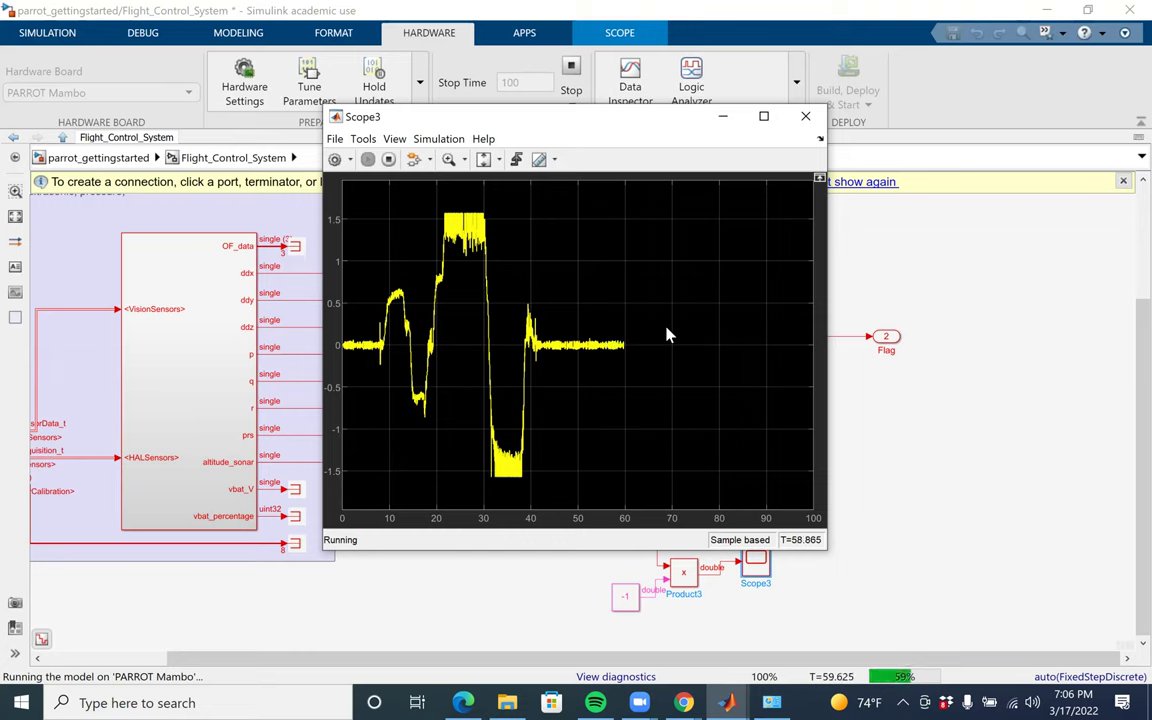
Let the 100-second Mambo run finish, then refocus the model window
{"action": "scroll", "coordinate": [188, 592], "scroll_direction": "down", "scroll_amount": 2}
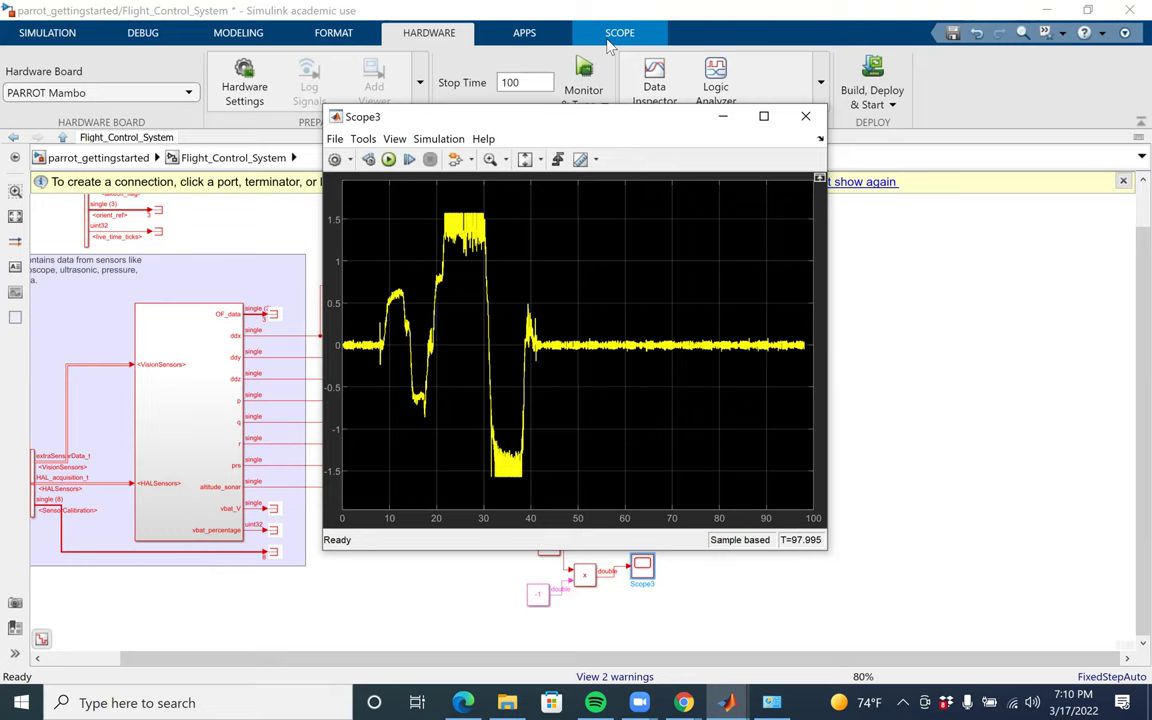
{"action": "left_click", "coordinate": [1127, 513]}
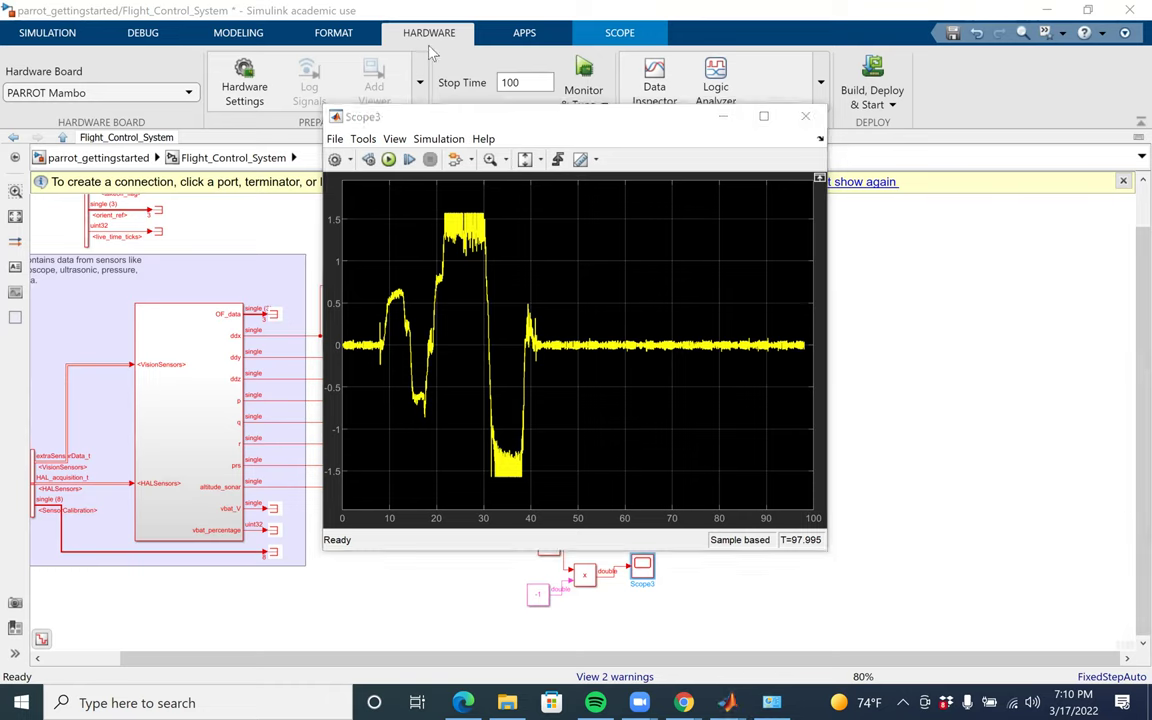